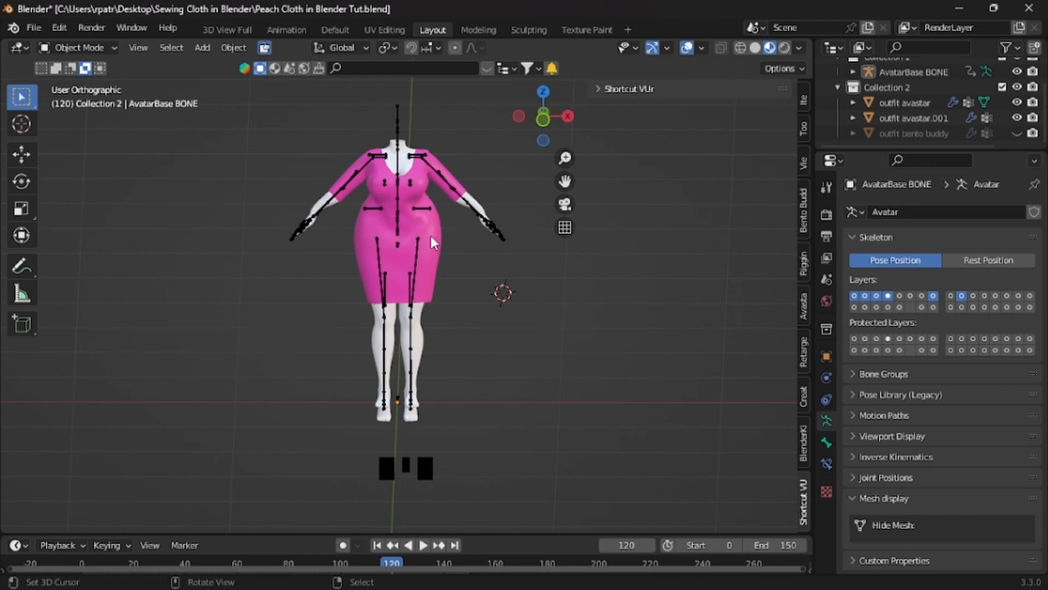
right_click(431, 237)
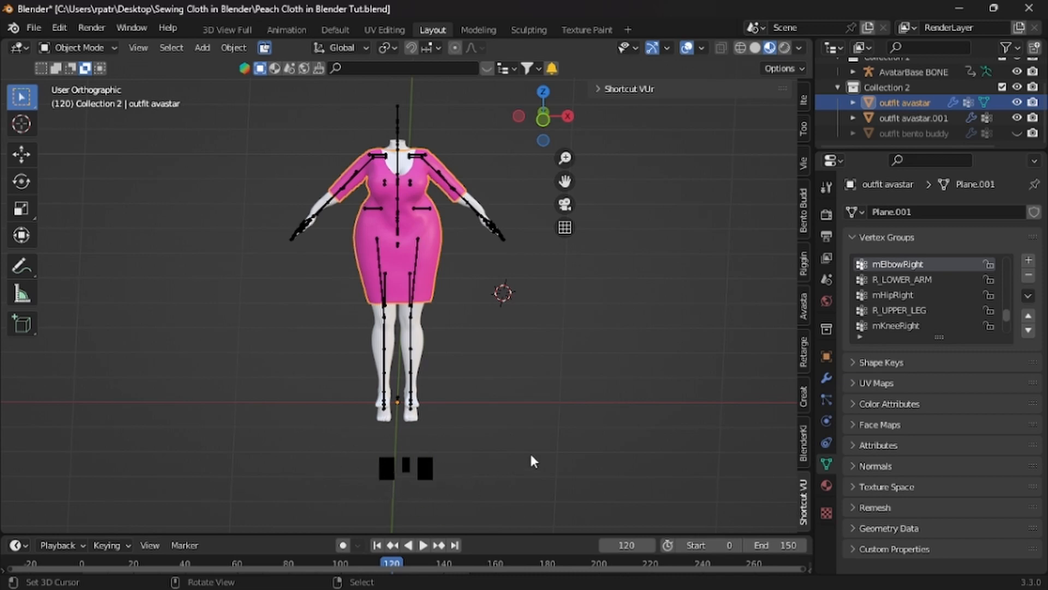
key("a")
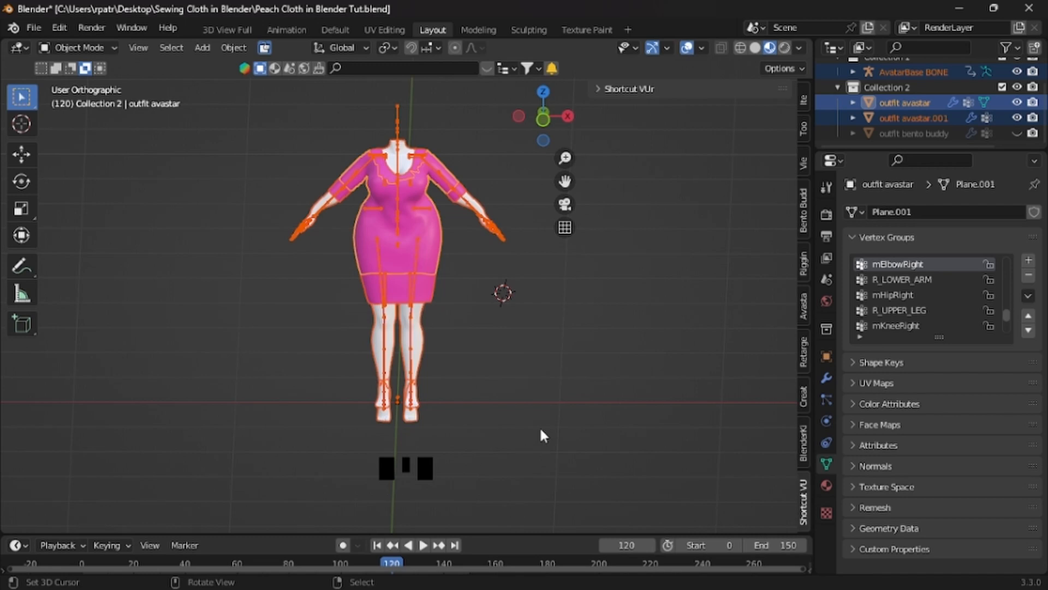
key("a")
key("a")
key("a")
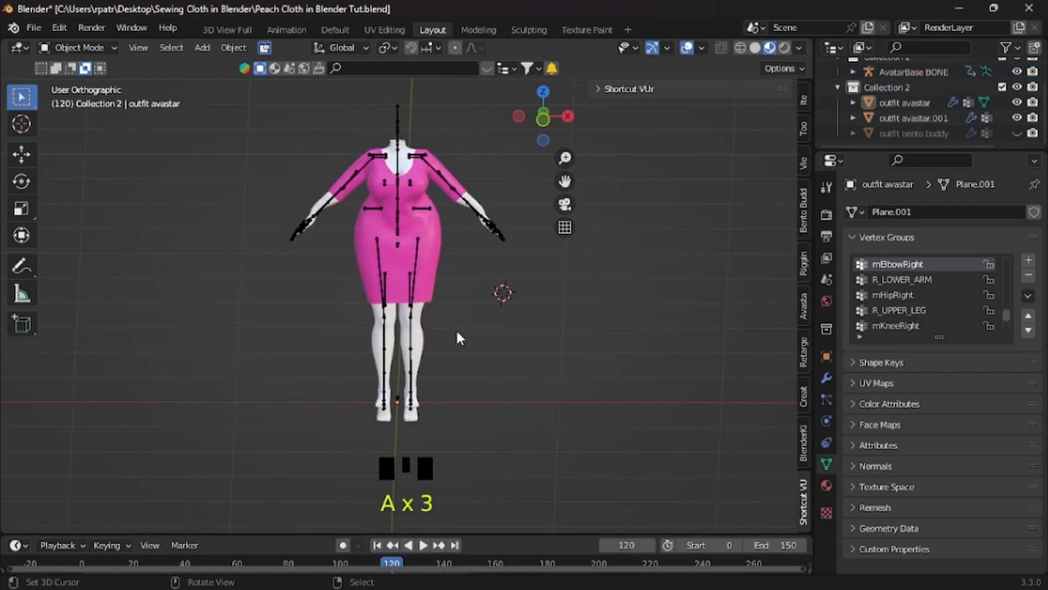
Select the pink dress mesh, show its material settings, and hide the outfit avastar.001 object
right_click(432, 243)
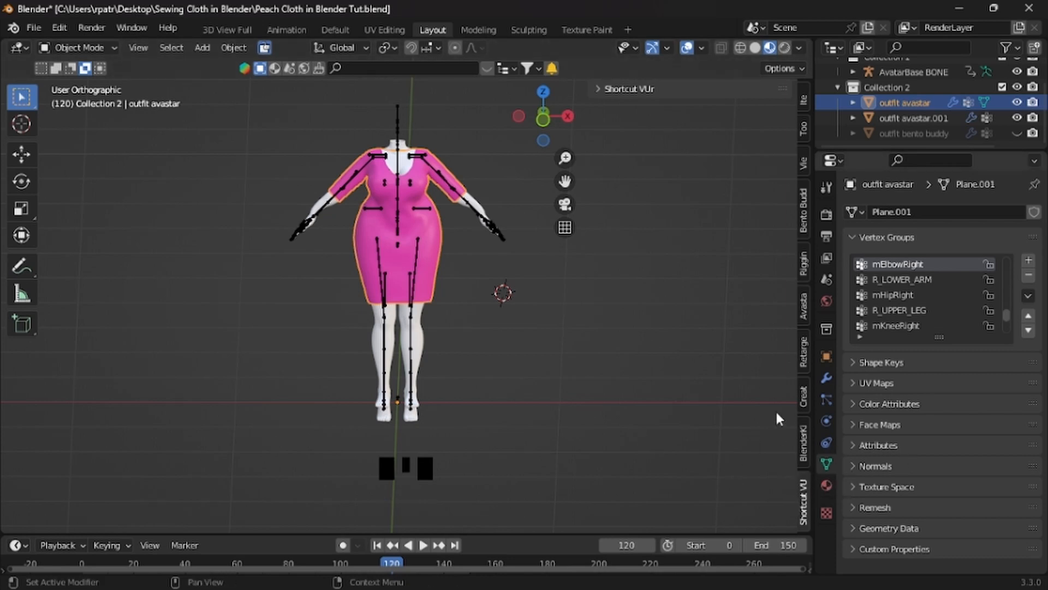
left_click(827, 485)
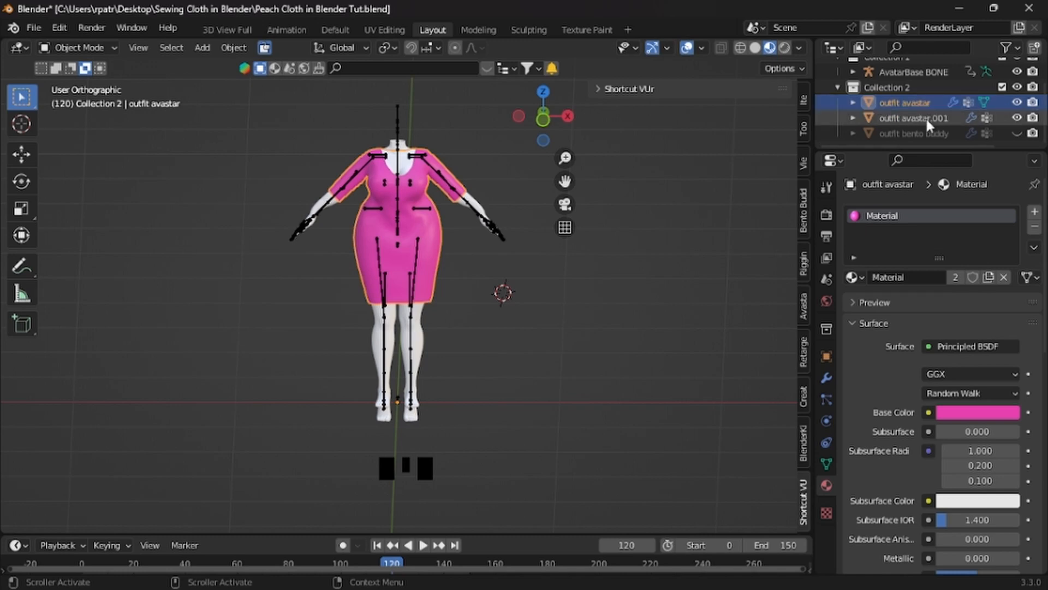
left_click(1017, 118)
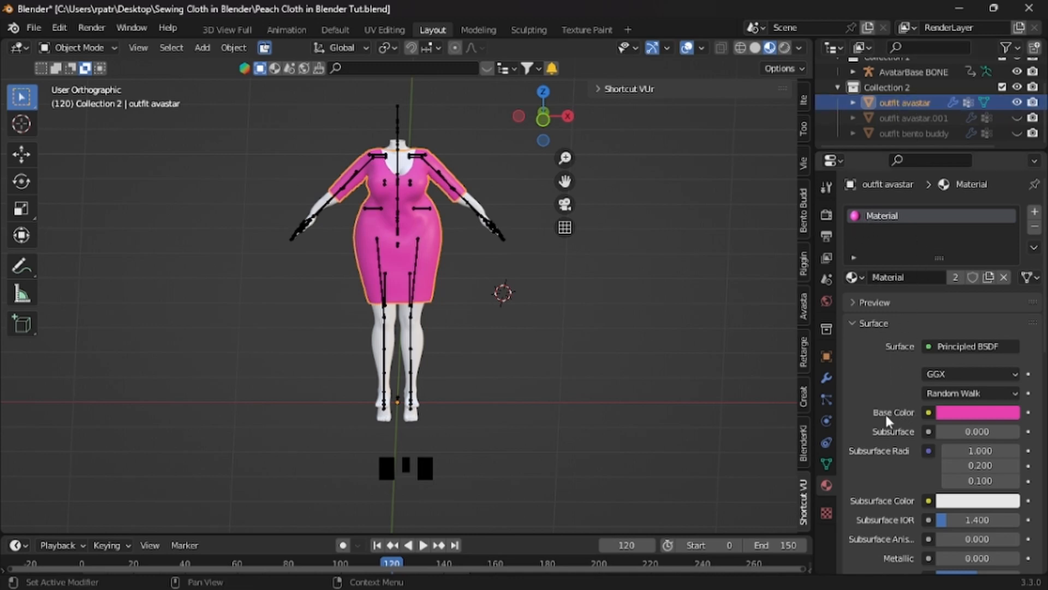
Assign an Image Texture to the Base Color of the dress material
left_click(928, 413)
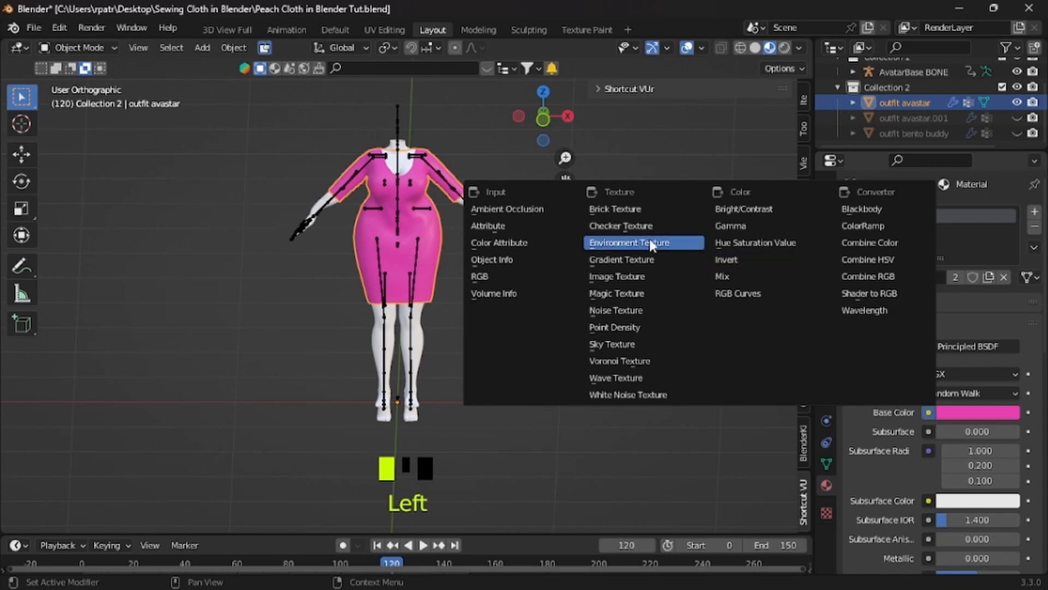
left_click(610, 277)
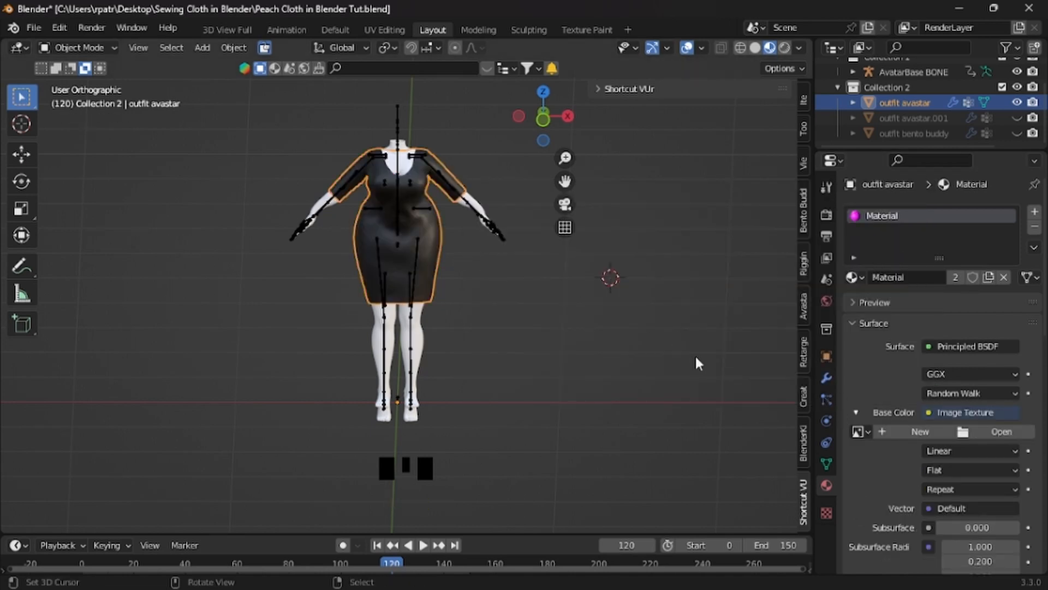
left_click(862, 432)
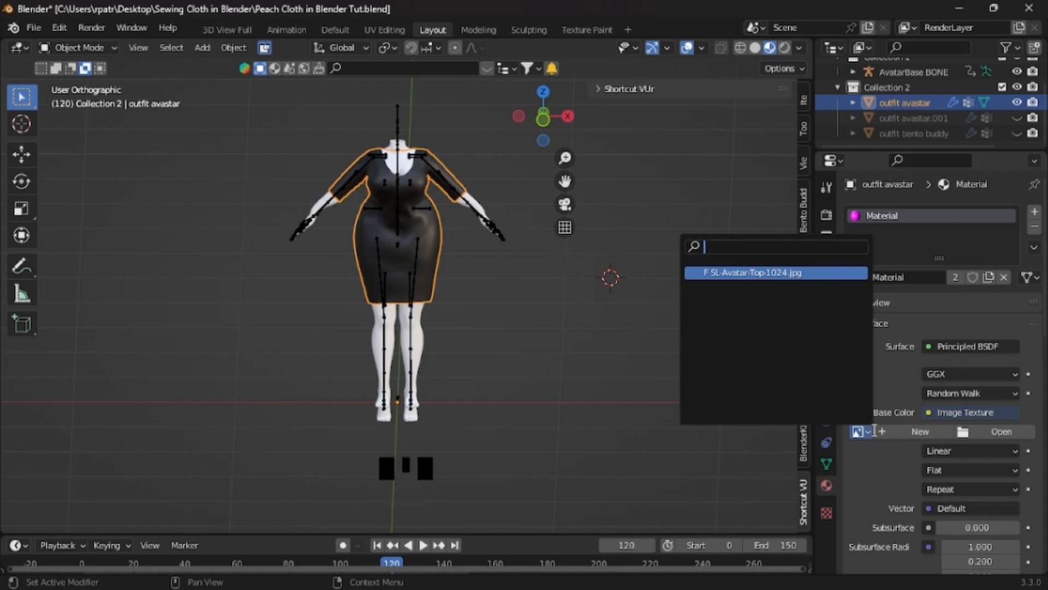
Start a new image for the dress material's base colour and name it Peach Dress Texture
left_click(892, 431)
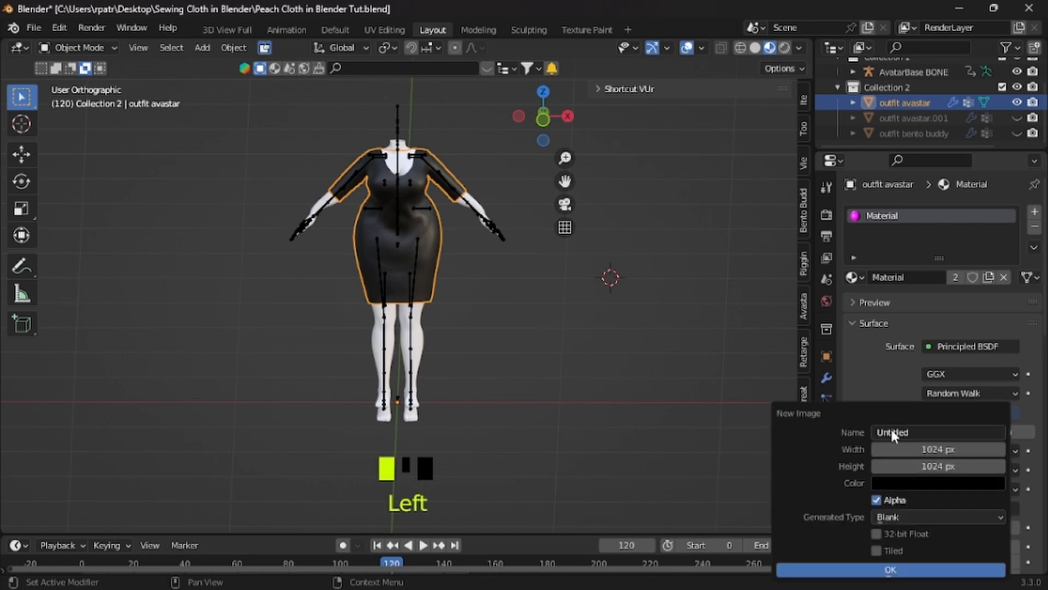
left_click(912, 431)
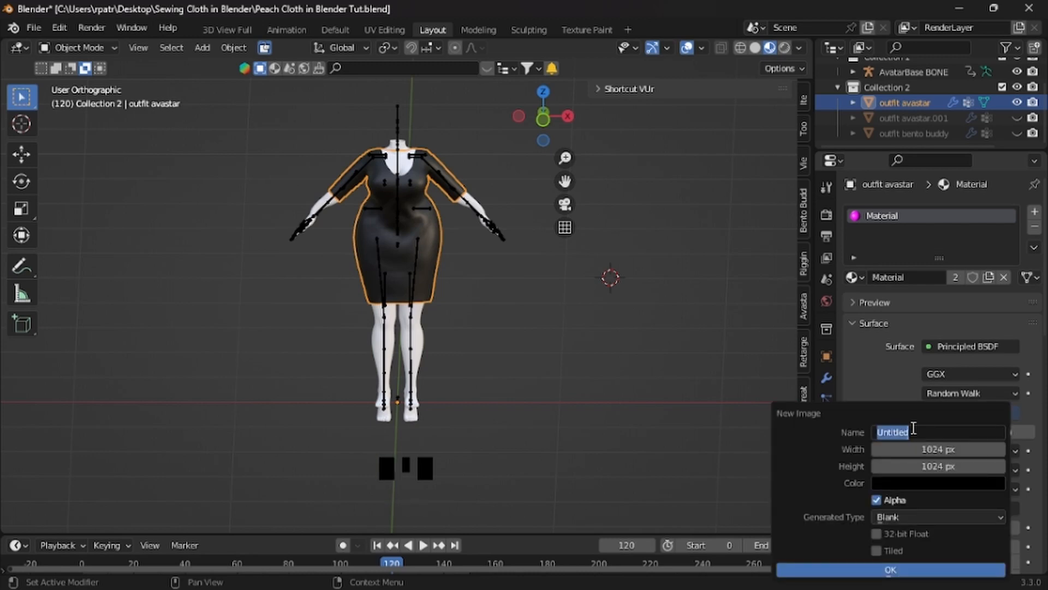
type("D")
key("BackSpace")
type("Peach Dress")
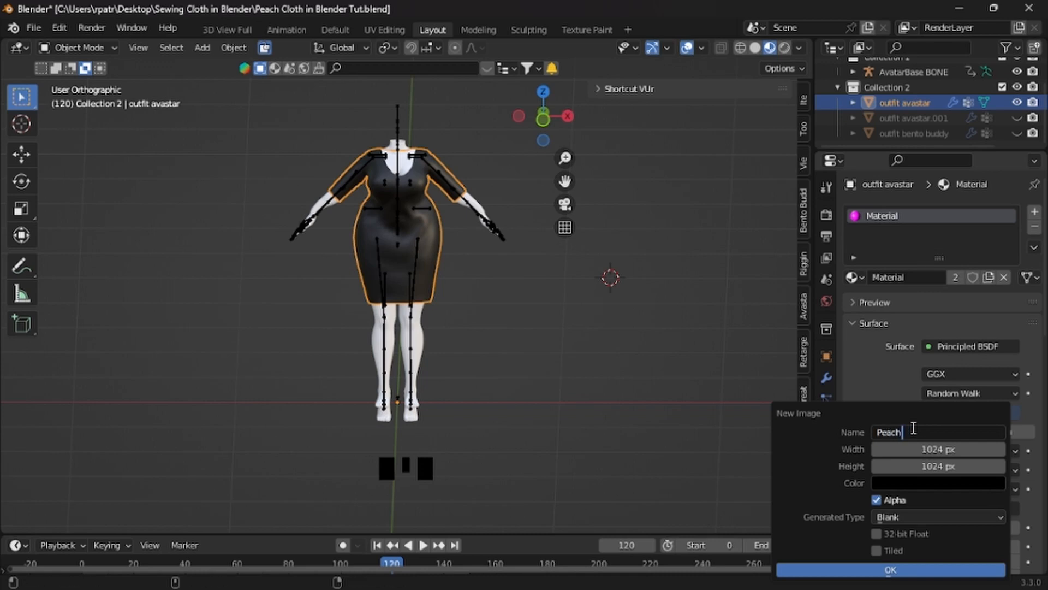
type(" T")
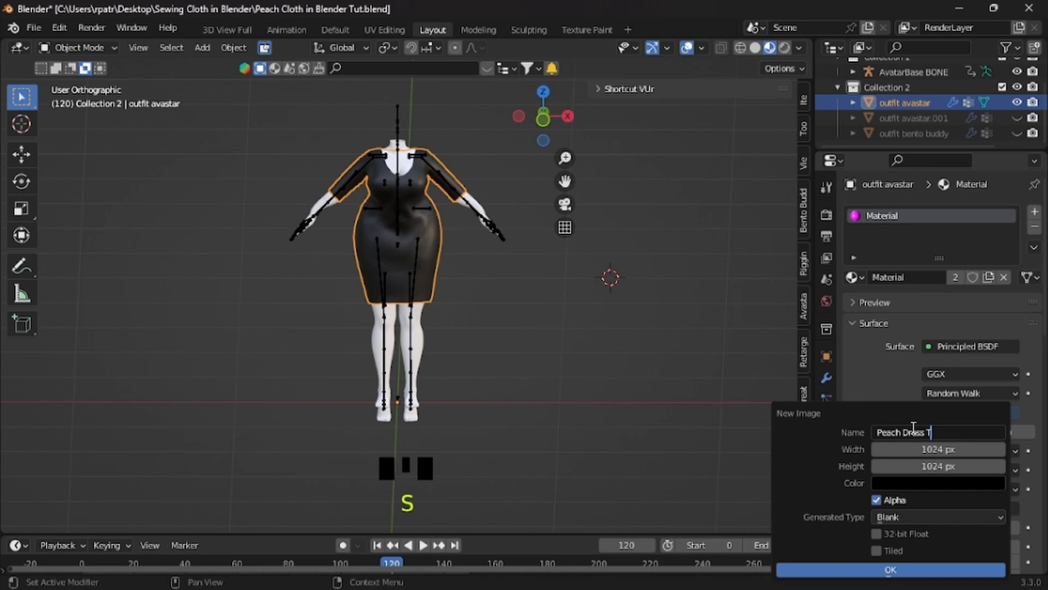
type("exture")
Set the new image's fill colour to white with value 1.000 and create the image
left_click(916, 481)
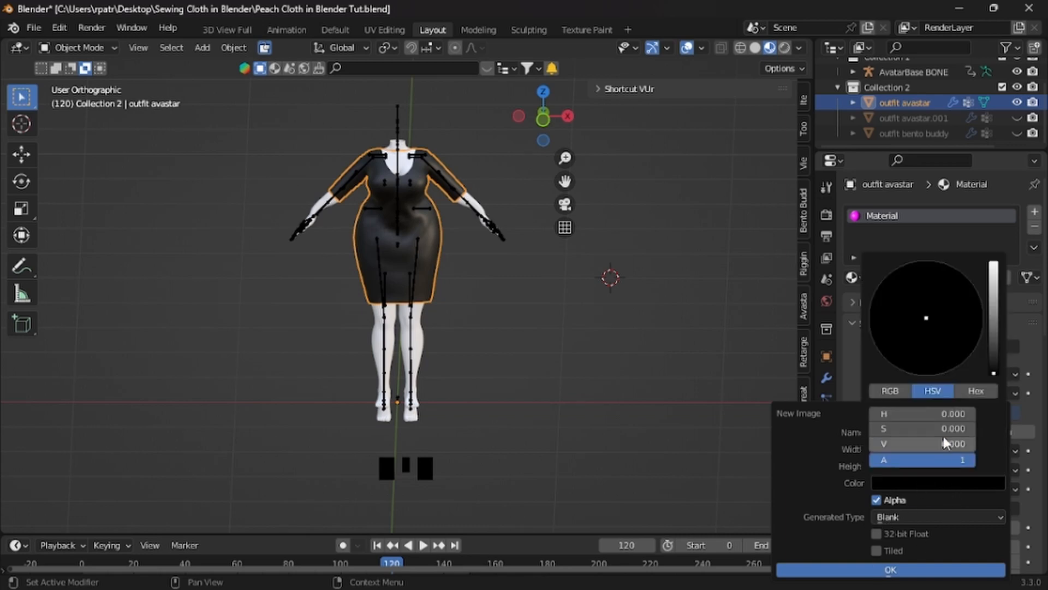
left_click_drag(992, 370, 994, 263)
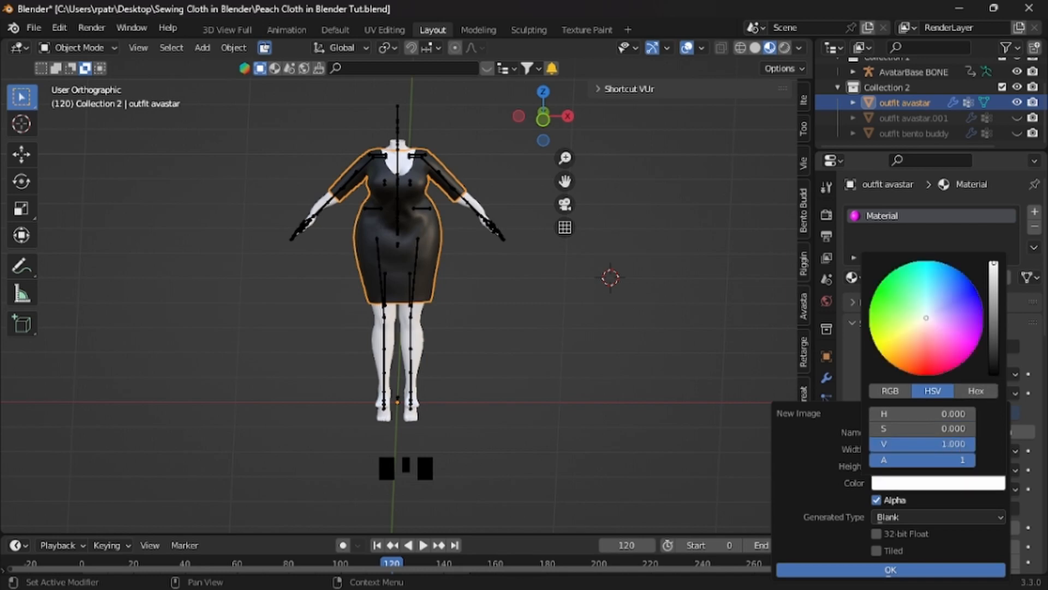
left_click(891, 570)
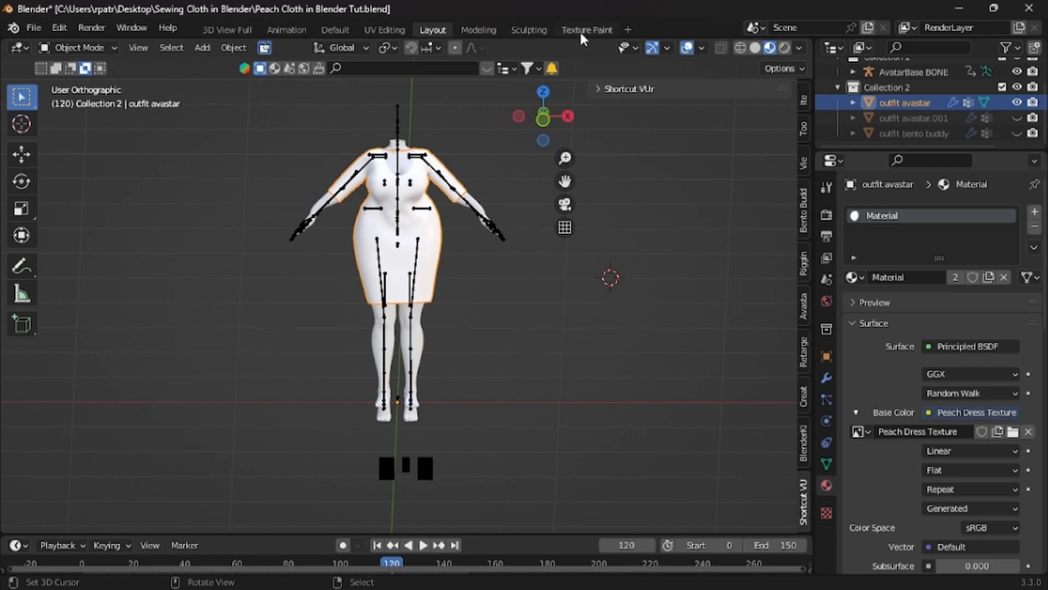
Switch to the UV Editing workspace and make sure its image area uses the UV Editor
left_click(629, 32)
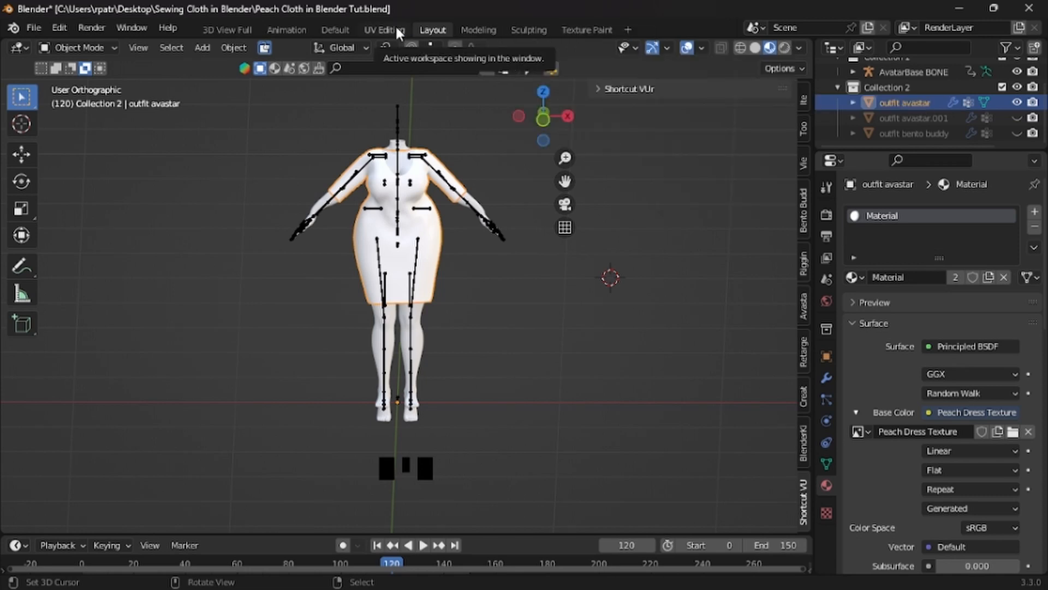
right_click(479, 31)
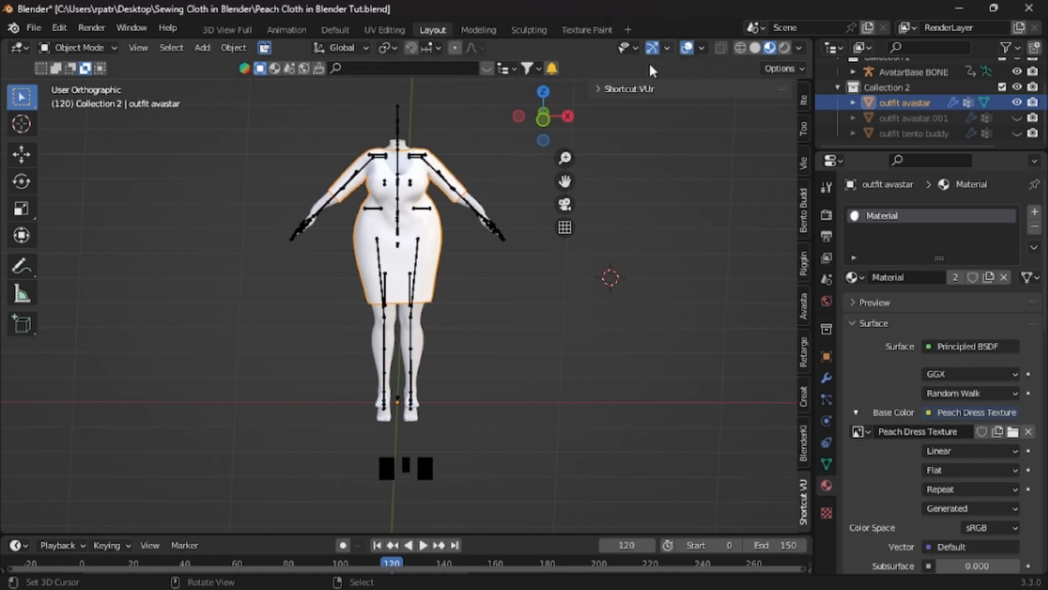
left_click(384, 30)
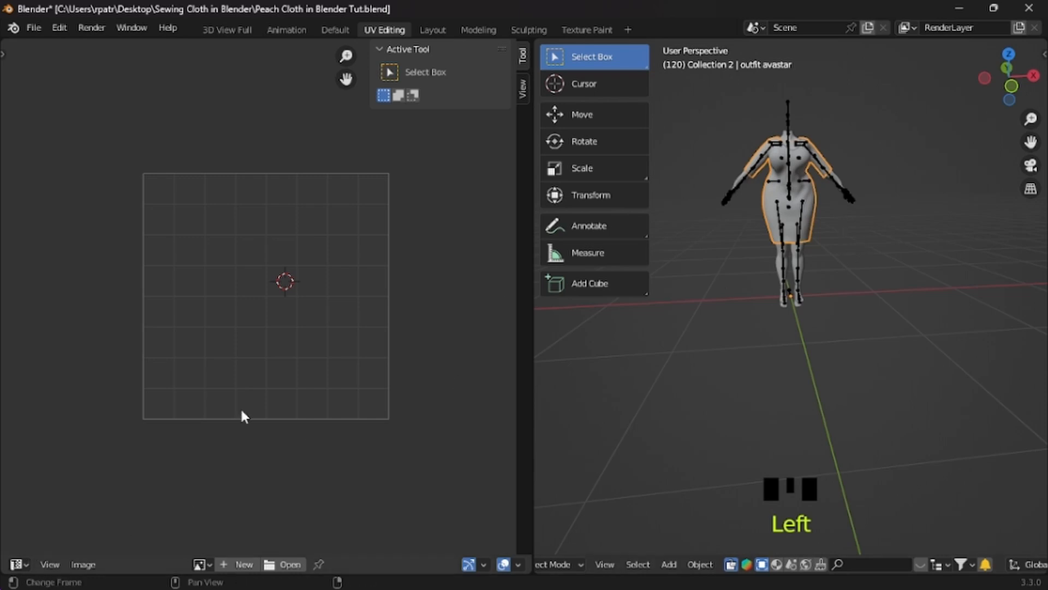
left_click(21, 567)
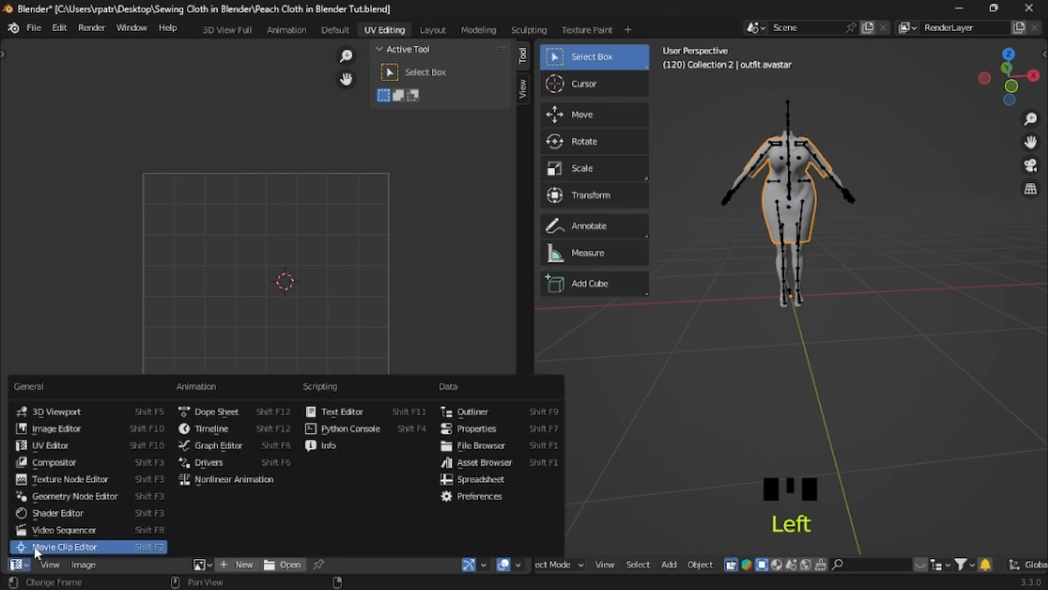
left_click(44, 445)
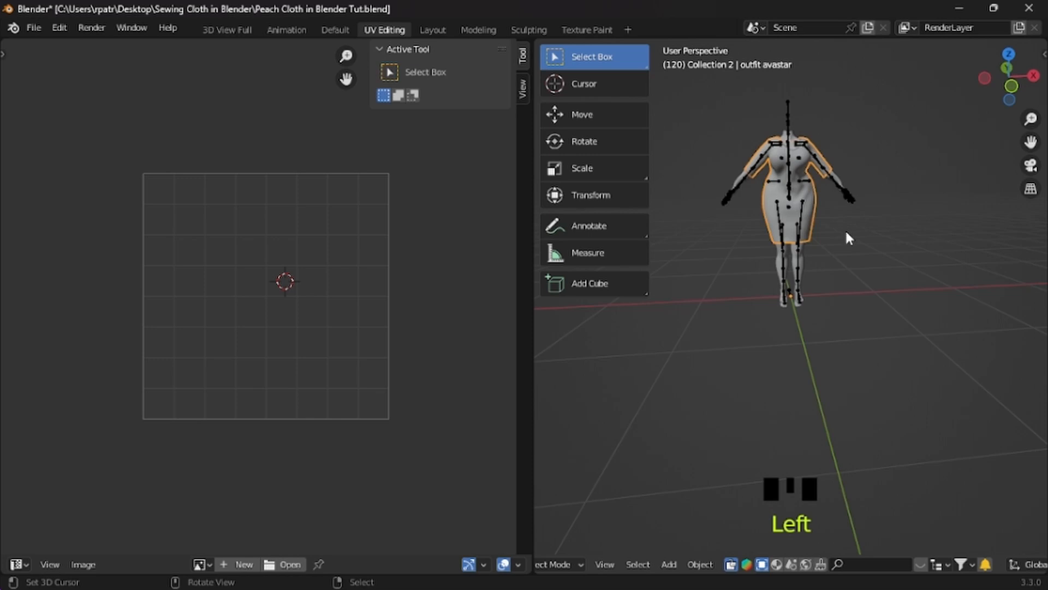
Enter Edit Mode on the dress to display its whole UV layout, leaving UV Sync Selection enabled
key("Tab")
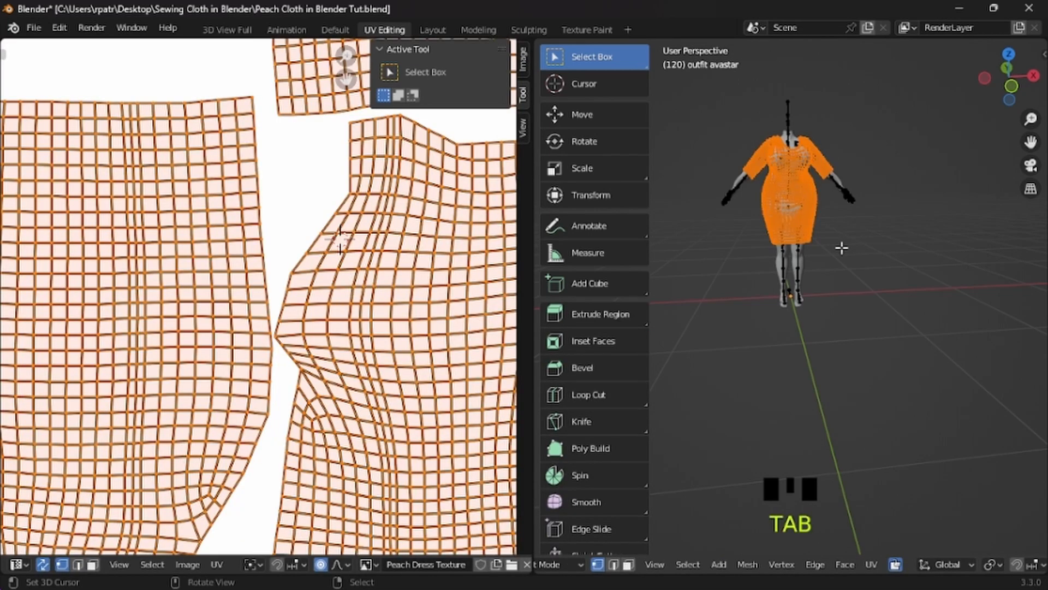
scroll(854, 240, "down", 2)
scroll(854, 241, "up", 3)
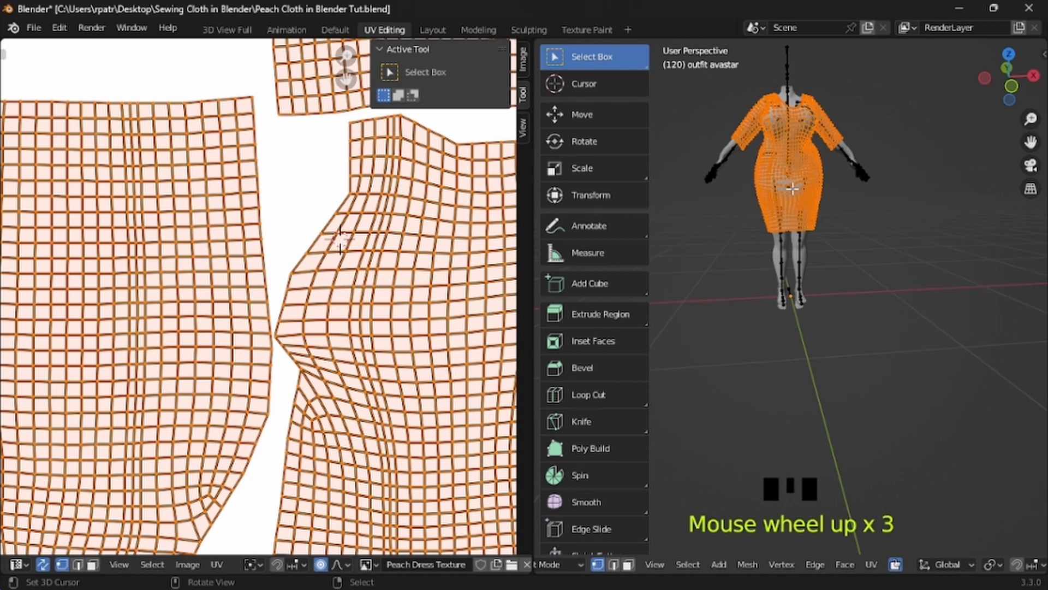
scroll(371, 330, "down", 5)
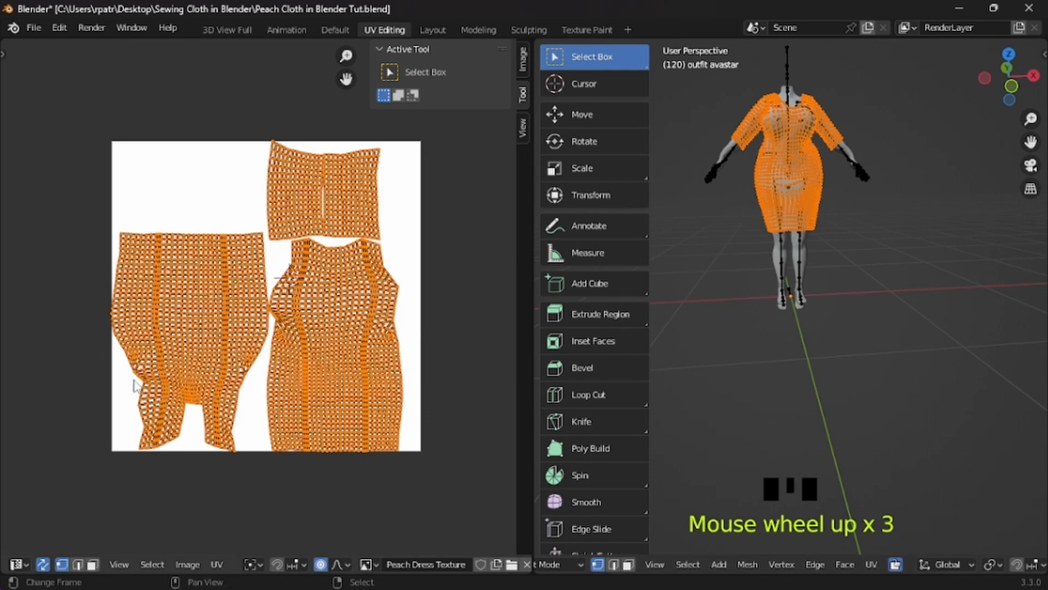
left_click(44, 563)
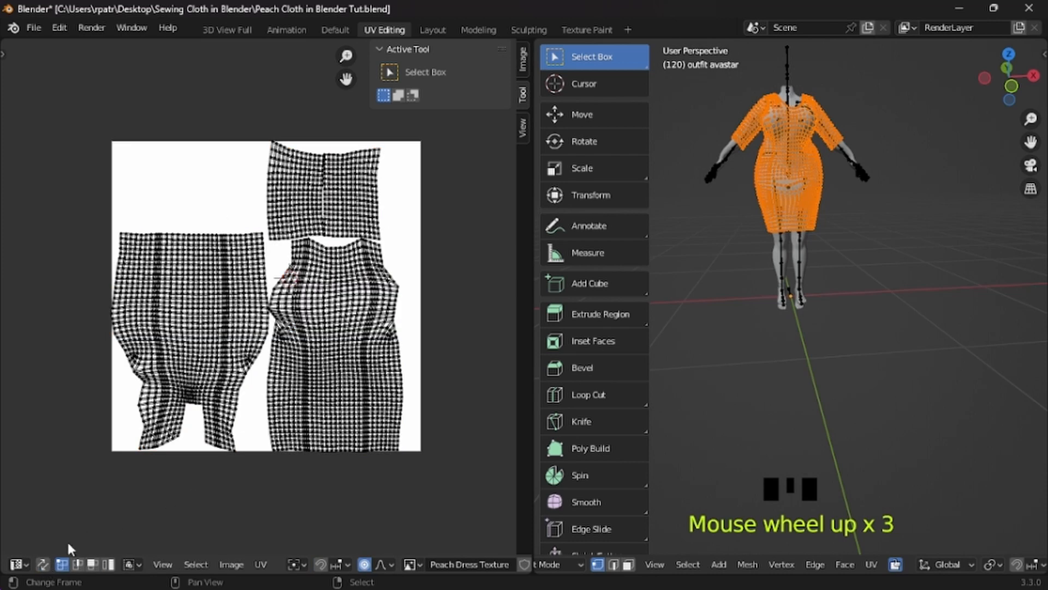
left_click(42, 563)
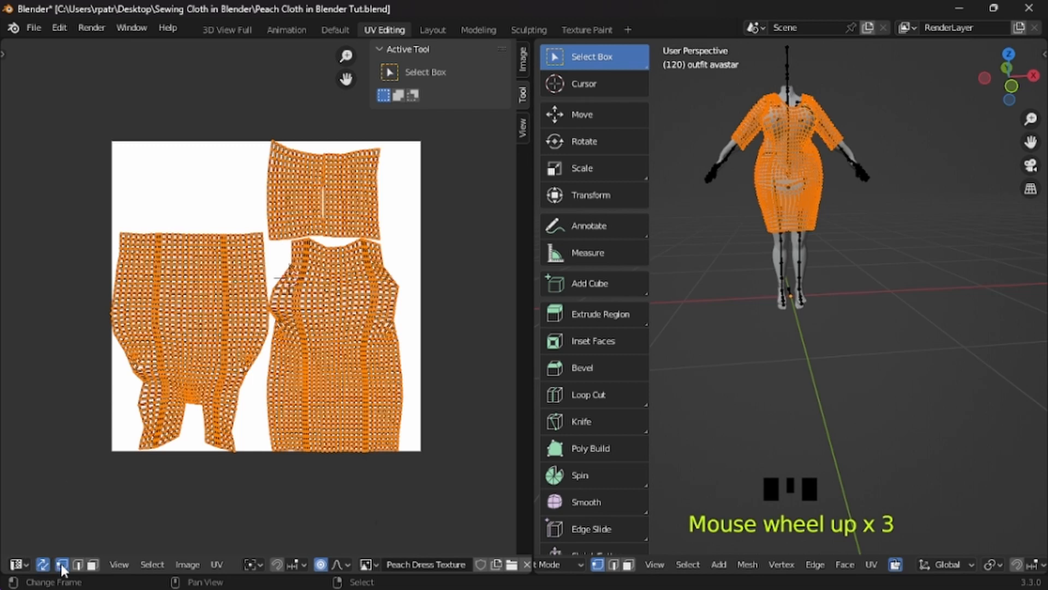
Start exporting the dress's UV layout and create a folder named Peach Dress Textures inside the Sewing Cloth in Blender folder
left_click(217, 563)
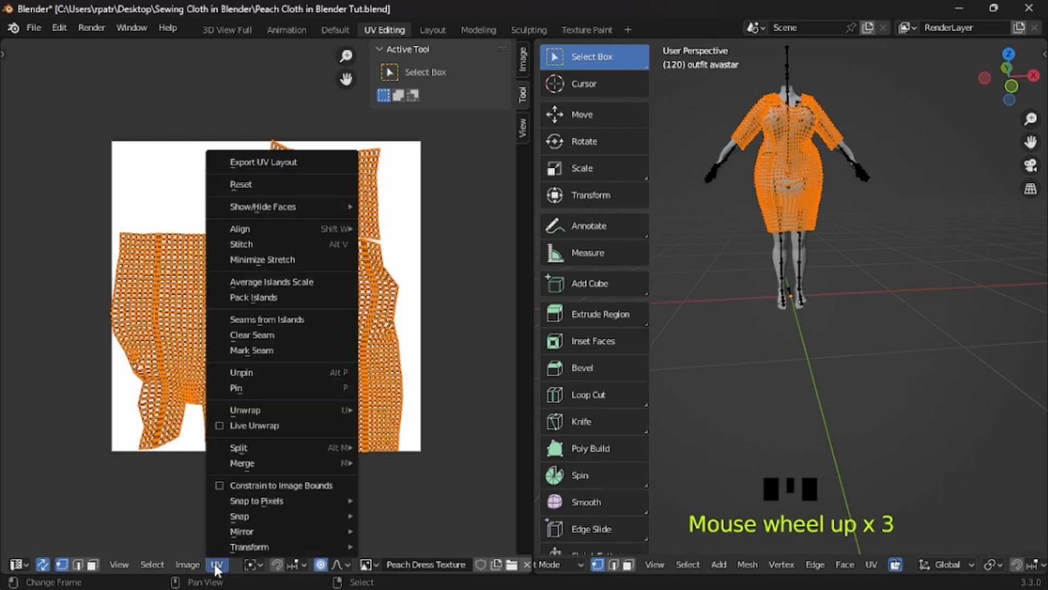
left_click(247, 163)
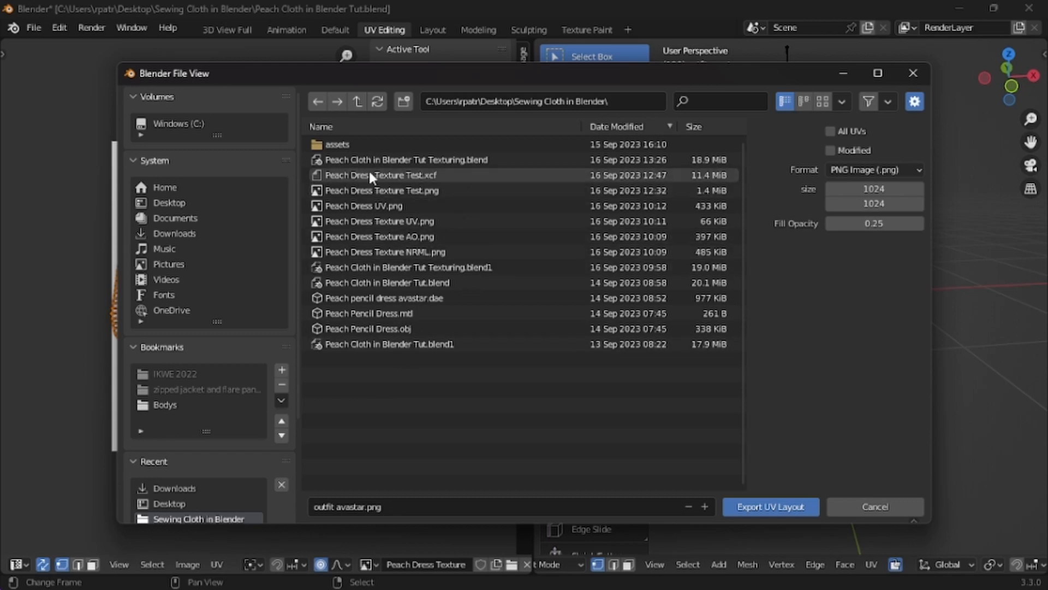
left_click(401, 104)
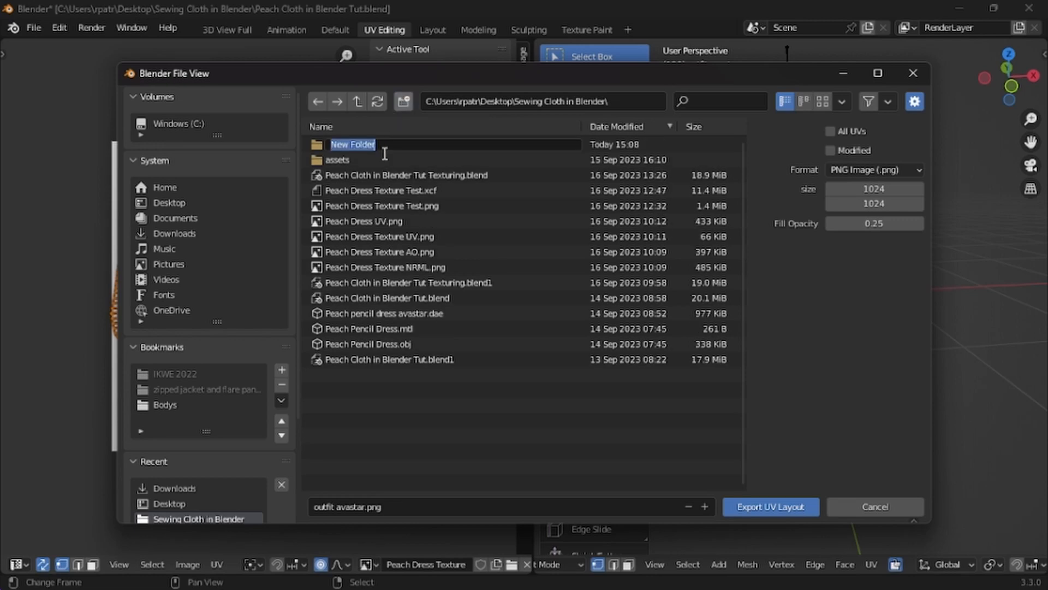
type("Pea")
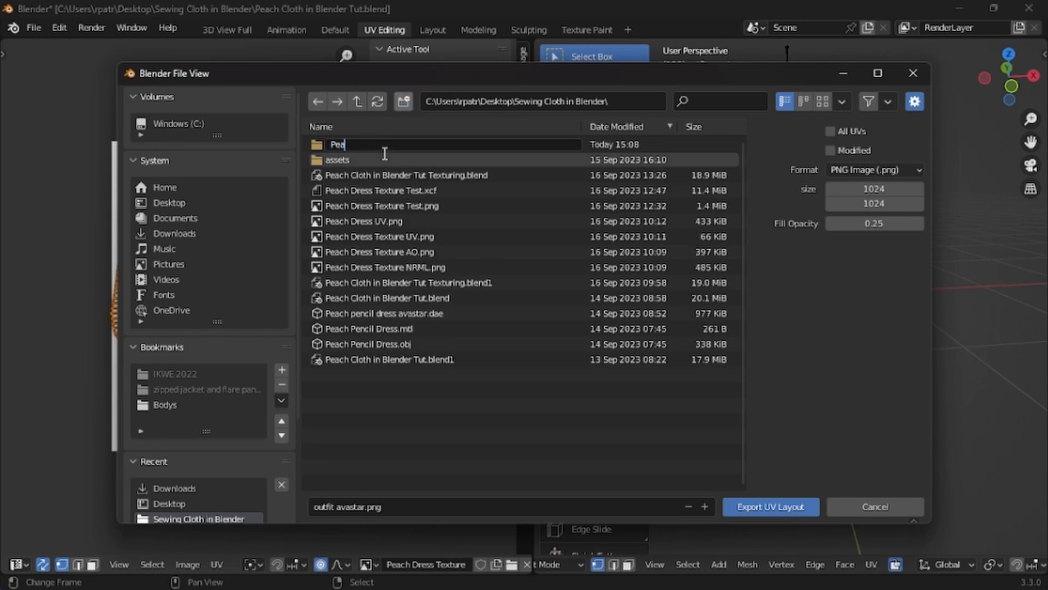
type("ch Dress Textures")
key("Return")
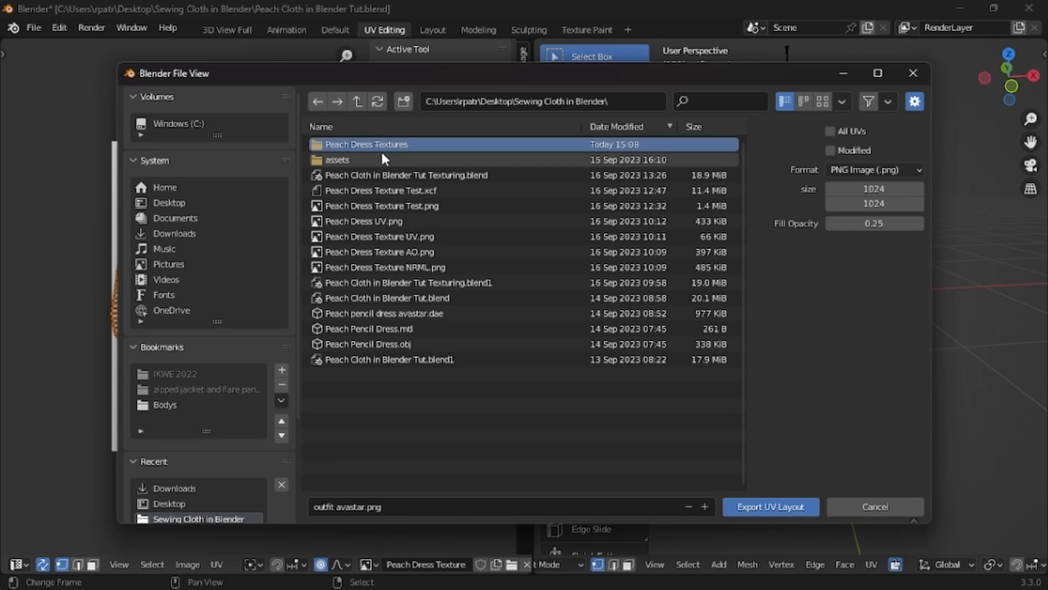
Export the UV layout into the Peach Dress Textures folder as PeachDressTexture.png
double_click(372, 143)
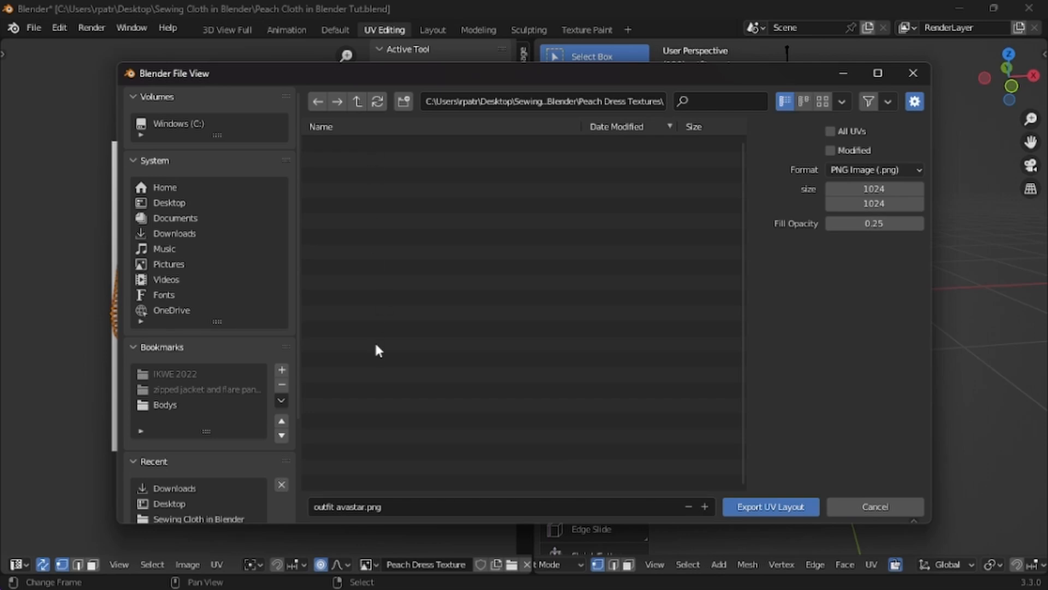
left_click(356, 507)
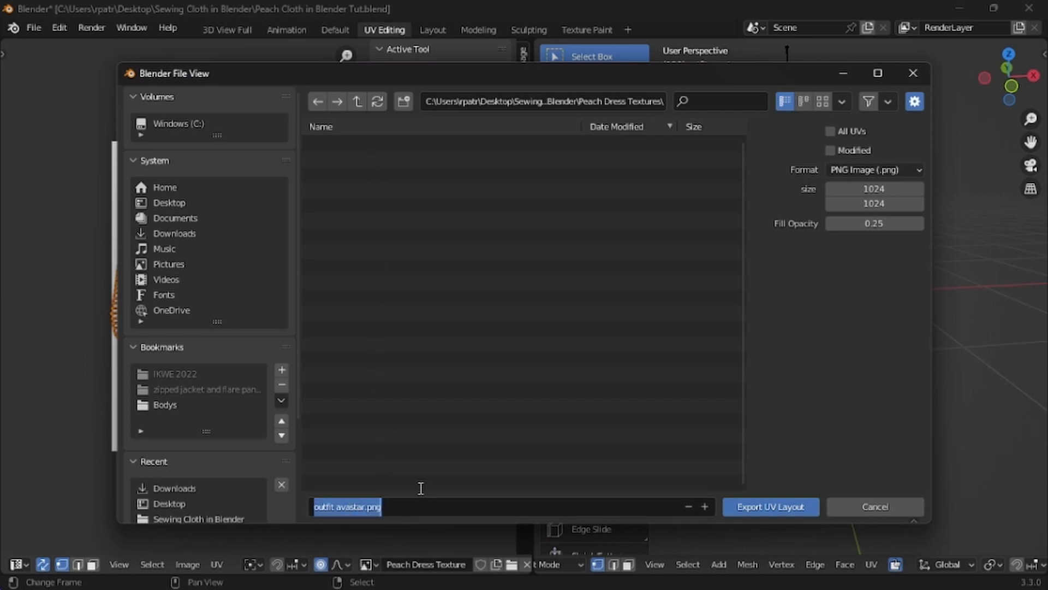
key("BackSpace")
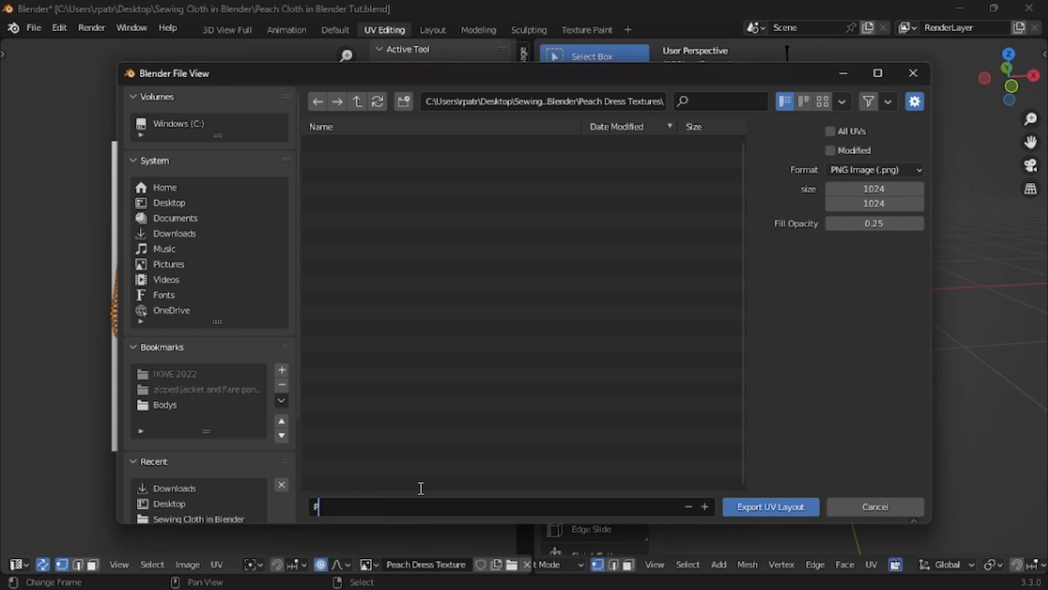
type("PeachDressTexture.png")
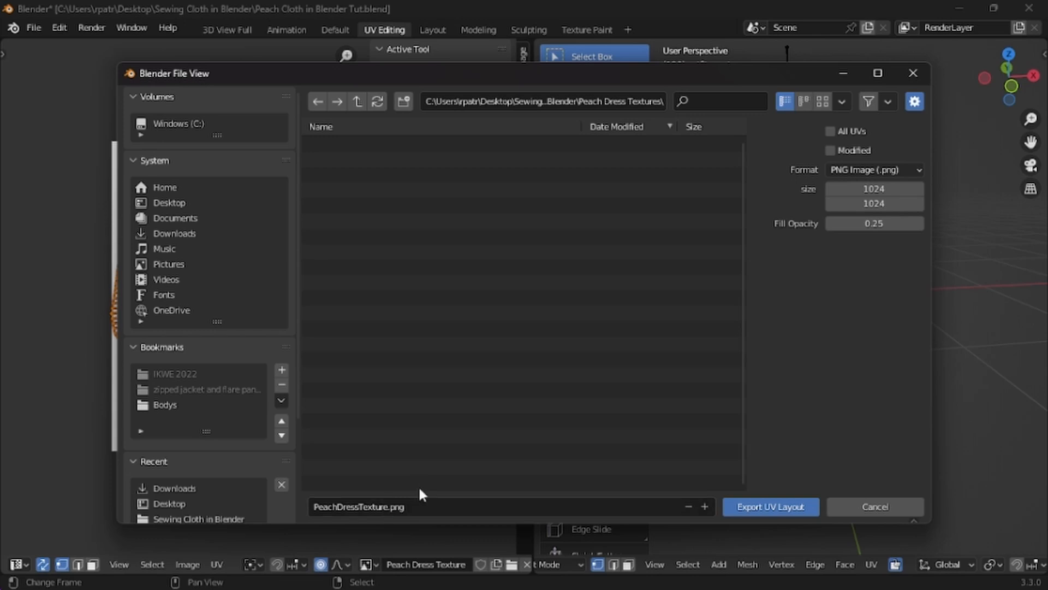
left_click(789, 509)
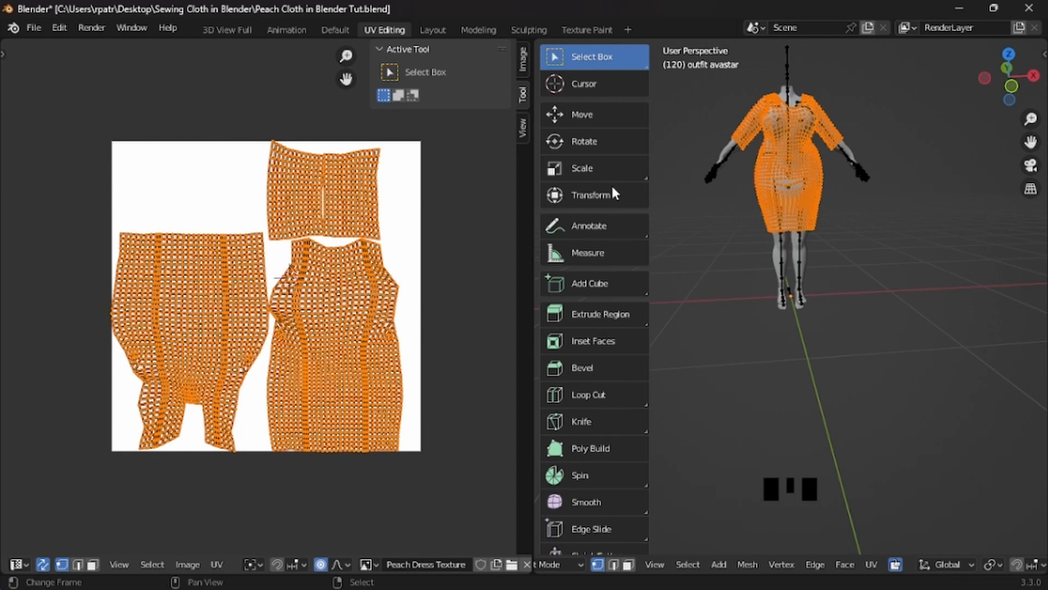
Switch to the Layout workspace and return the dress to Object Mode
key("n")
key("n")
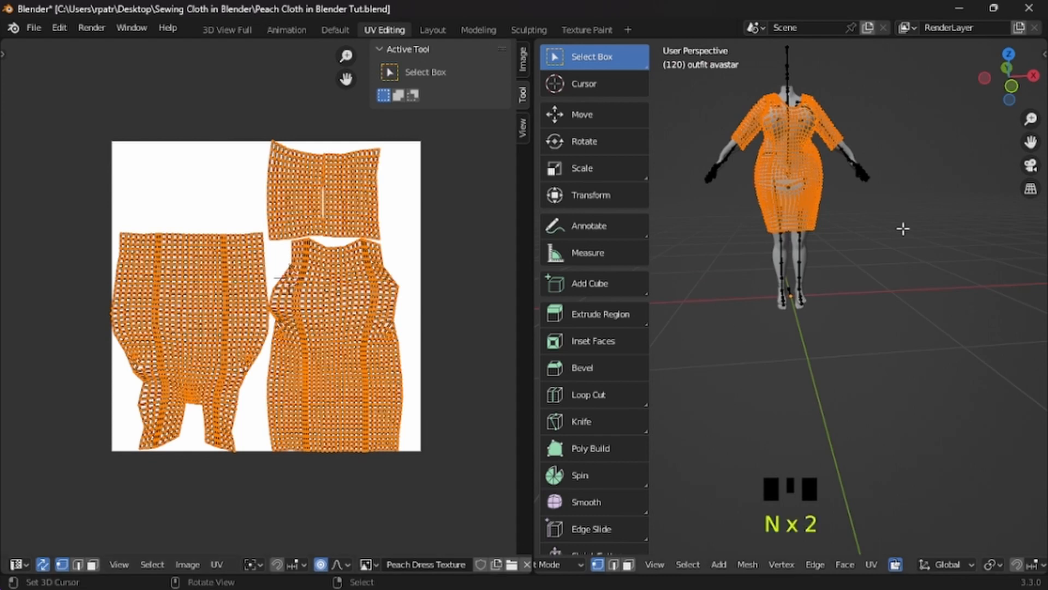
left_click(433, 31)
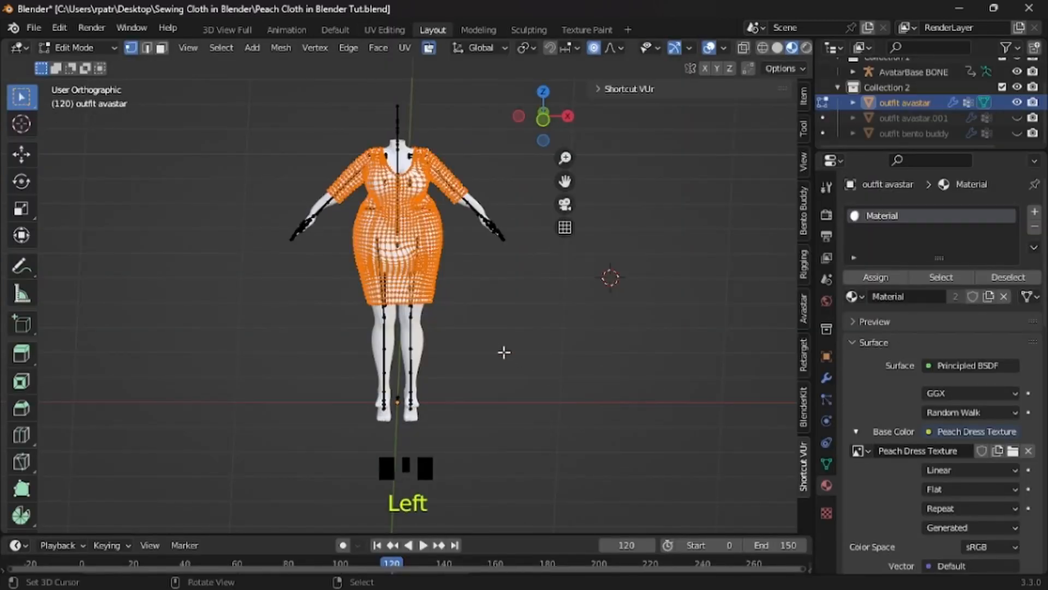
scroll(504, 352, "down", 6)
scroll(503, 349, "up", 8)
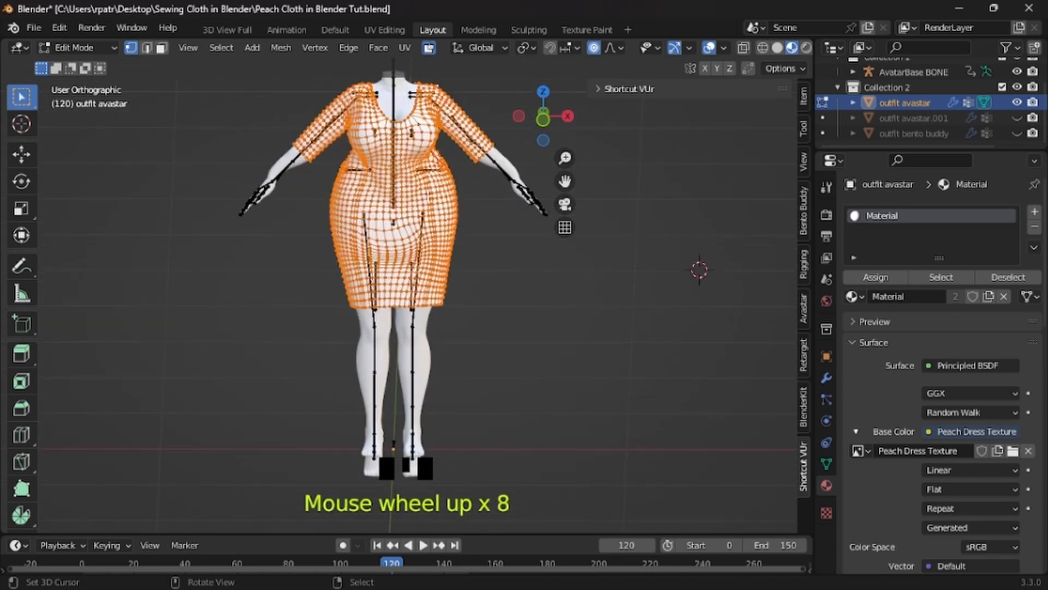
scroll(466, 262, "down", 3)
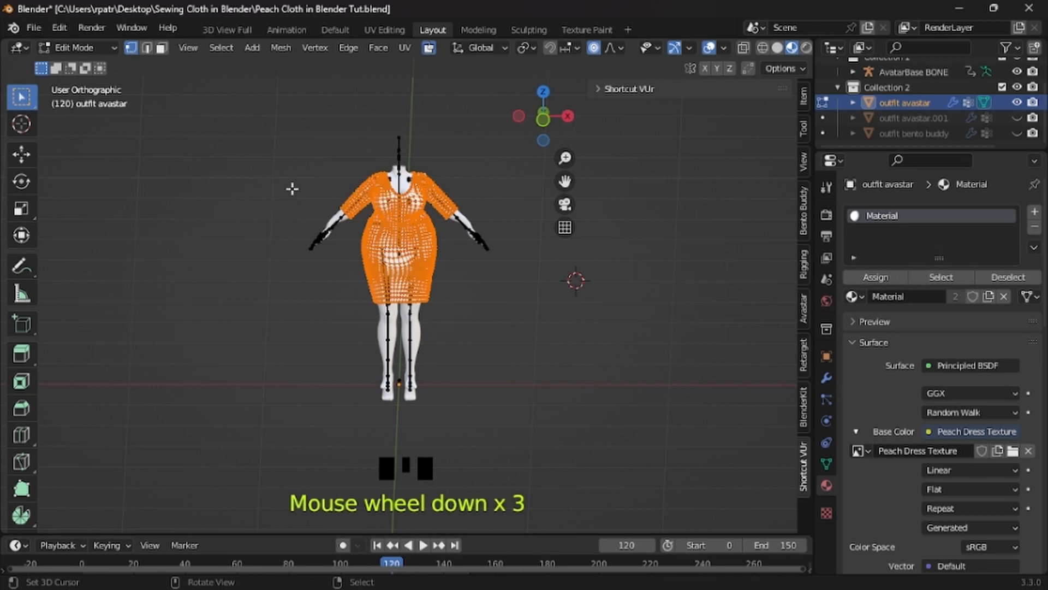
key("Tab")
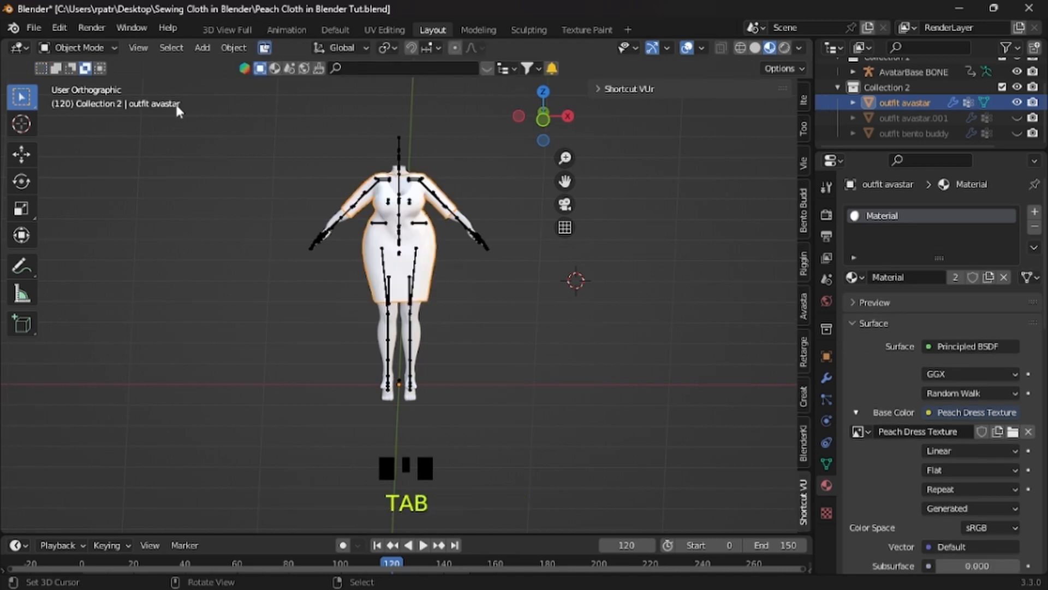
Add a Tri-Lighting setup of three lights and a camera around the selected dress
left_click(203, 49)
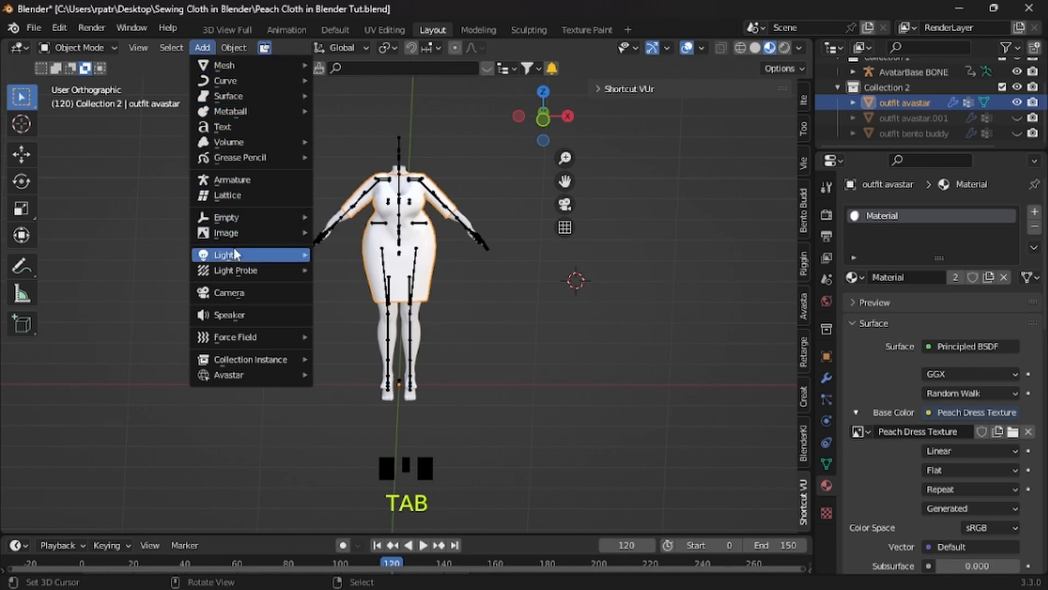
mouse_move(232, 254)
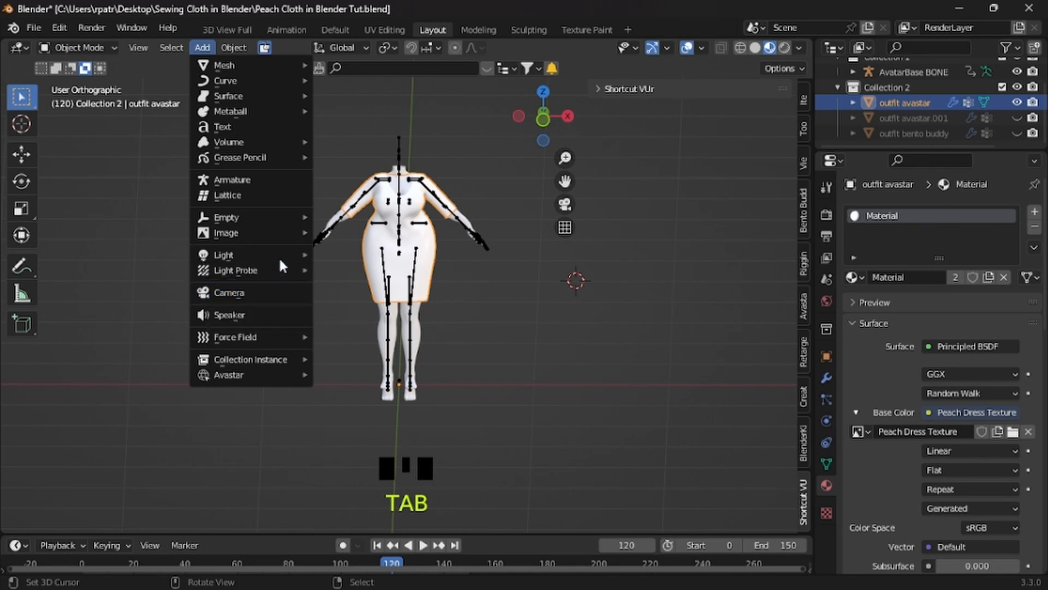
mouse_move(280, 257)
left_click(354, 320)
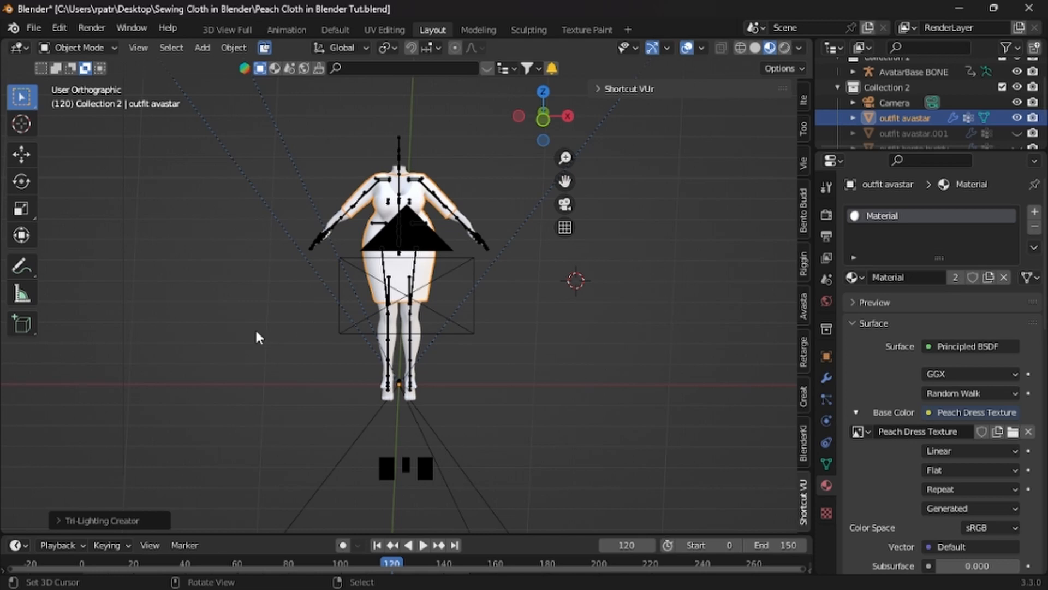
scroll(256, 332, "down", 7)
scroll(256, 334, "down", 1)
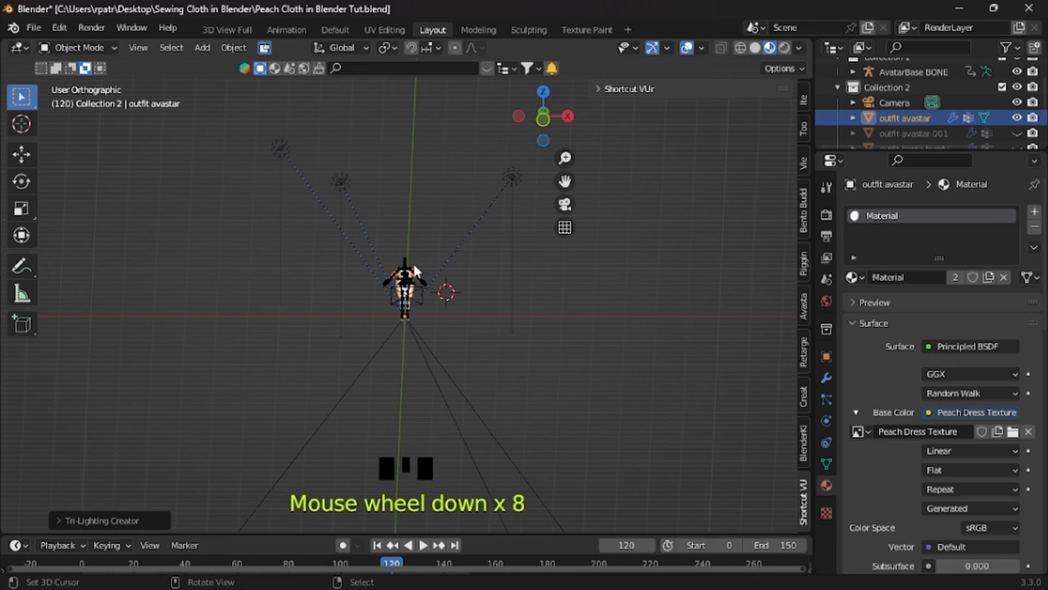
scroll(407, 385, "up", 6)
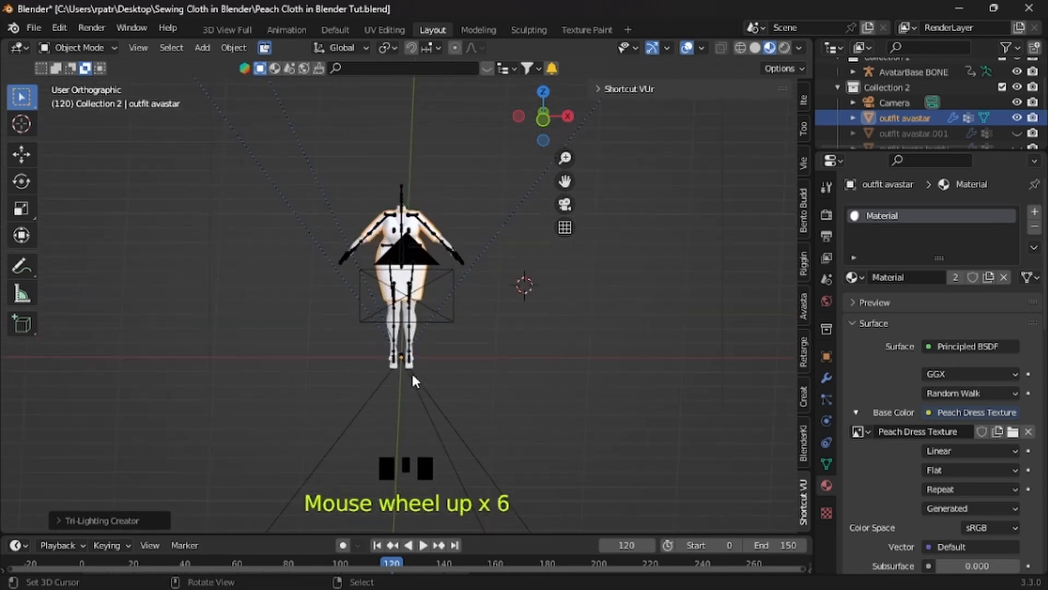
scroll(411, 371, "up", 3)
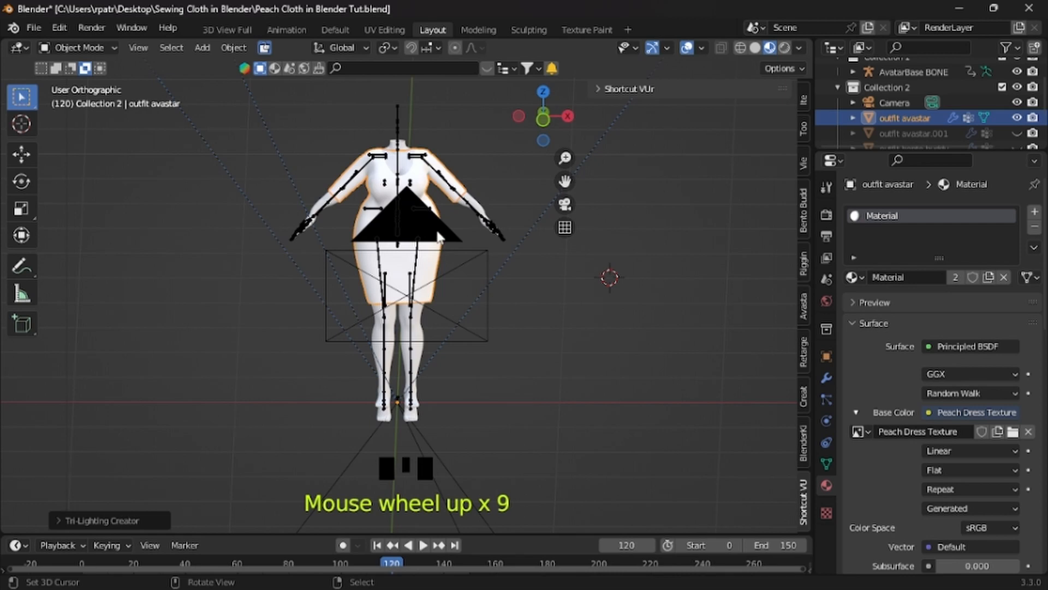
Hide the newly added camera in the viewport, leaving the three lights in place
left_click(892, 103)
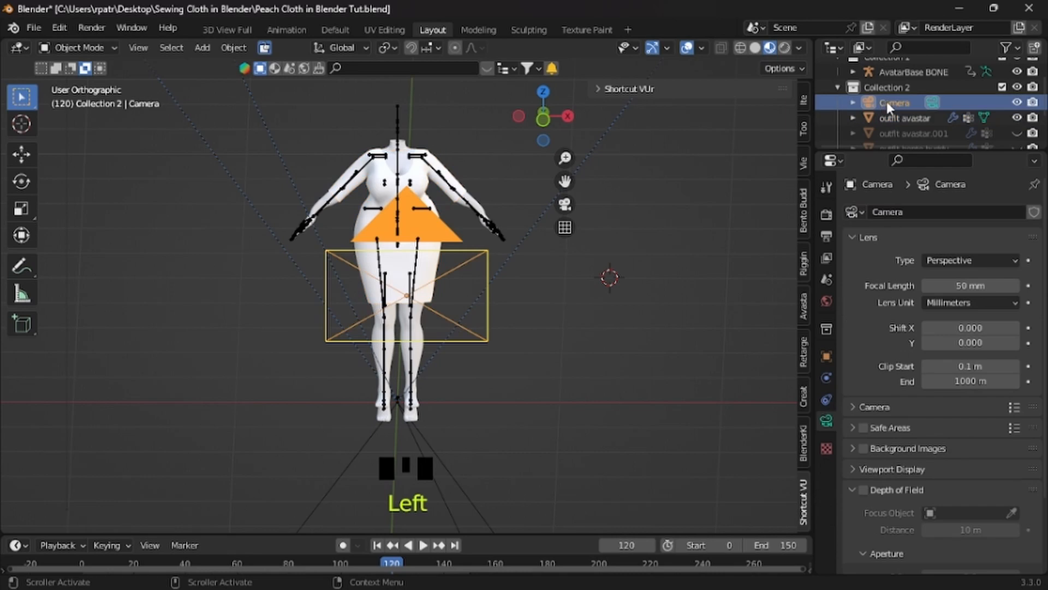
left_click(1016, 103)
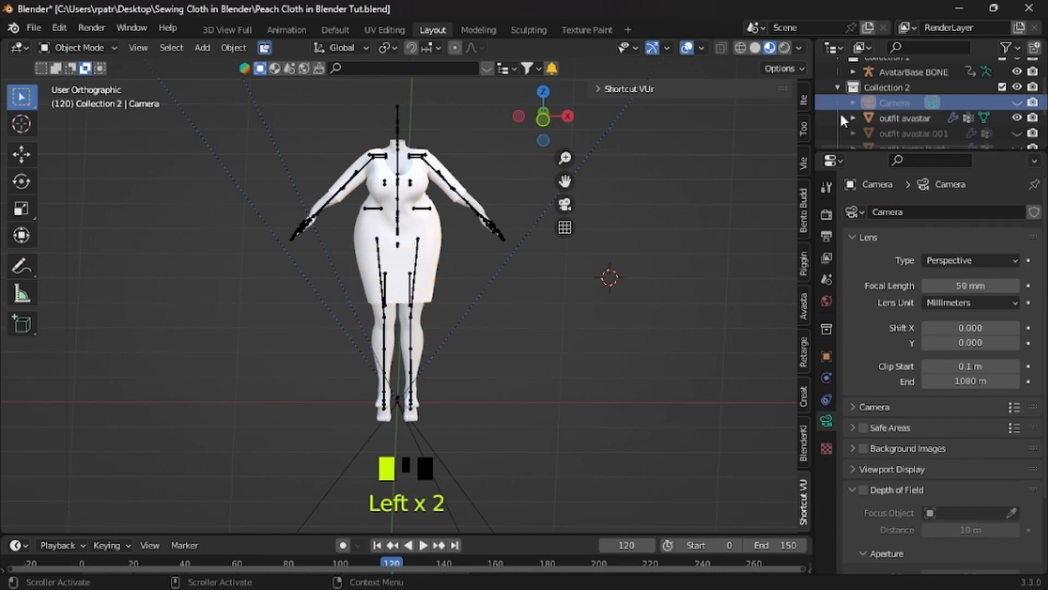
scroll(404, 326, "down", 9)
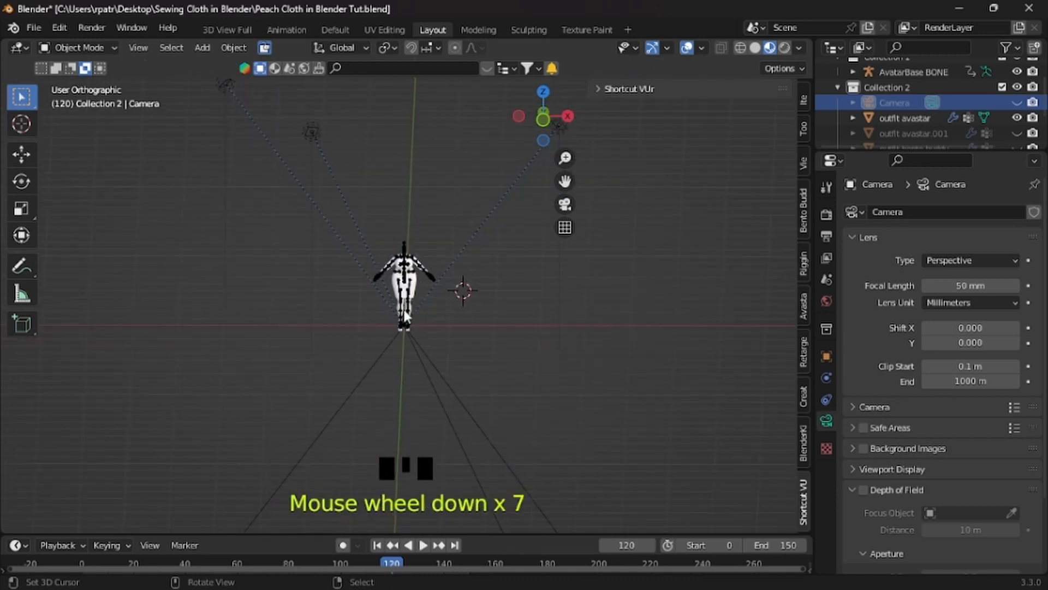
scroll(404, 306, "up", 3)
scroll(407, 306, "up", 7)
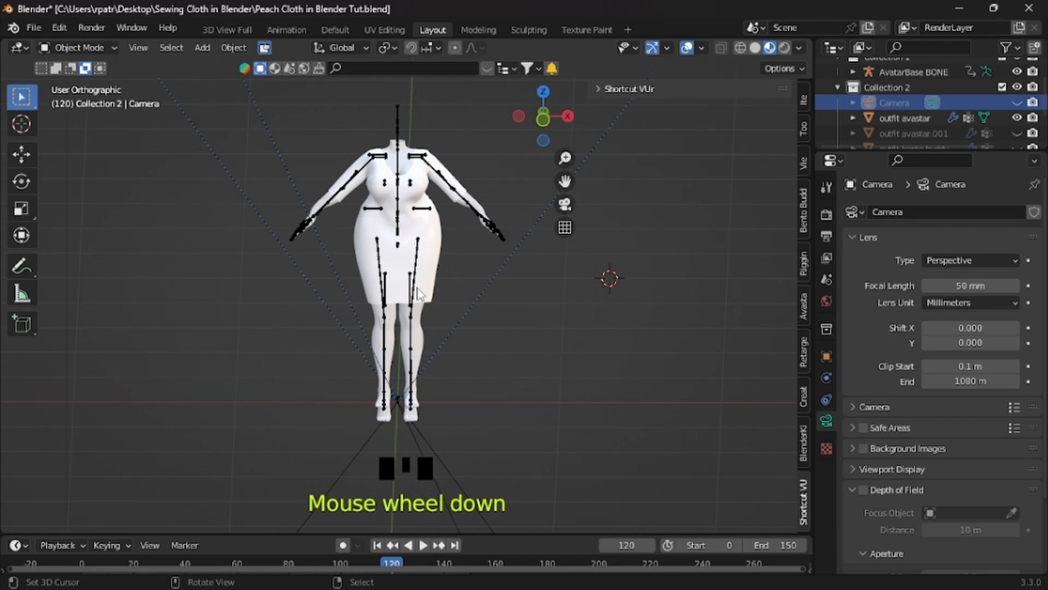
In the Cycles render settings, use CPU as the device and enable Denoise for the final render
left_click(827, 188)
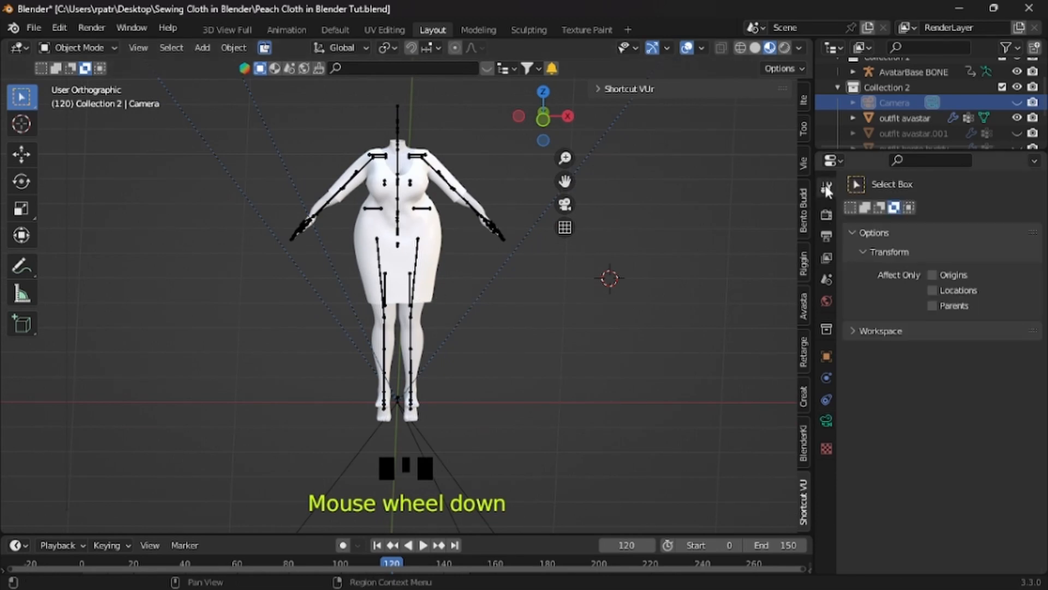
left_click(826, 216)
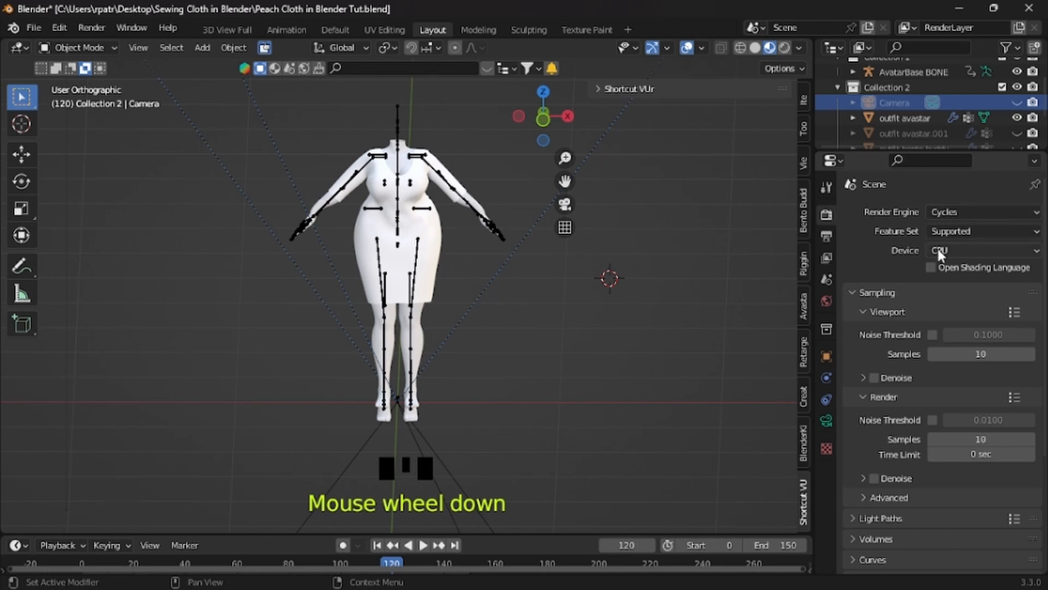
left_click(1037, 252)
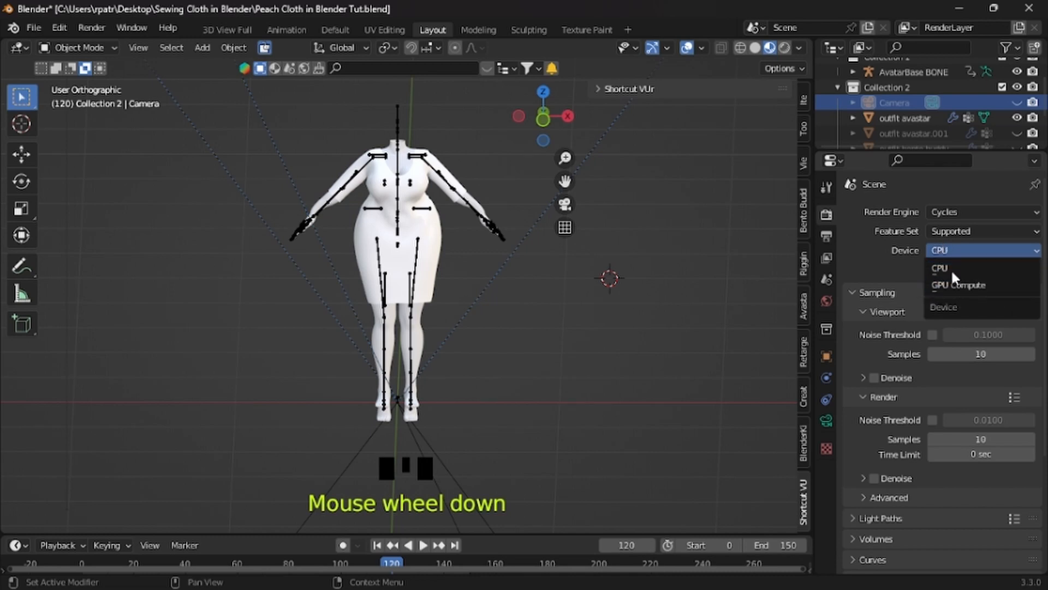
left_click(938, 248)
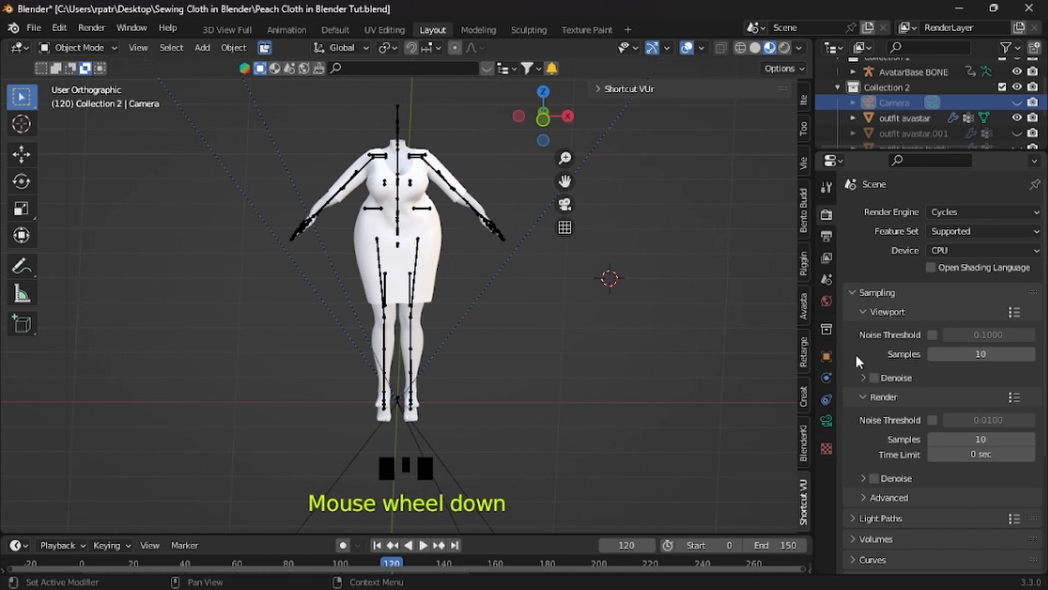
scroll(855, 353, "down", 5)
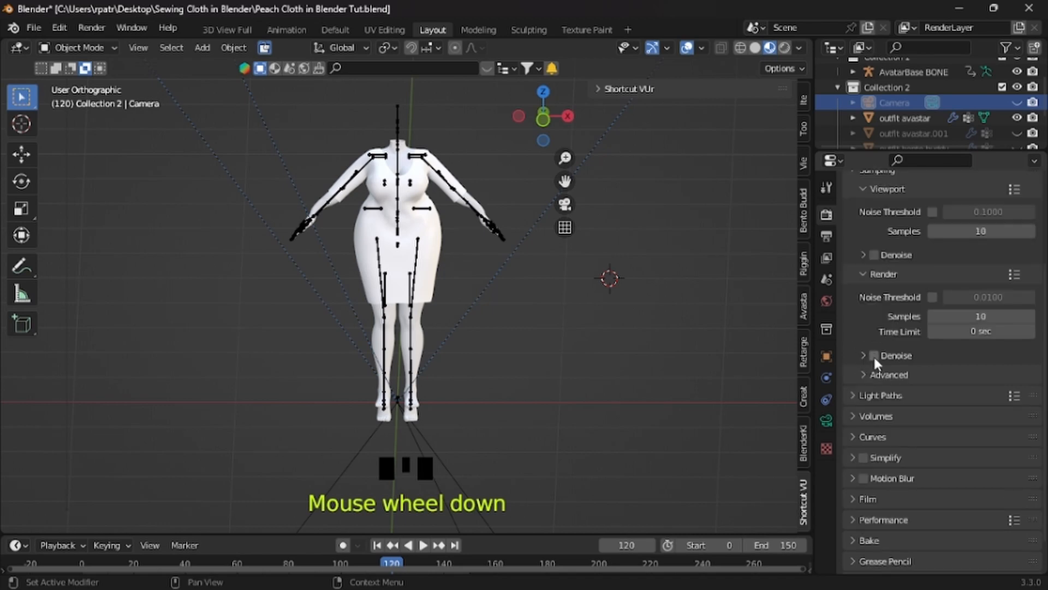
left_click(874, 357)
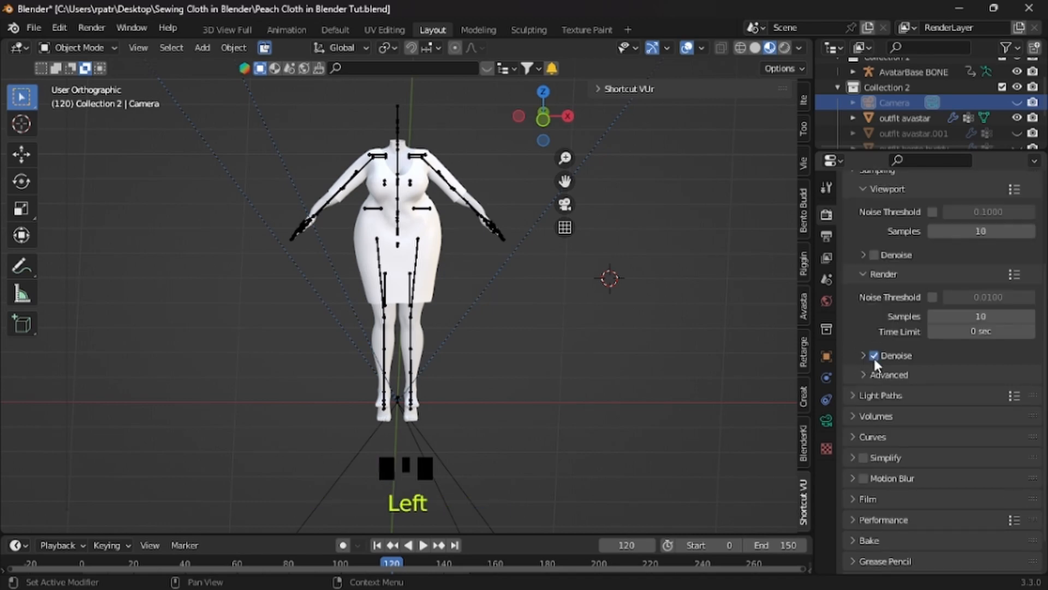
scroll(869, 367, "down", 2)
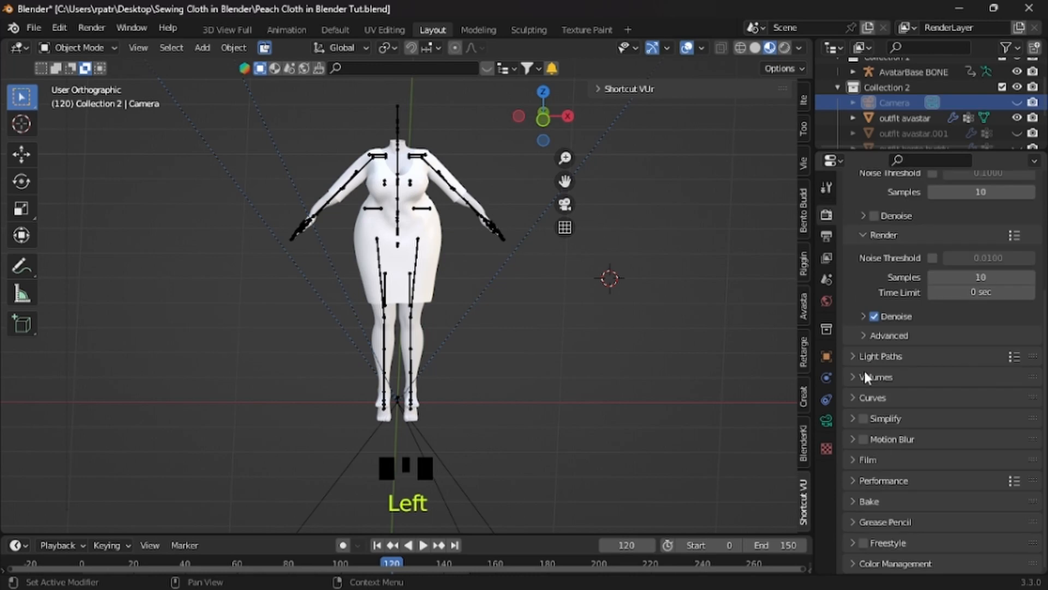
Examine the Film and Performance render settings and collapse both sections again
left_click(853, 459)
scroll(898, 463, "down", 8)
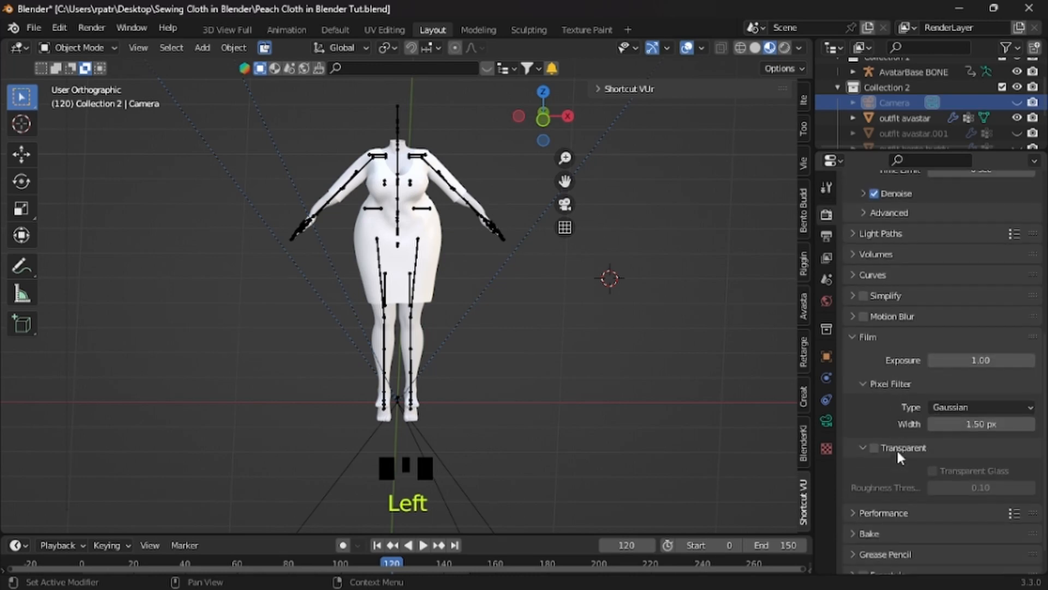
left_click(851, 477)
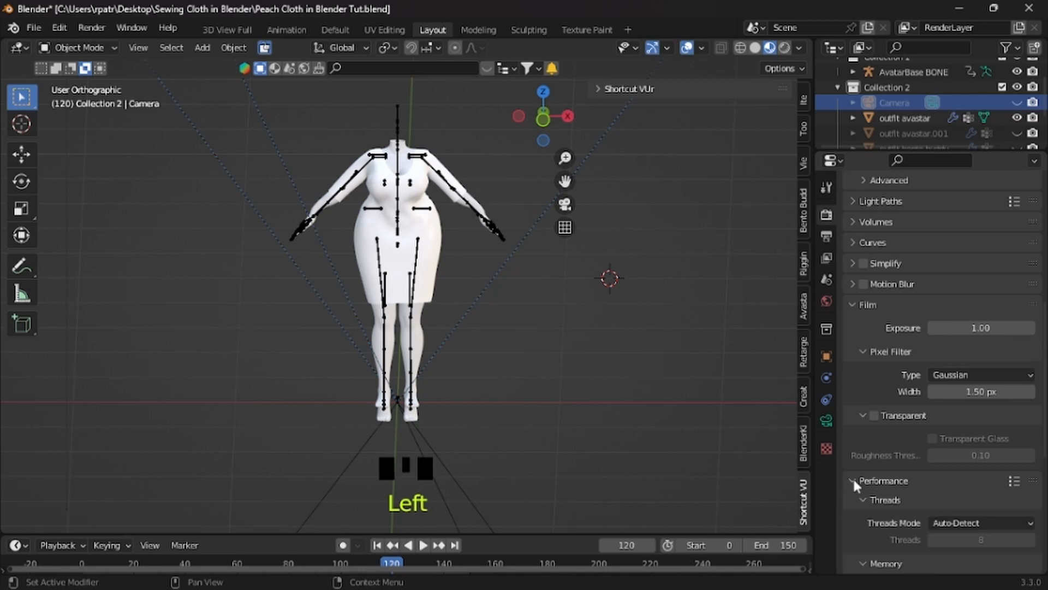
scroll(853, 477, "down", 14)
scroll(865, 436, "up", 5)
scroll(863, 407, "up", 13)
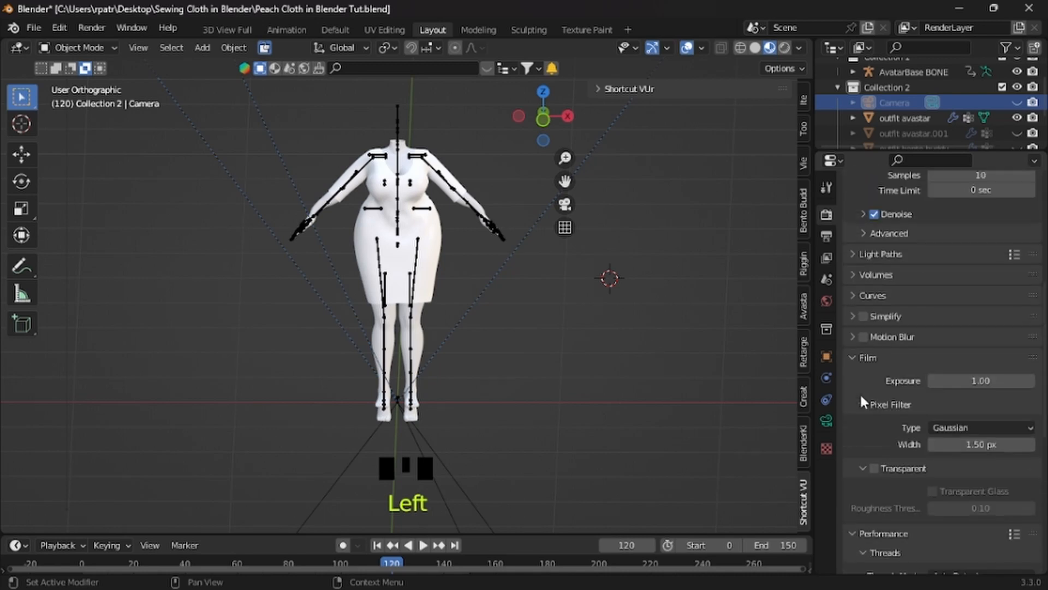
left_click(853, 358)
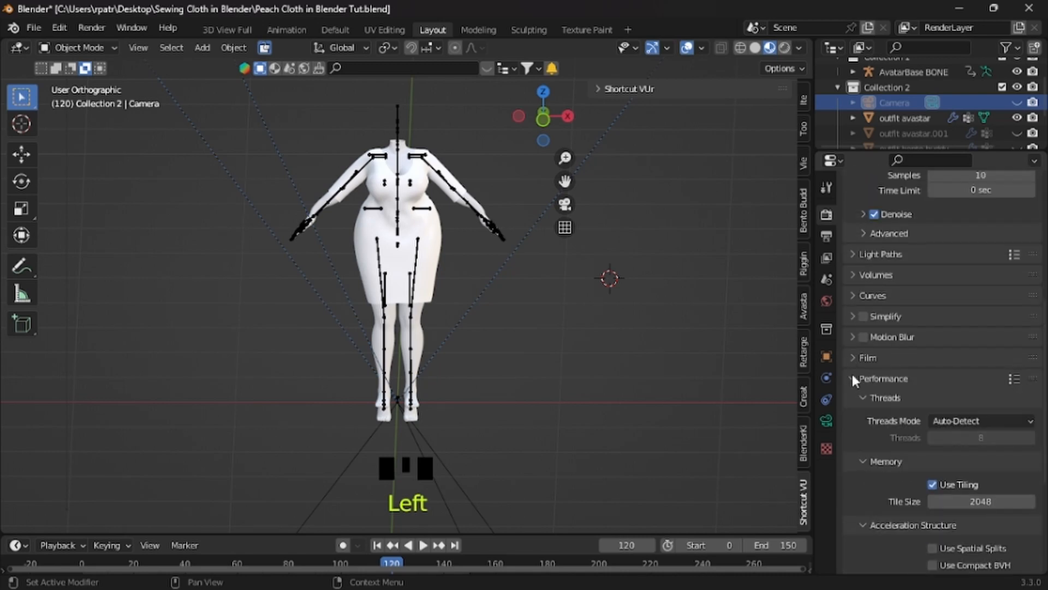
left_click(852, 376)
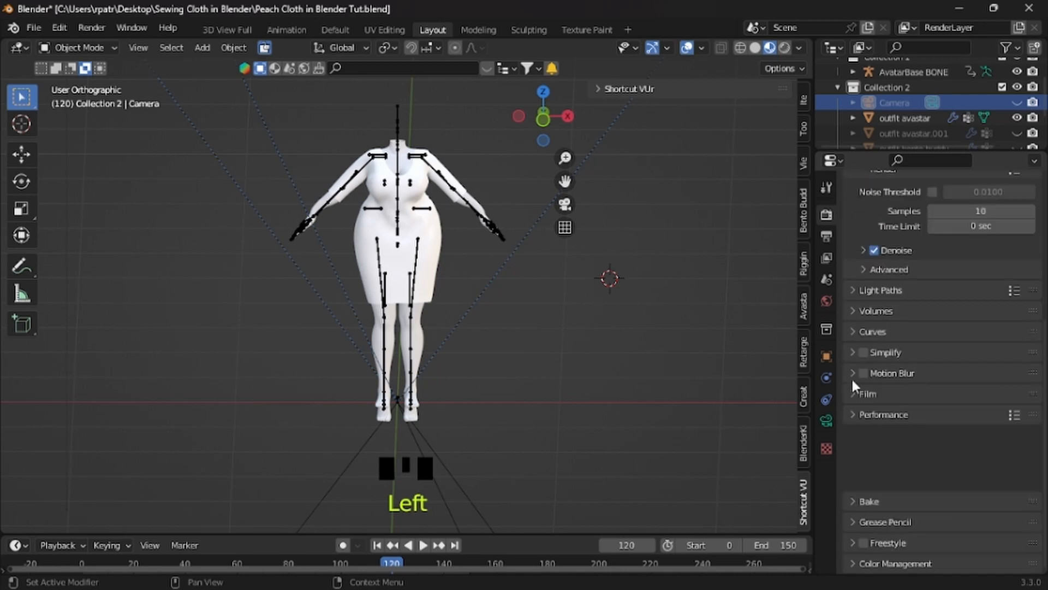
Expand the Bake settings, select the dress as the object to bake, and use the Combined bake type
left_click(851, 500)
scroll(868, 459, "down", 10)
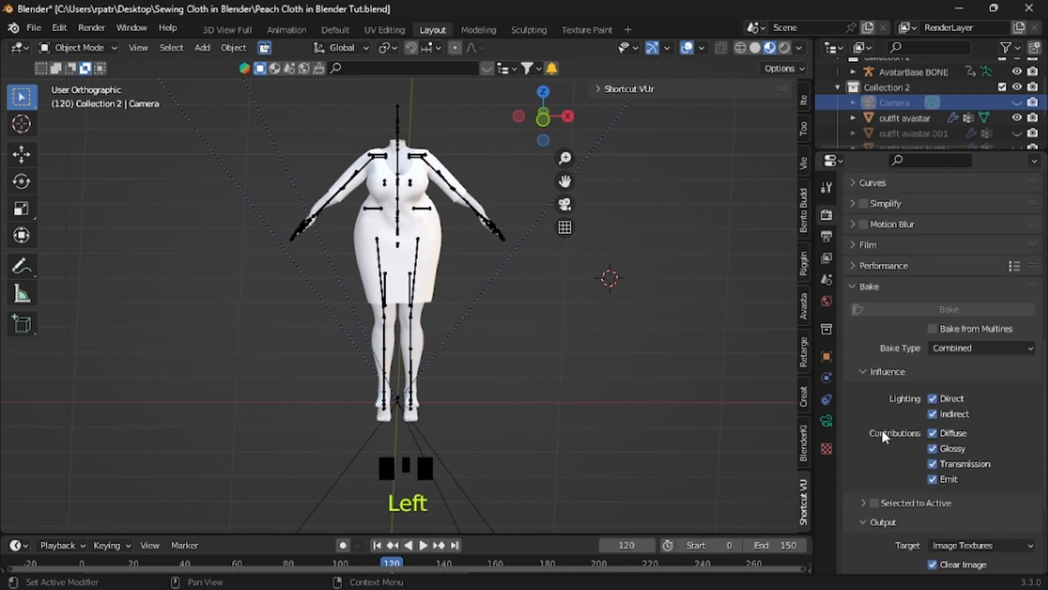
right_click(429, 241)
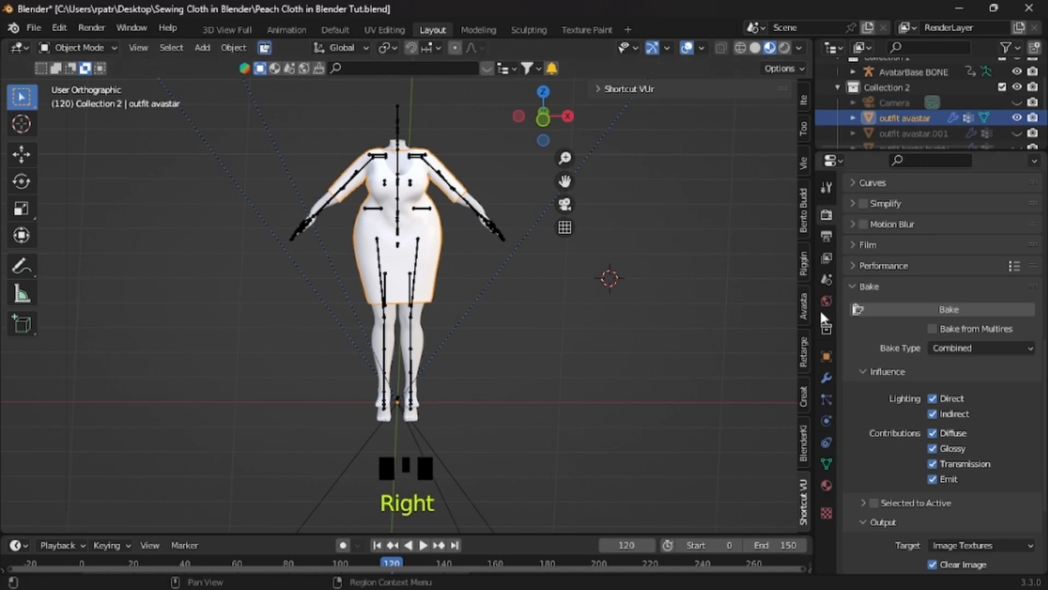
left_click(1025, 347)
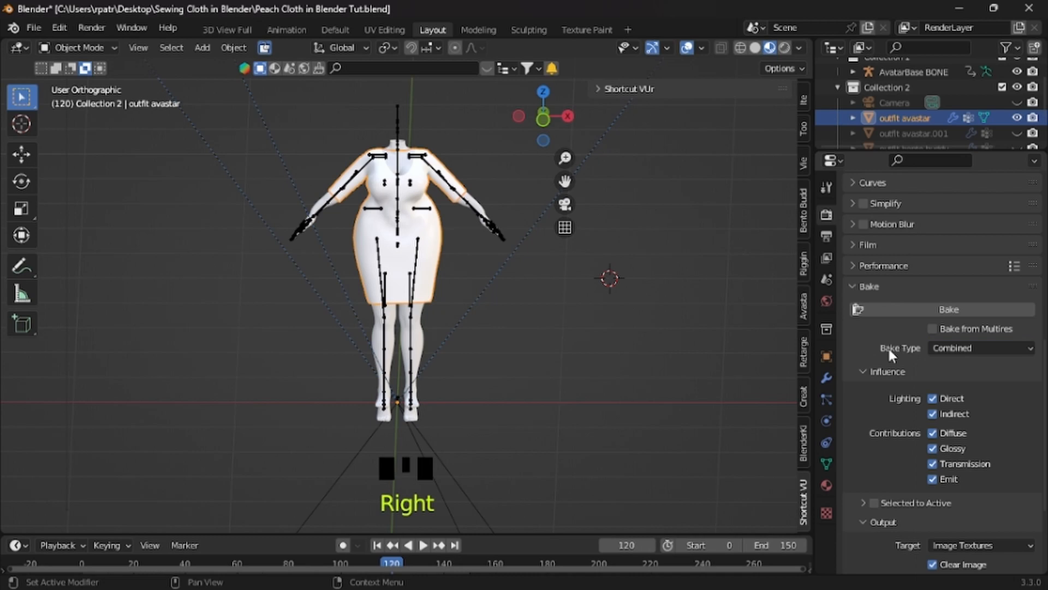
Set the bake type to Ambient Occlusion, bake the dress, and inspect the baked pattern up close
left_click(1027, 347)
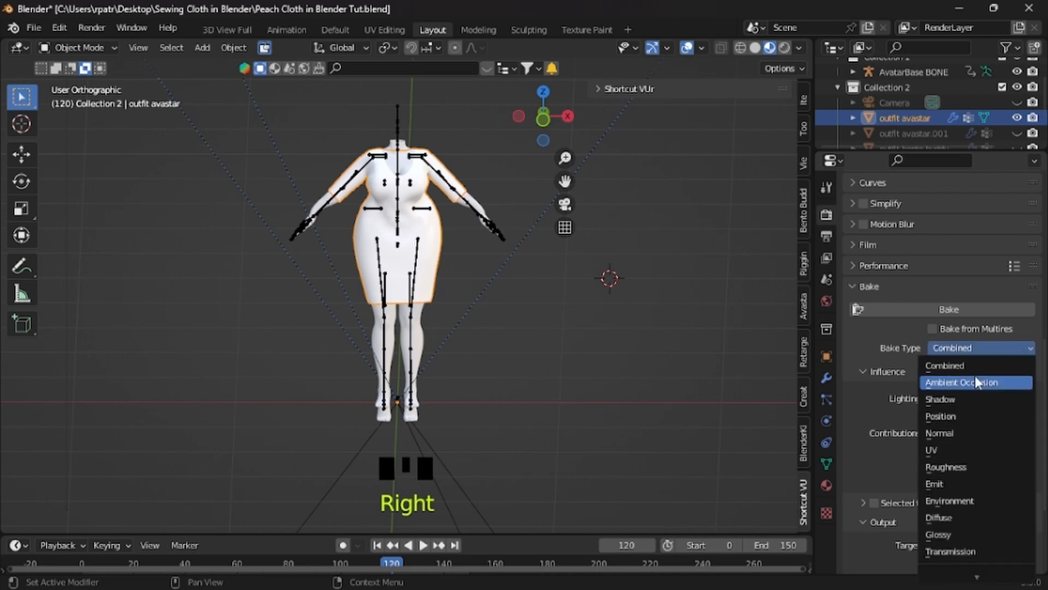
left_click(932, 382)
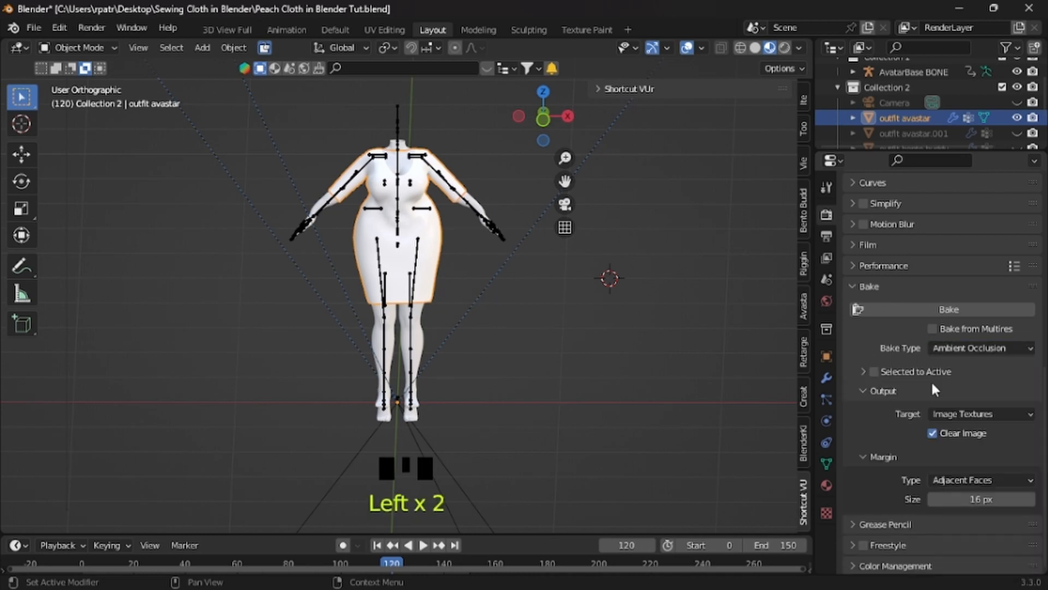
left_click(903, 306)
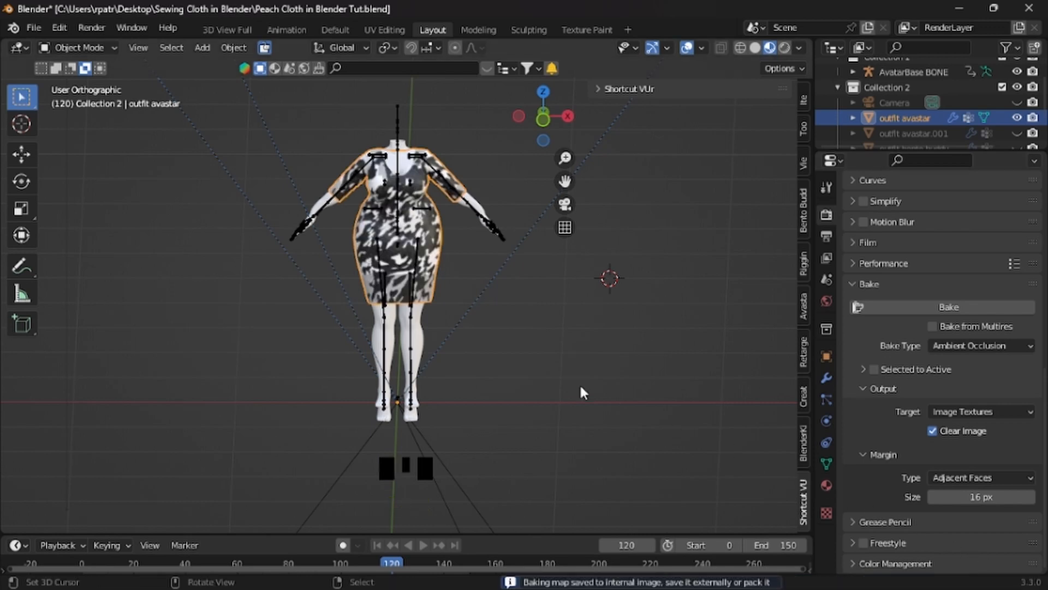
scroll(502, 361, "up", 13)
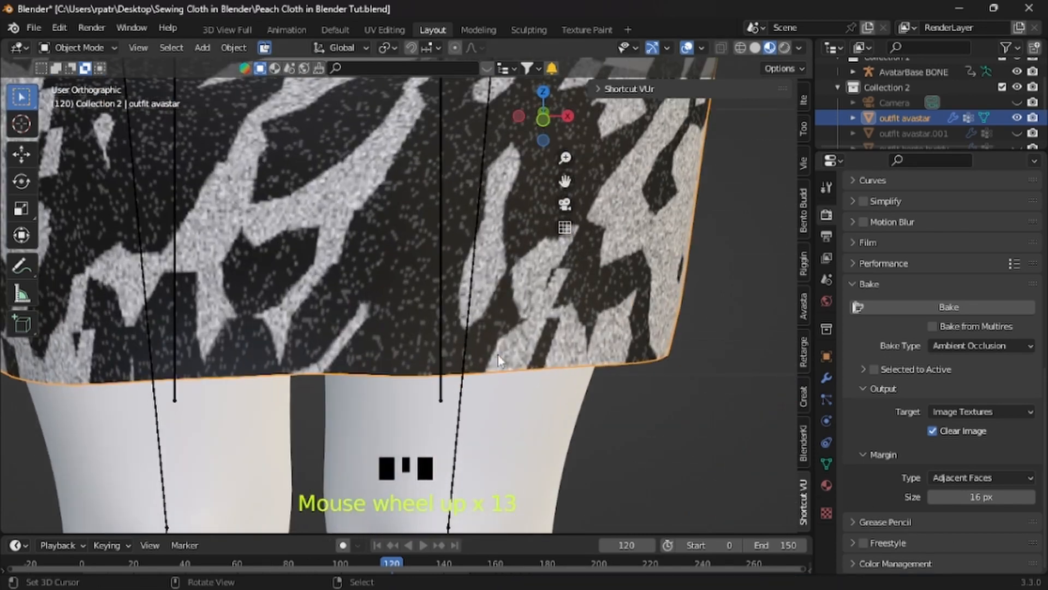
scroll(499, 360, "down", 10)
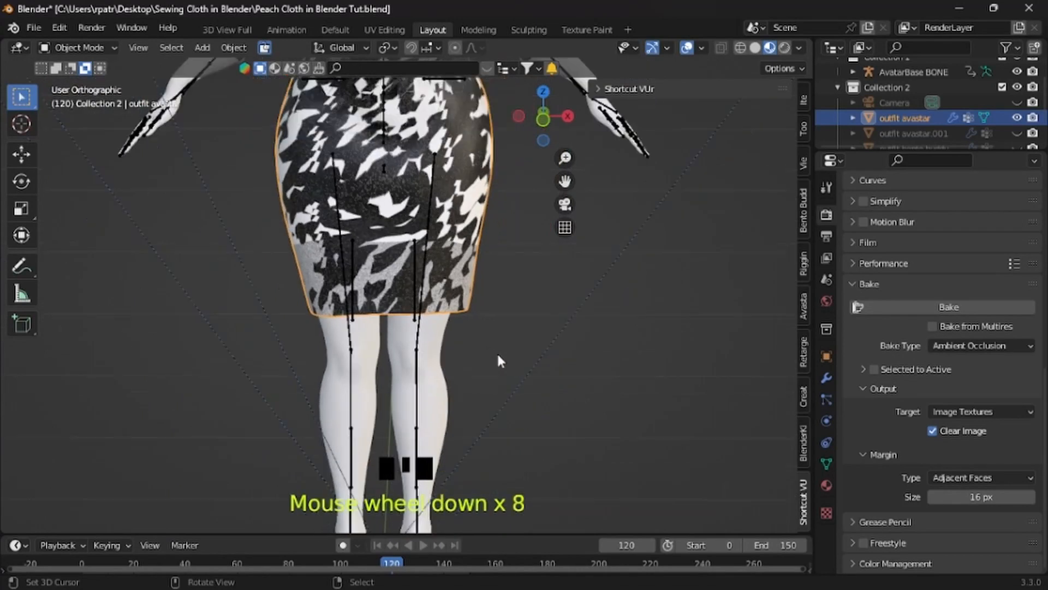
scroll(499, 361, "down", 1)
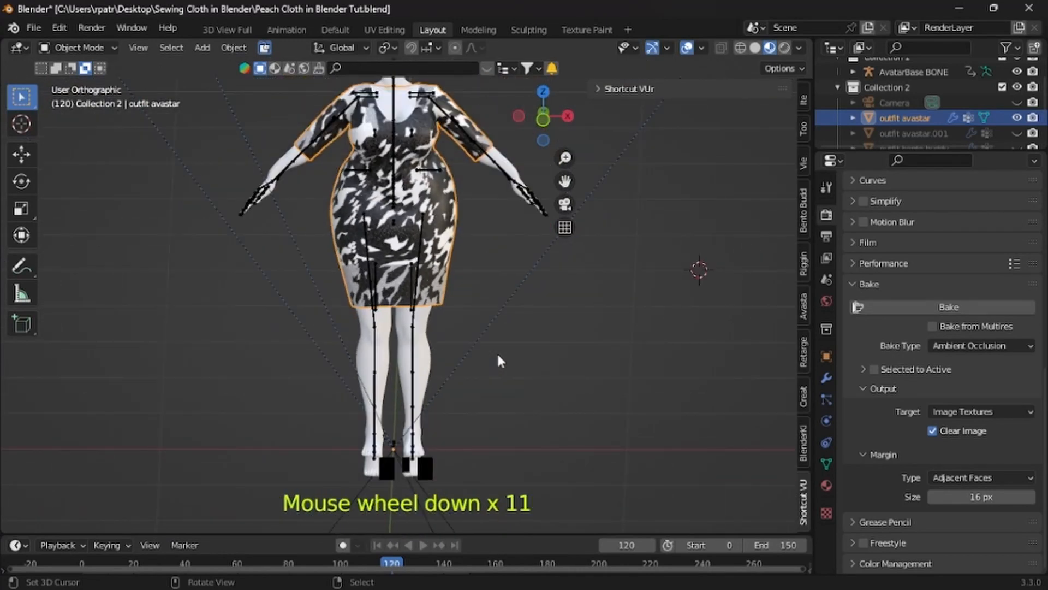
Unhide the outfit avastar.001 and outfit bento buddy objects and delete outfit avastar.001
left_click_drag(940, 152, 945, 221)
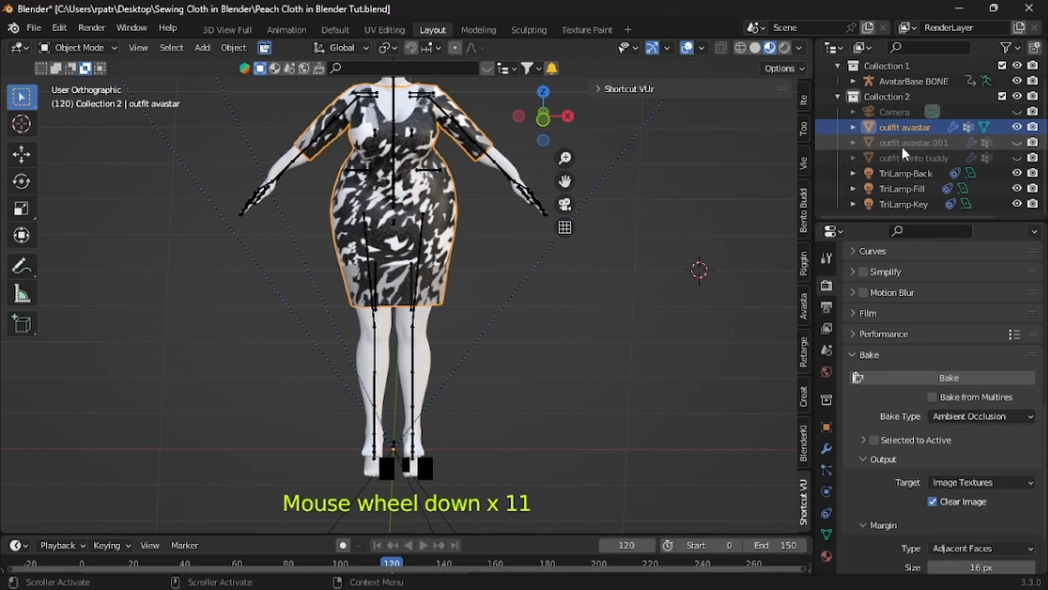
left_click(1018, 143)
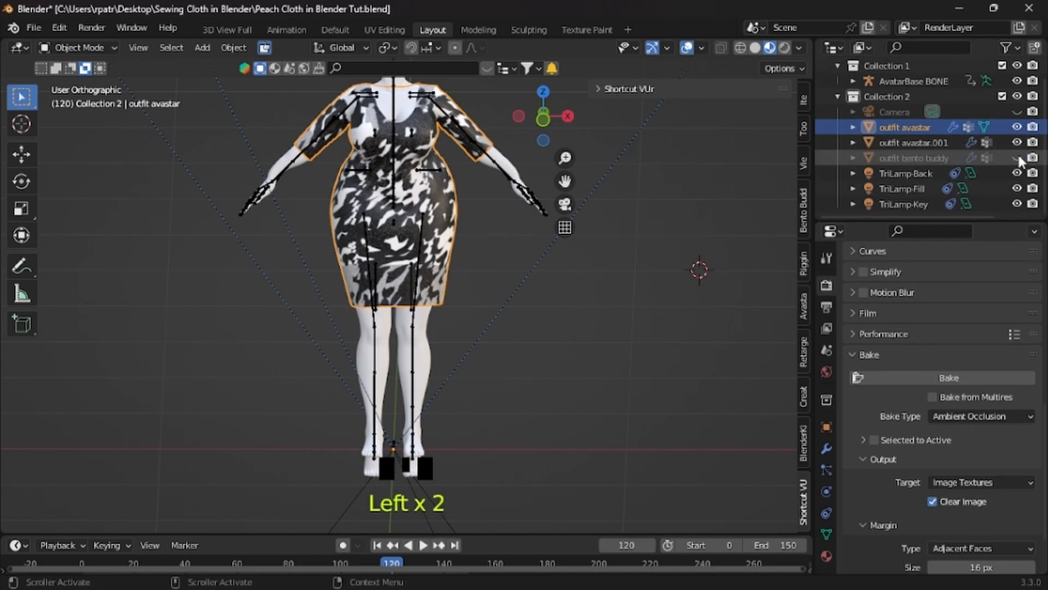
left_click(1018, 157)
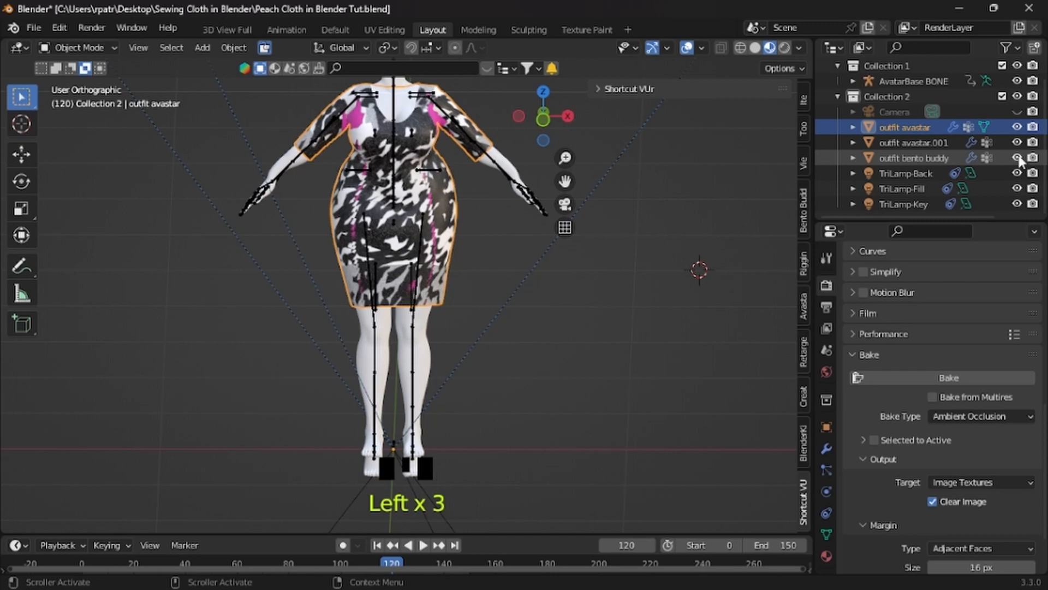
left_click(913, 143)
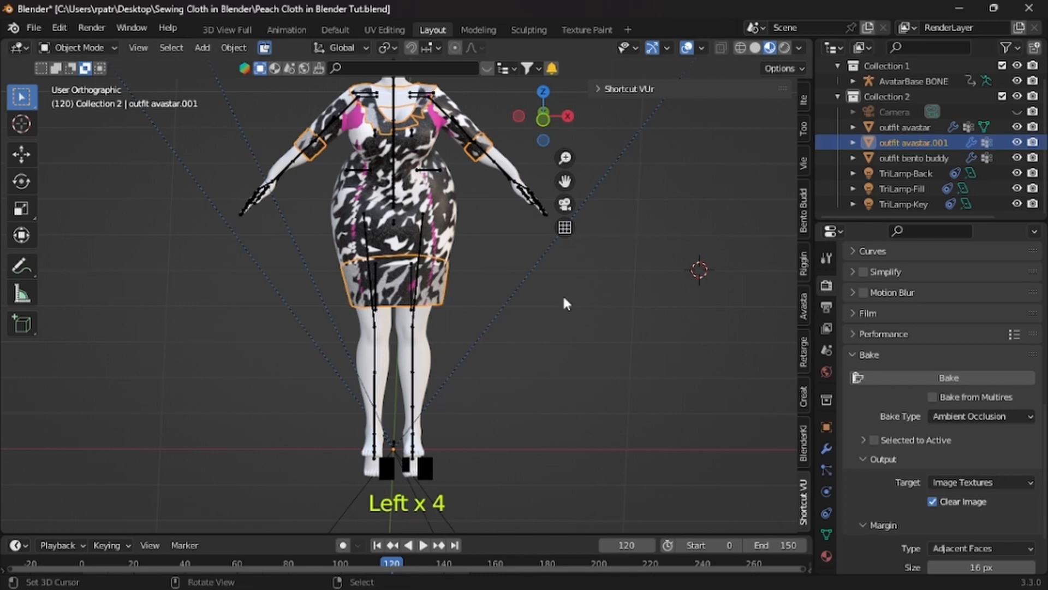
key("x")
key("x")
key("x")
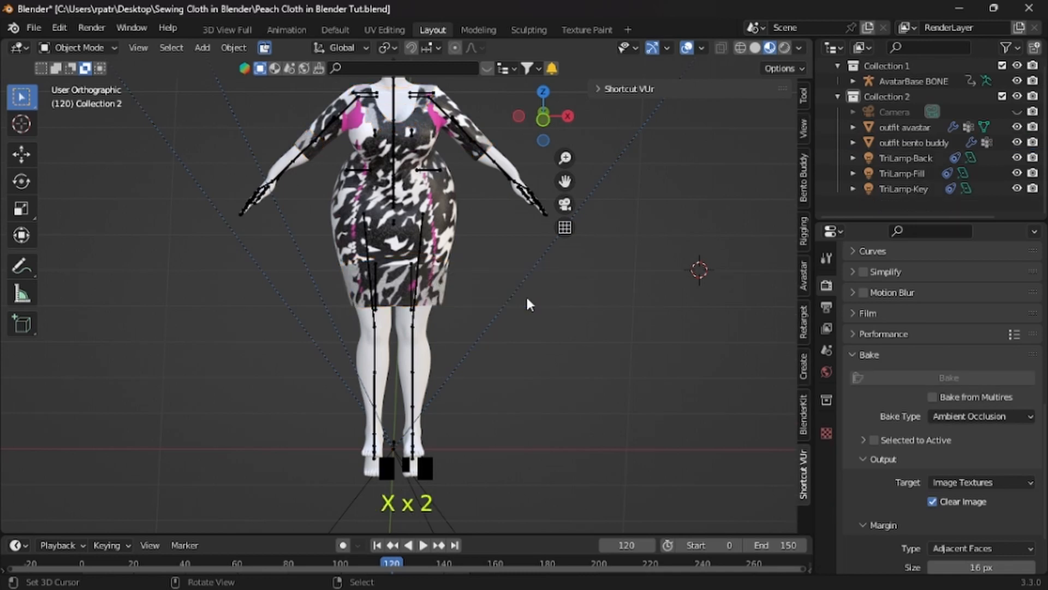
Delete the outfit bento buddy object that overlaps the dress
scroll(908, 145, "up", 1)
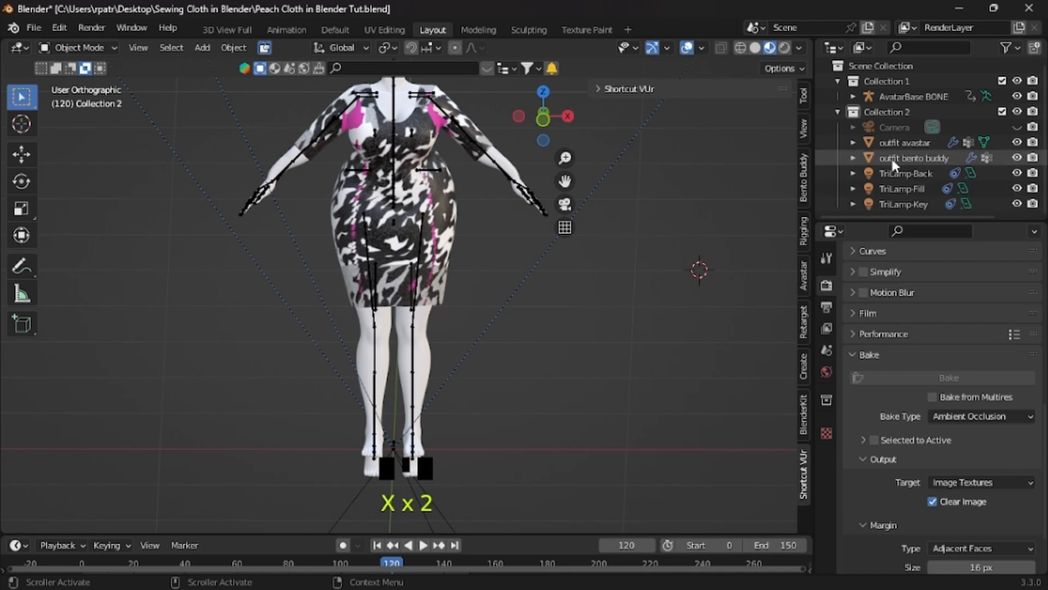
left_click(891, 158)
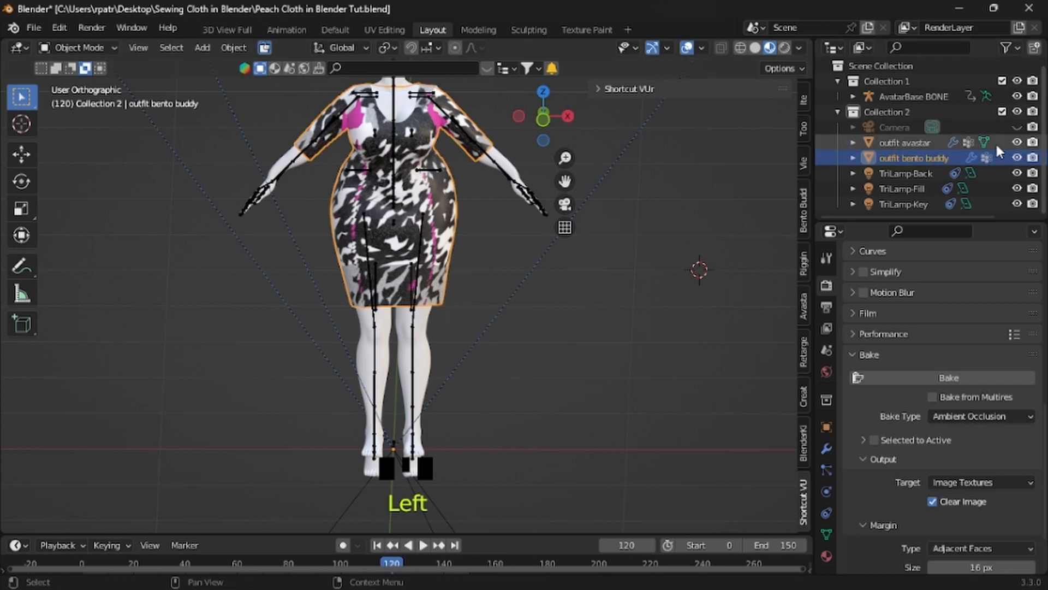
left_click(916, 161)
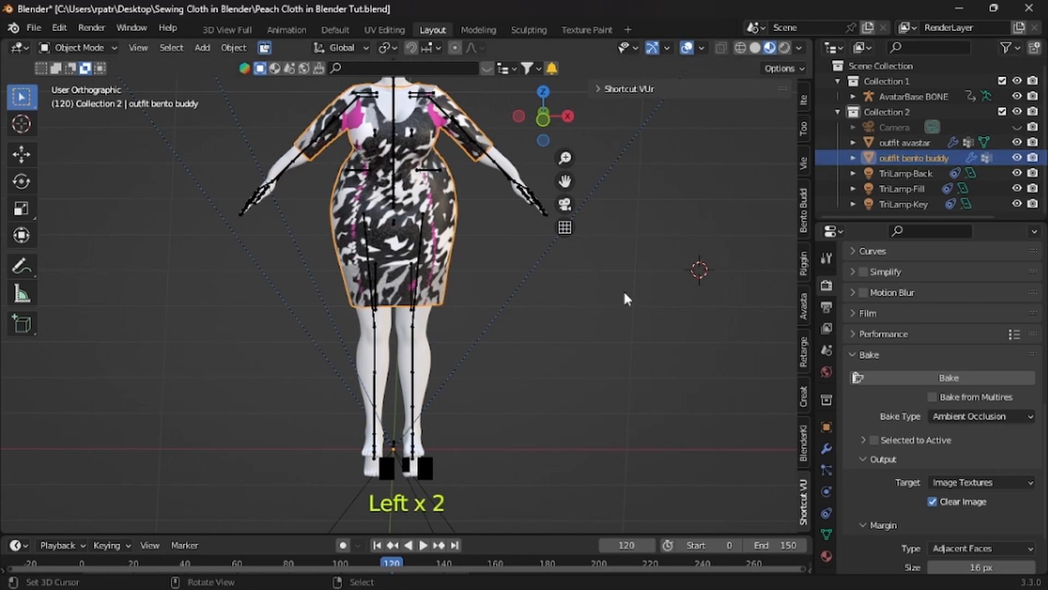
key("x")
left_click(581, 365)
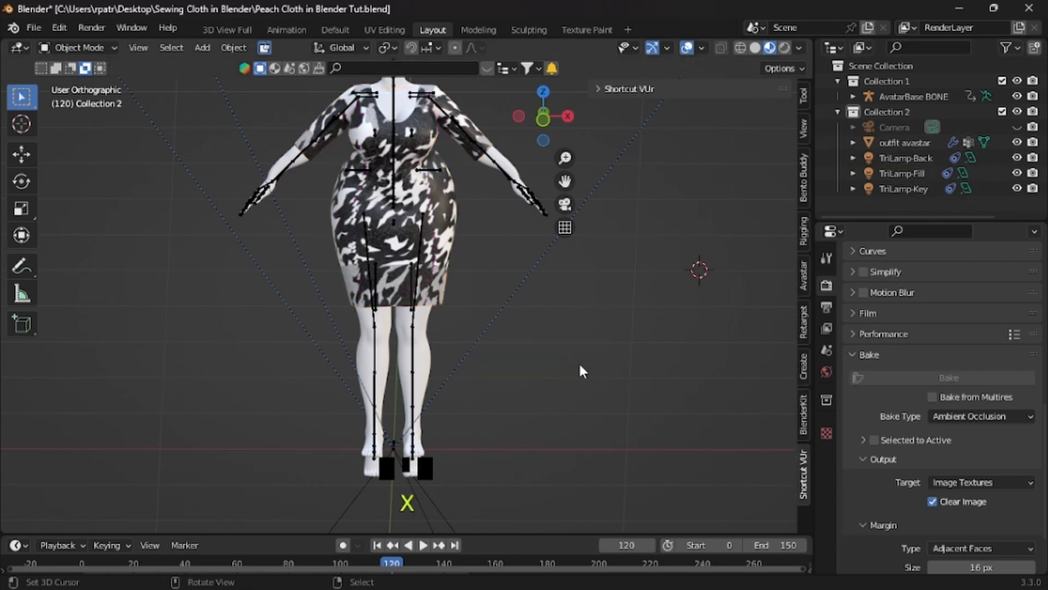
scroll(896, 164, "down", 1)
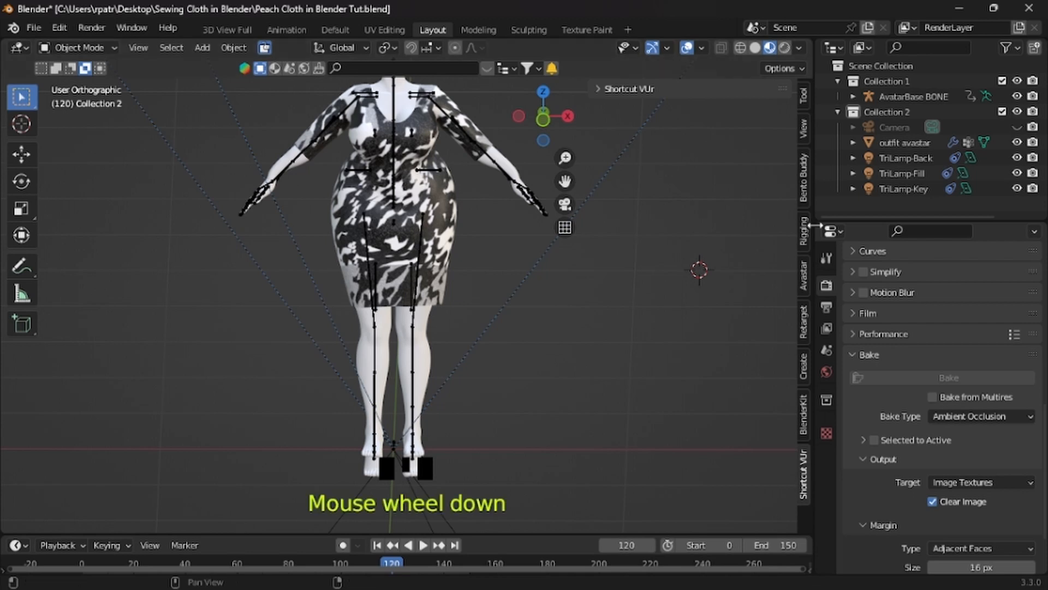
Rename the outfit avastar object as PeachDress
left_click(897, 142)
double_click(897, 142)
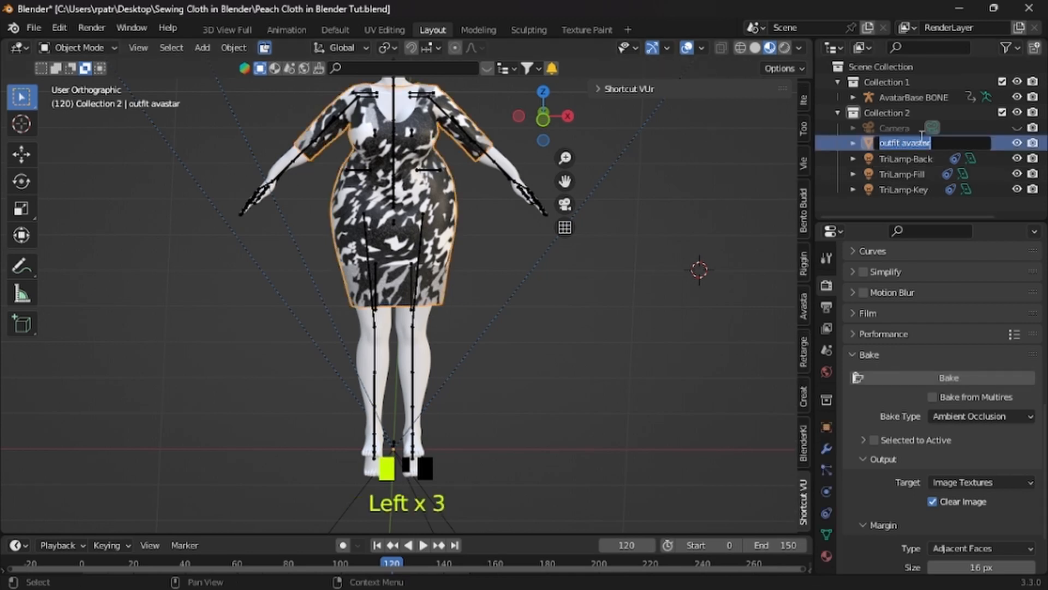
type("PeachDress")
key("Return")
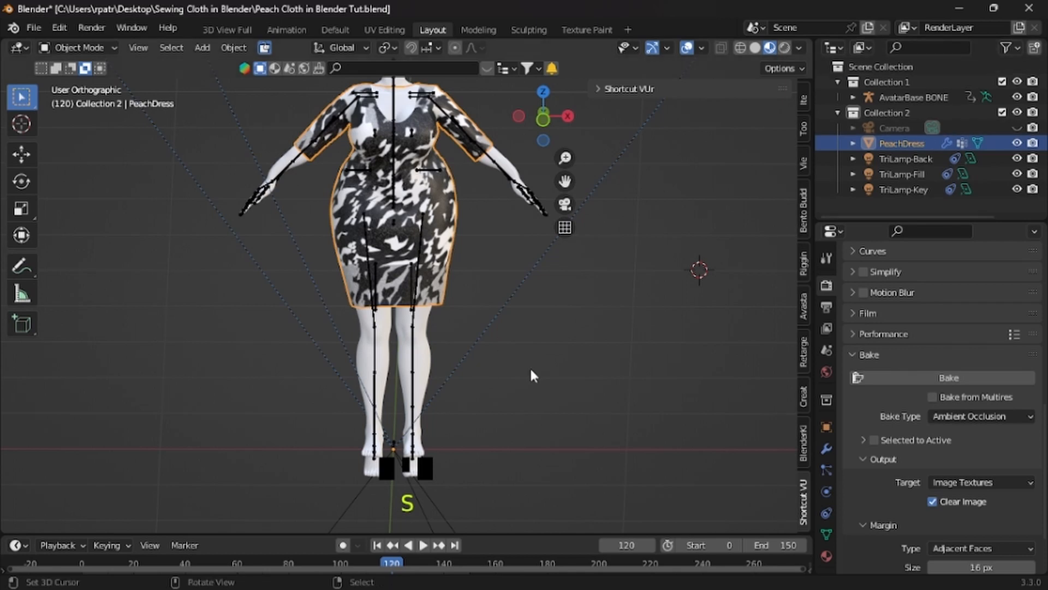
Bake the ambient occlusion of PeachDress again and inspect the shading on the dress
left_click(904, 380)
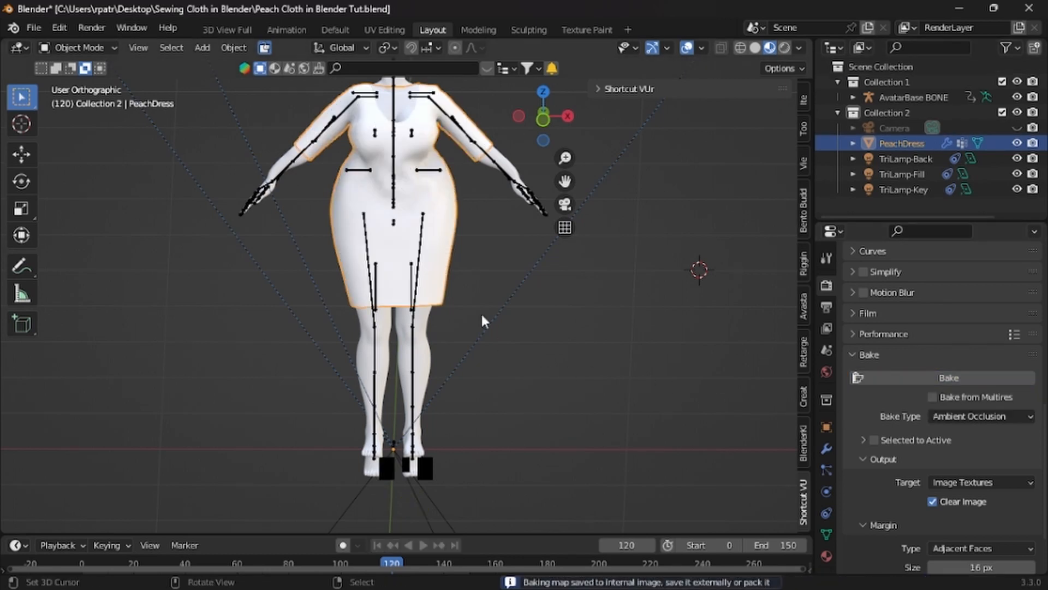
middle_click_drag(480, 277, 487, 340, "shift")
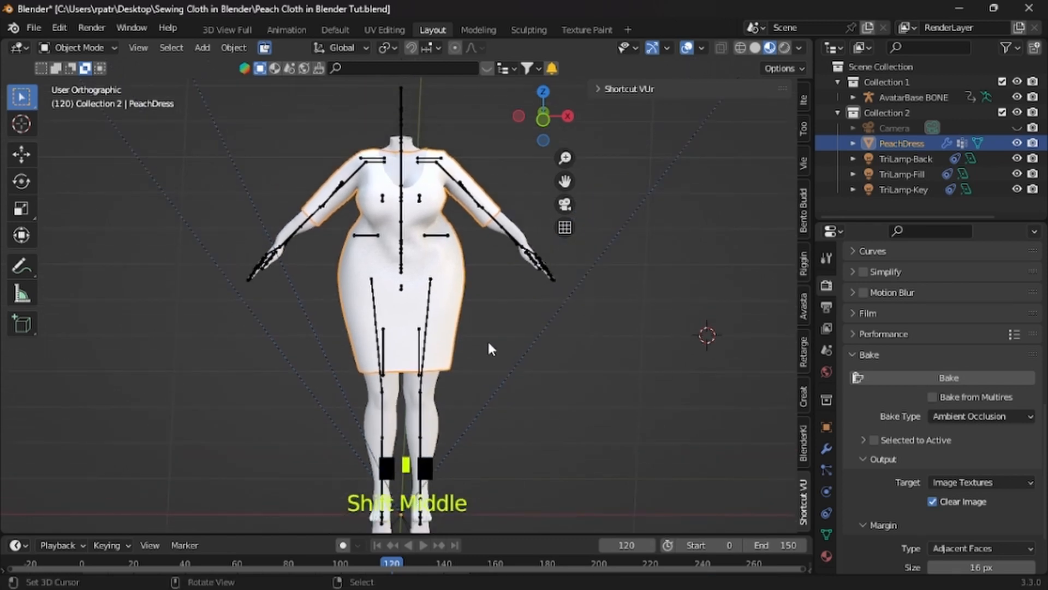
scroll(487, 339, "up", 8)
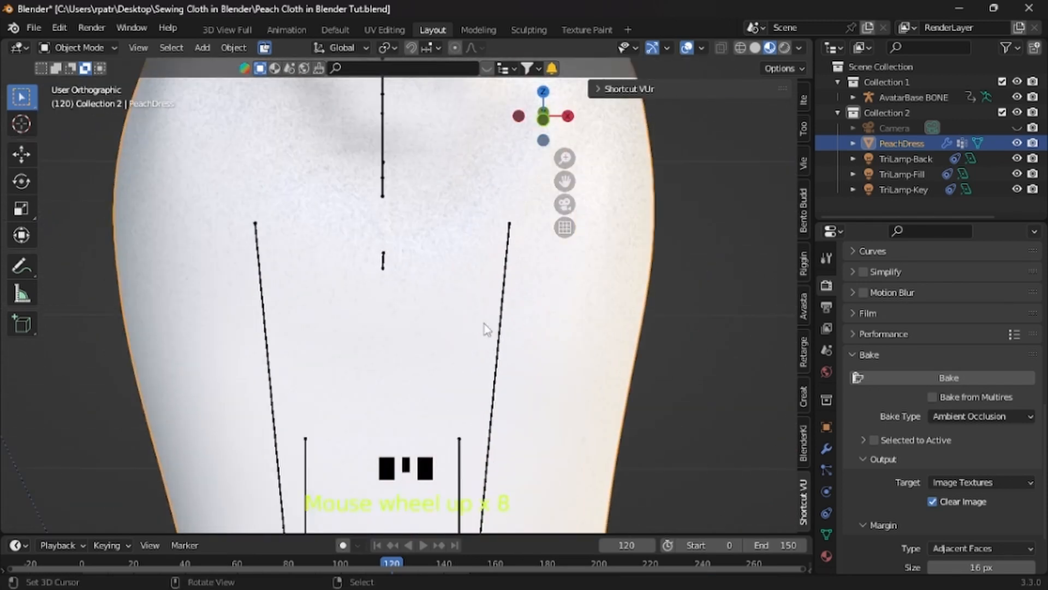
scroll(184, 235, "up", 2)
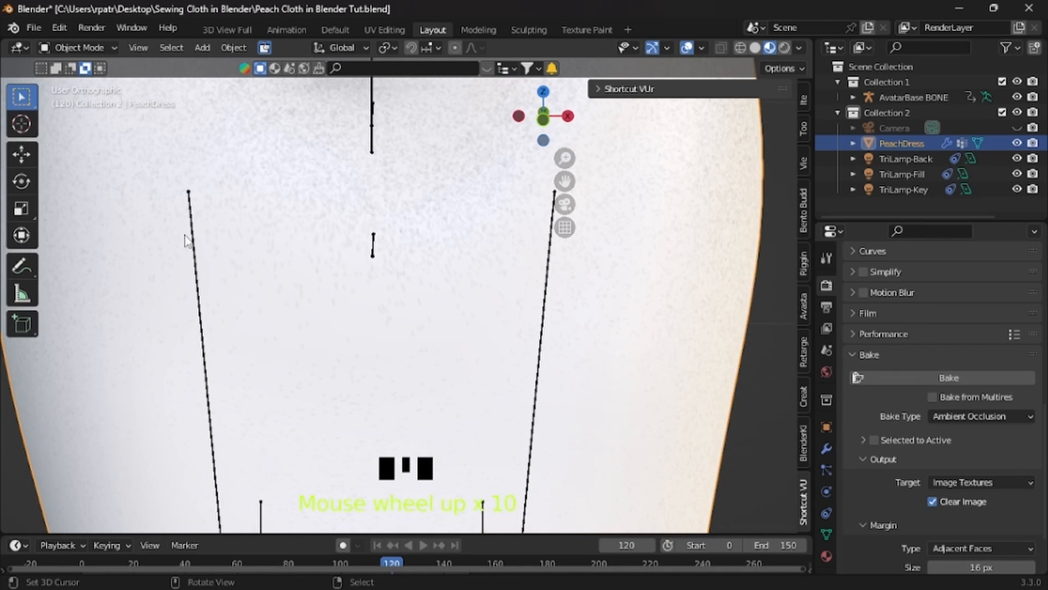
scroll(185, 240, "down", 8)
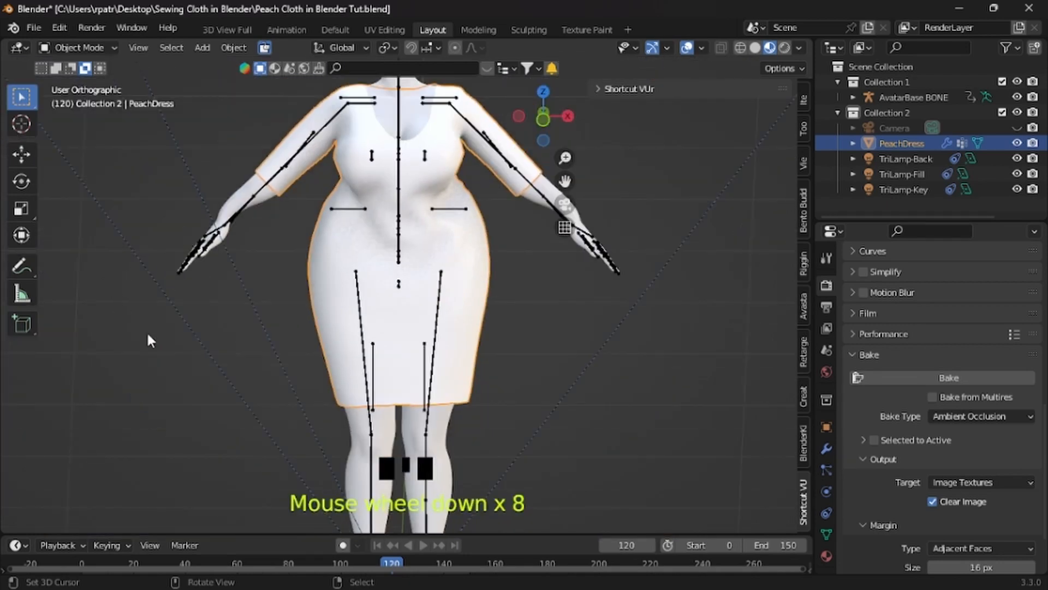
mouse_move(147, 335)
middle_mouse_down()
mouse_move(195, 318)
mouse_move(488, 325)
mouse_move(568, 317)
mouse_move(146, 319)
middle_mouse_up()
scroll(164, 328, "down", 2)
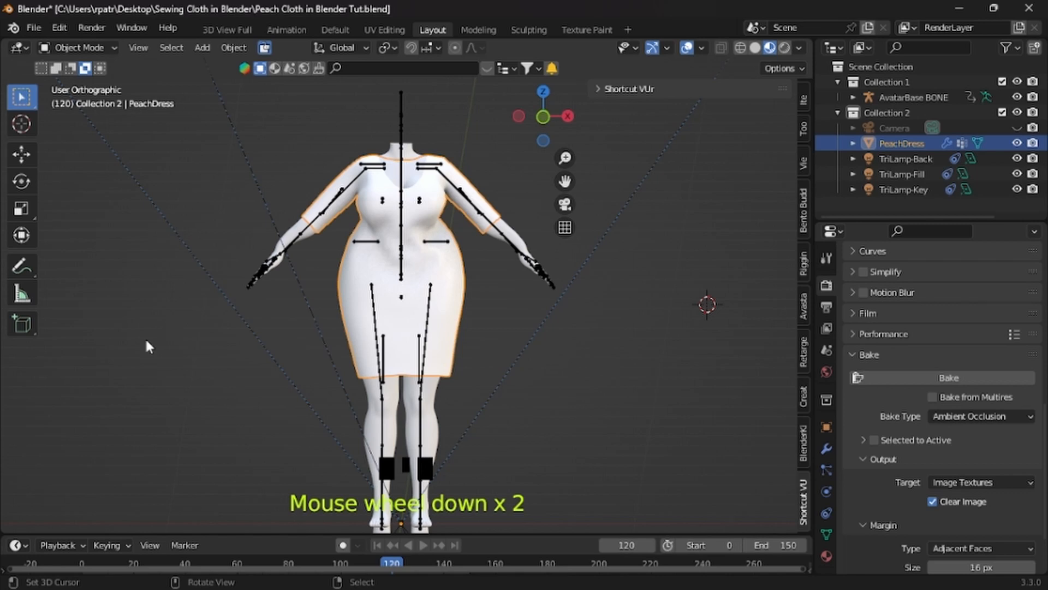
mouse_move(185, 373)
middle_mouse_down()
mouse_move(503, 377)
mouse_move(184, 386)
middle_mouse_up()
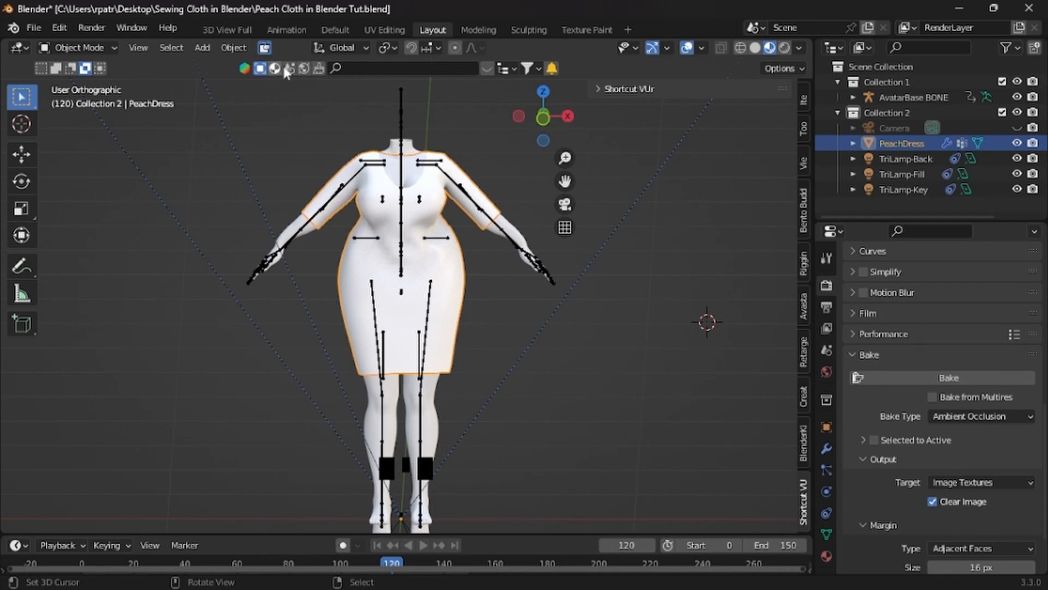
Examine the baked Peach Dress Texture in the UV Editing workspace, especially the edges between the UV islands
left_click(382, 33)
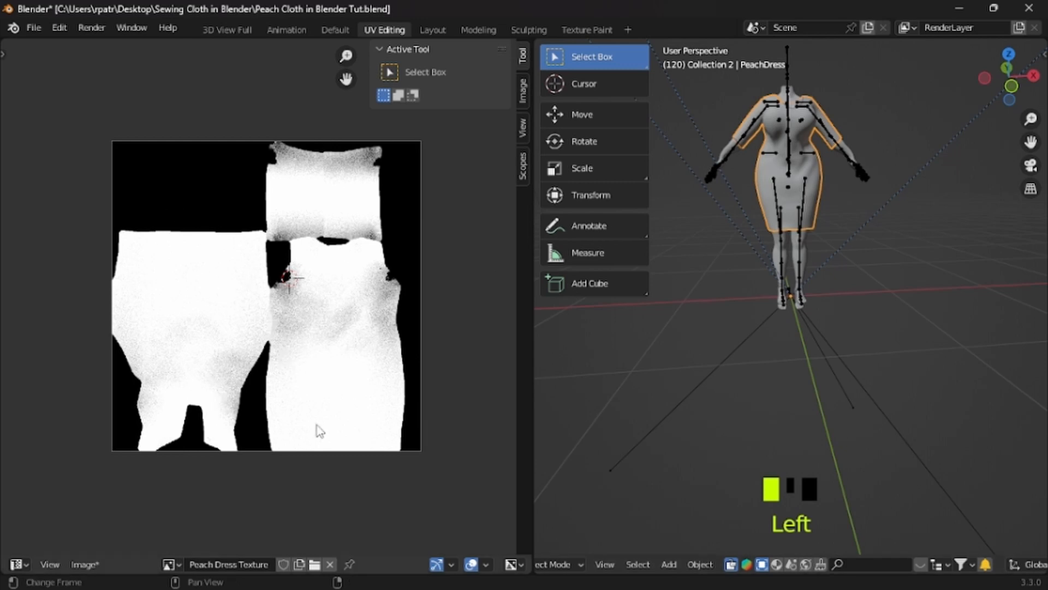
scroll(320, 431, "up", 3)
scroll(321, 431, "down", 3)
scroll(338, 416, "up", 5)
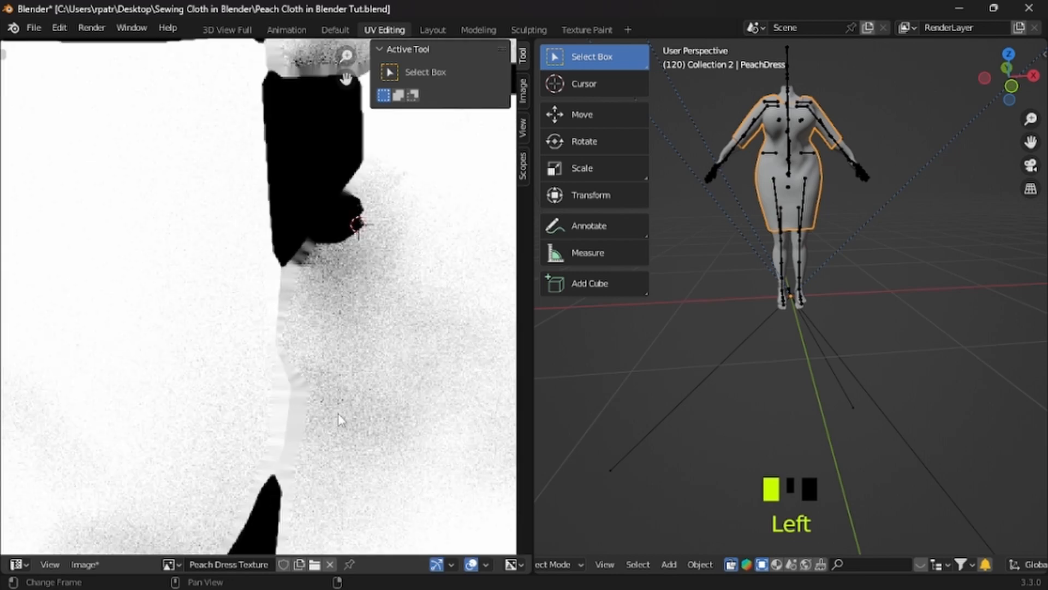
scroll(338, 413, "down", 5)
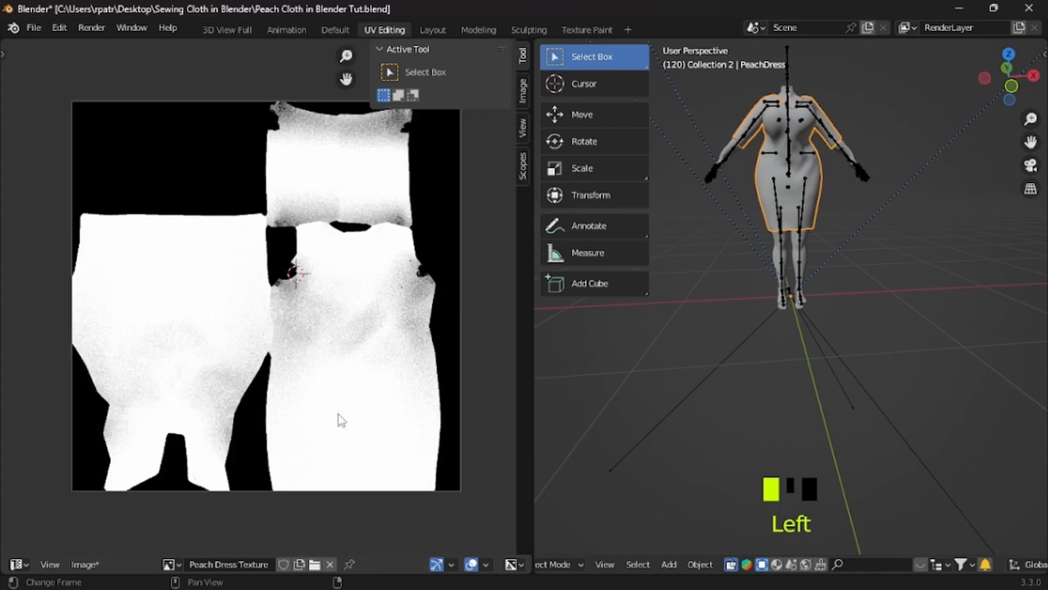
middle_click_drag(339, 414, 338, 419)
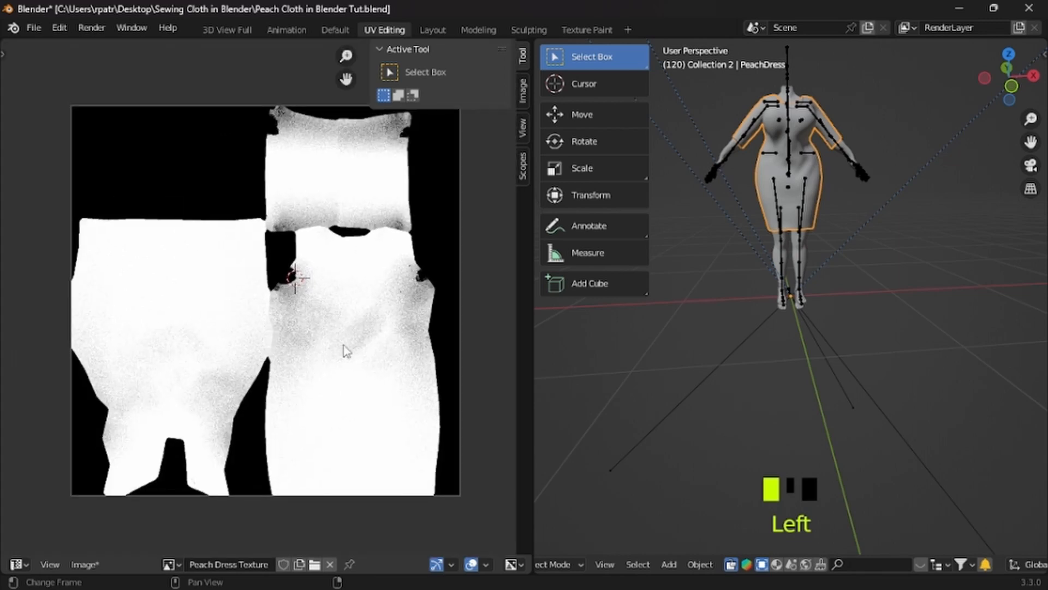
Back in the Layout workspace, set the bake margin size to 3 px and rebake the dress
left_click(433, 28)
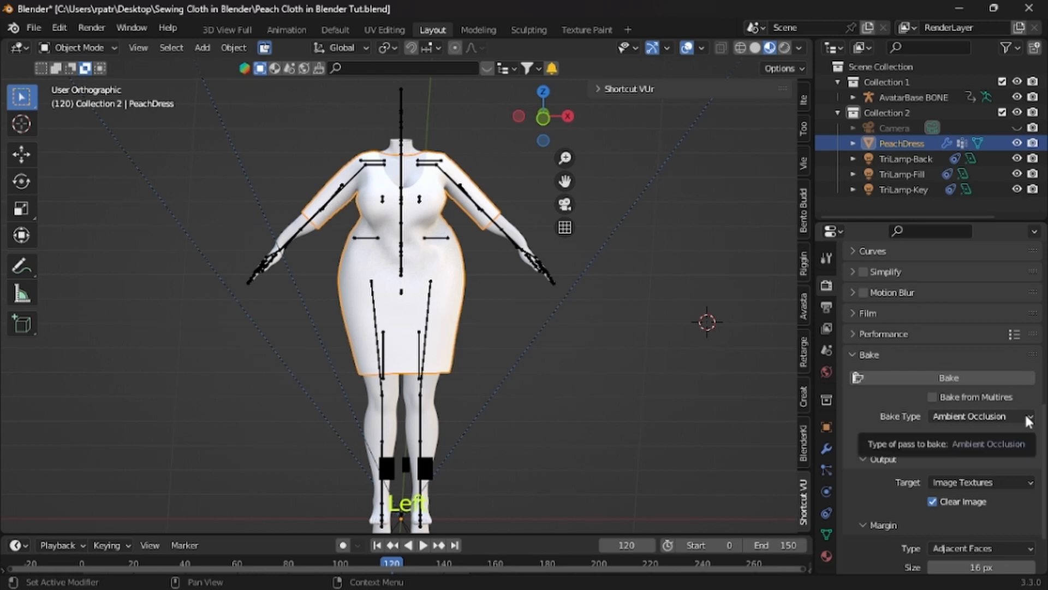
scroll(877, 520, "down", 3)
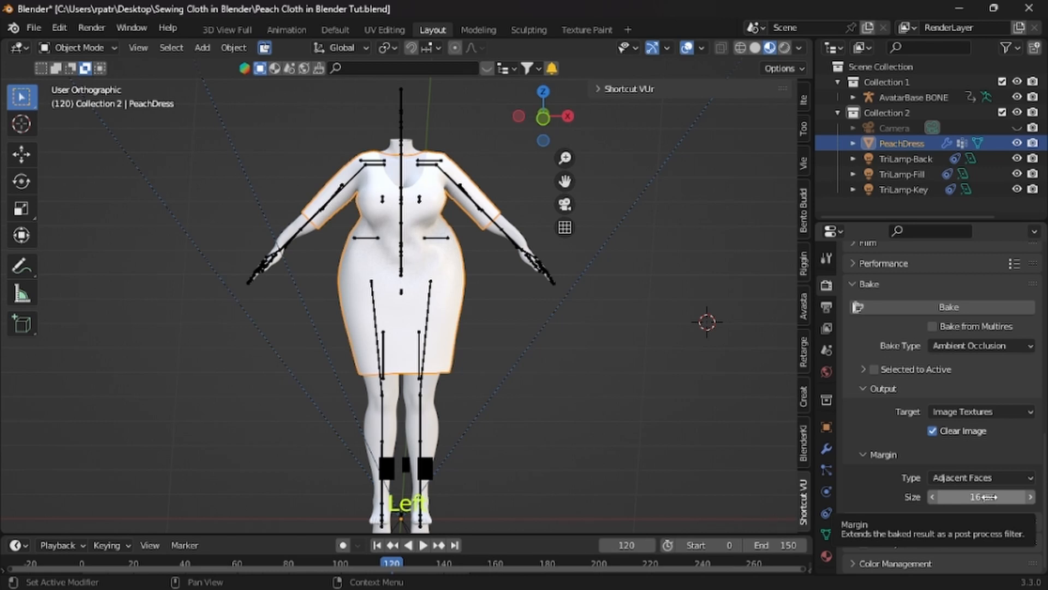
left_click_drag(982, 497, 961, 497)
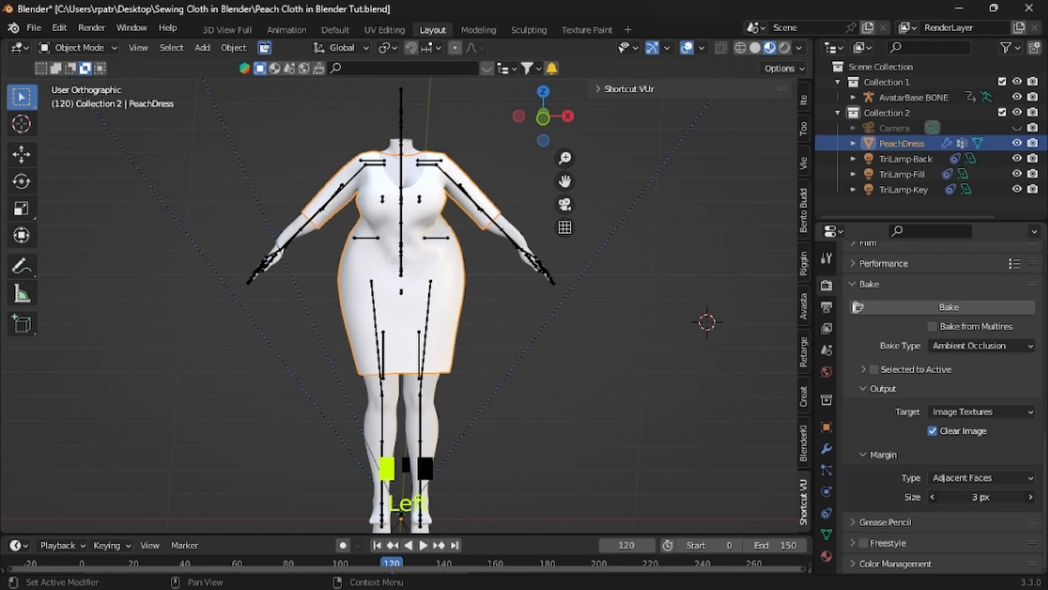
left_click(887, 306)
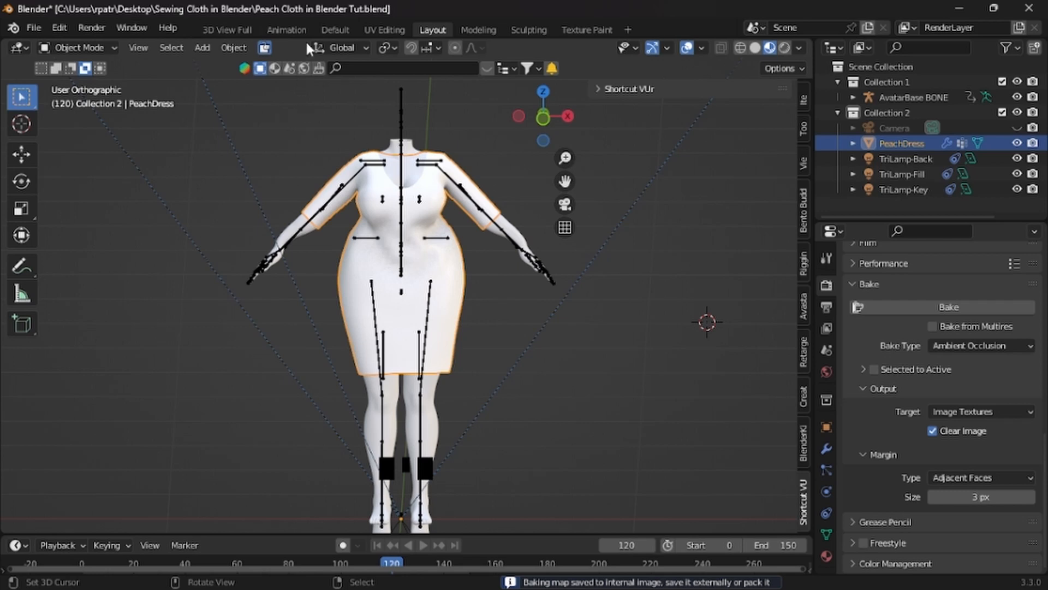
Save the baked Peach Dress Texture image into the Peach Dress Textures folder, overwriting PeachDressTexture.png
left_click(373, 31)
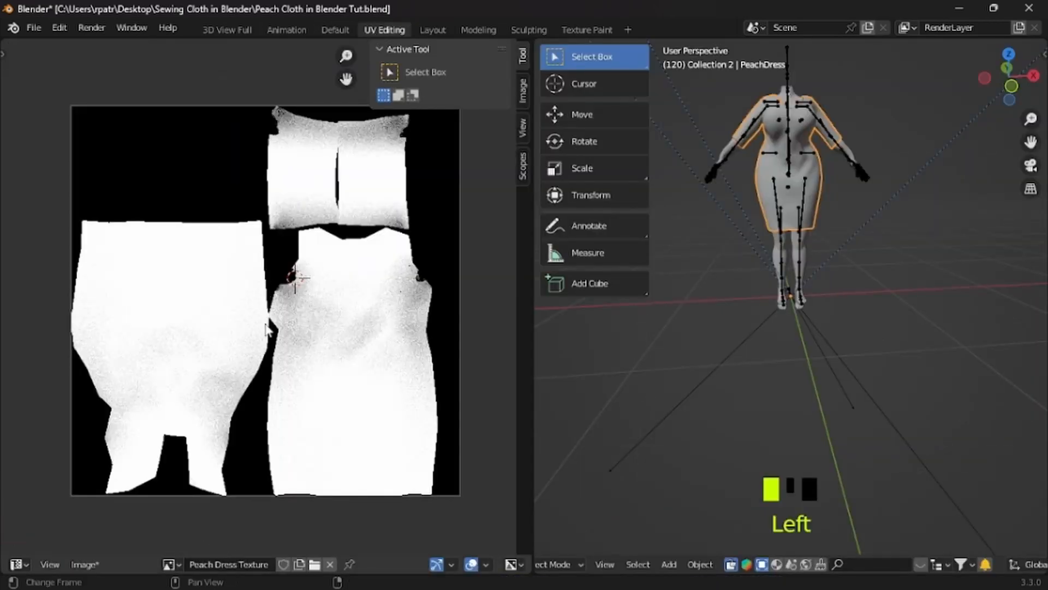
left_click(84, 565)
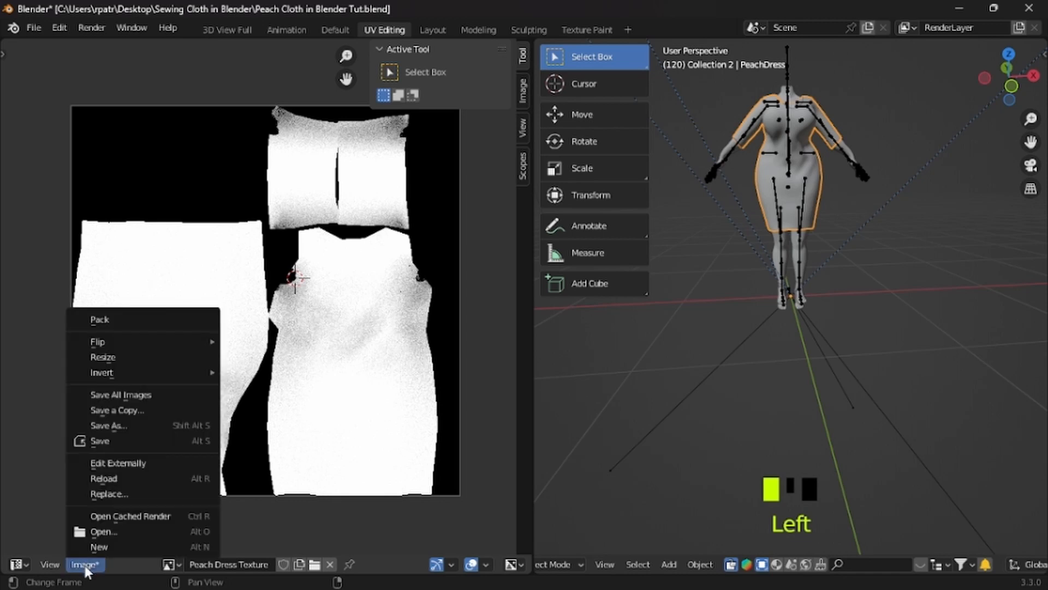
left_click(110, 426)
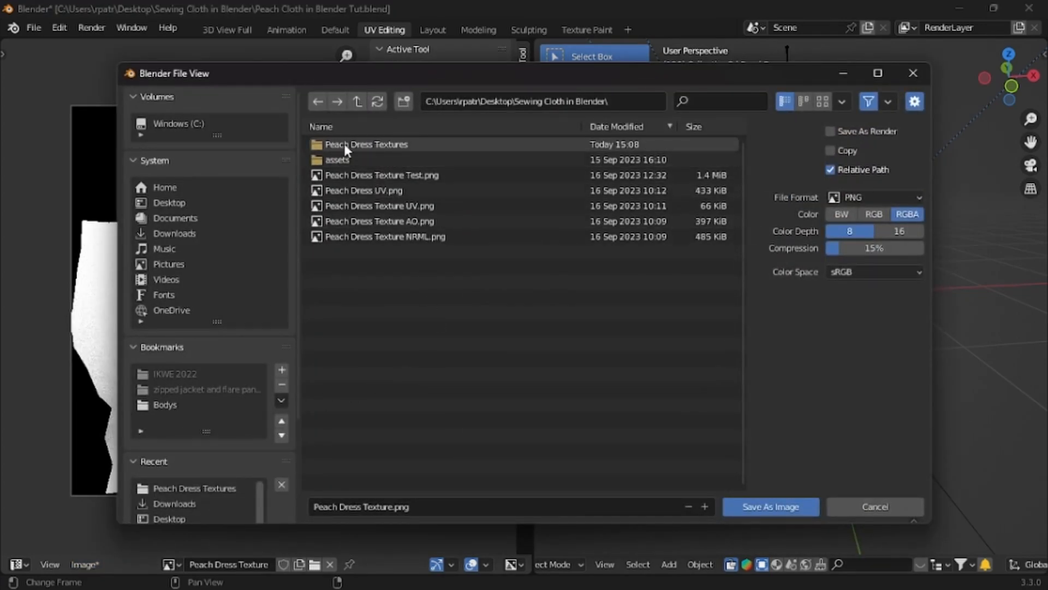
double_click(363, 145)
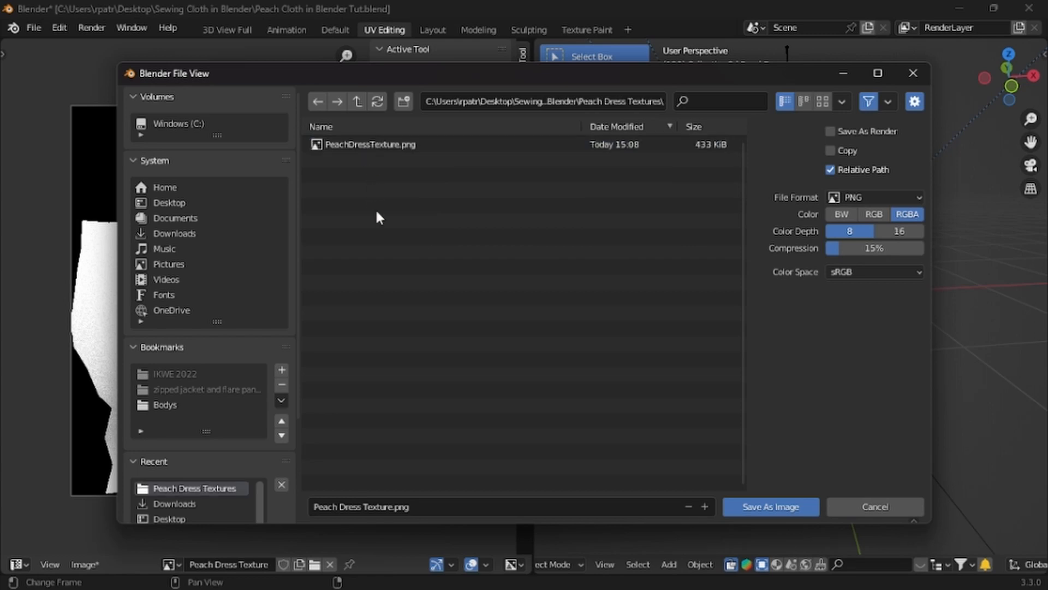
left_click(361, 143)
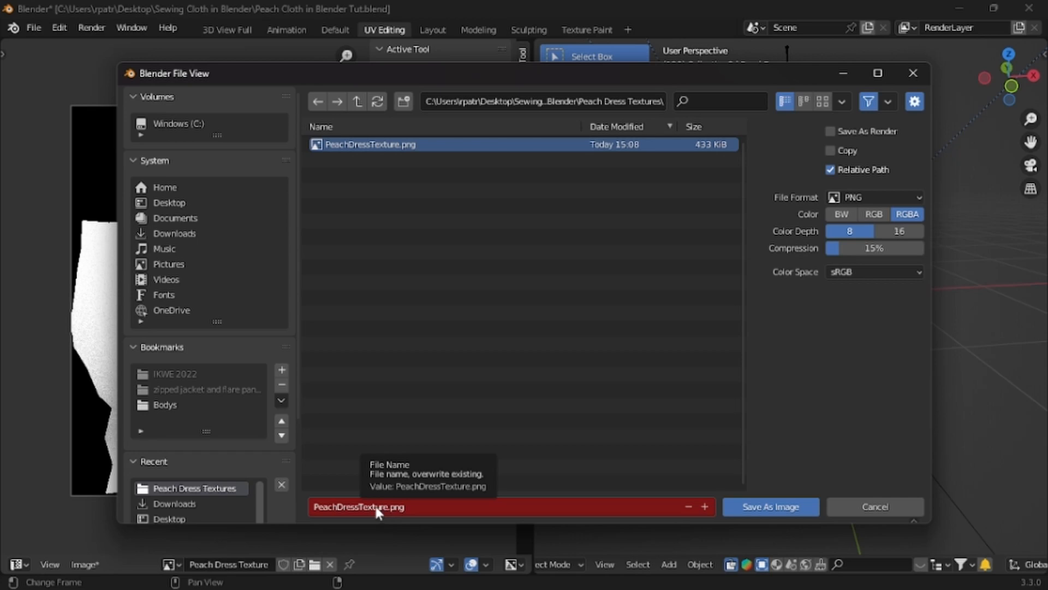
left_click(779, 512)
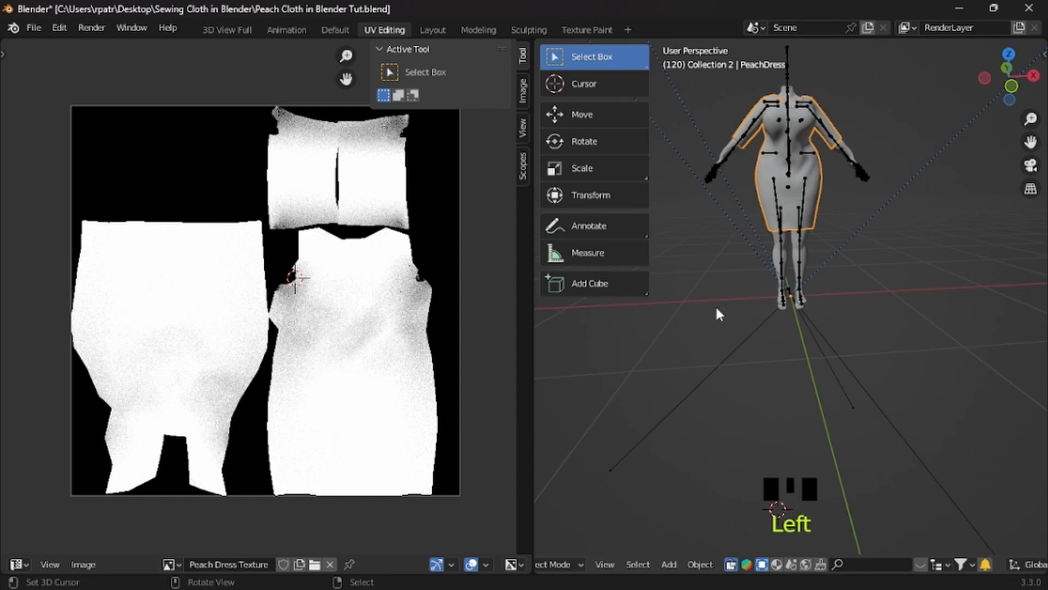
Export the dress's UV layout in Edit Mode as PeachDressUV.png into the Peach Dress Textures folder
key("Tab")
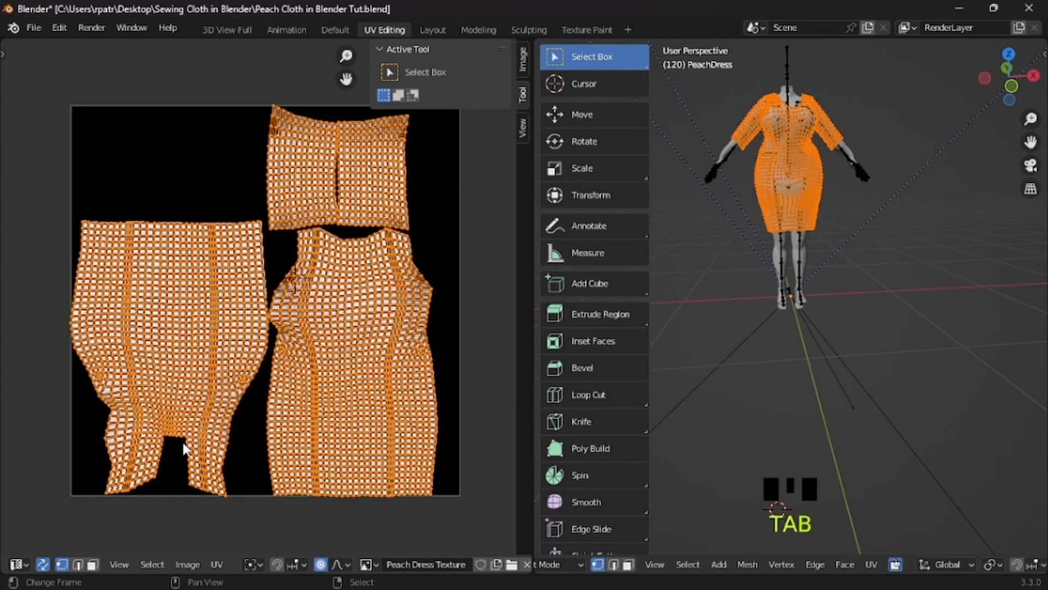
left_click(217, 564)
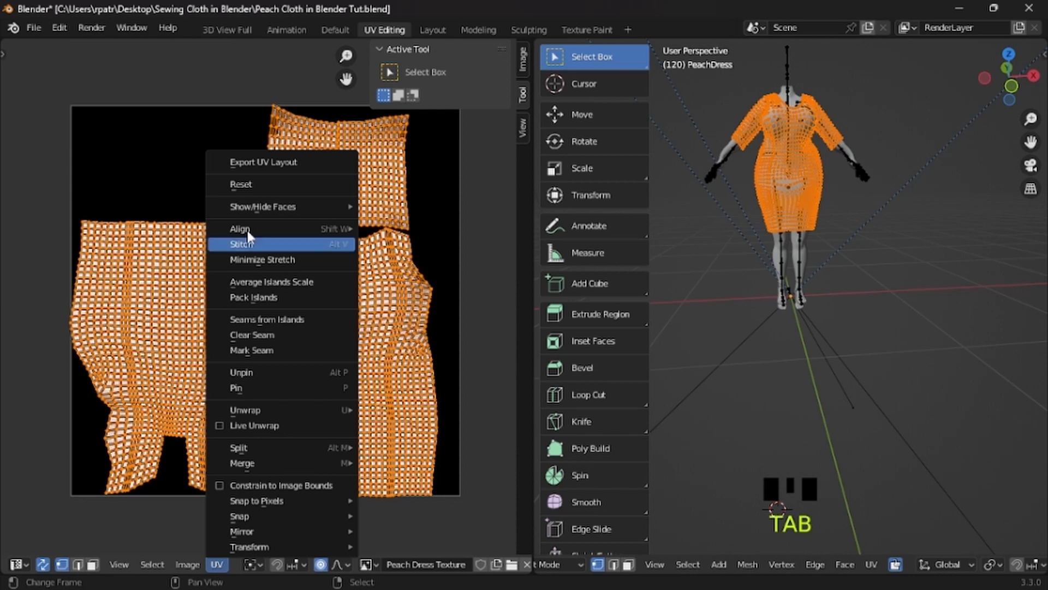
left_click(248, 162)
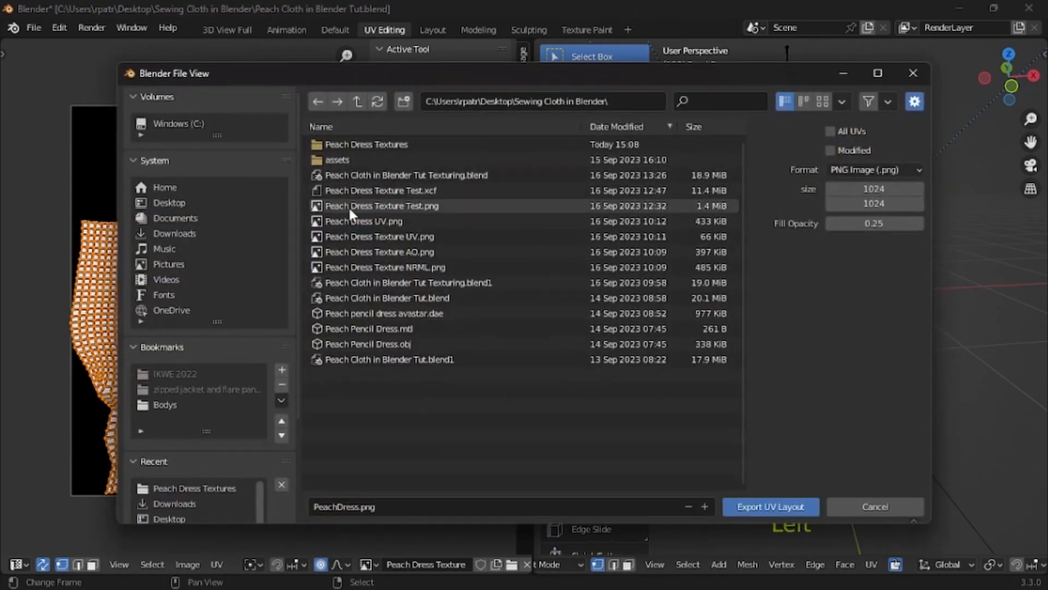
left_click(376, 144)
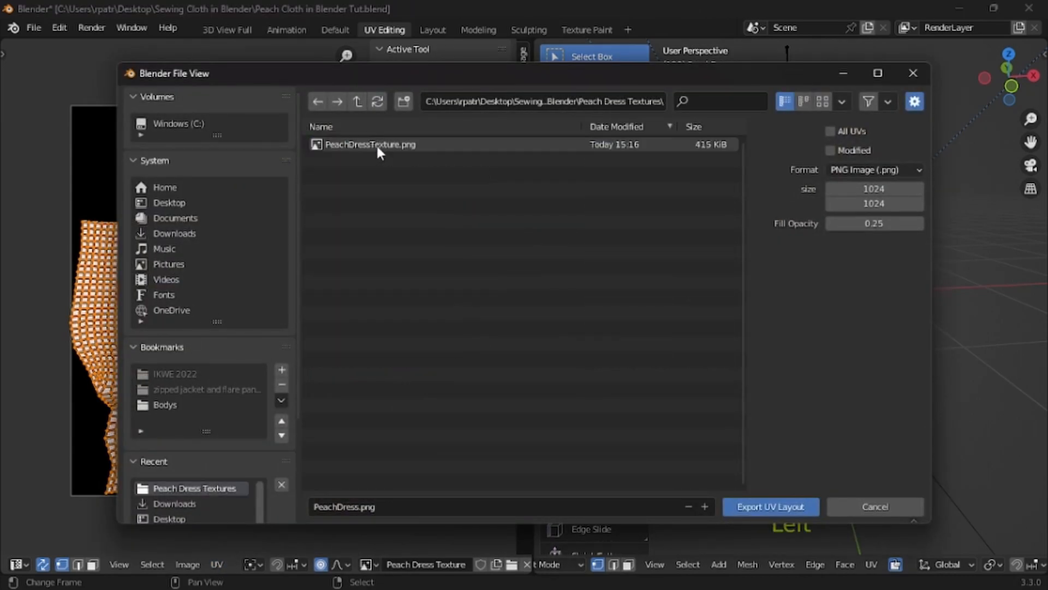
left_click(358, 505)
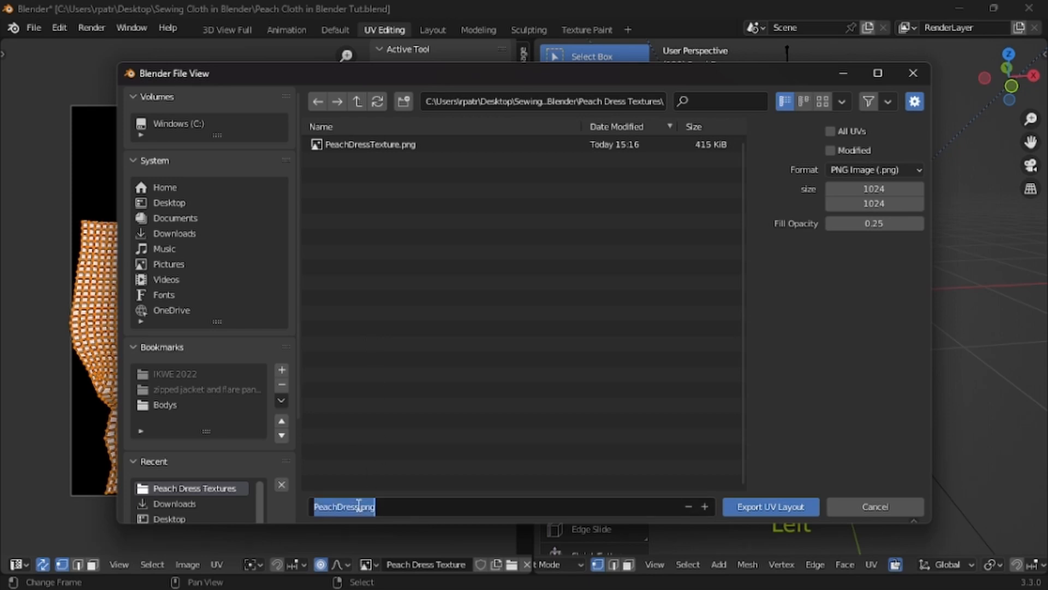
left_click(358, 505)
double_click(358, 506)
left_click(358, 506)
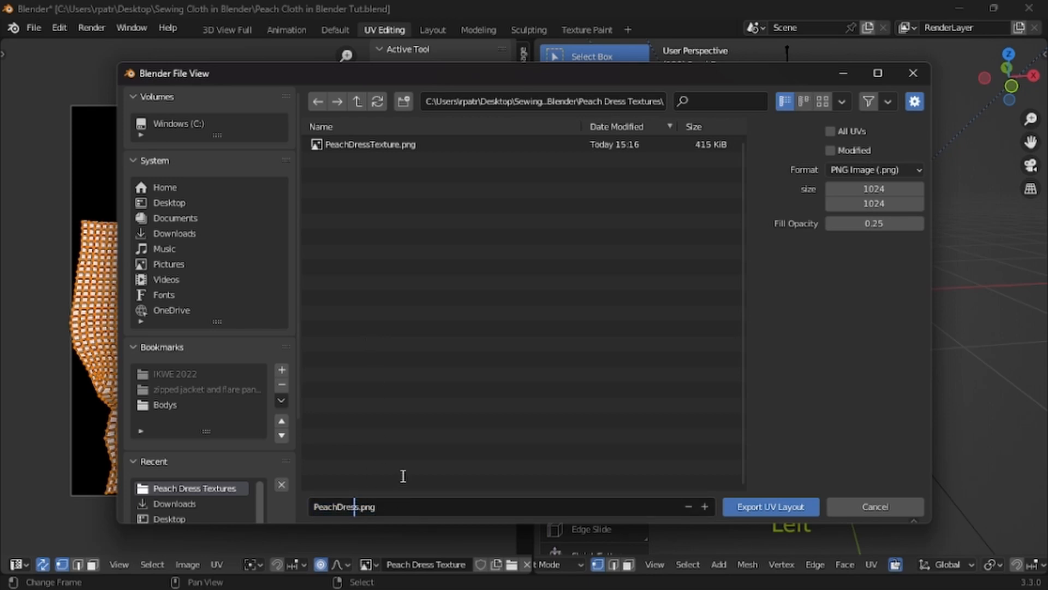
key("Right")
type("UV")
left_click(752, 506)
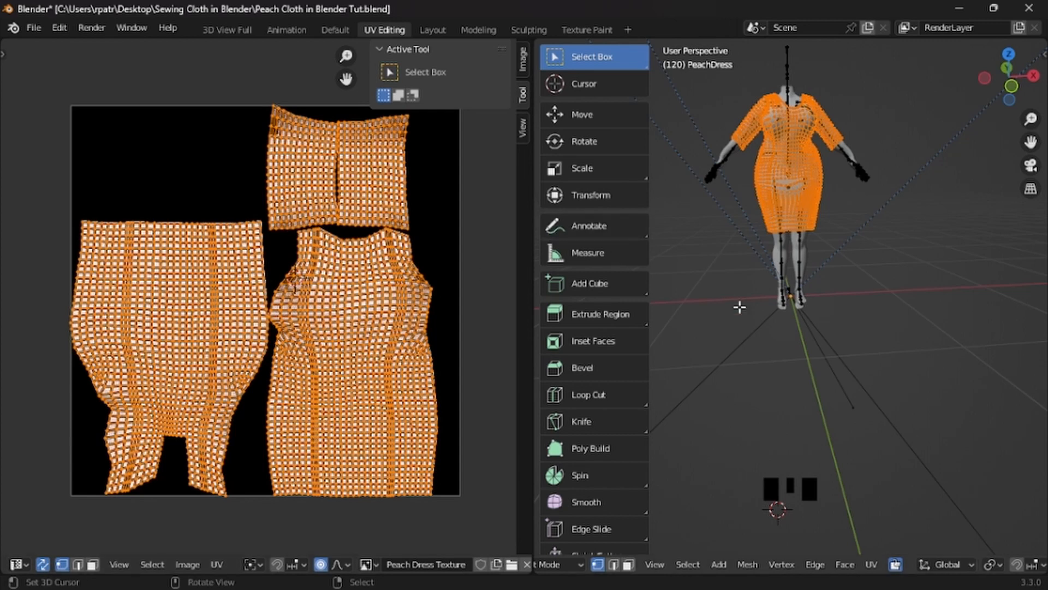
In the Layout workspace, set the bake type to Normal and the normal space to Object
left_click(435, 30)
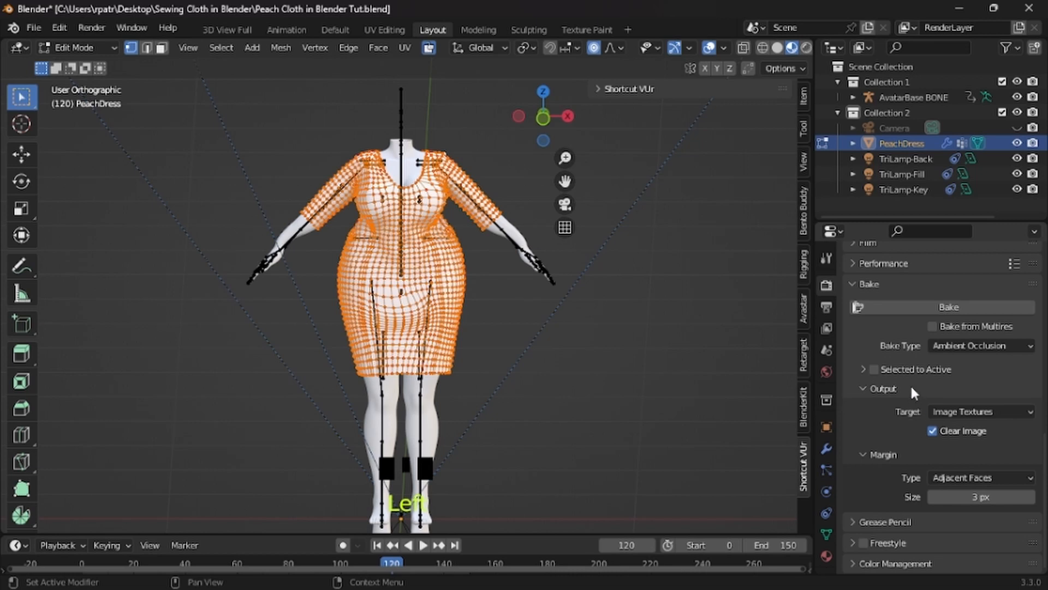
left_click(1029, 349)
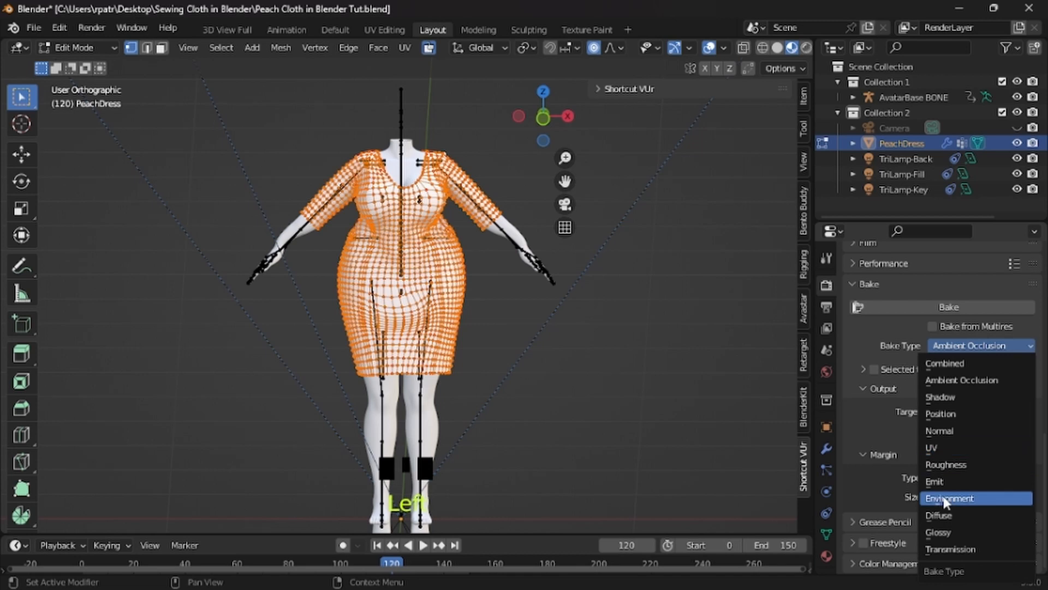
left_click(943, 432)
left_click(948, 409)
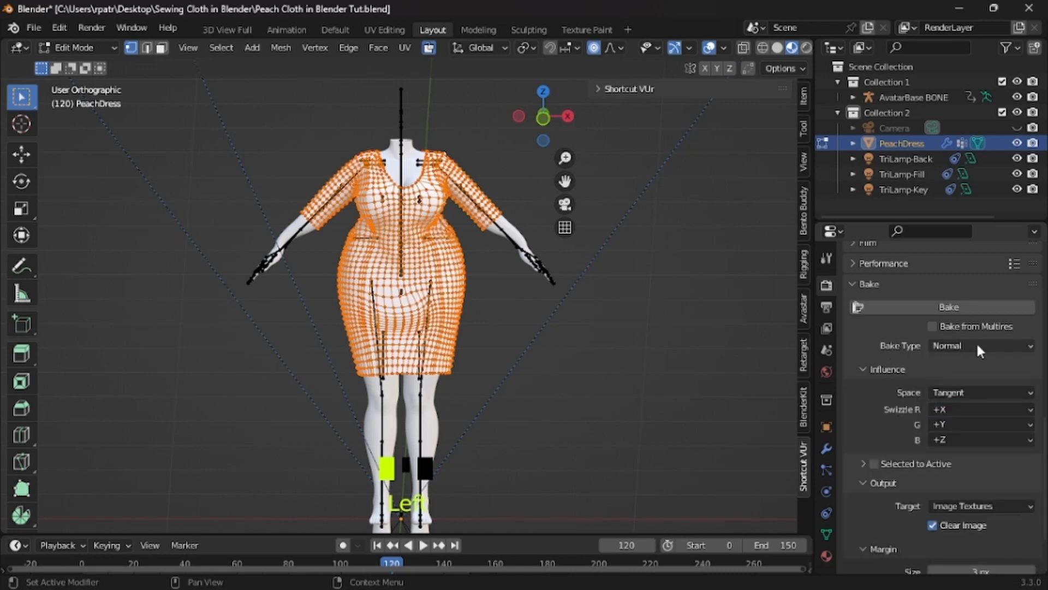
left_click(1014, 389)
left_click(1015, 389)
left_click(1014, 389)
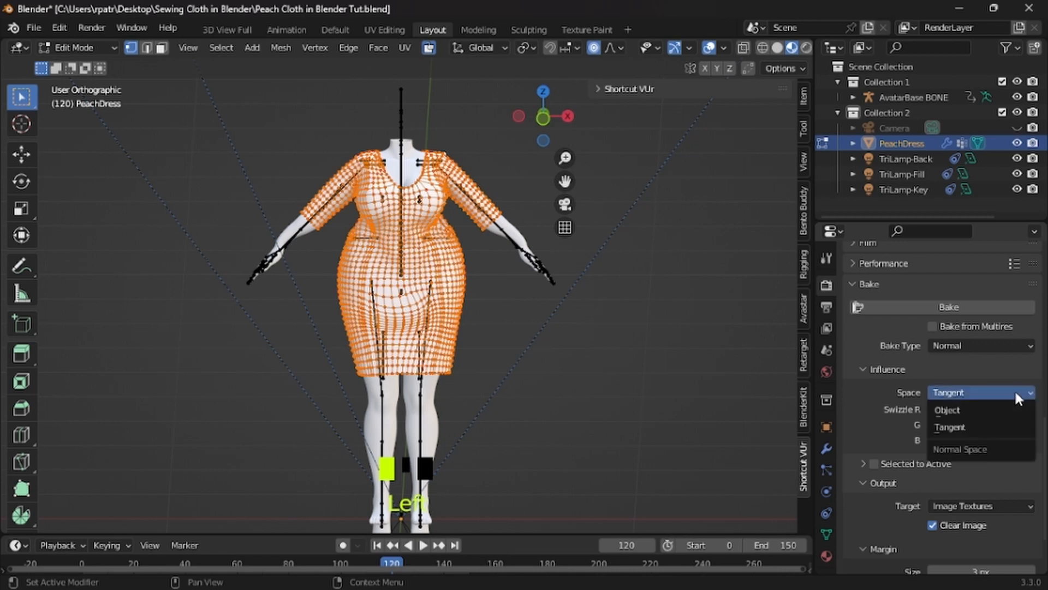
left_click(963, 414)
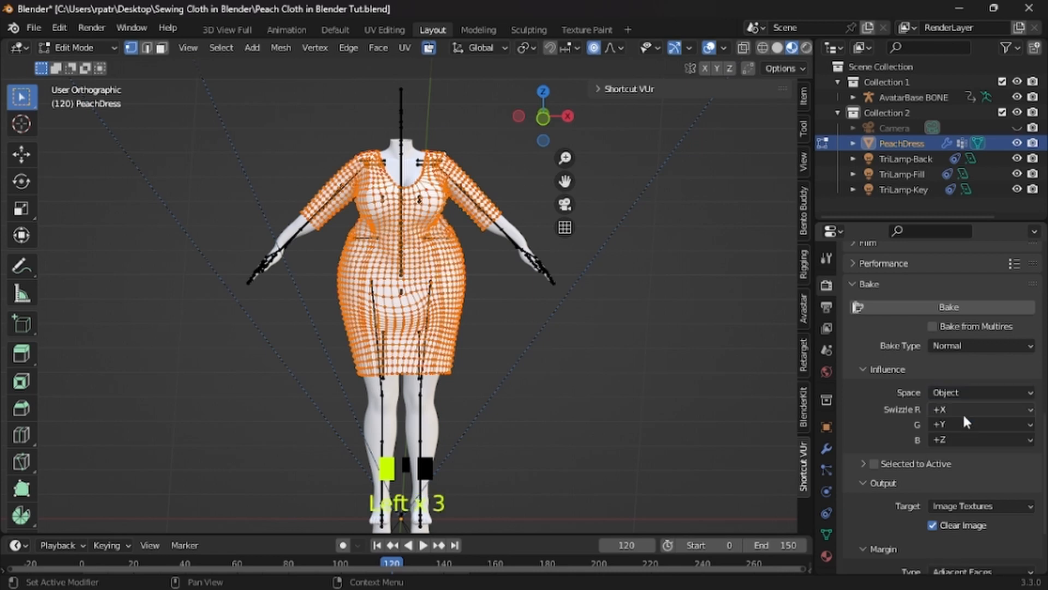
Bake the normal map for PeachDress and check the result on the dress
left_click(898, 304)
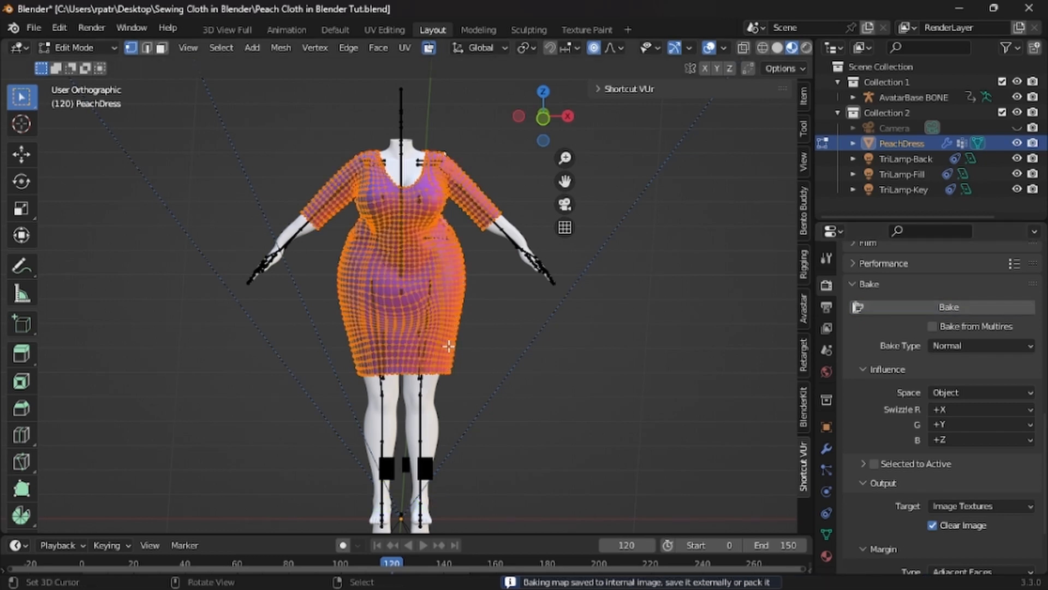
scroll(448, 346, "up", 4)
scroll(447, 346, "down", 3)
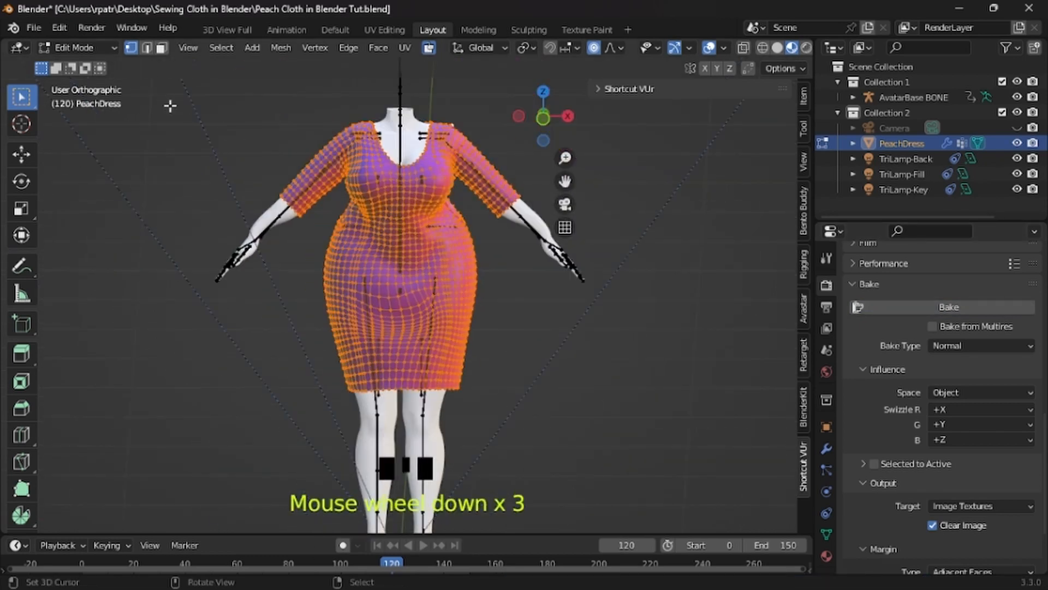
Save the baked normal image from the UV Editing workspace as PeachDressNRML.png in the Peach Dress Textures folder
left_click(373, 31)
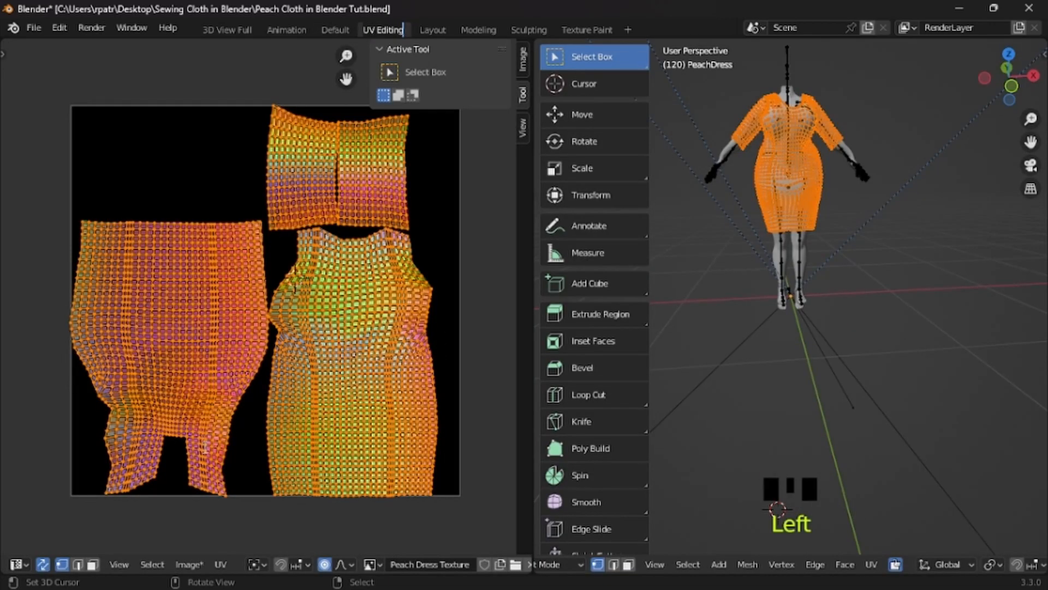
left_click(186, 564)
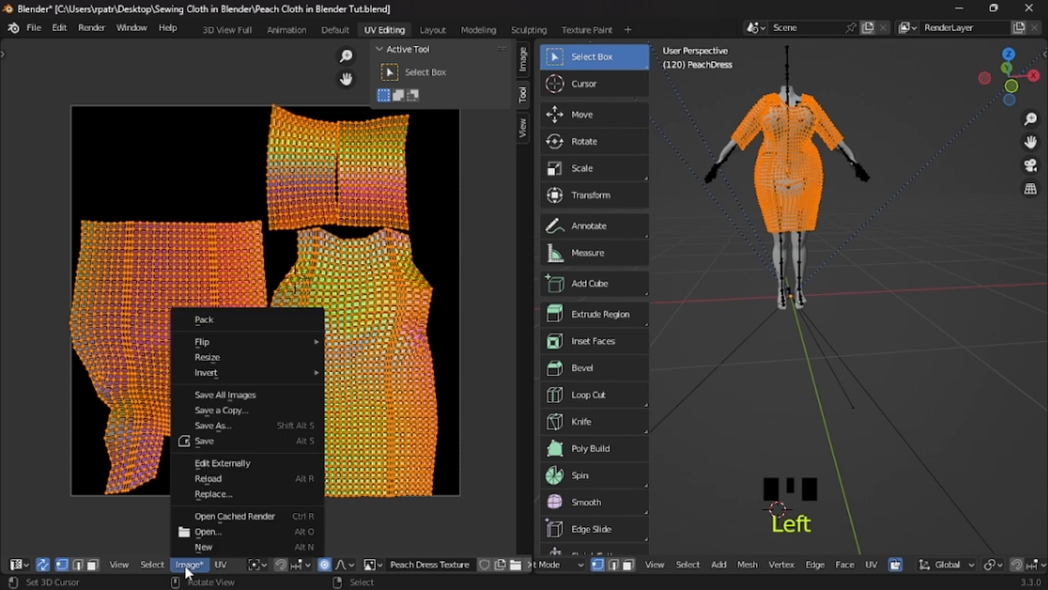
left_click(215, 425)
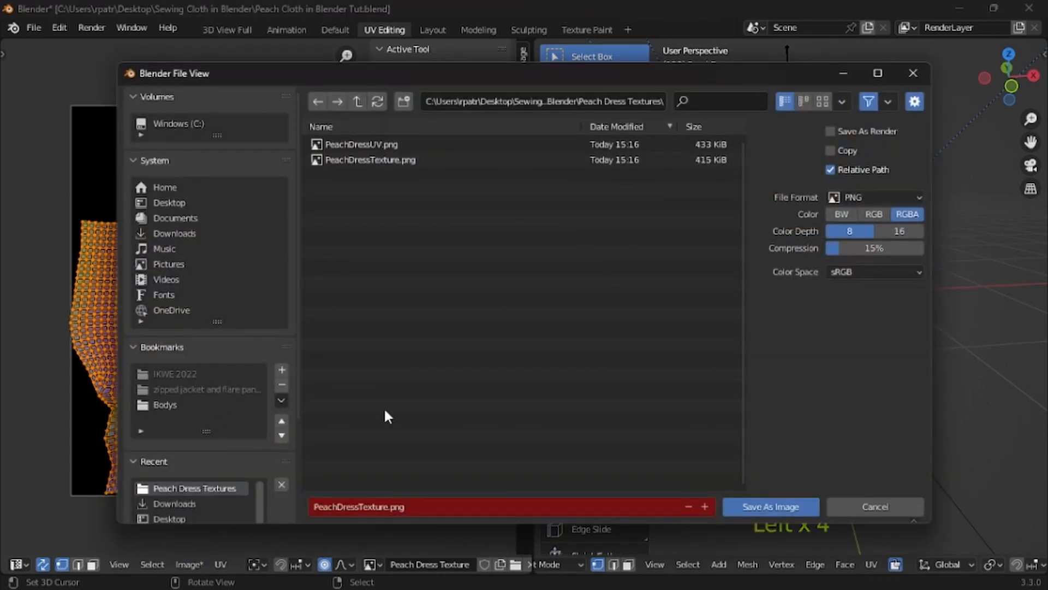
left_click(378, 506)
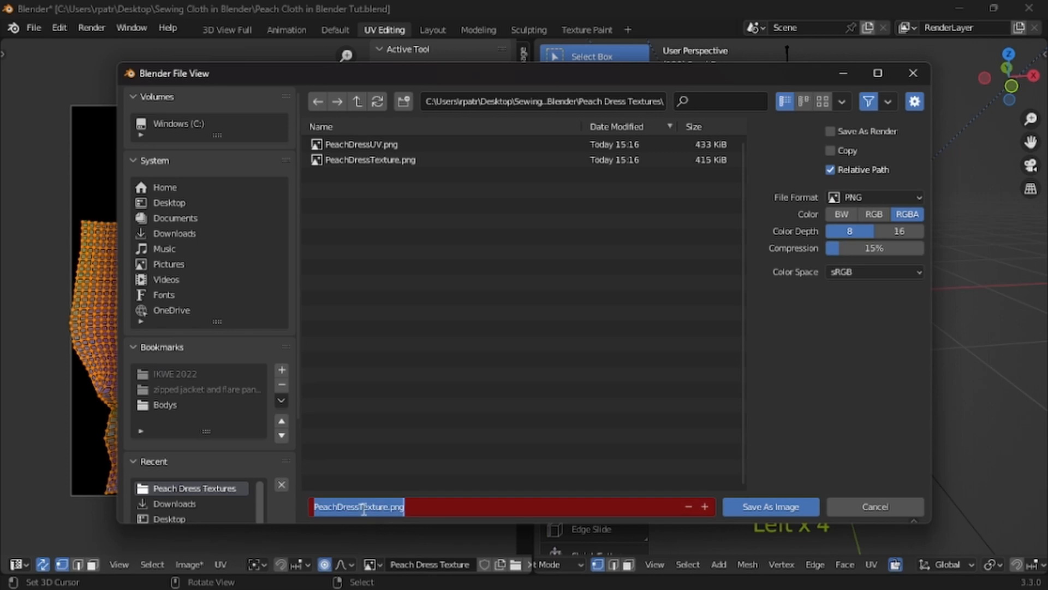
left_click(359, 507)
left_click_drag(360, 506, 389, 506)
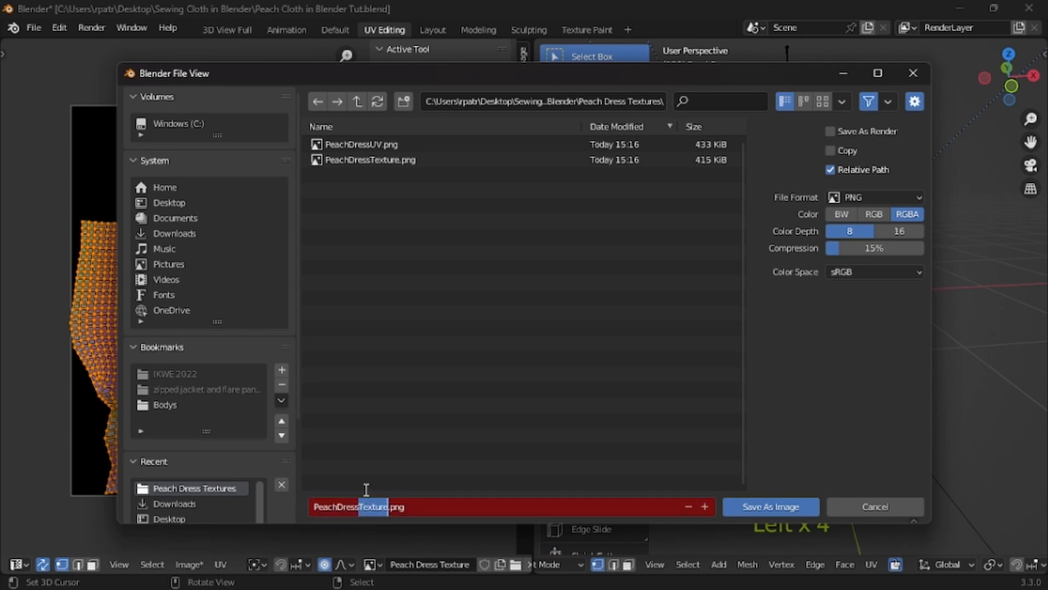
type("NRML")
left_click(761, 503)
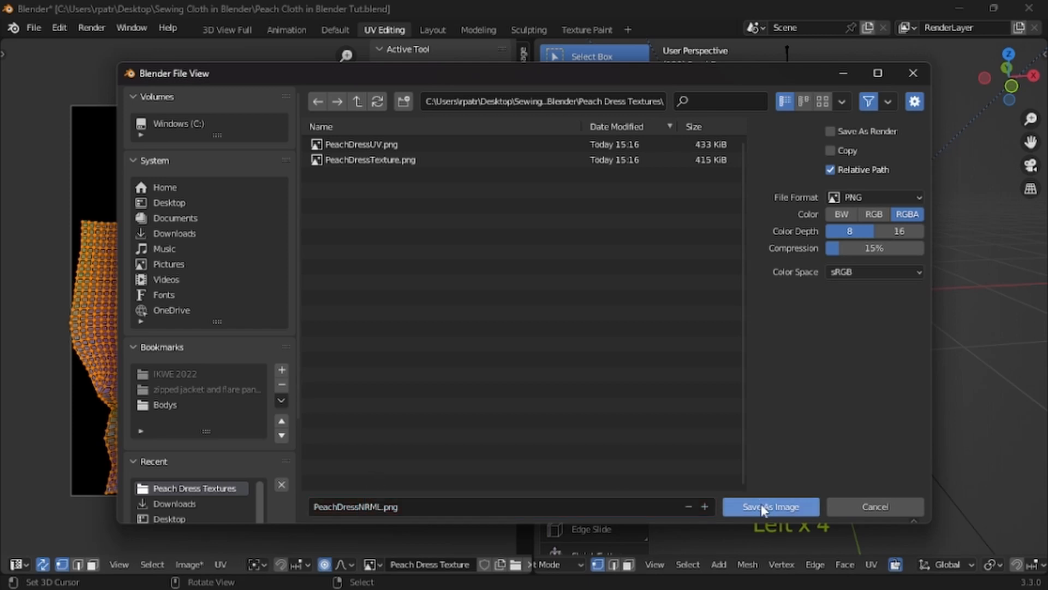
left_click(761, 504)
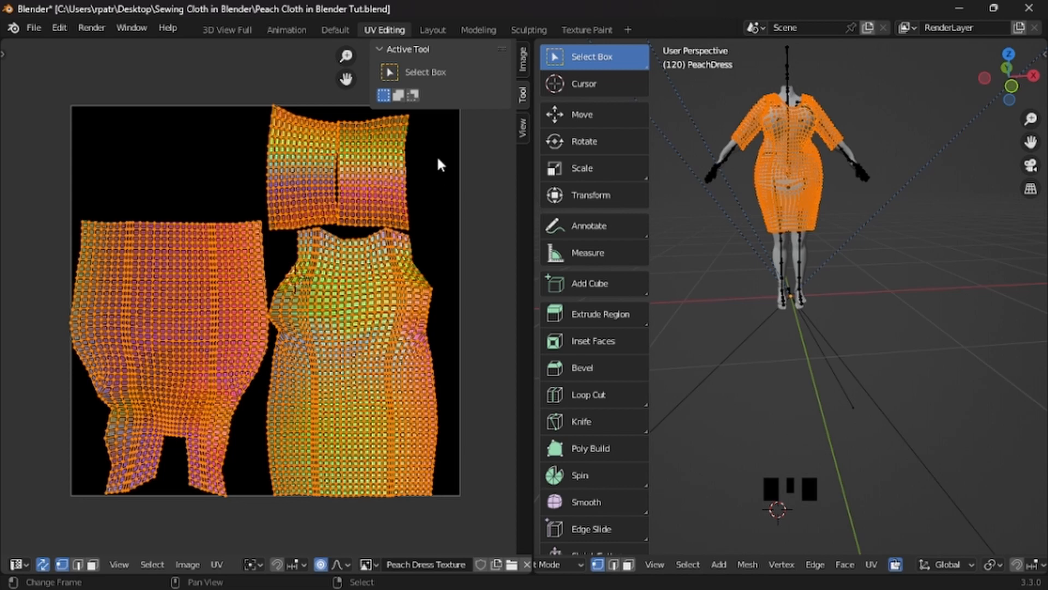
Return to the Layout workspace in Object Mode and view the normal bake on the dress
left_click(433, 30)
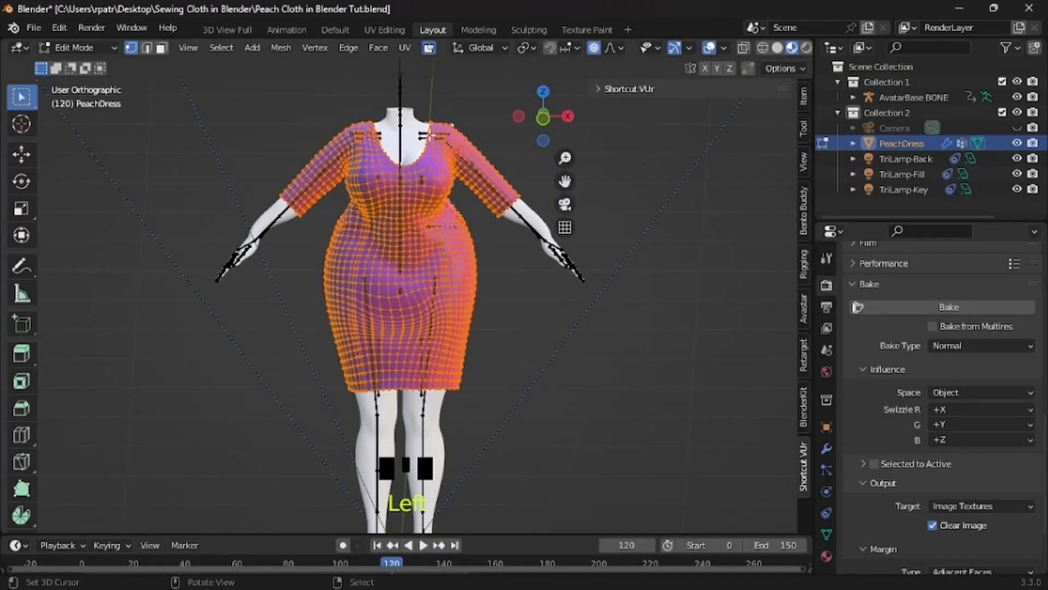
key("Tab")
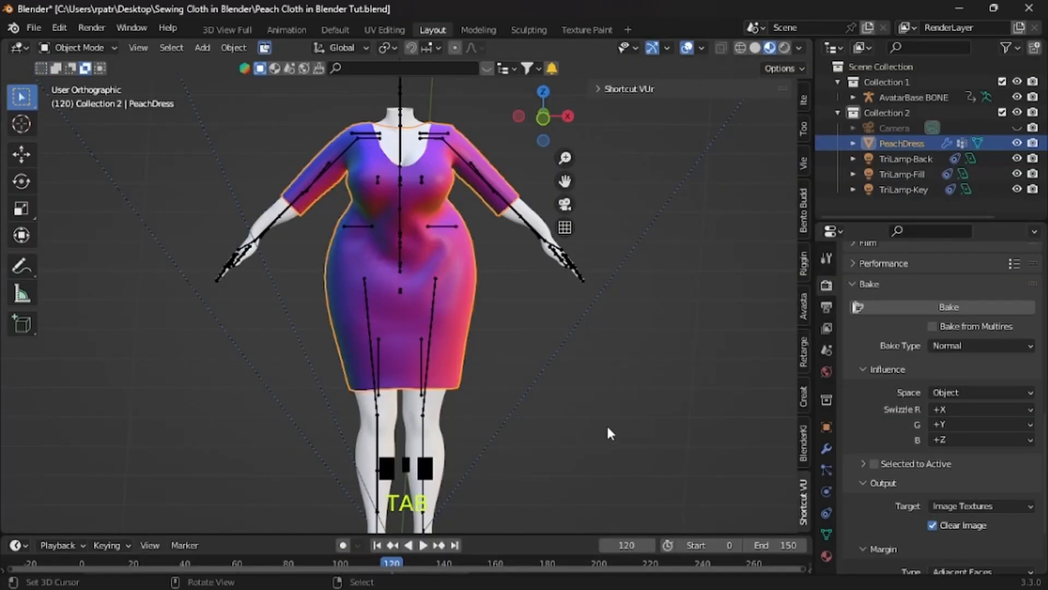
mouse_move(636, 387)
middle_mouse_down()
mouse_move(293, 381)
mouse_move(630, 385)
middle_mouse_up()
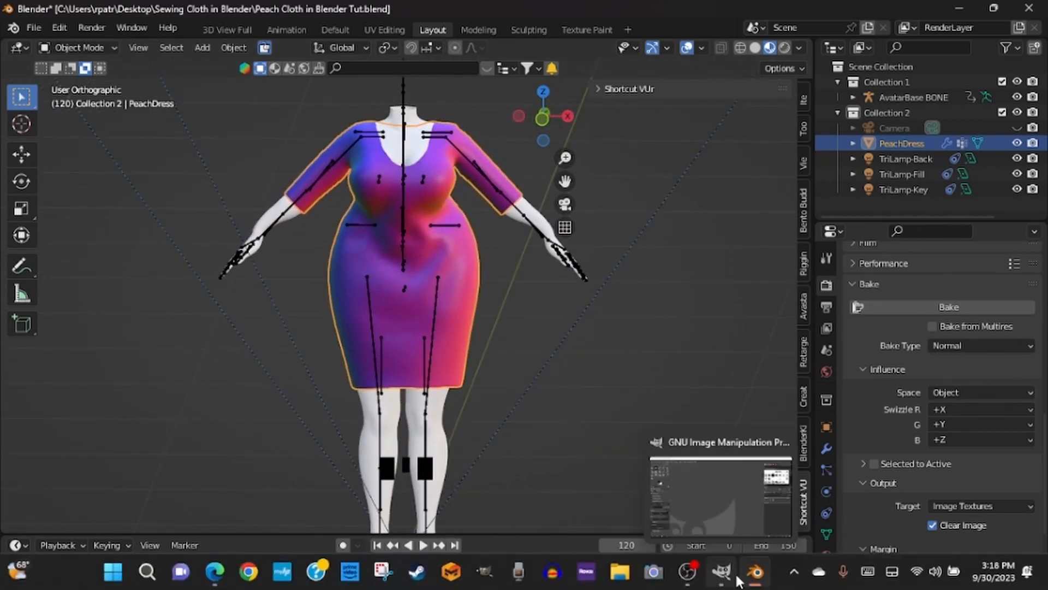
Switch to GIMP and open PeachDressNRML.png, PeachDressUV.png and PeachDressTexture.png as layers from the desktop's Sewing Cloth in Blender > Peach Dress Textures folder
left_click(721, 571)
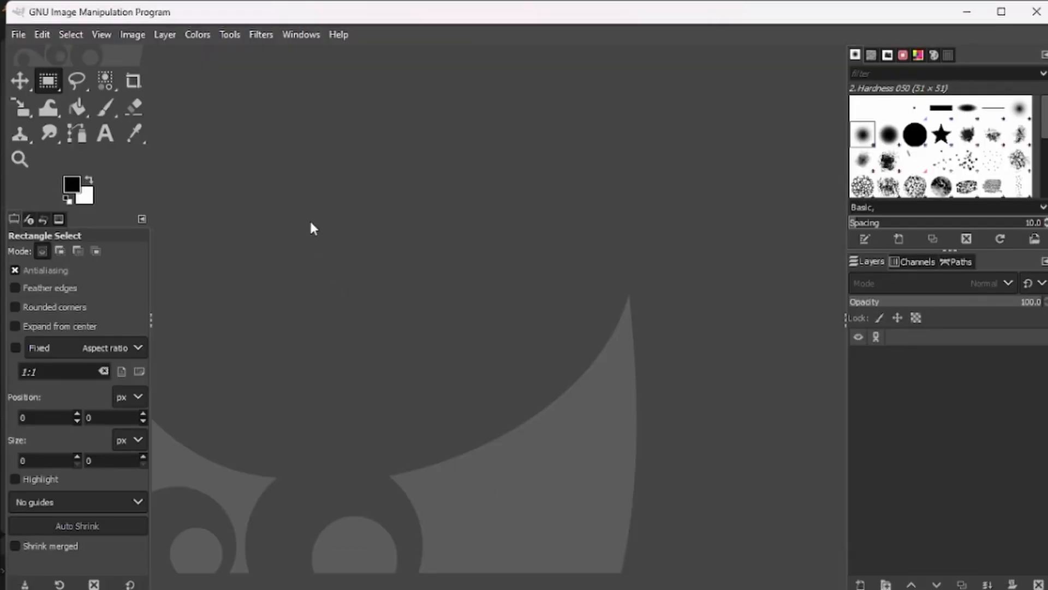
left_click(19, 33)
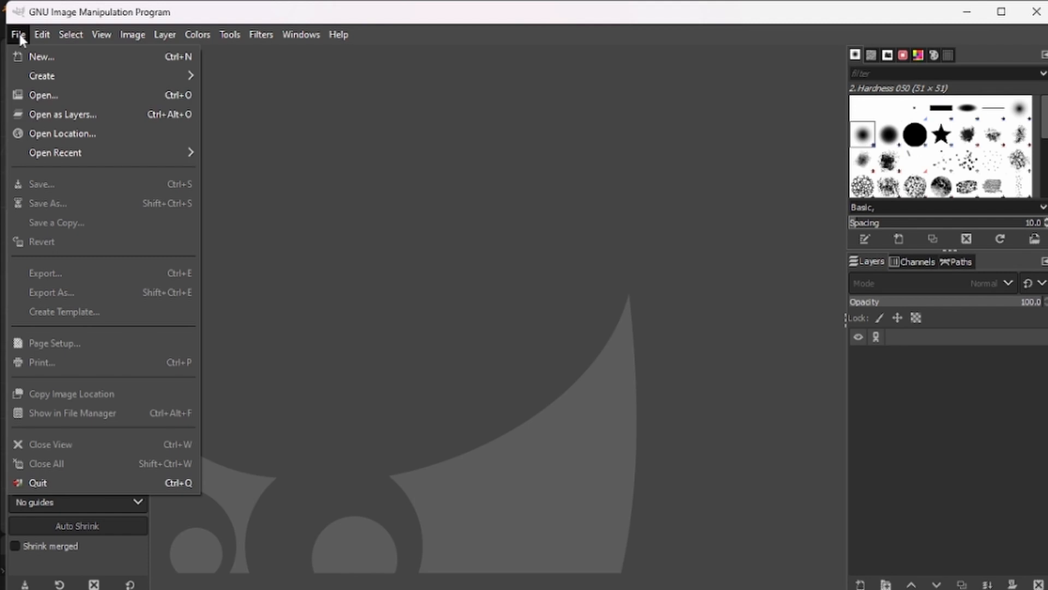
left_click(57, 115)
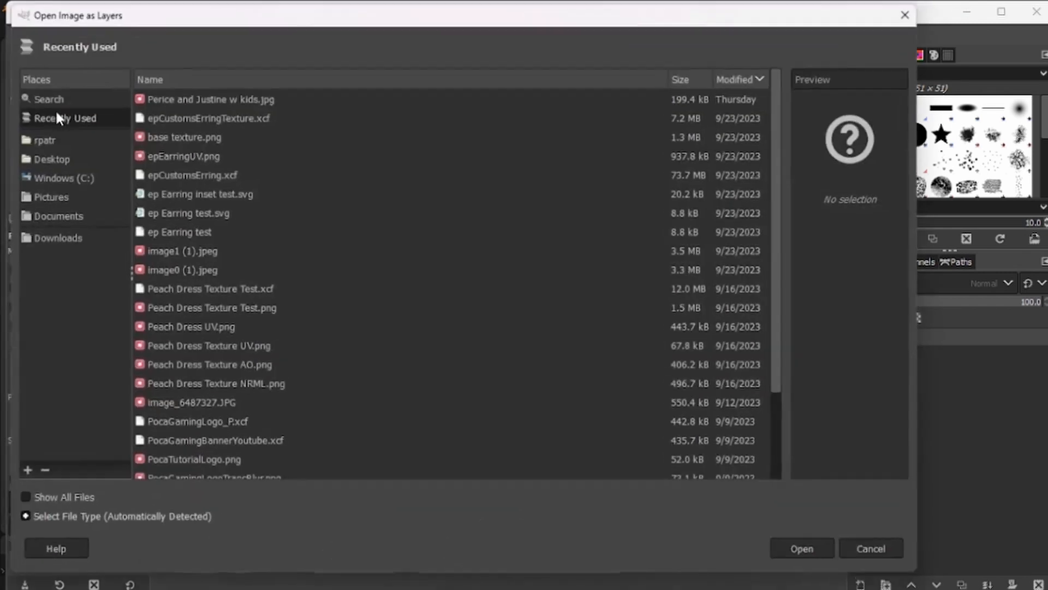
left_click(55, 158)
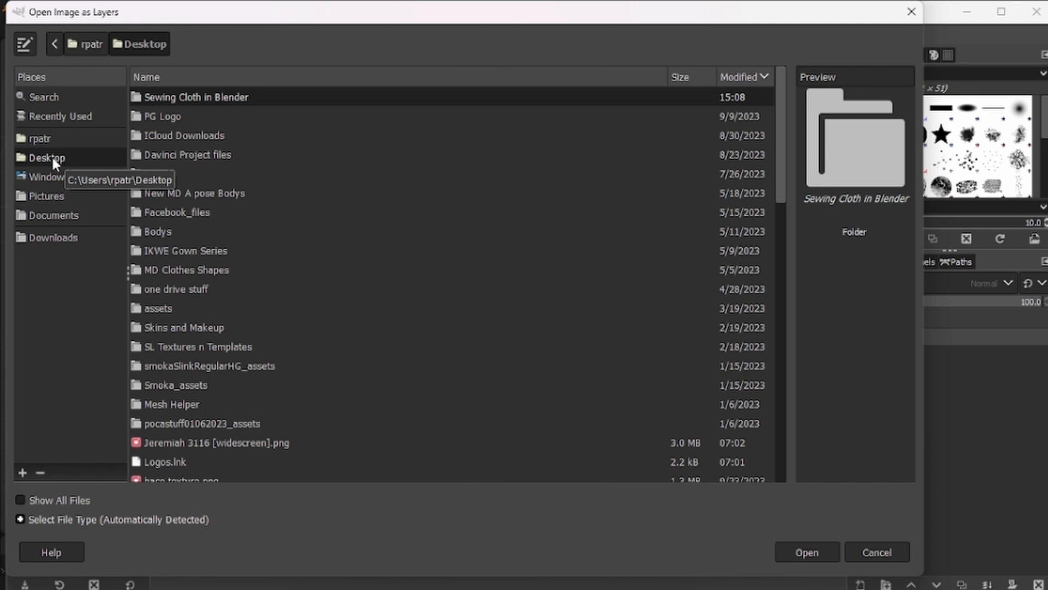
double_click(168, 97)
double_click(168, 96)
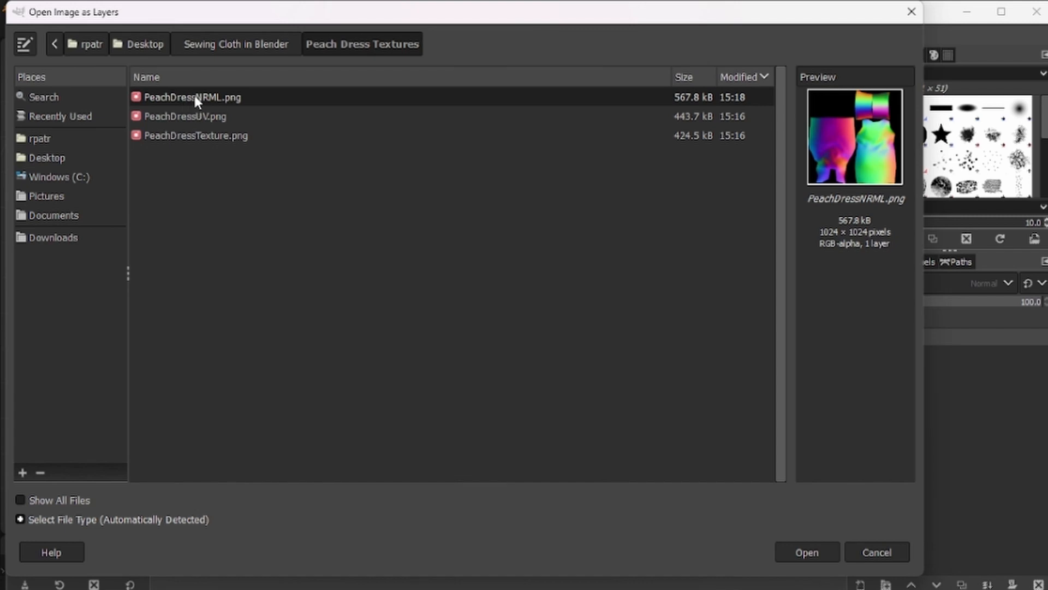
left_click(188, 136, "shift")
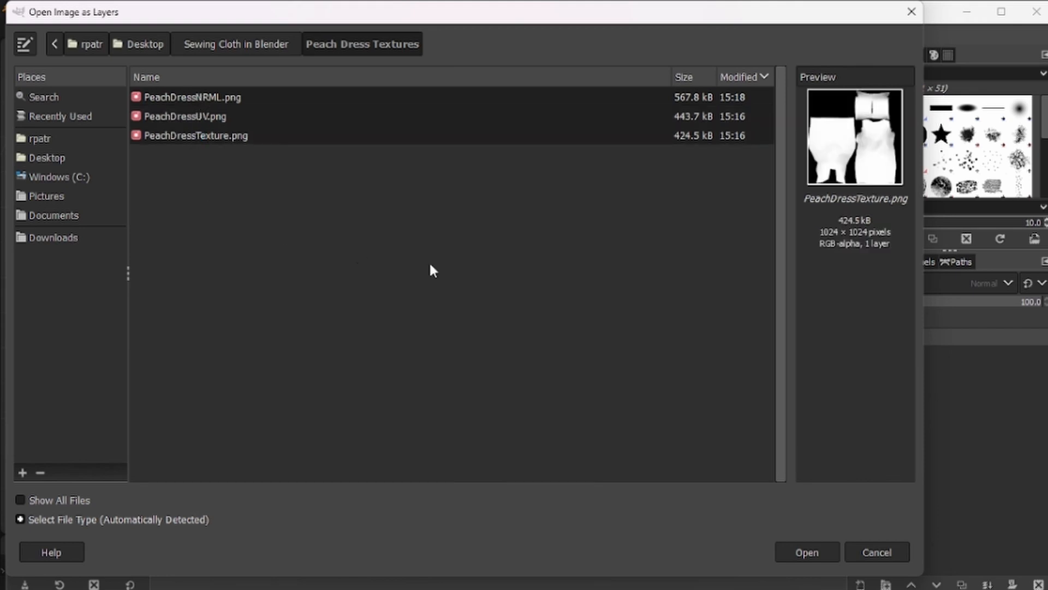
left_click(801, 547)
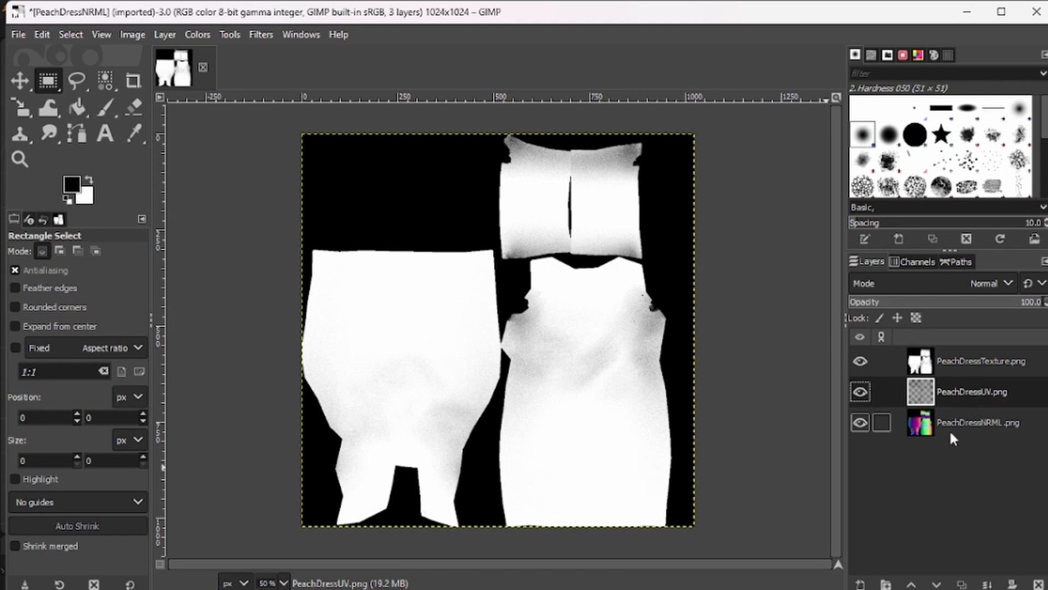
Reorder the layers so PeachDressUV.png is uppermost and PeachDressNRML.png sits directly above PeachDressTexture.png
left_click(910, 585)
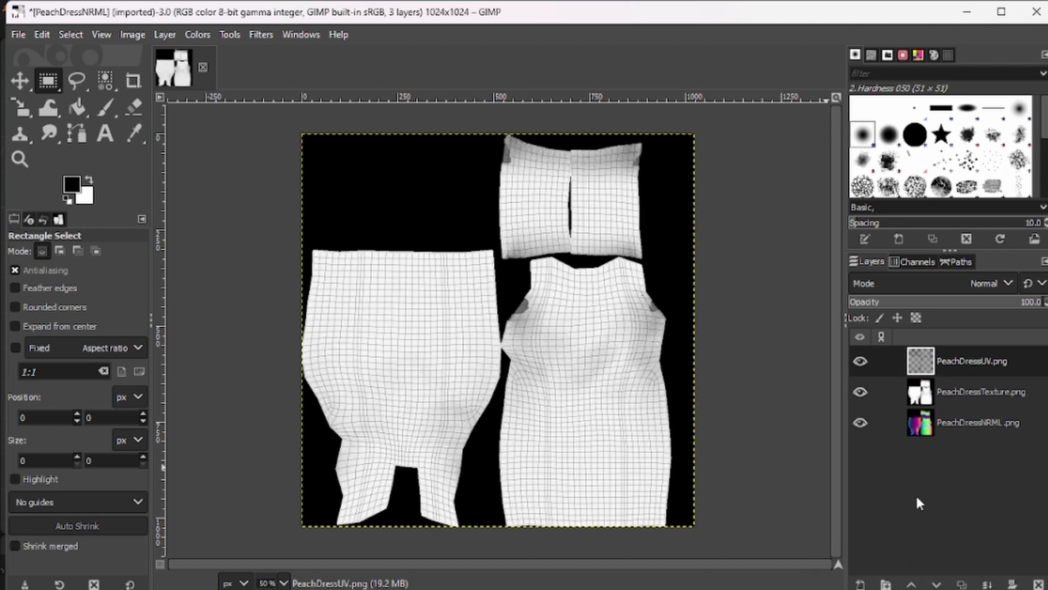
left_click(952, 420)
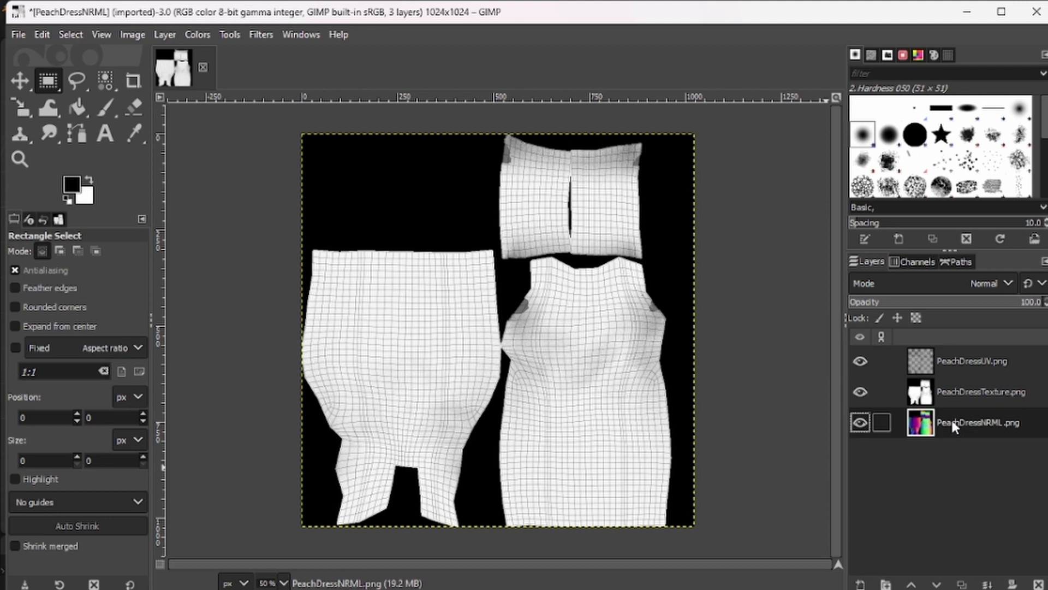
left_click(910, 584)
left_click(911, 584)
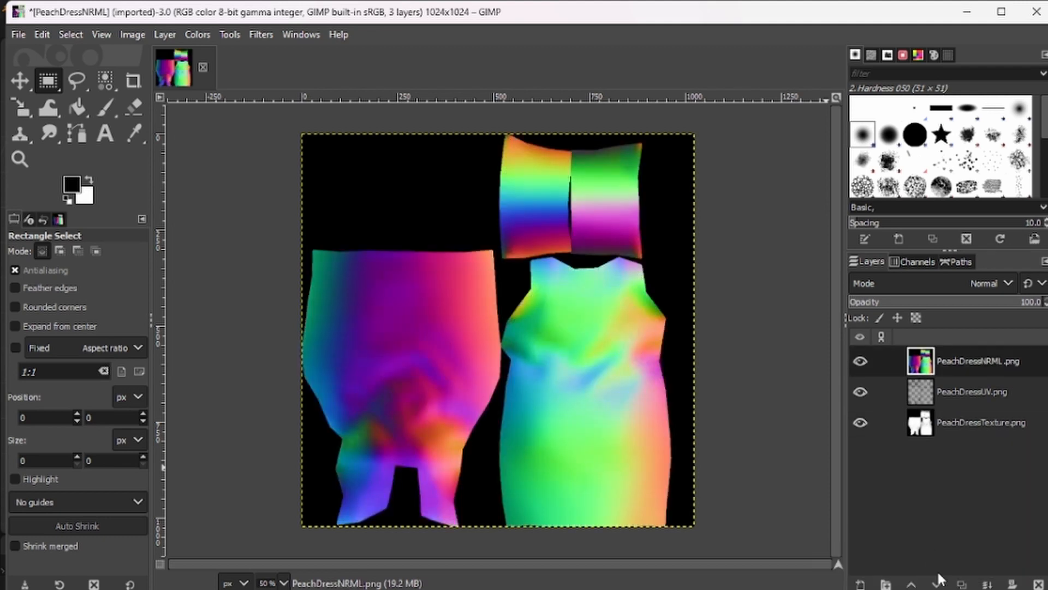
left_click(937, 583)
left_click(937, 583)
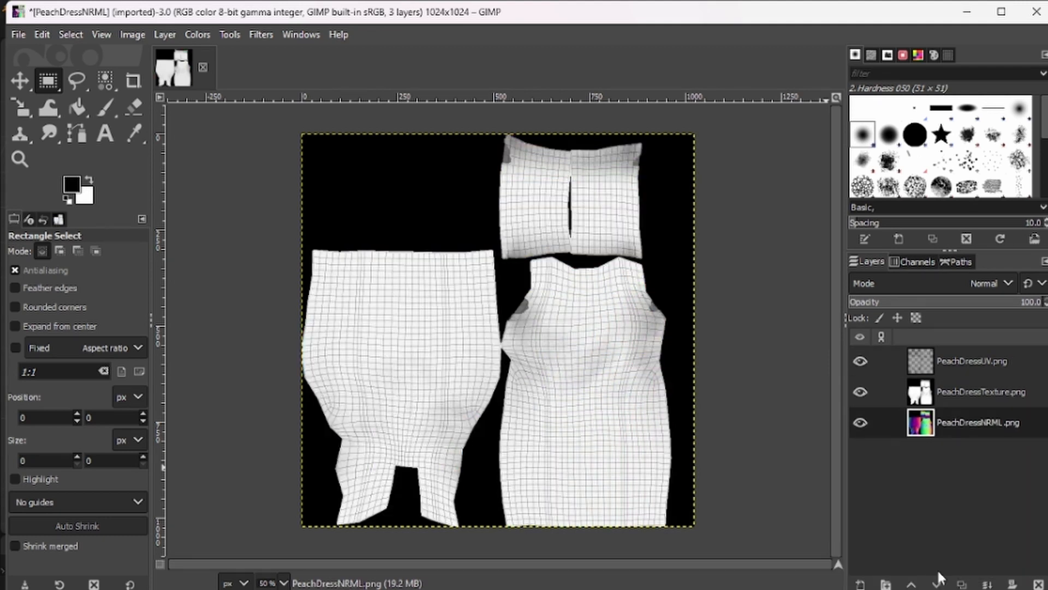
left_click(911, 584)
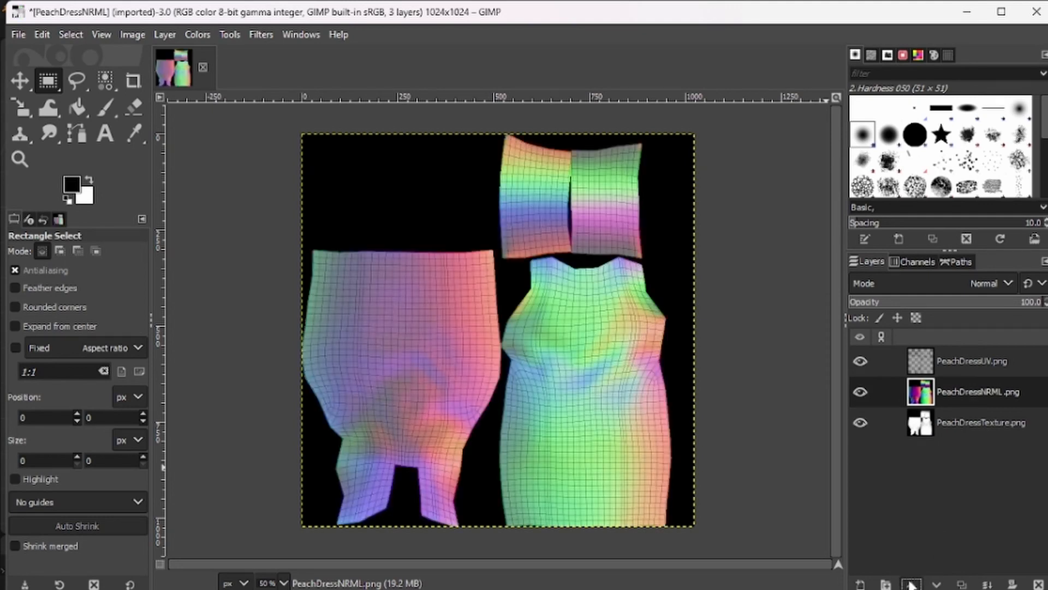
Hide the texture and normal layers to inspect the UV layout alone, and show both again
left_click(860, 422)
left_click(859, 392)
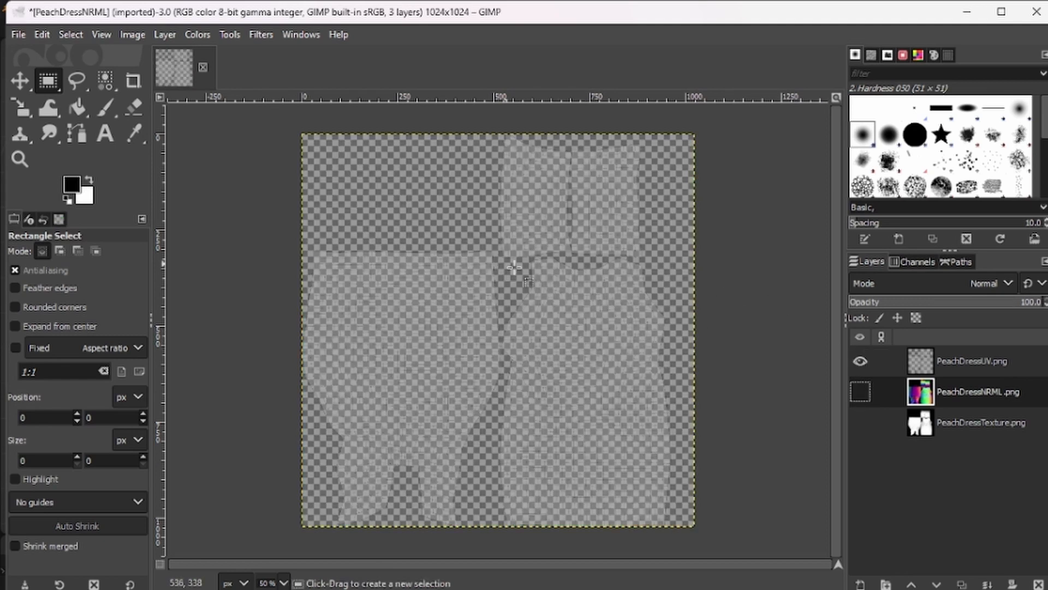
left_click(860, 392)
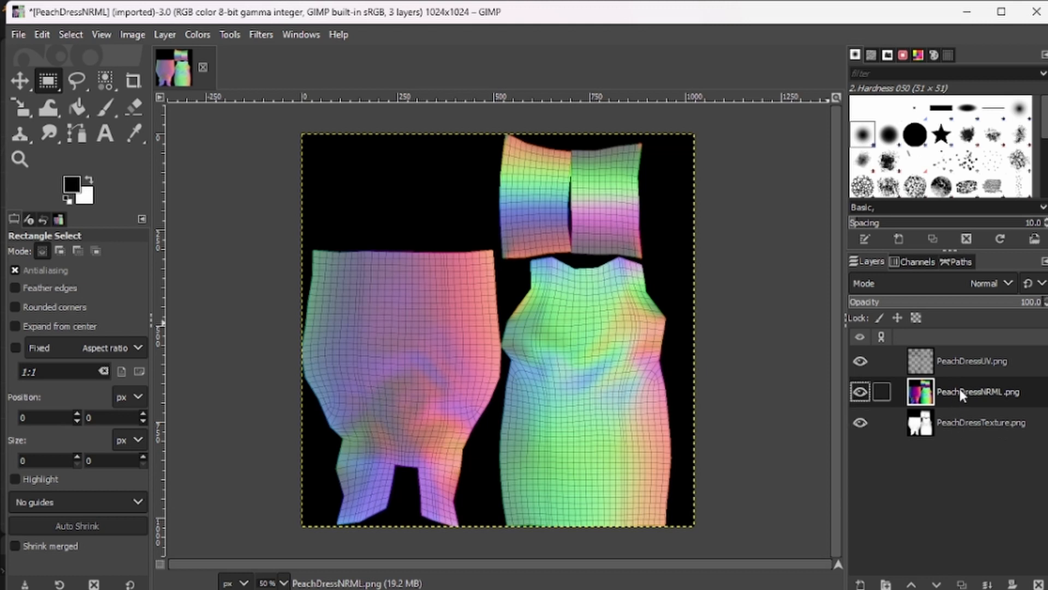
Hide the PeachDressUV.png layer and start Desaturate on the PeachDressNRML.png layer
left_click(860, 361)
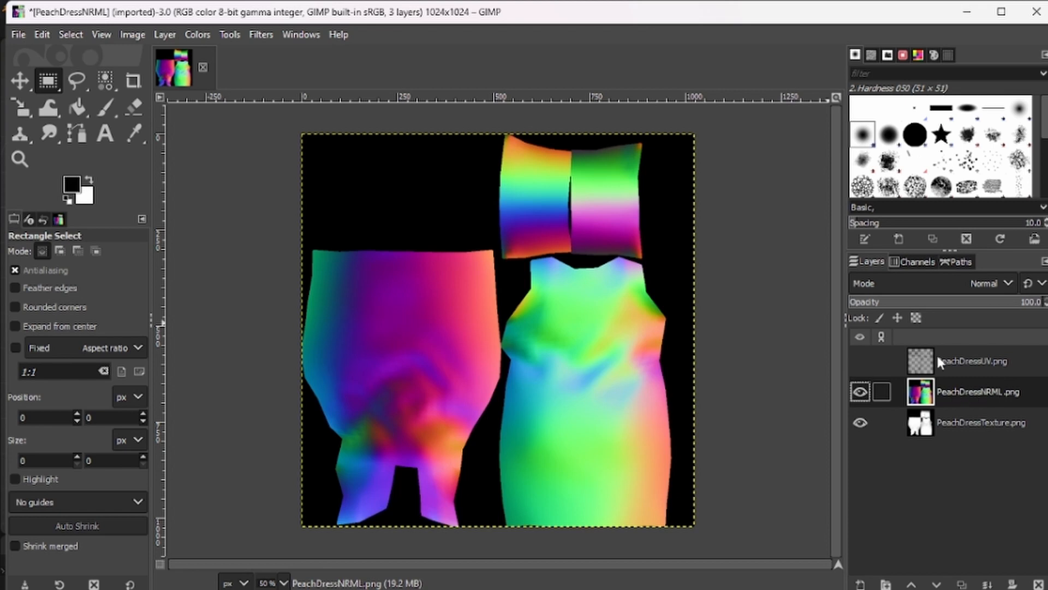
left_click(197, 35)
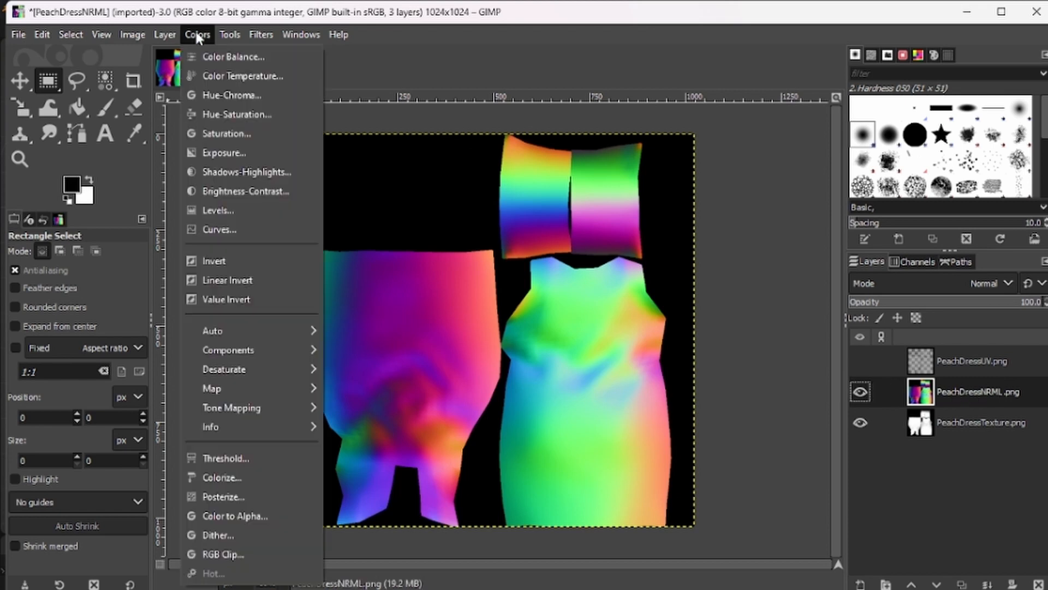
left_click(197, 35)
left_click(197, 35)
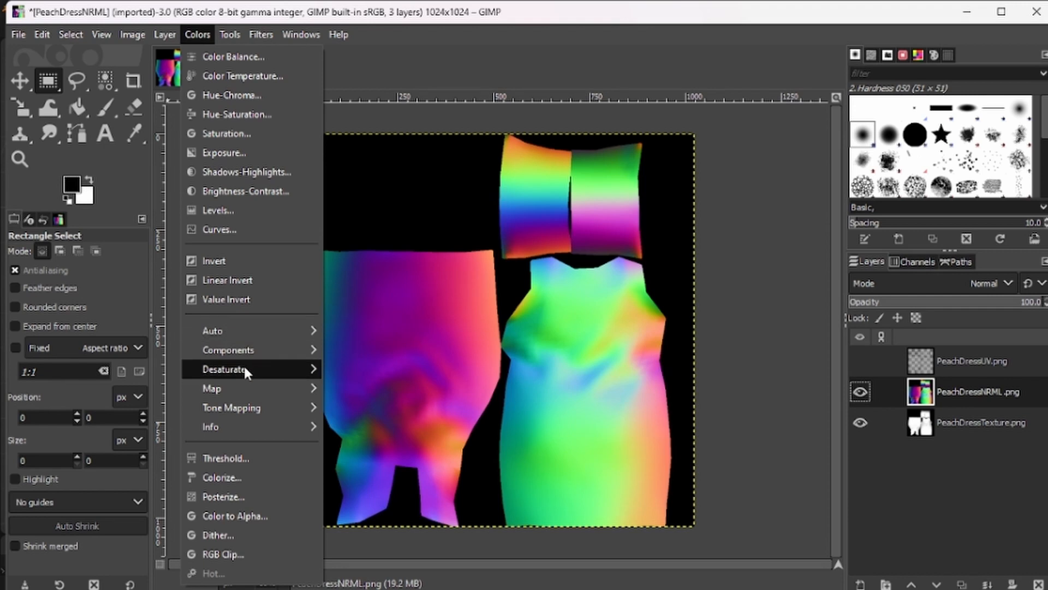
mouse_move(307, 367)
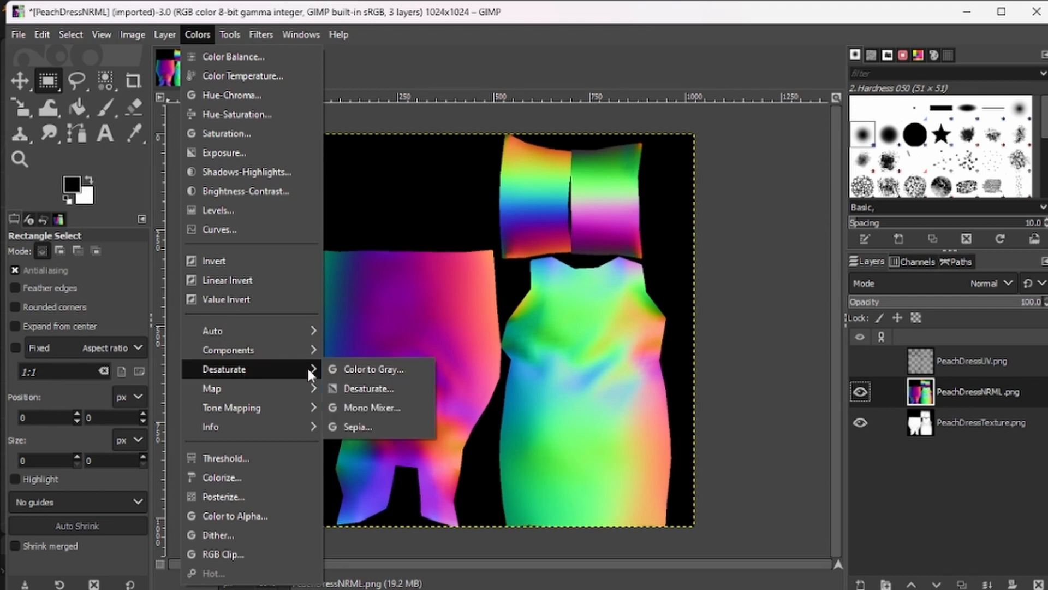
left_click(368, 387)
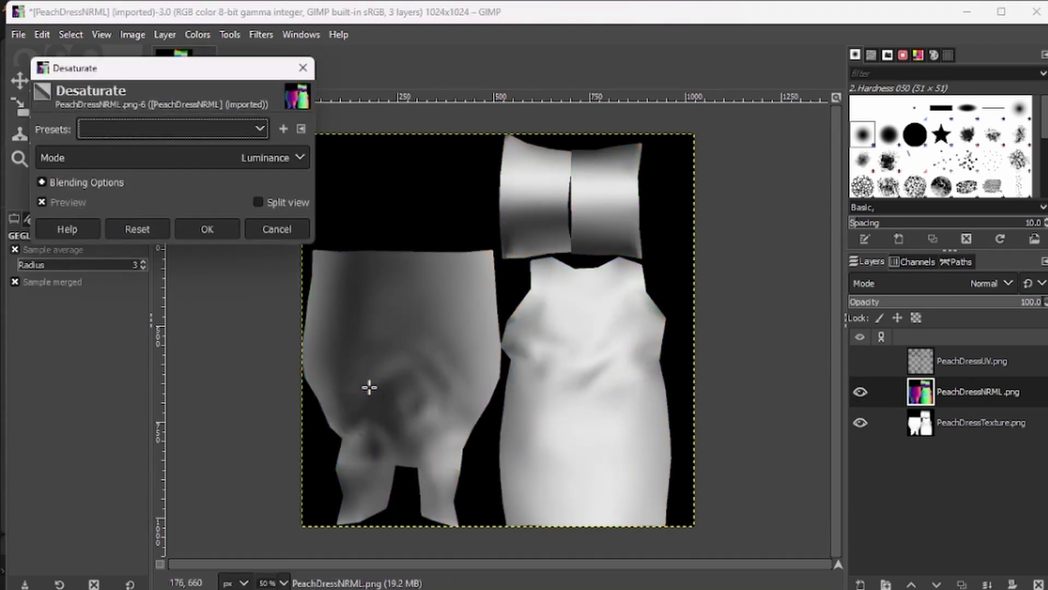
Compare the Luma, Lightness (HSL), Average (HSI Intensity) and Value (HSV) modes in the Desaturate preview of the normal layer
left_click(300, 157)
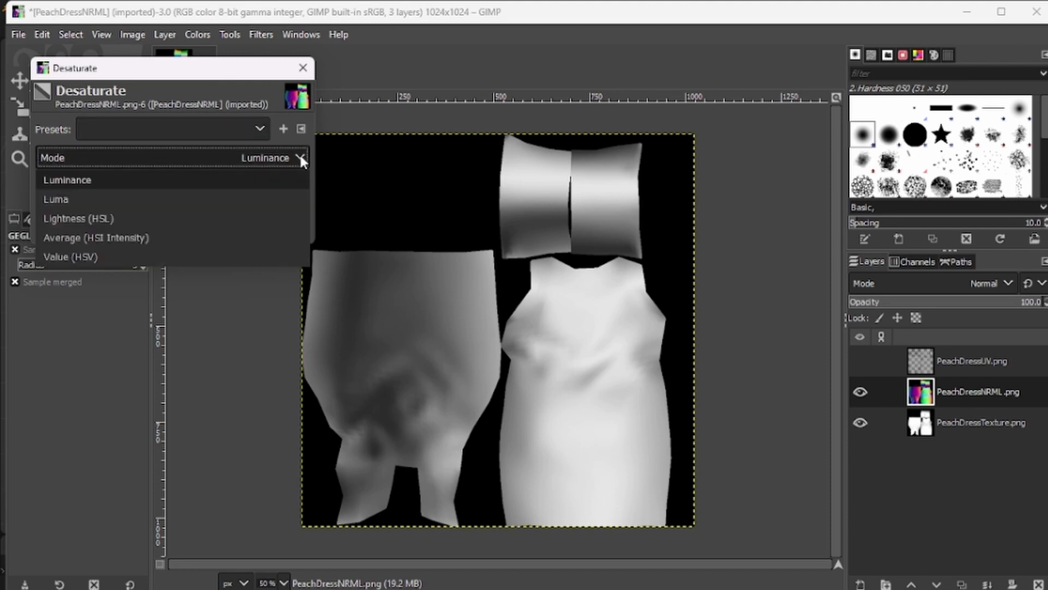
left_click(107, 199)
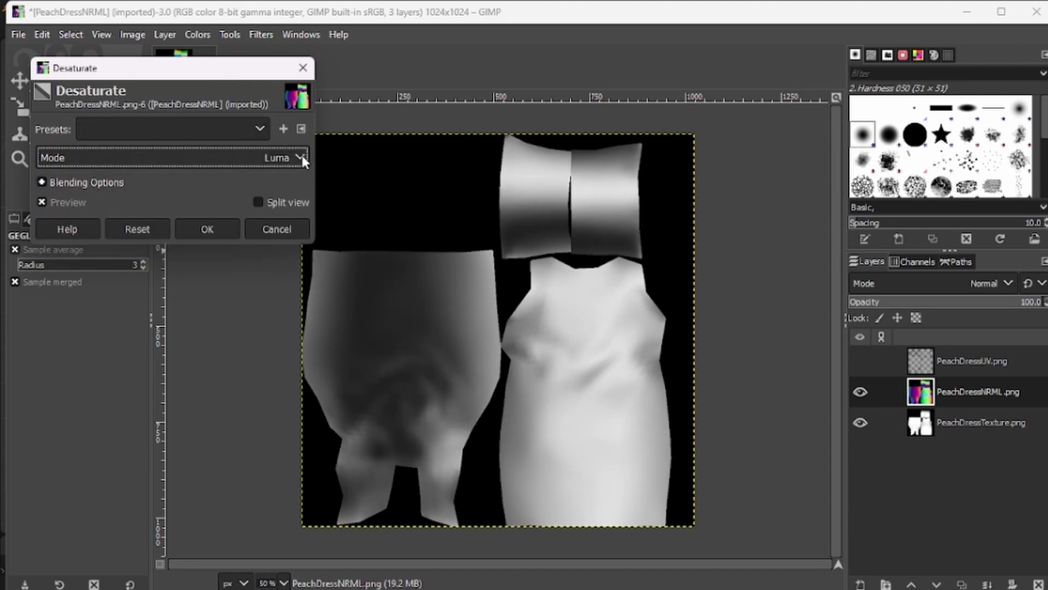
left_click(300, 157)
left_click(164, 217)
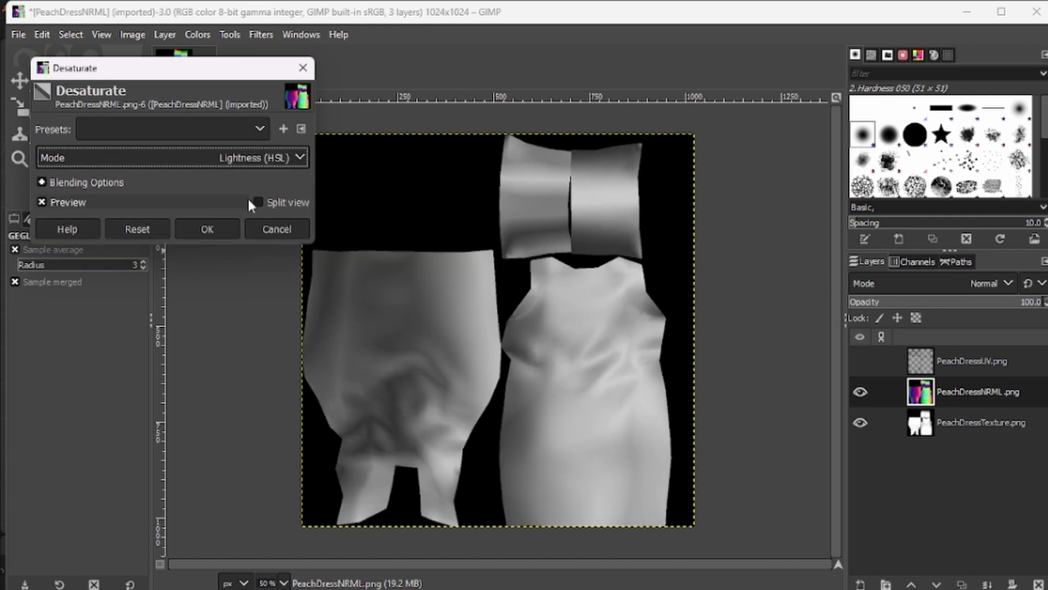
left_click(299, 159)
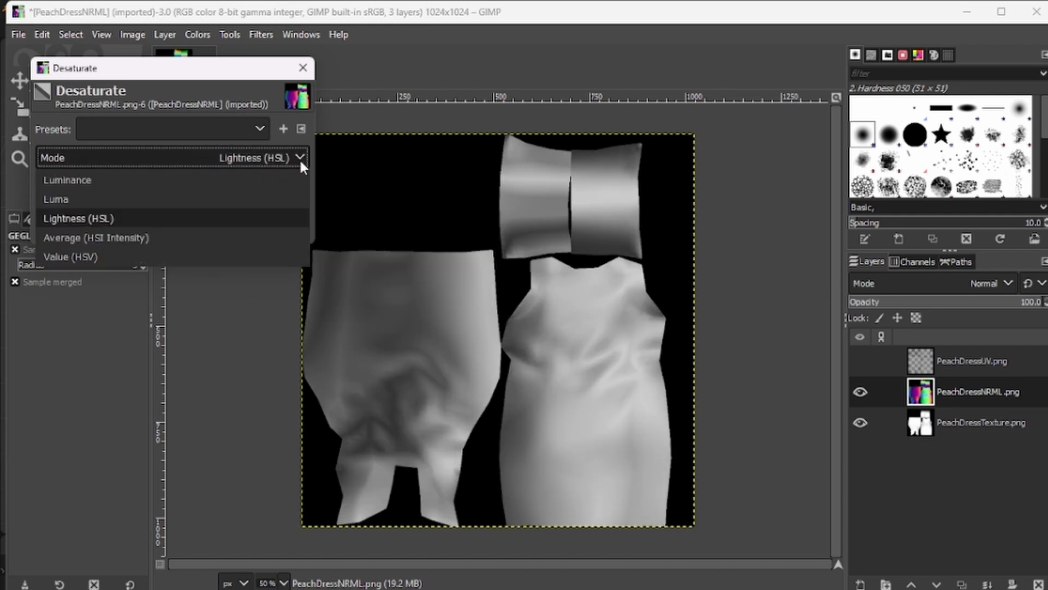
left_click(184, 240)
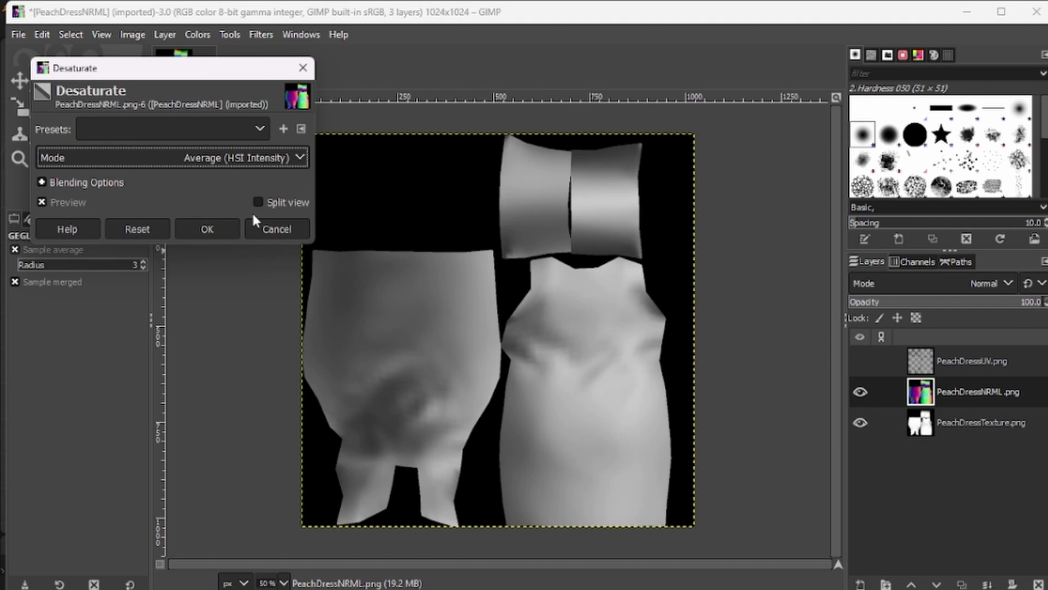
left_click(299, 159)
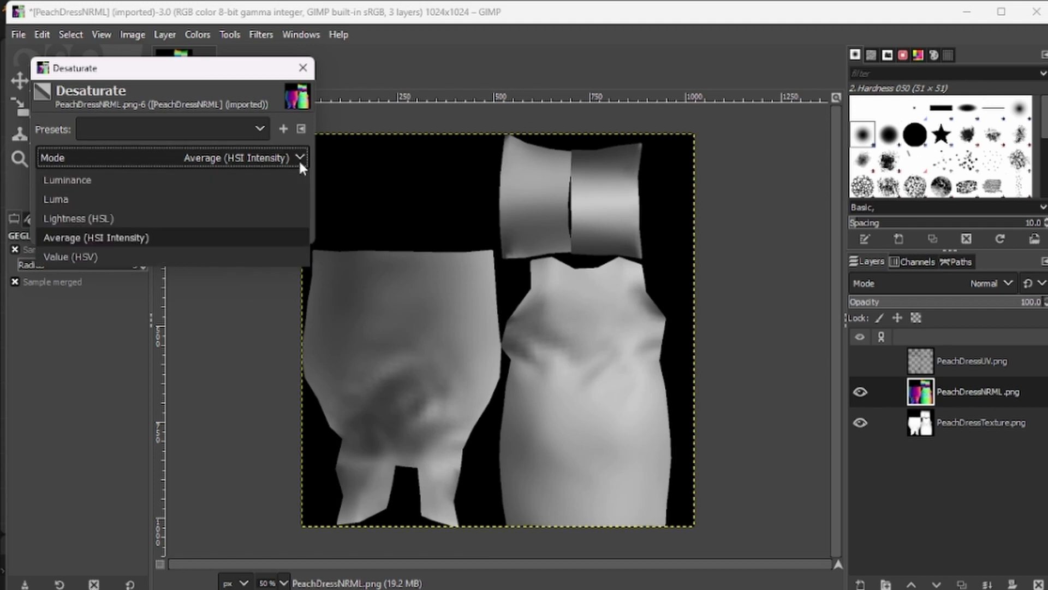
left_click(169, 257)
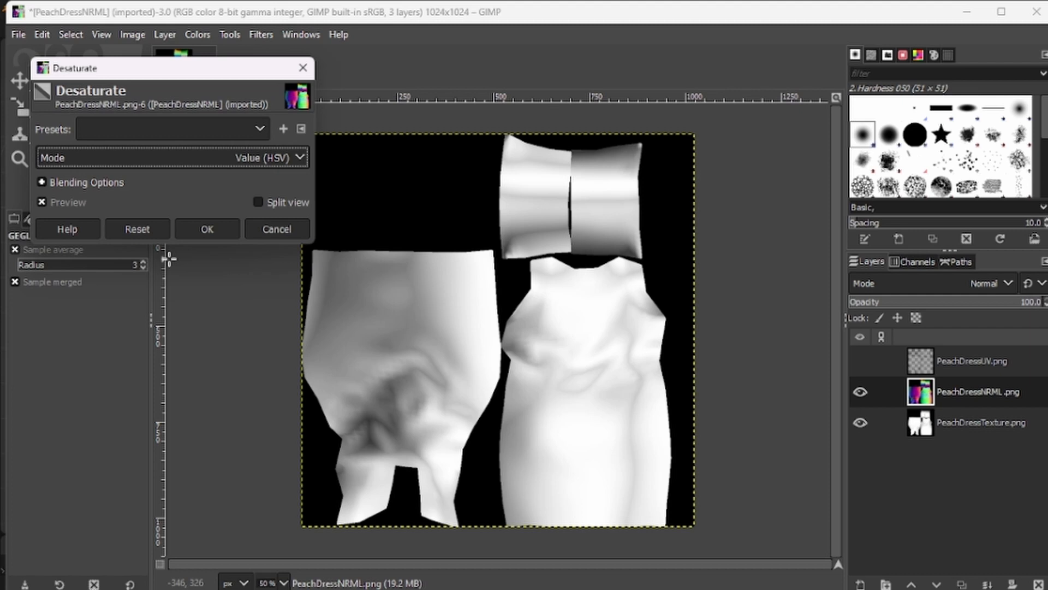
left_click(300, 159)
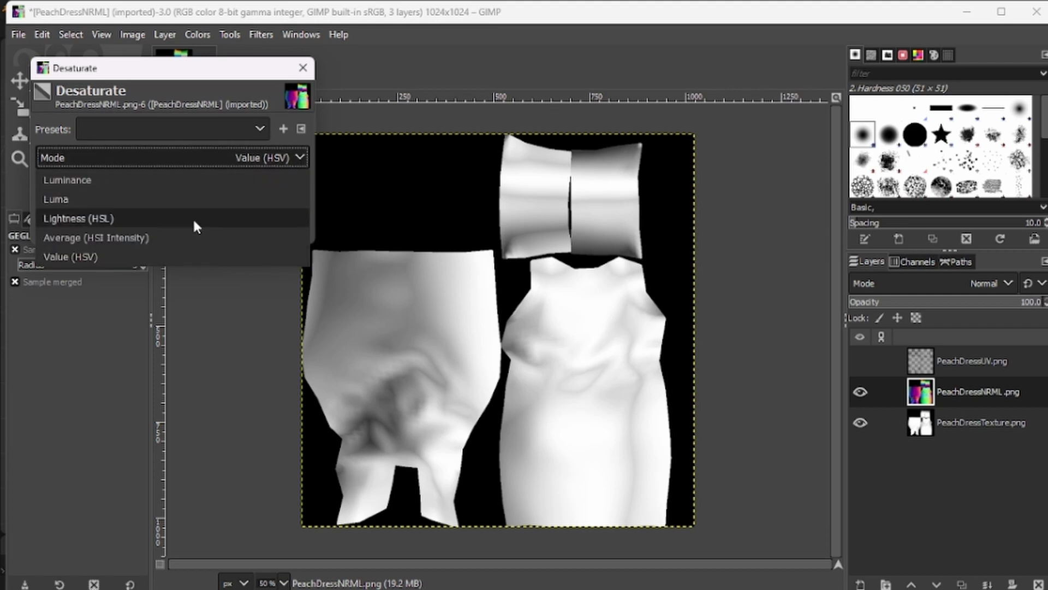
left_click(194, 222)
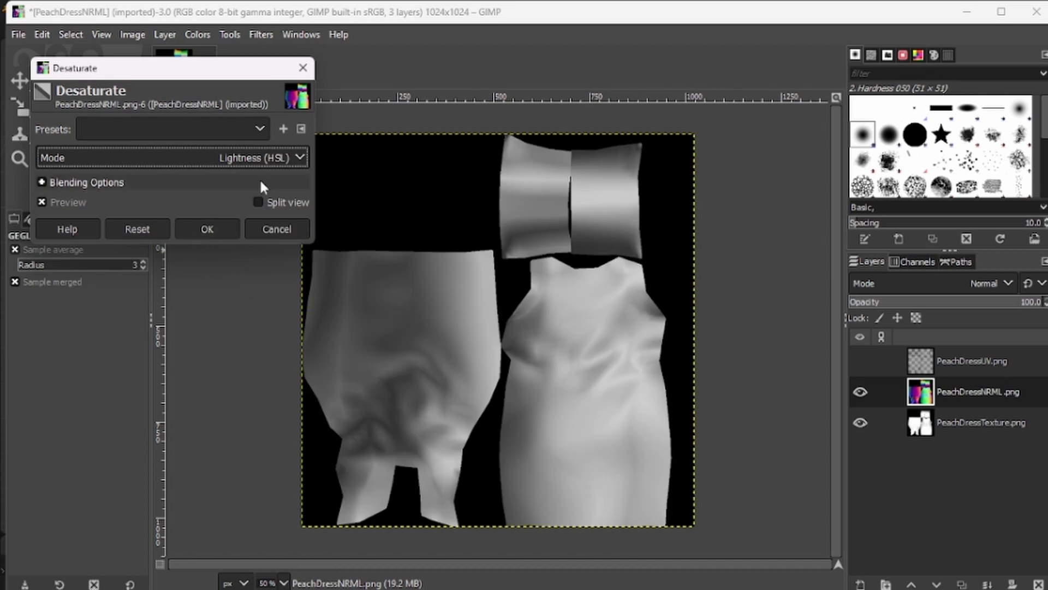
Desaturate the PeachDressNRML.png layer using the Value (HSV) mode
left_click(300, 156)
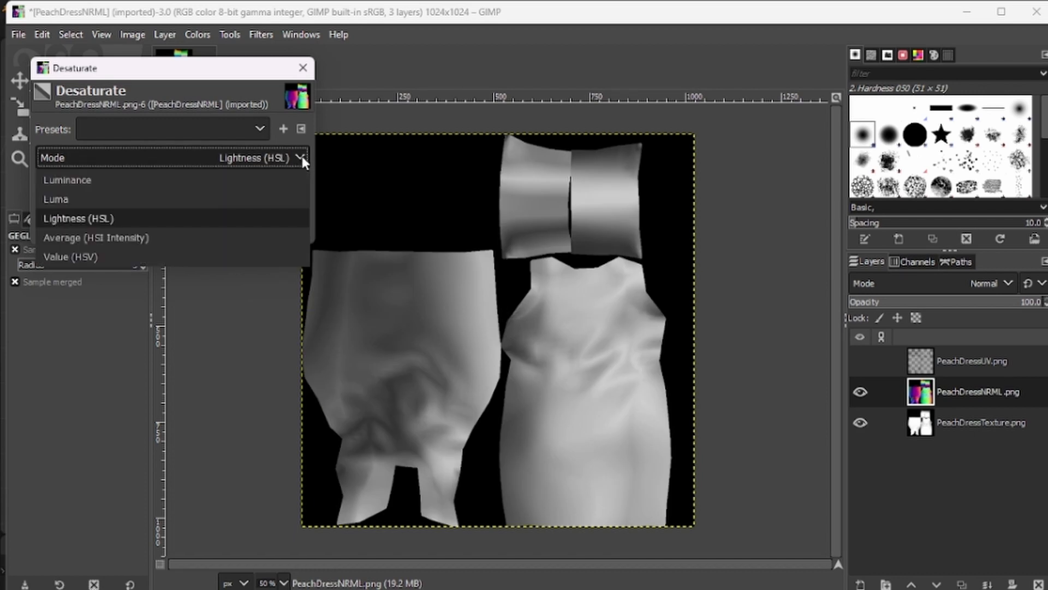
left_click(145, 256)
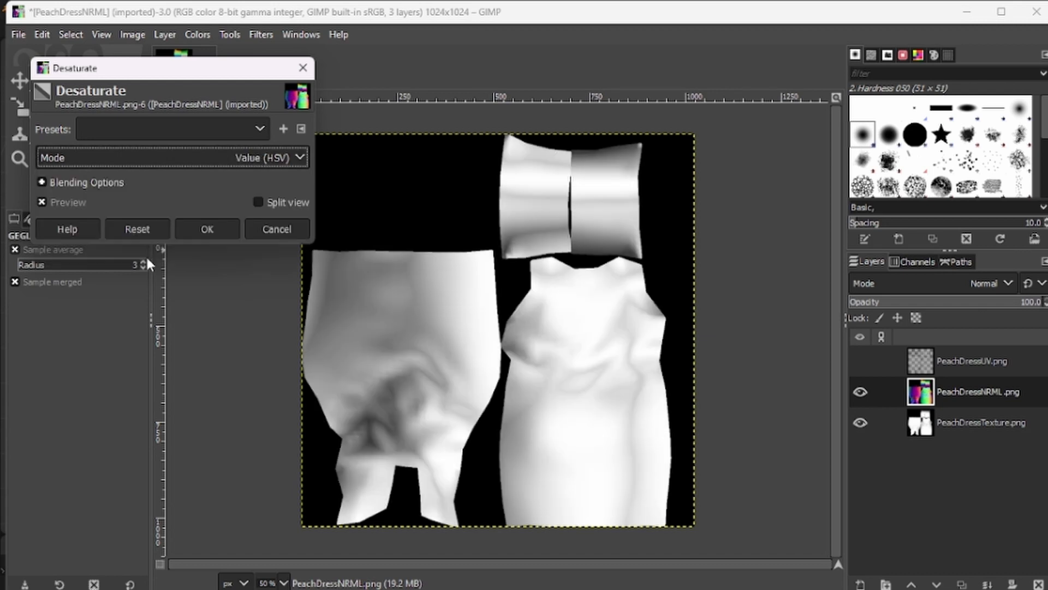
left_click(200, 231)
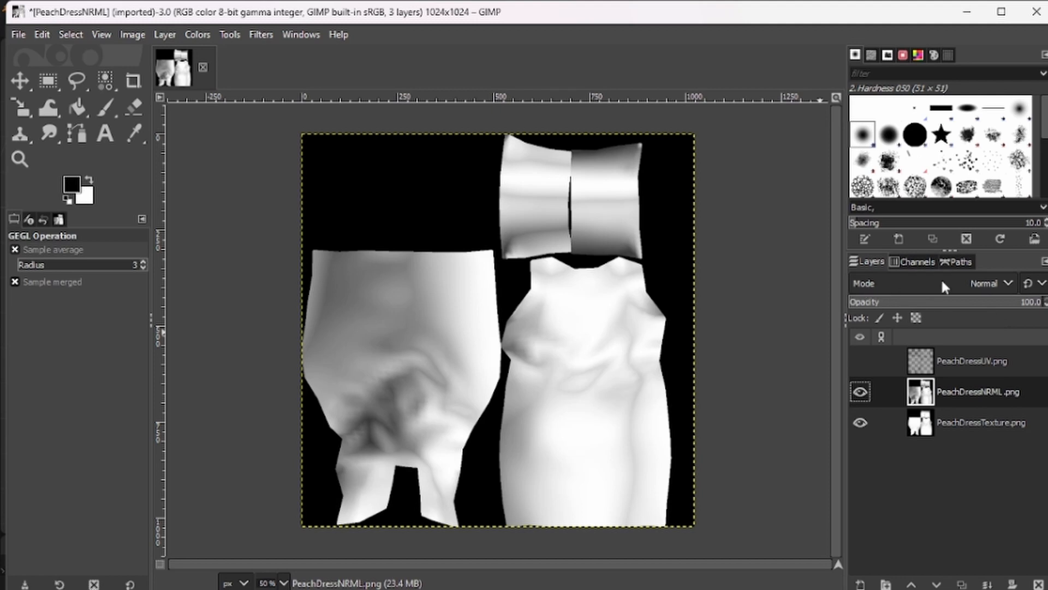
Set the blend mode of the PeachDressNRML.png layer to Overlay
left_click(1009, 283)
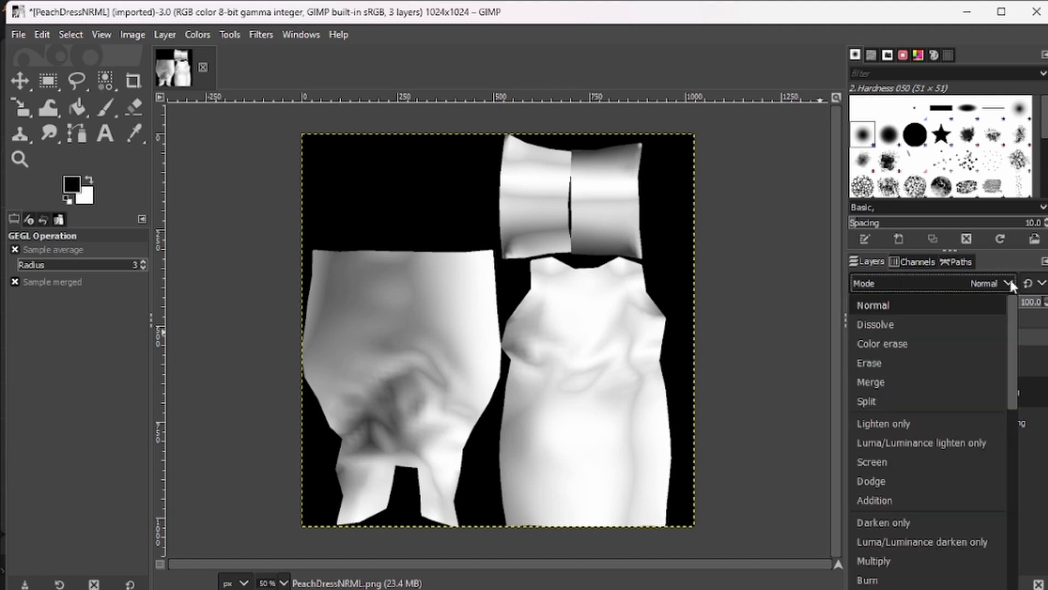
scroll(906, 454, "down", 1)
scroll(908, 456, "down", 1)
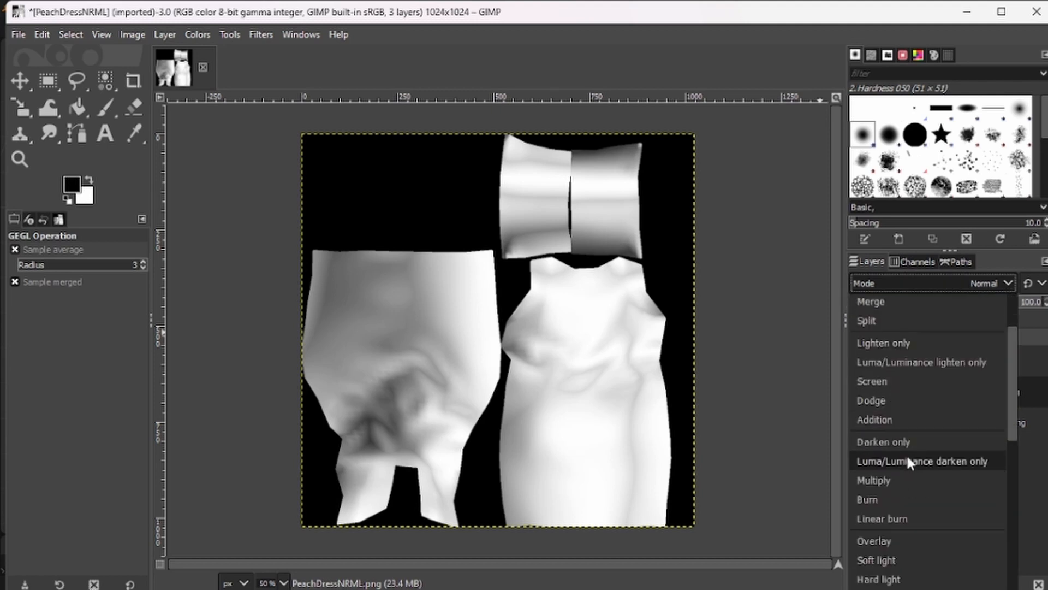
scroll(886, 480, "down", 1)
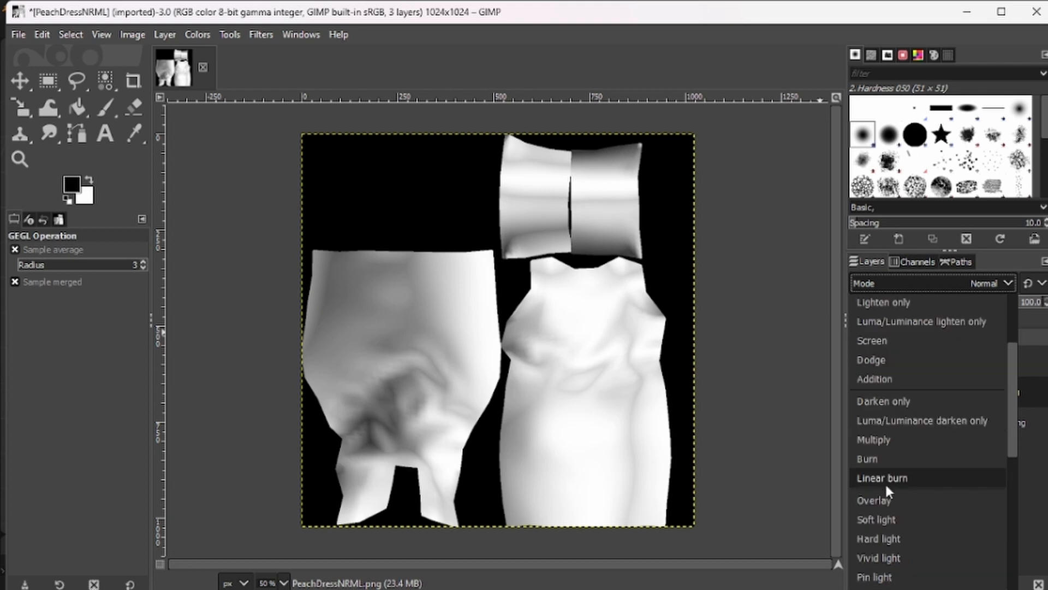
left_click(884, 501)
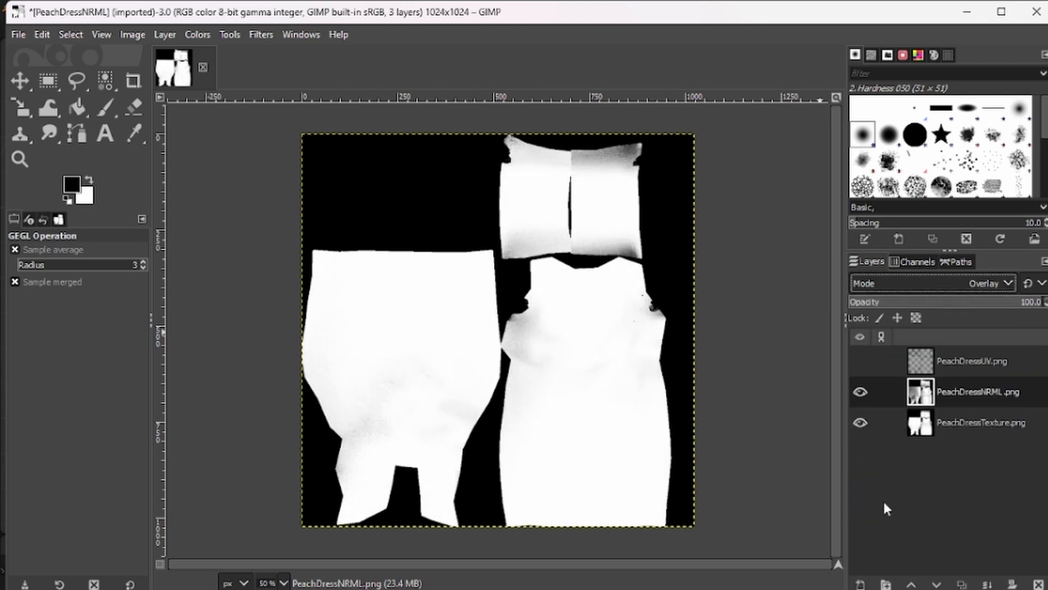
Set the PeachDressNRML.png layer's blend mode to Multiply and compare the result with the PeachDressTexture.png layer hidden and shown
left_click(1005, 282)
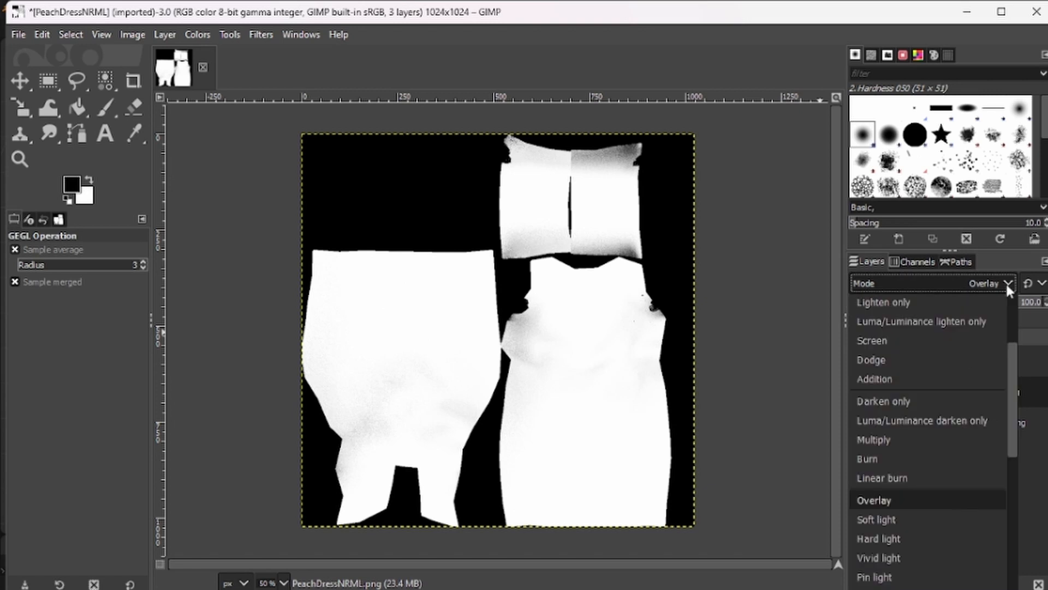
left_click(903, 433)
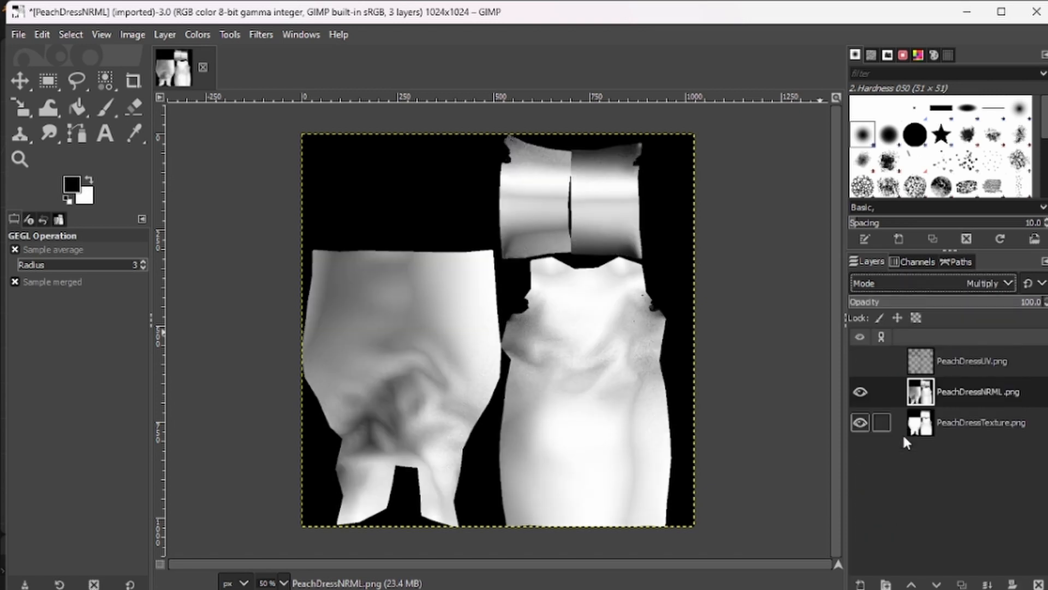
left_click(861, 422)
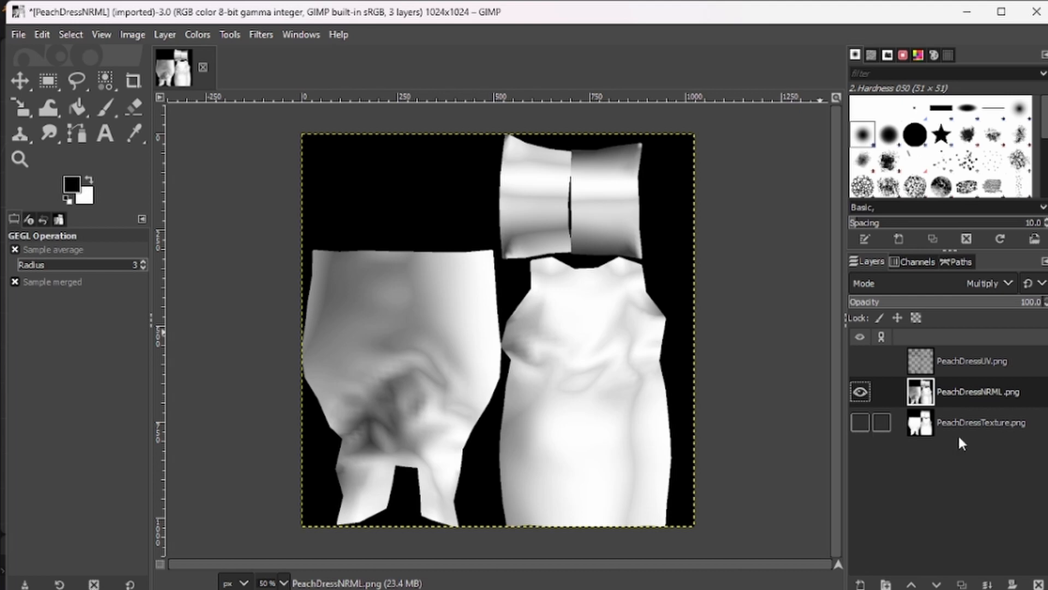
left_click(860, 422)
left_click(860, 422)
left_click(861, 422)
left_click(860, 422)
left_click(860, 422)
Select the PeachDressTexture.png layer and inspect each layer on its own, leaving only PeachDressTexture.png visible
left_click(974, 420)
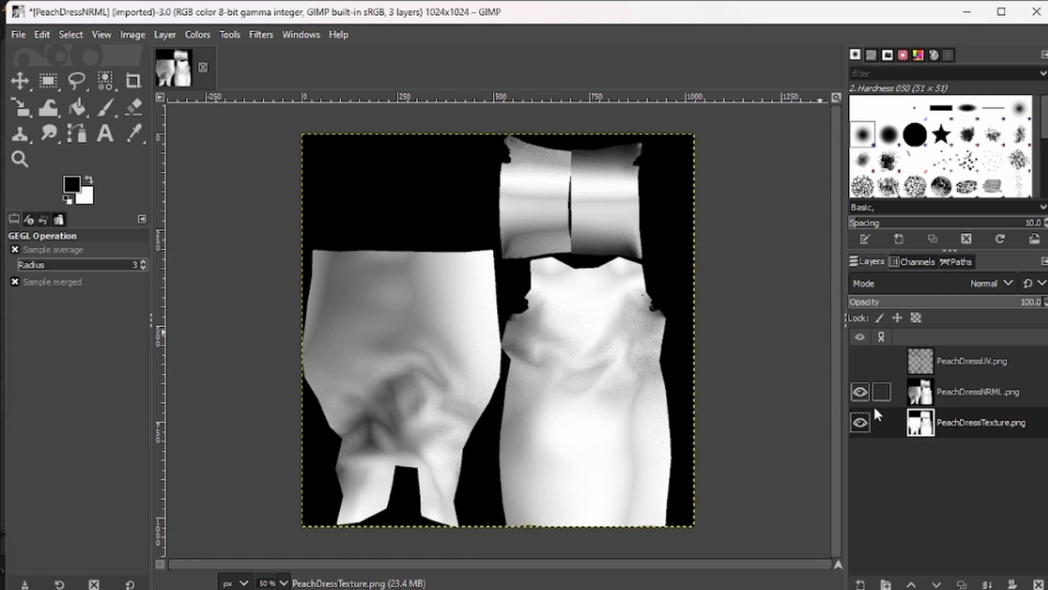
left_click(861, 421)
left_click(858, 392)
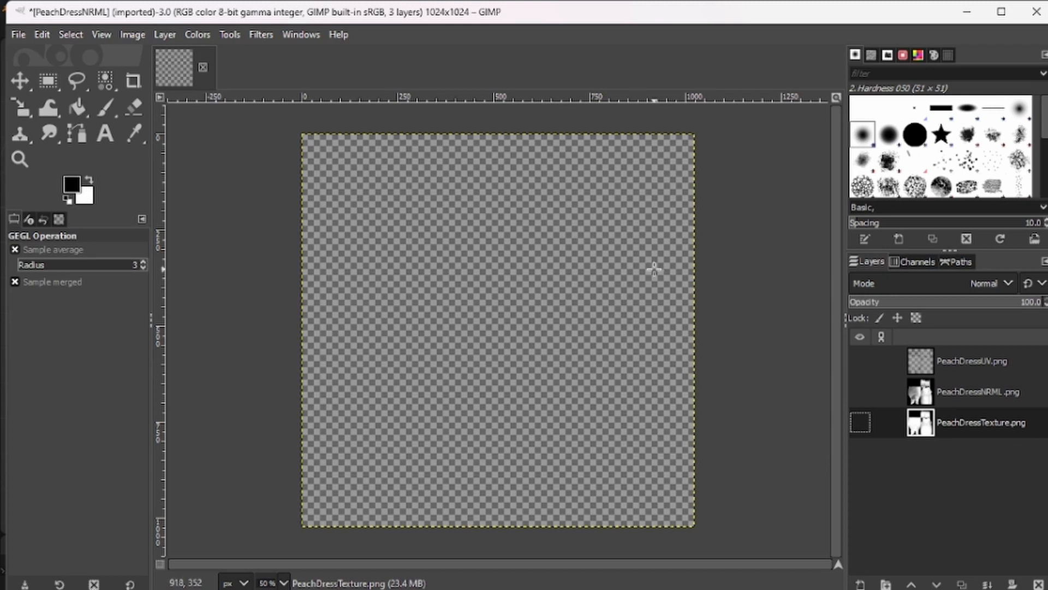
left_click(859, 360)
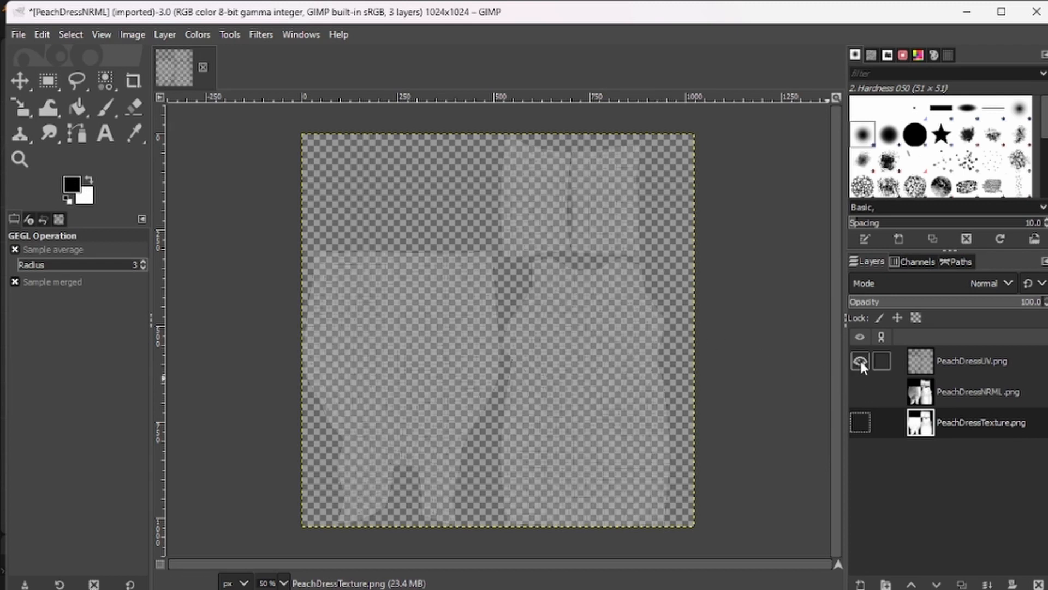
left_click(859, 361)
left_click(858, 391)
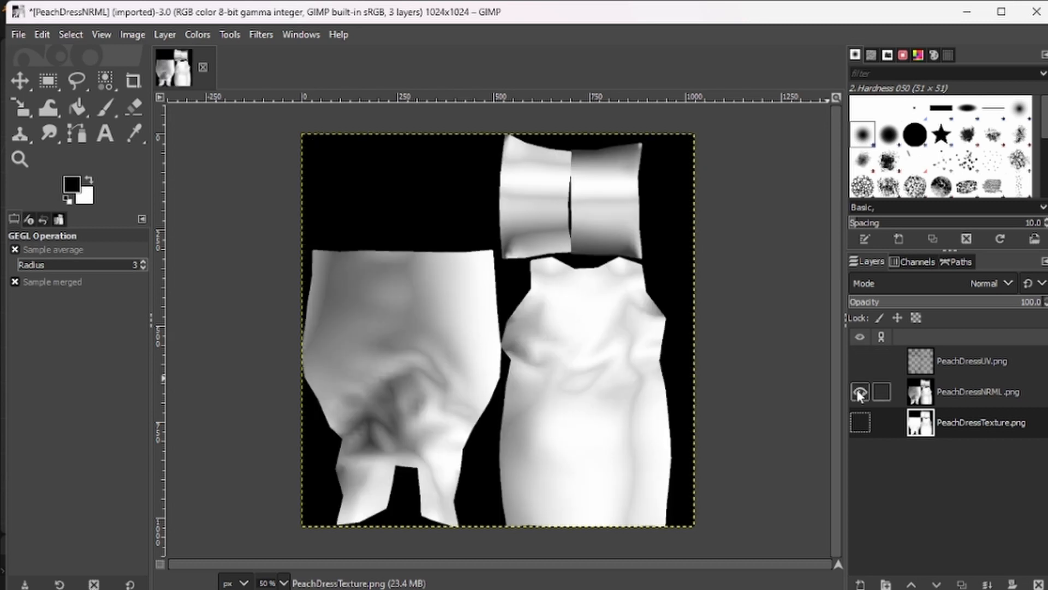
left_click(858, 391)
left_click(860, 422)
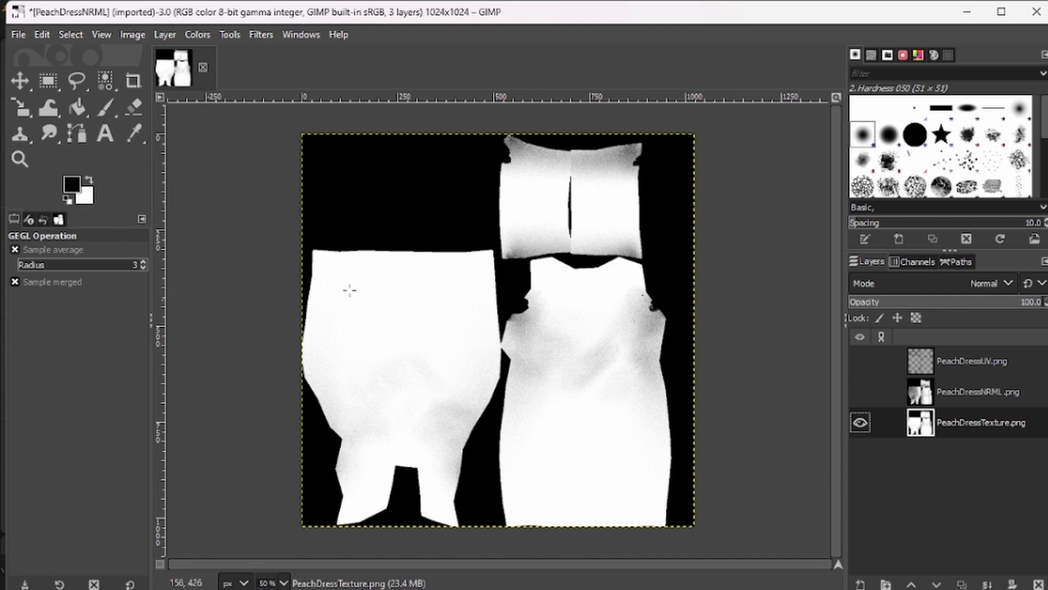
Apply Noise Reduction with strength 4 to the PeachDressTexture.png layer
left_click(19, 159)
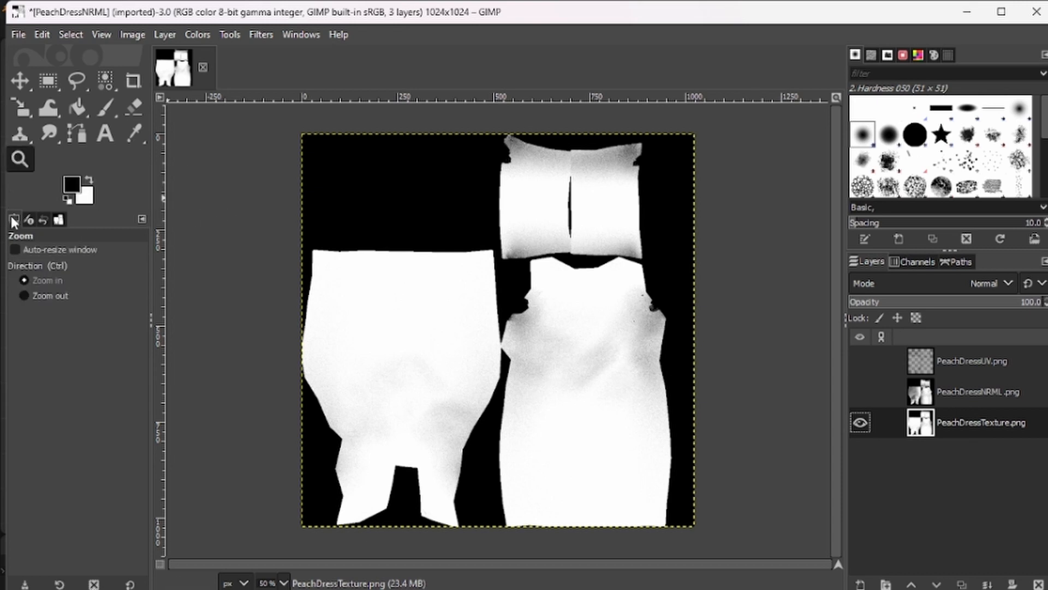
left_click(26, 295)
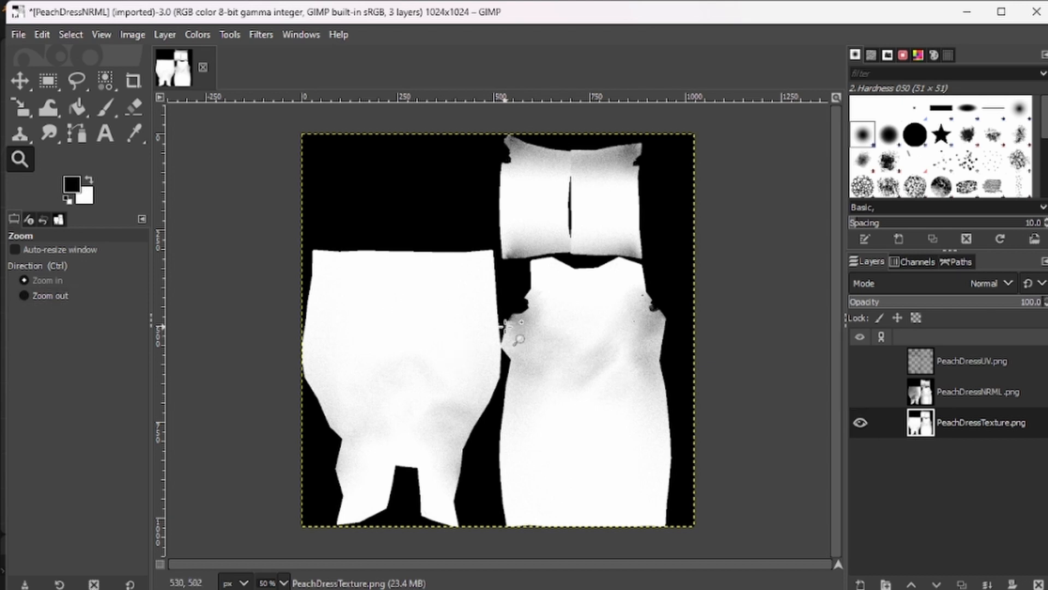
left_click(505, 326)
left_click(505, 326)
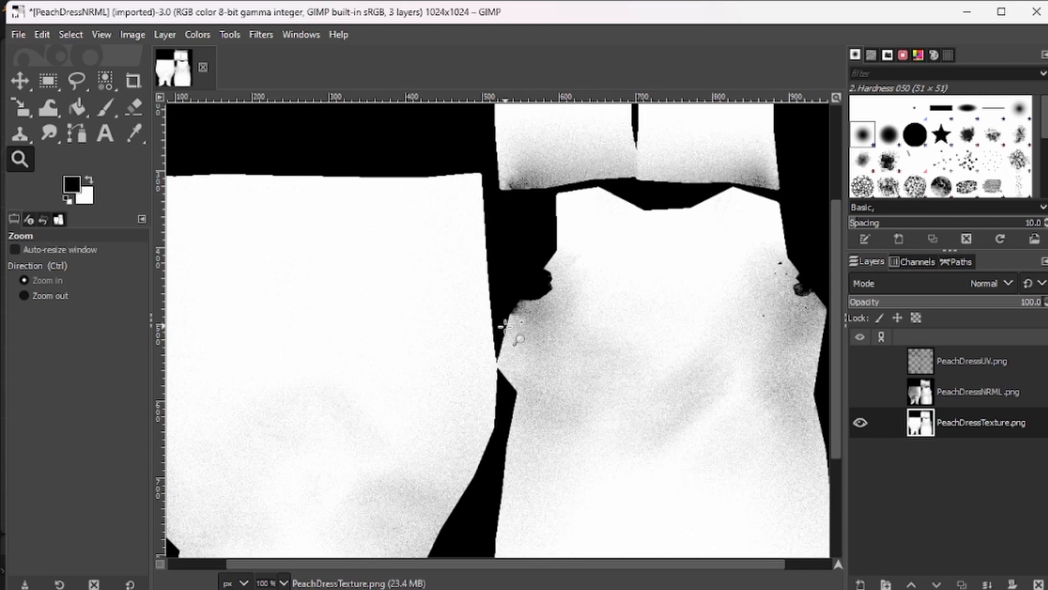
left_click(505, 326)
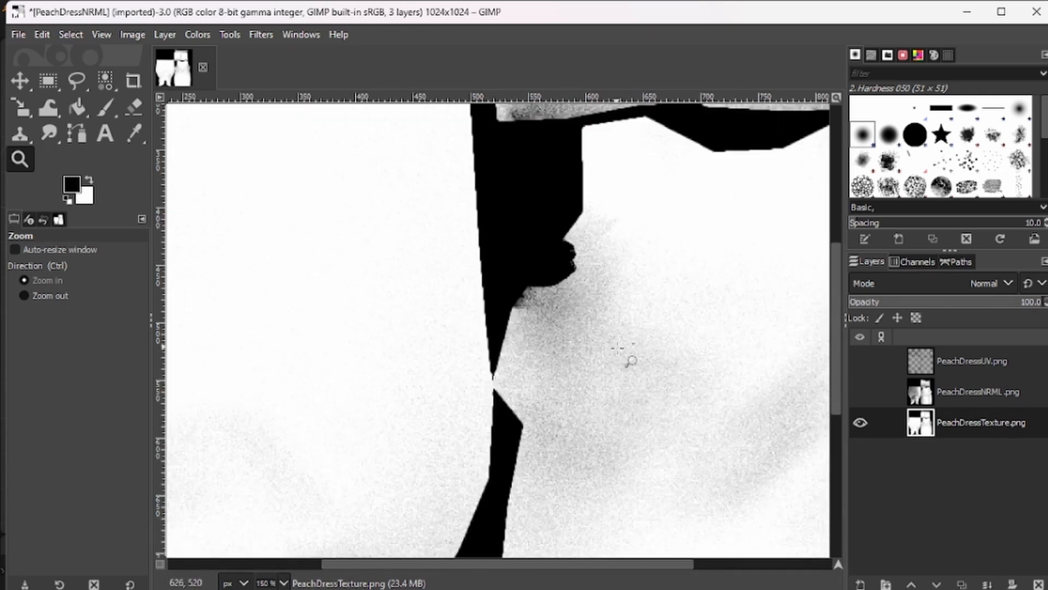
middle_click_drag(628, 355, 406, 269)
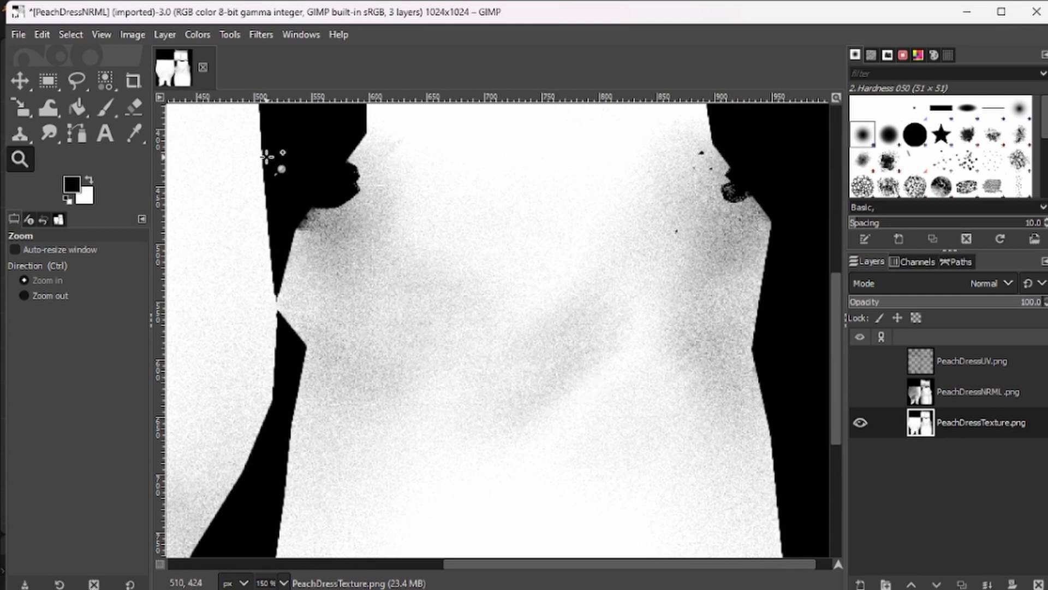
left_click(261, 35)
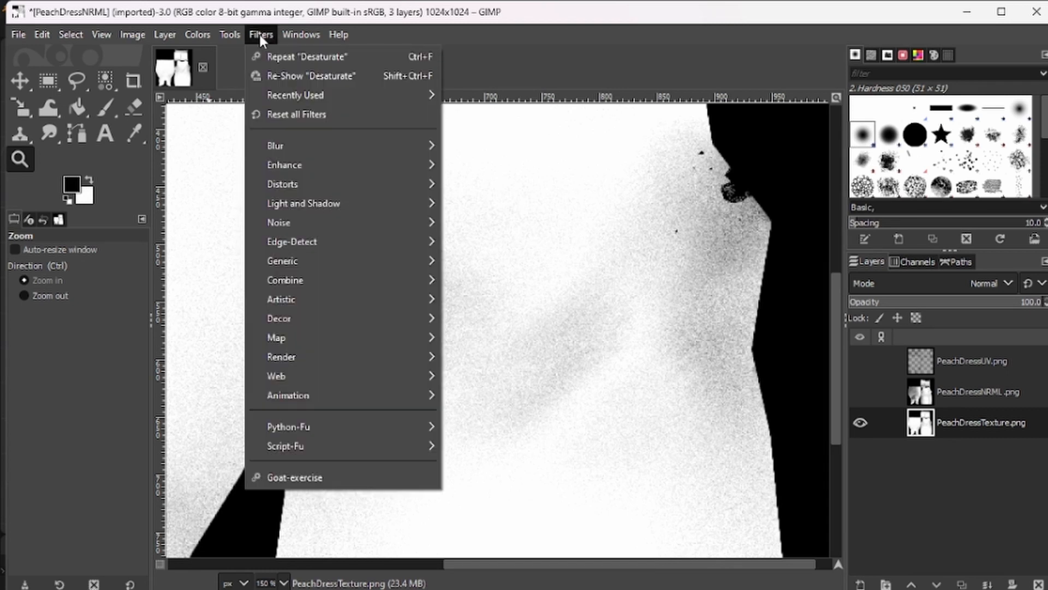
mouse_move(309, 218)
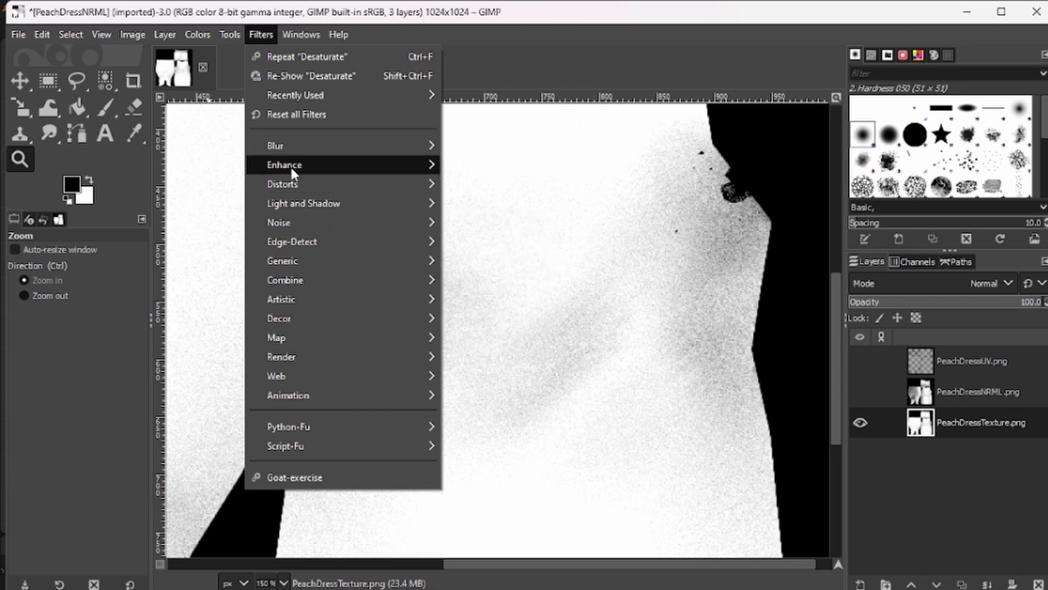
mouse_move(293, 167)
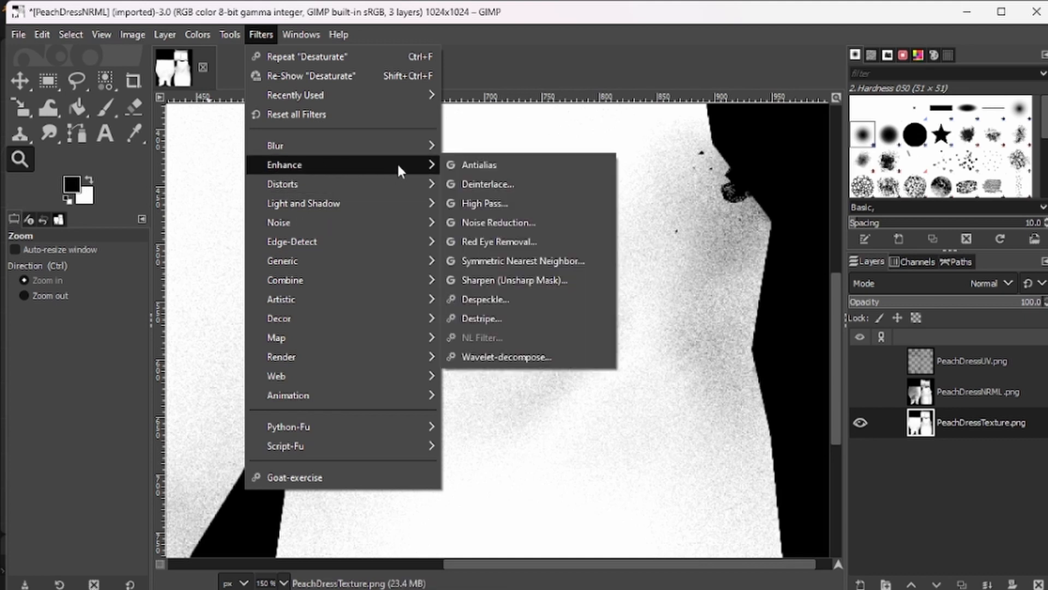
left_click(513, 220)
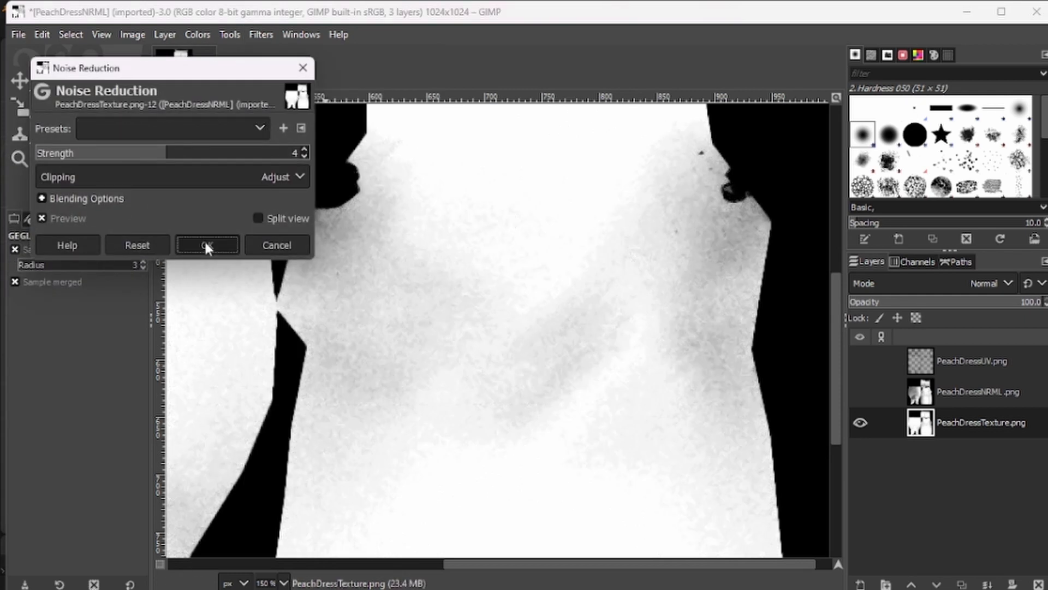
left_click(205, 242)
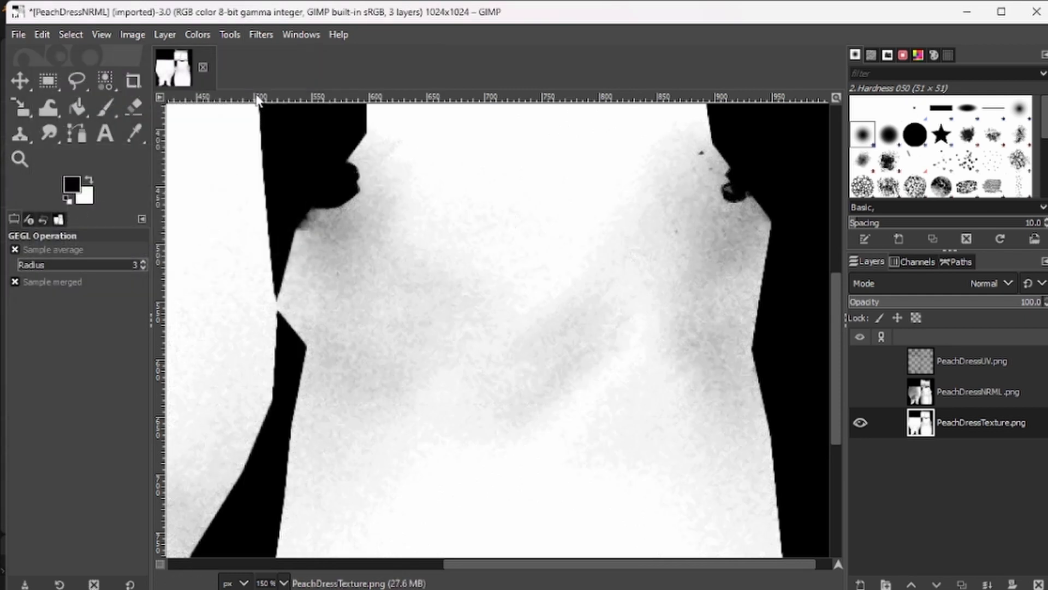
Apply a Gaussian Blur of 1.50 in X and Y to the PeachDressTexture.png layer
left_click(261, 34)
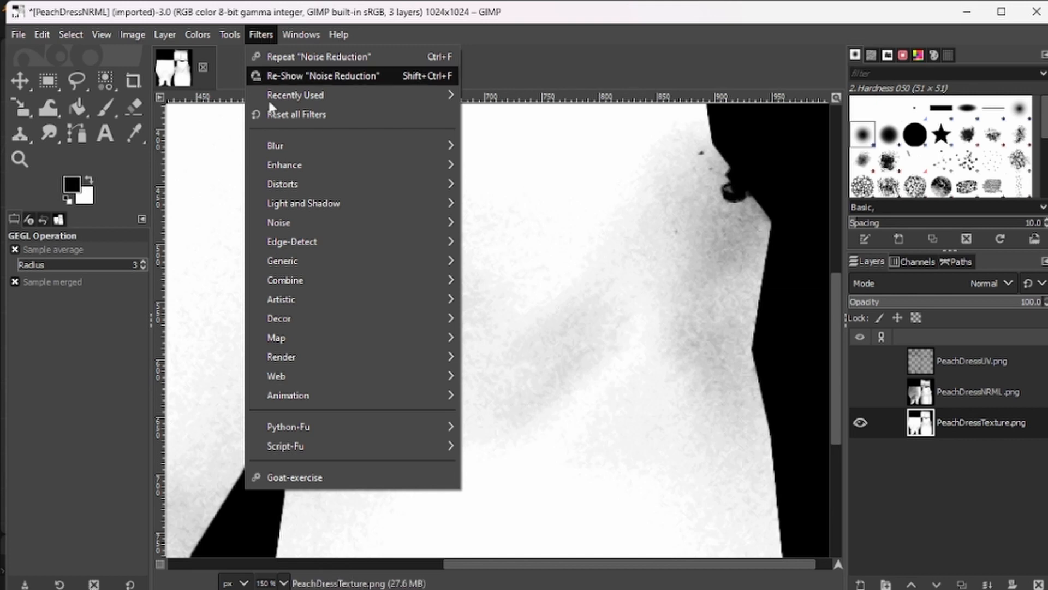
mouse_move(276, 148)
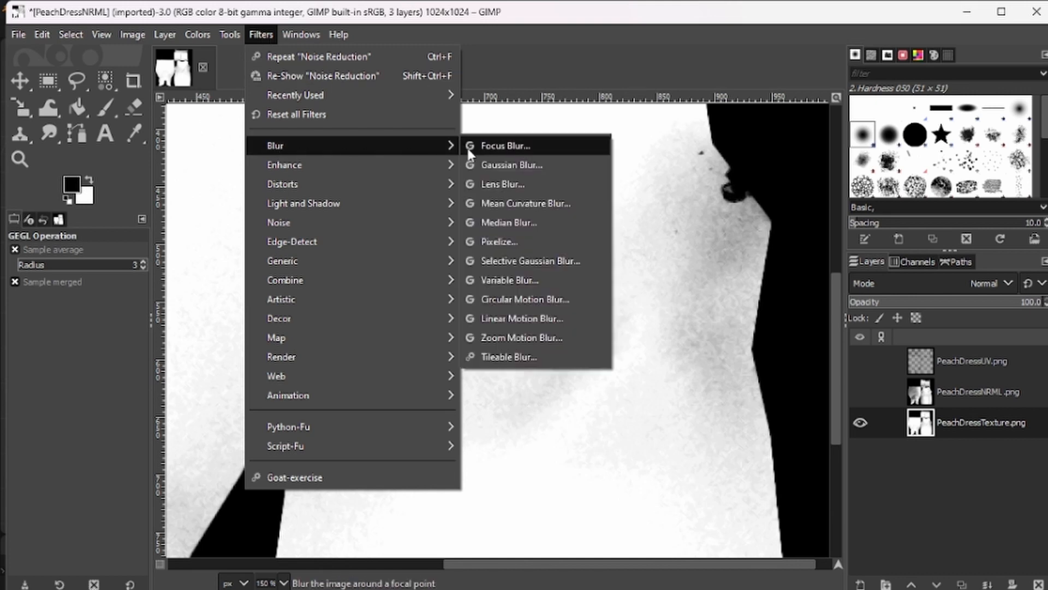
left_click(490, 165)
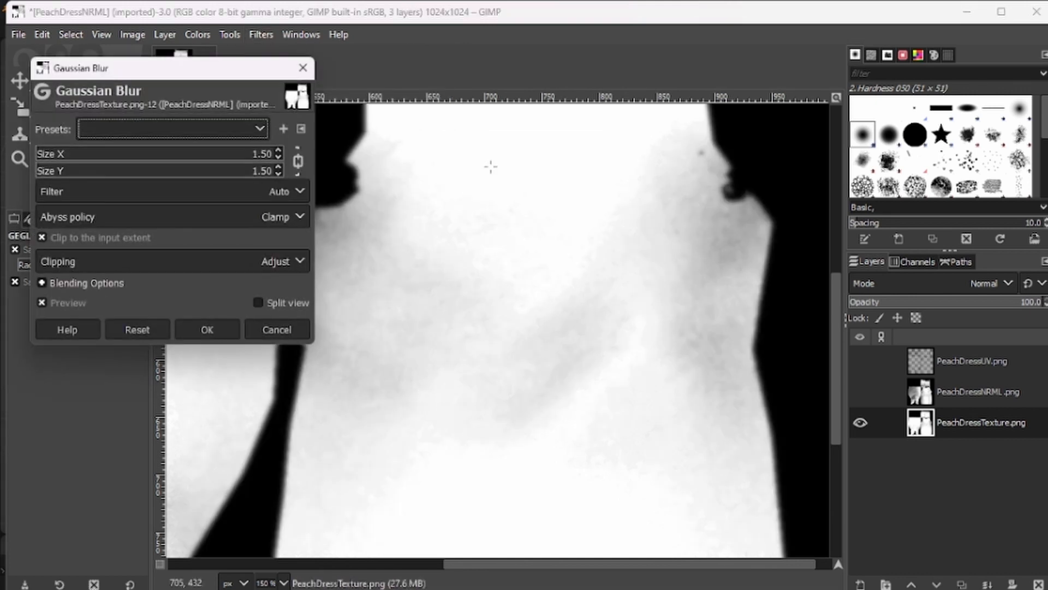
left_click(206, 330)
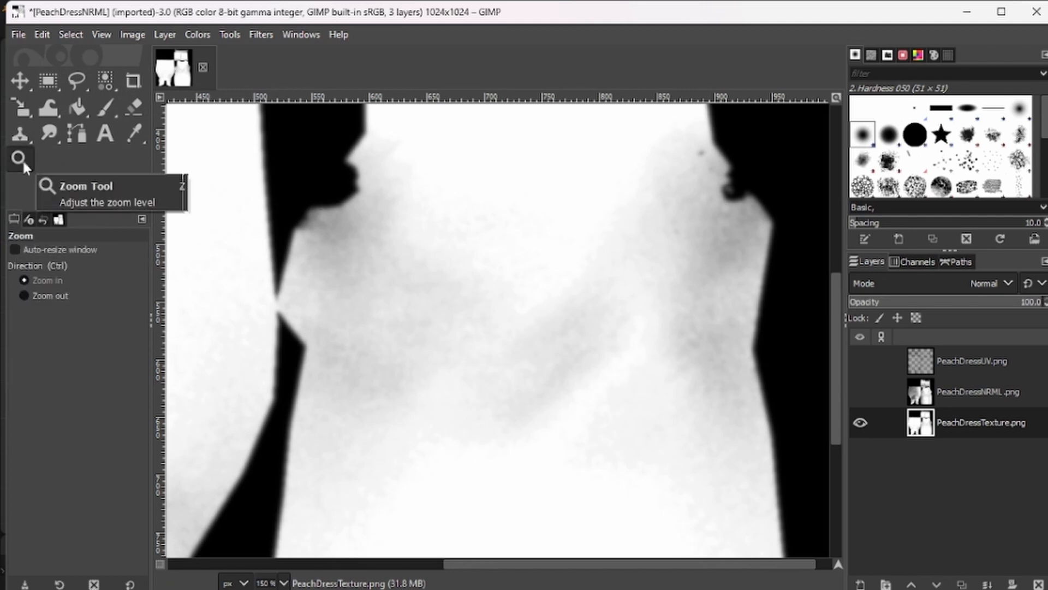
Check the whole blurred texture and show the PeachDressNRML.png layer over it again
key("ctrl")
left_click(480, 263, "ctrl")
left_click(479, 262, "ctrl")
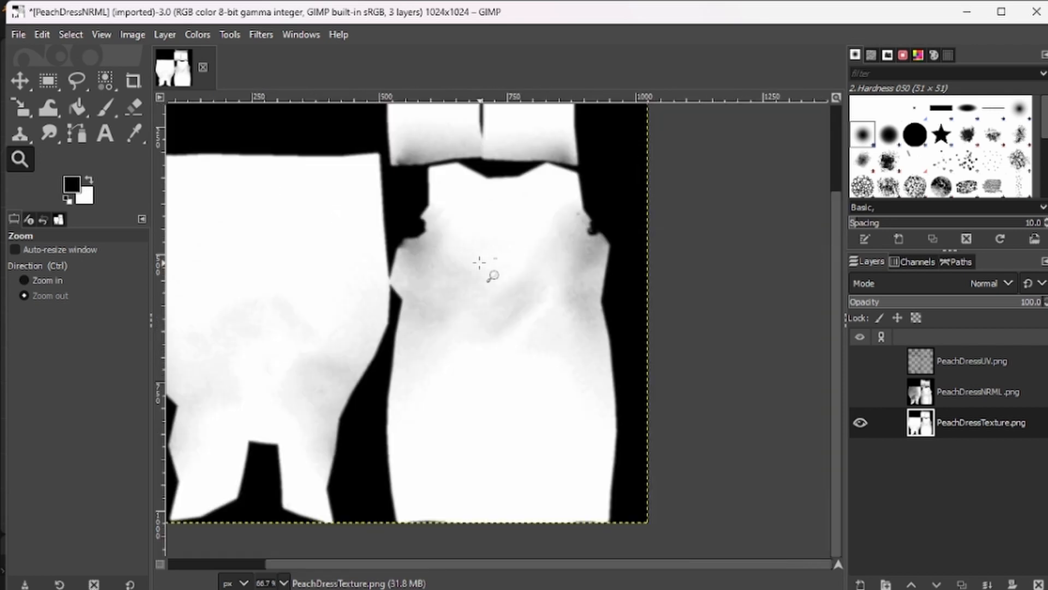
left_click(479, 262, "ctrl")
middle_click_drag(378, 269, 468, 336)
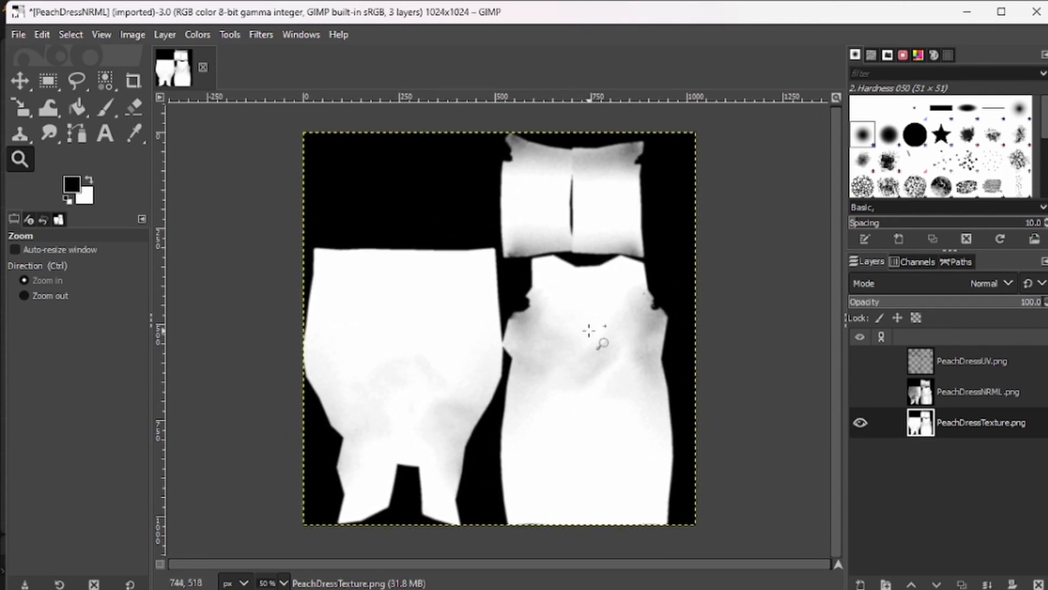
left_click(861, 392)
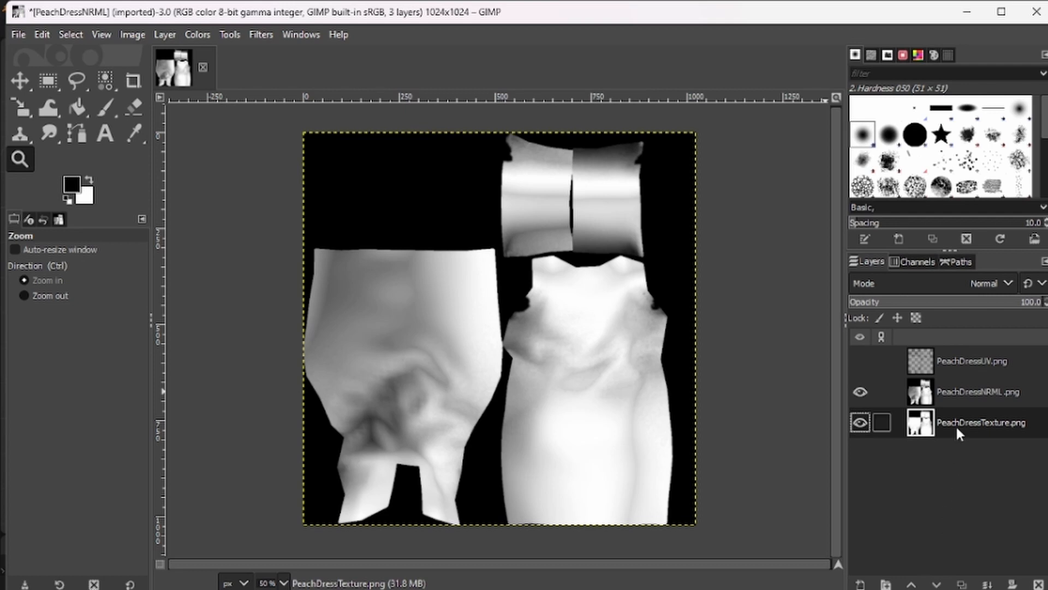
Create a 1024 × 1024 px transparent layer named Color above the PeachDressTexture.png layer
left_click(860, 584)
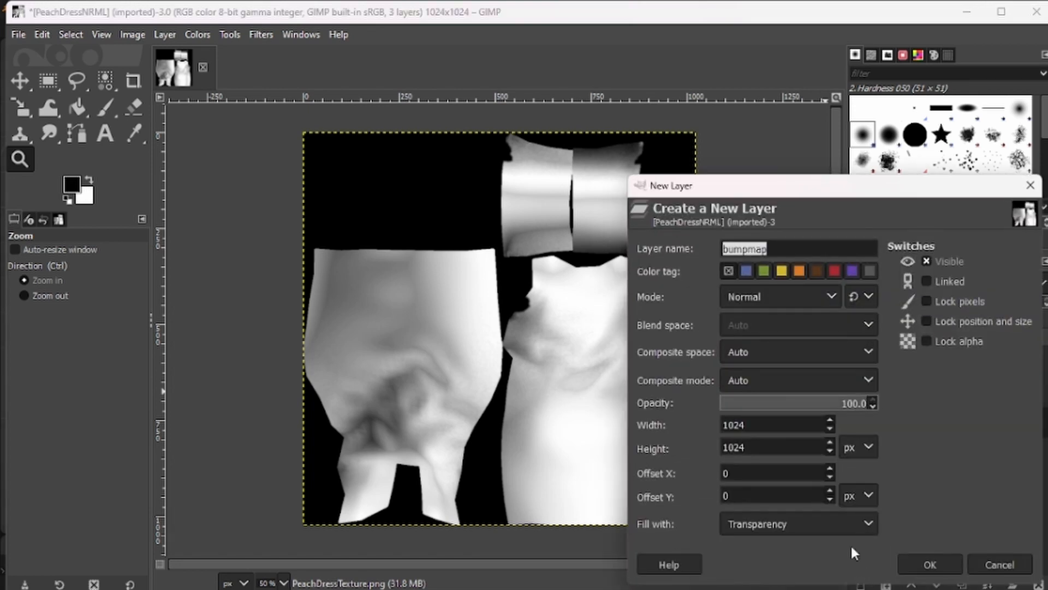
type("Color")
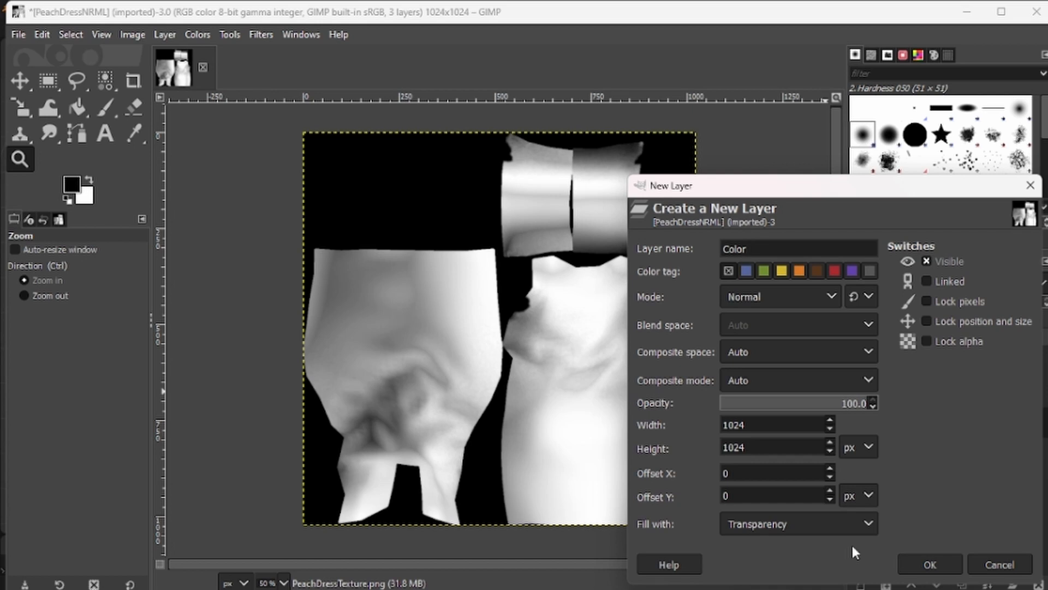
left_click(931, 564)
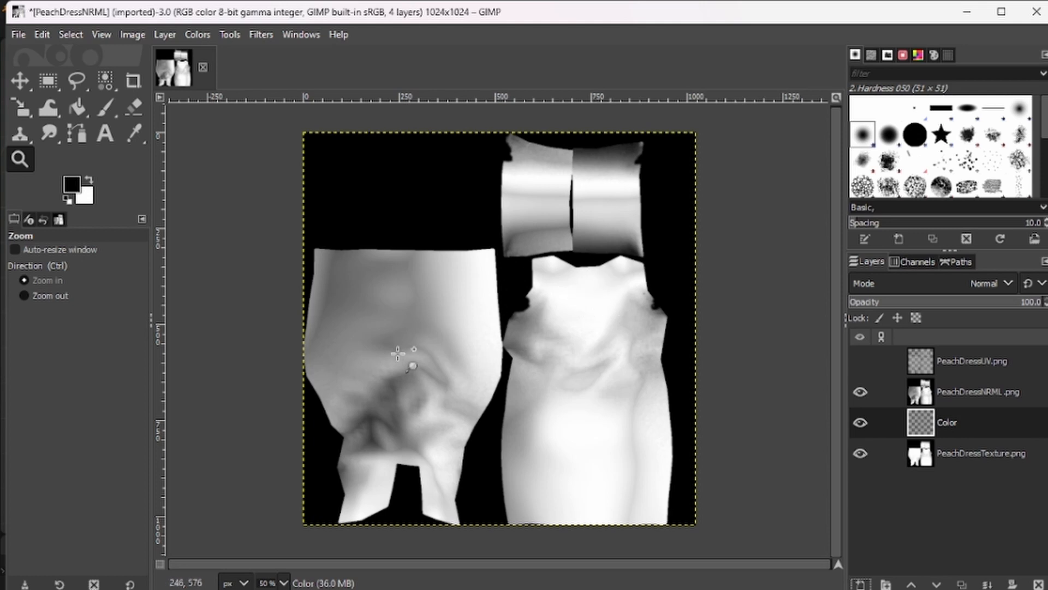
Choose the Bucket Fill tool for the Color layer and look through the available fill patterns
left_click(75, 110)
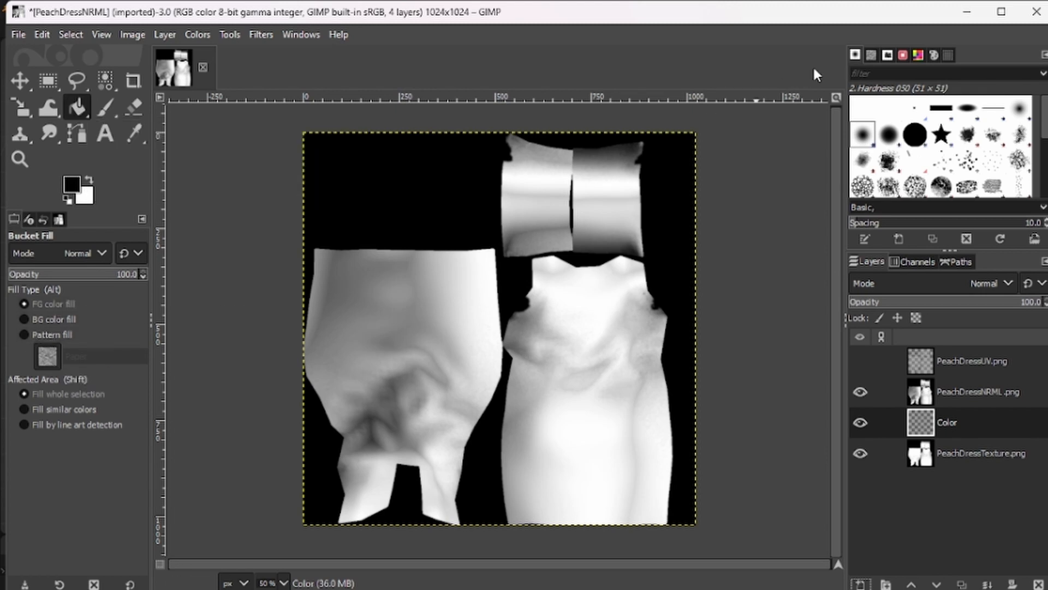
left_click(871, 55)
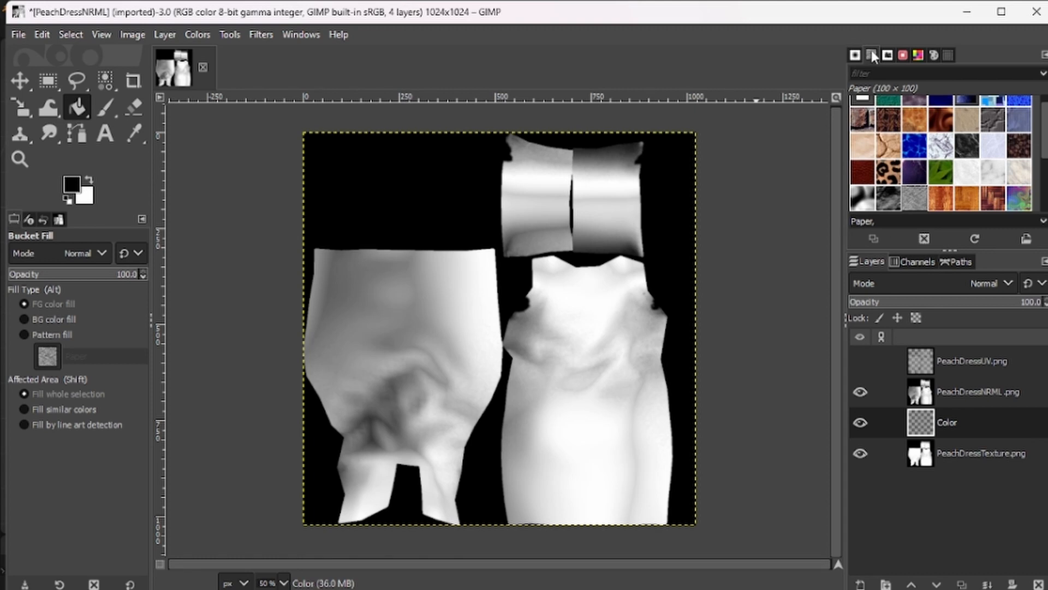
scroll(934, 161, "down", 3)
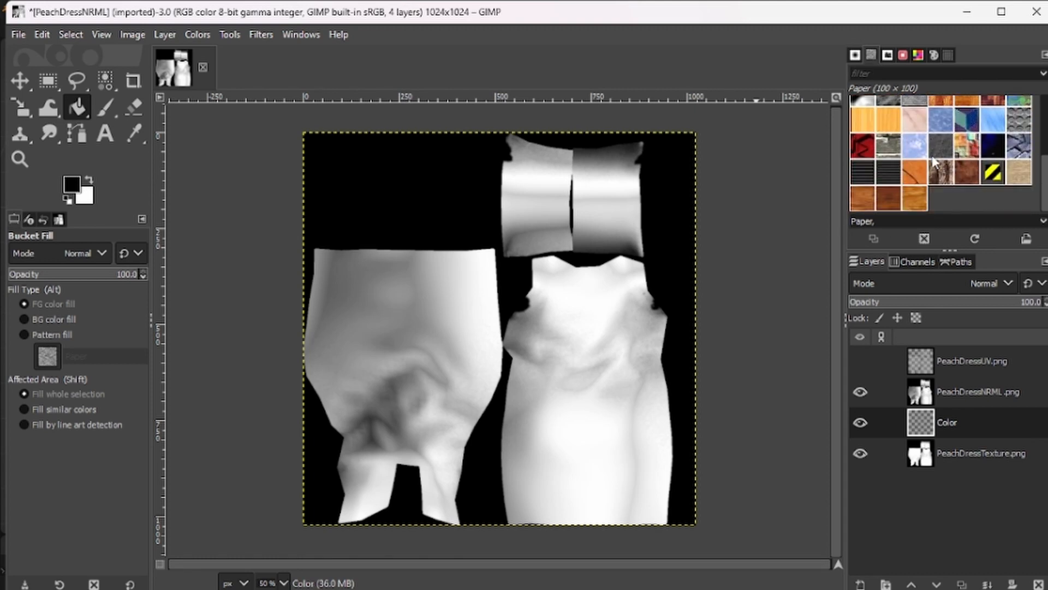
scroll(934, 162, "up", 2)
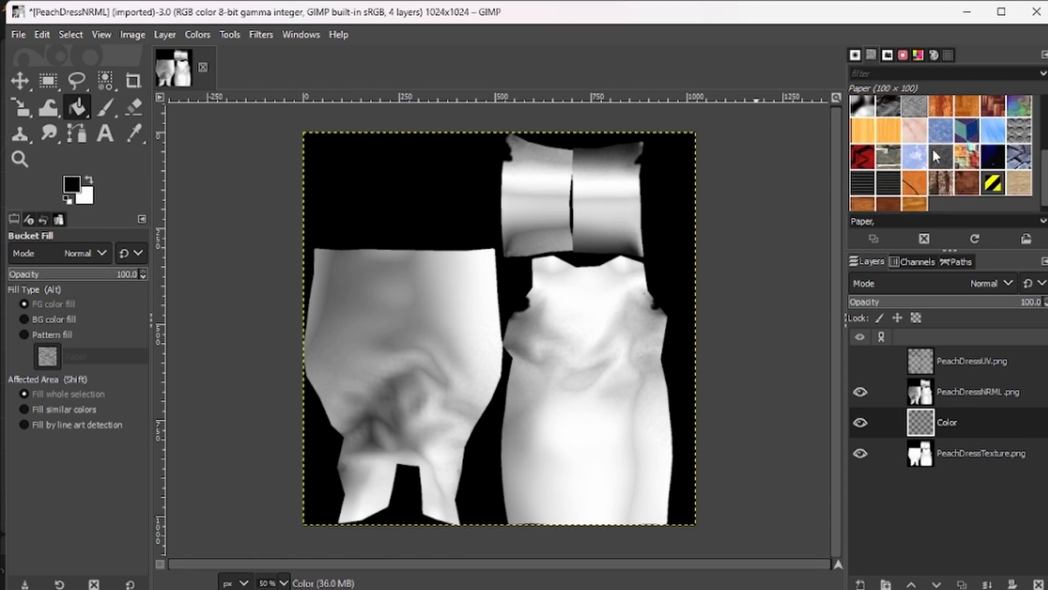
scroll(932, 148, "up", 5)
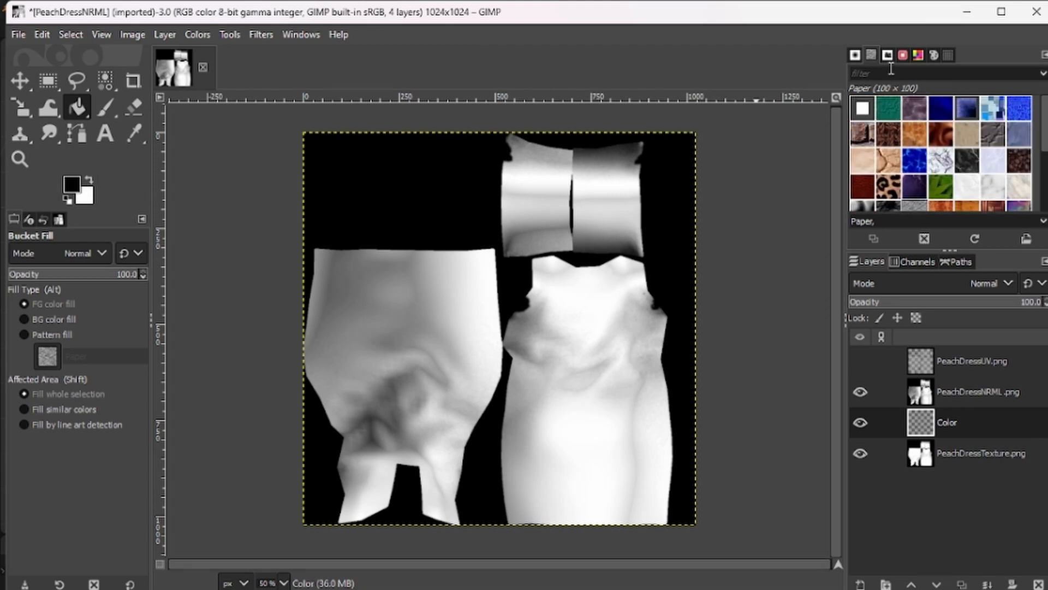
Look through the available colour palettes, fonts, recent images and brushes for a source of the fill colour
left_click(917, 55)
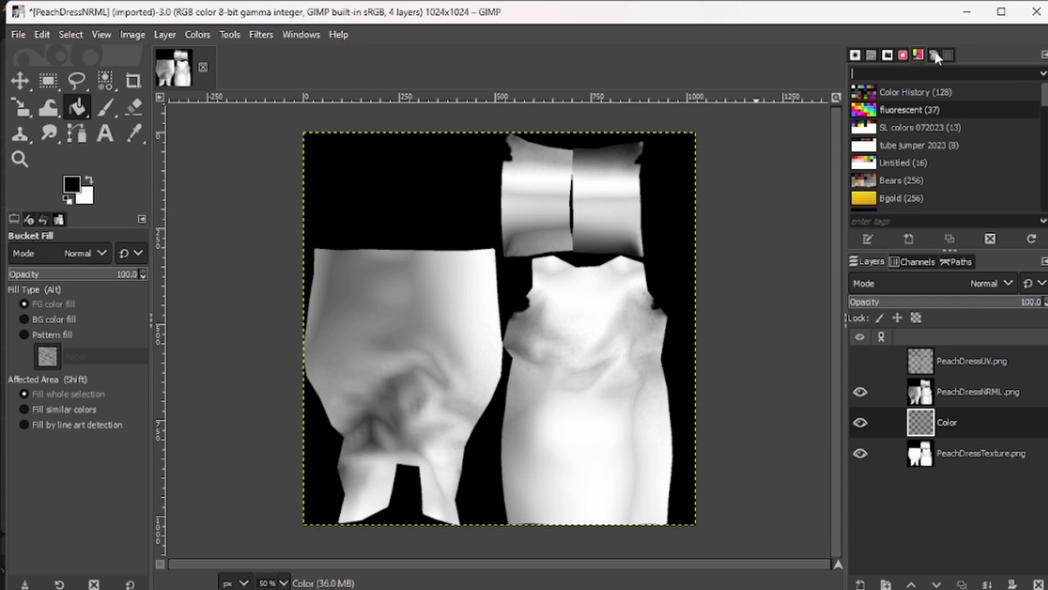
left_click(935, 55)
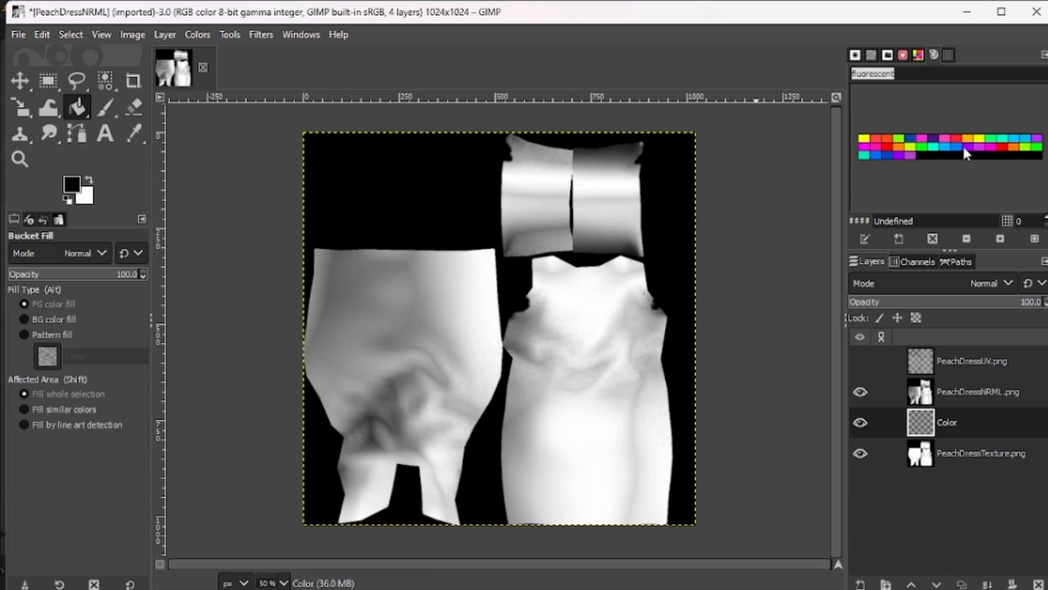
left_click(918, 55)
scroll(905, 148, "down", 15)
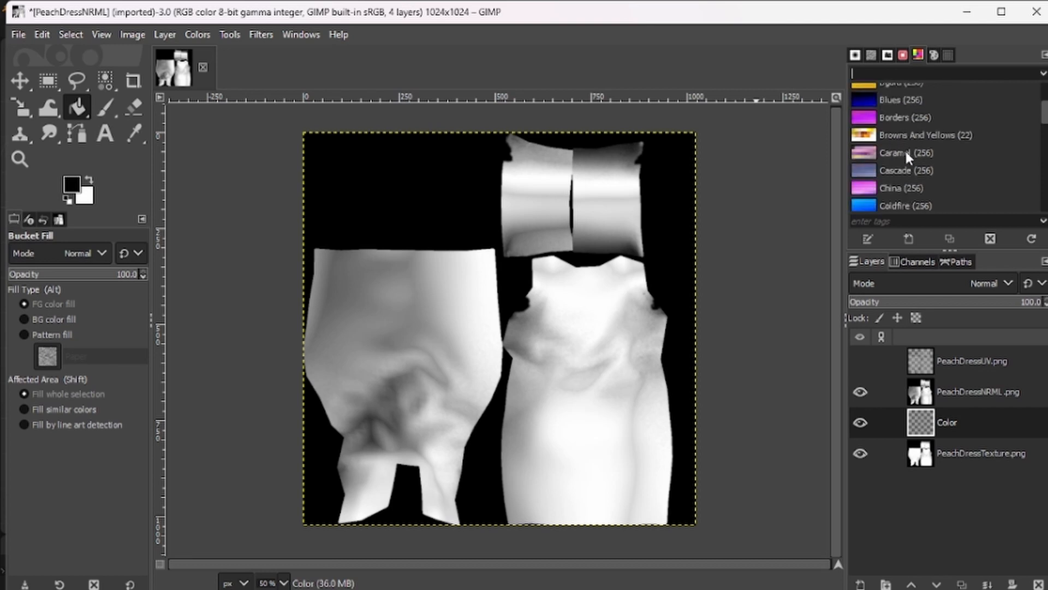
scroll(905, 149, "up", 12)
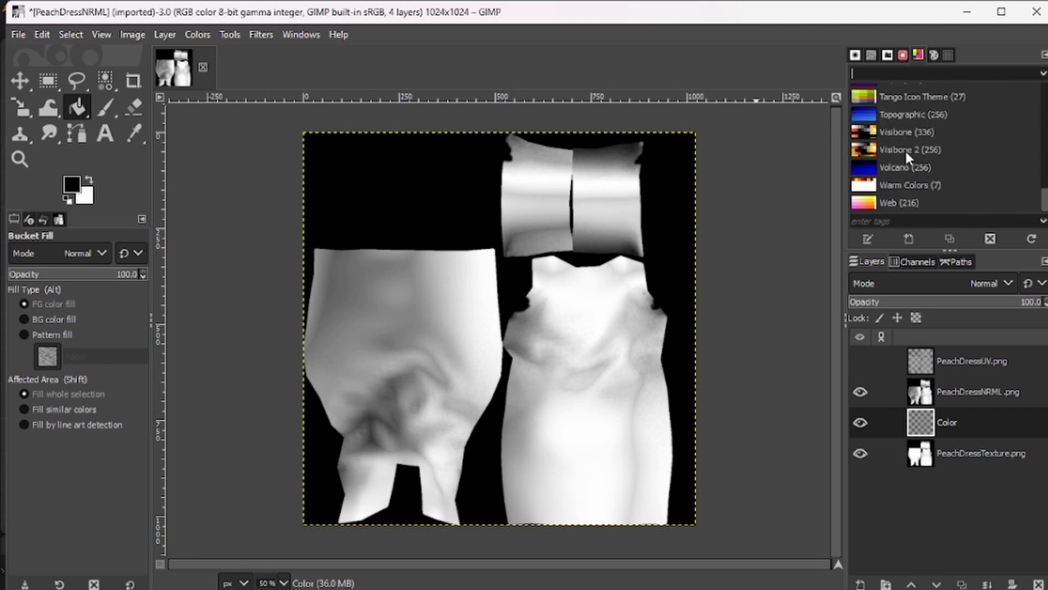
scroll(902, 133, "up", 5)
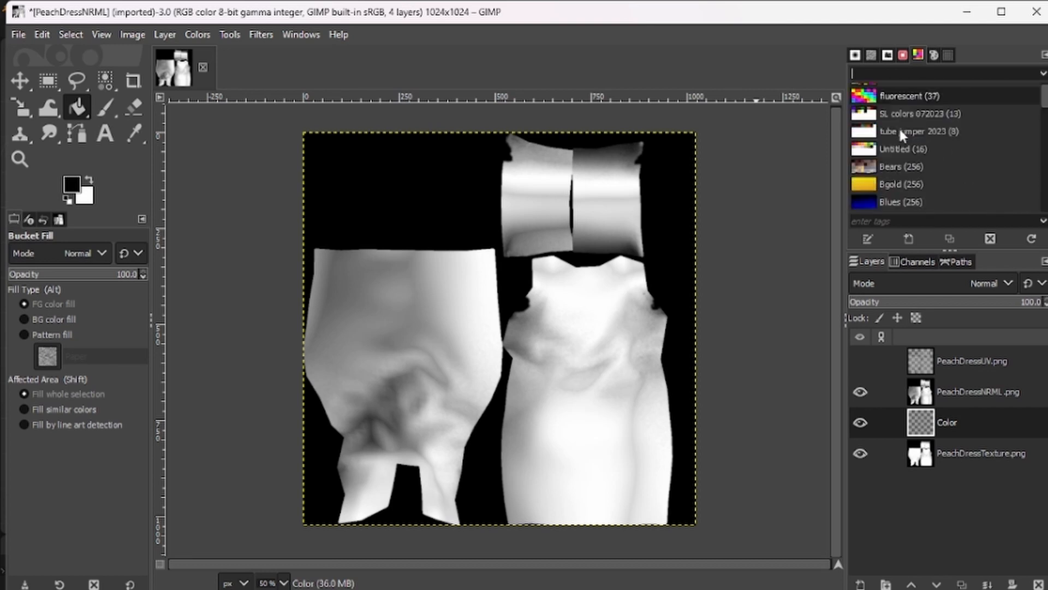
left_click(855, 55)
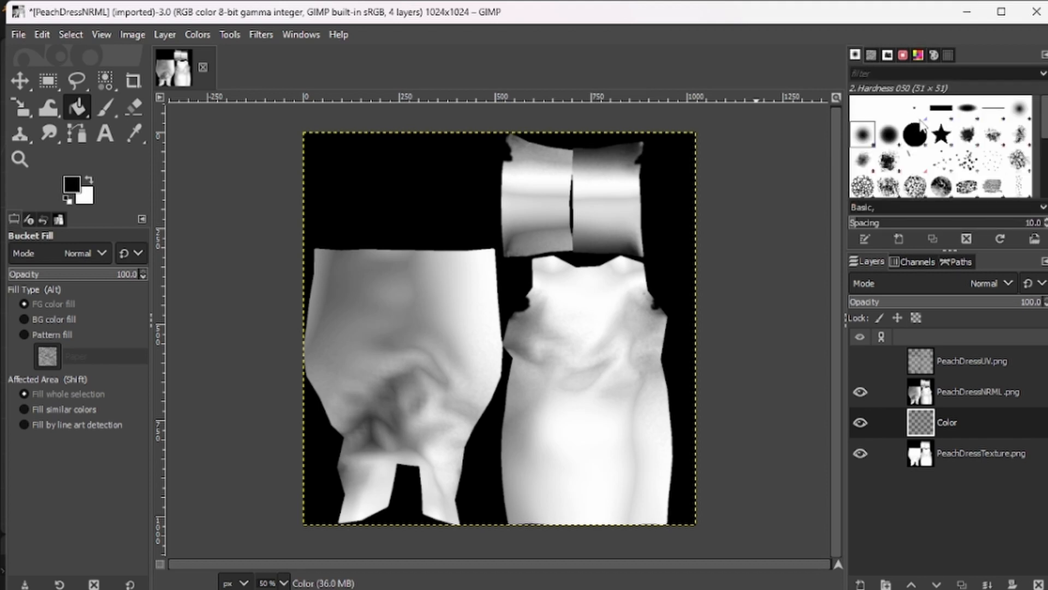
left_click(887, 55)
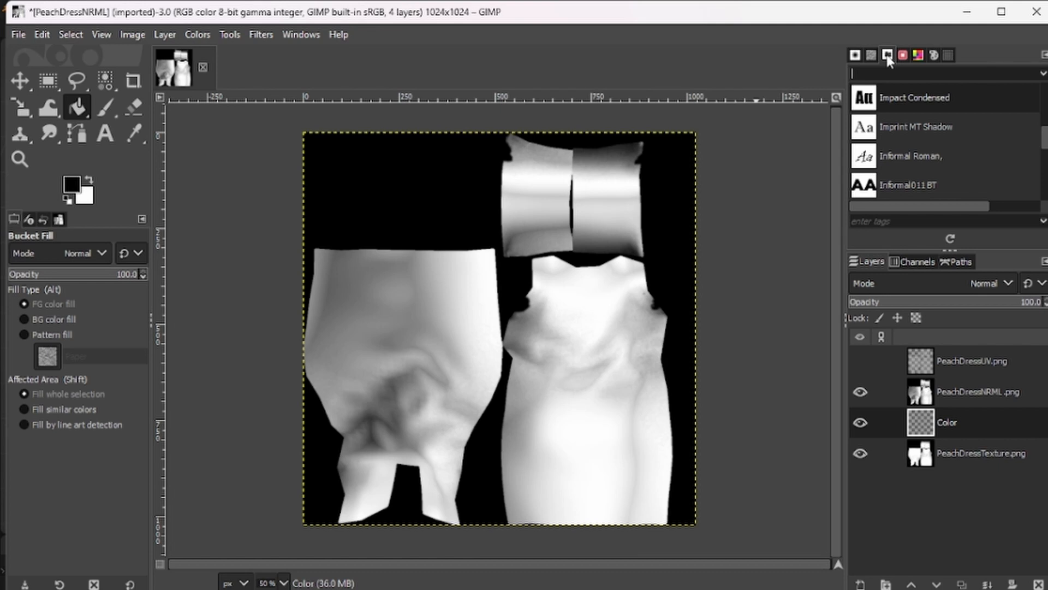
left_click(903, 55)
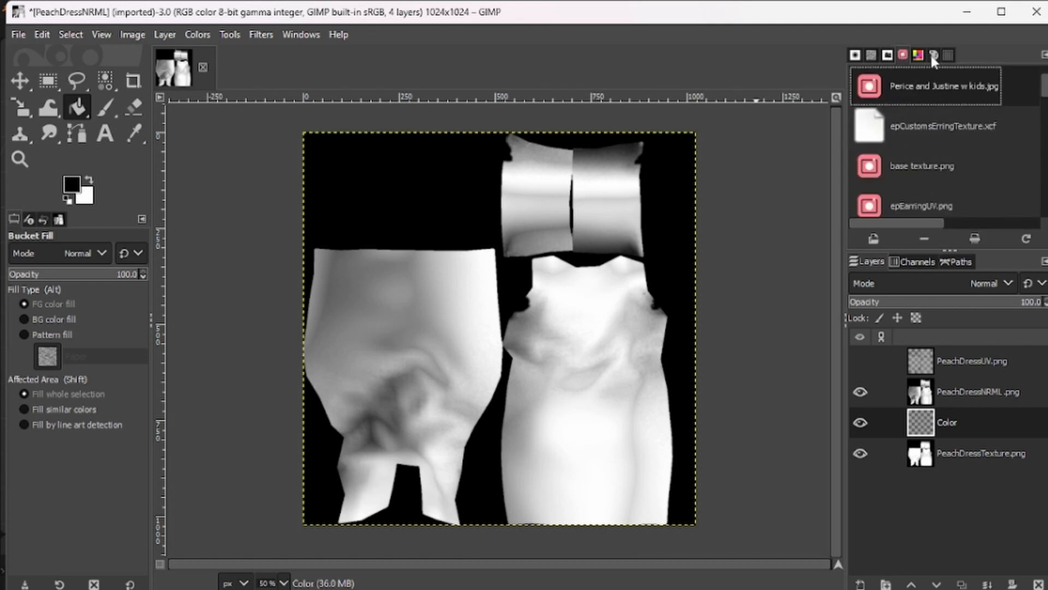
left_click(949, 56)
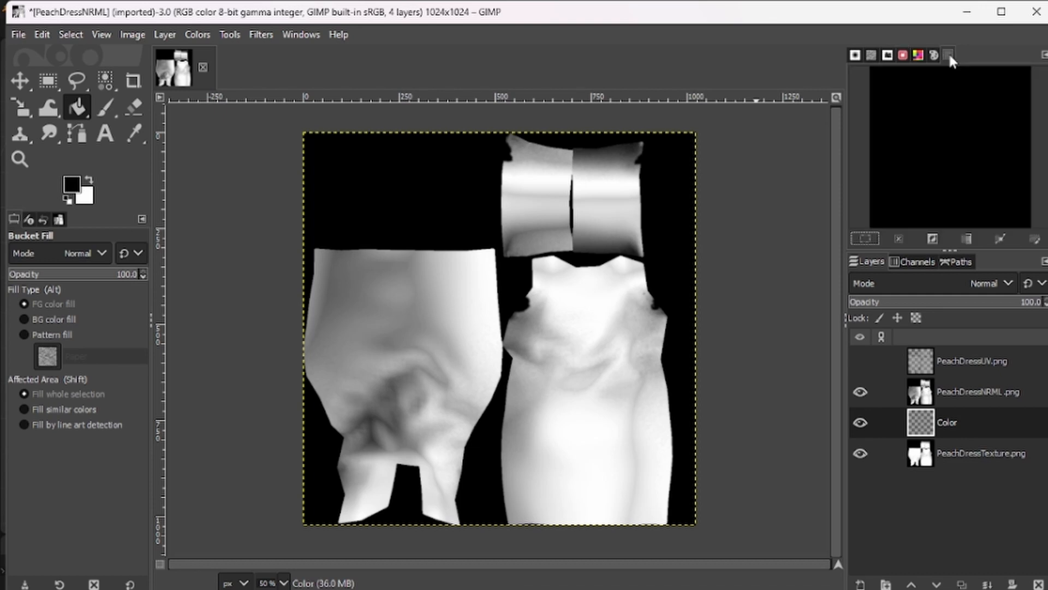
left_click(855, 55)
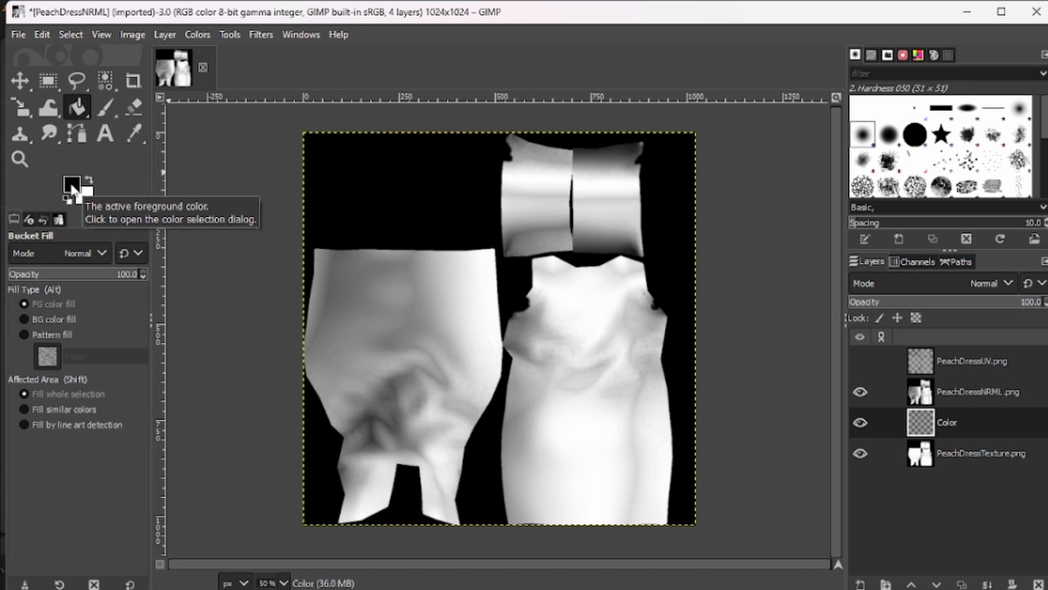
Set the foreground colour to mustard yellow b6a410 and bucket-fill the whole Color layer with it
left_click(88, 181)
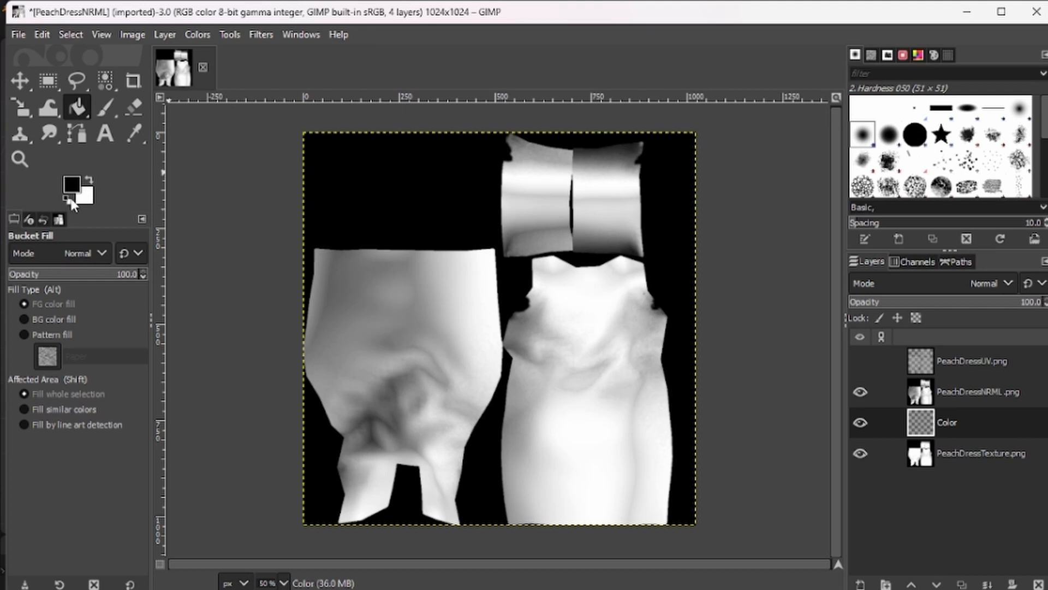
left_click(76, 187)
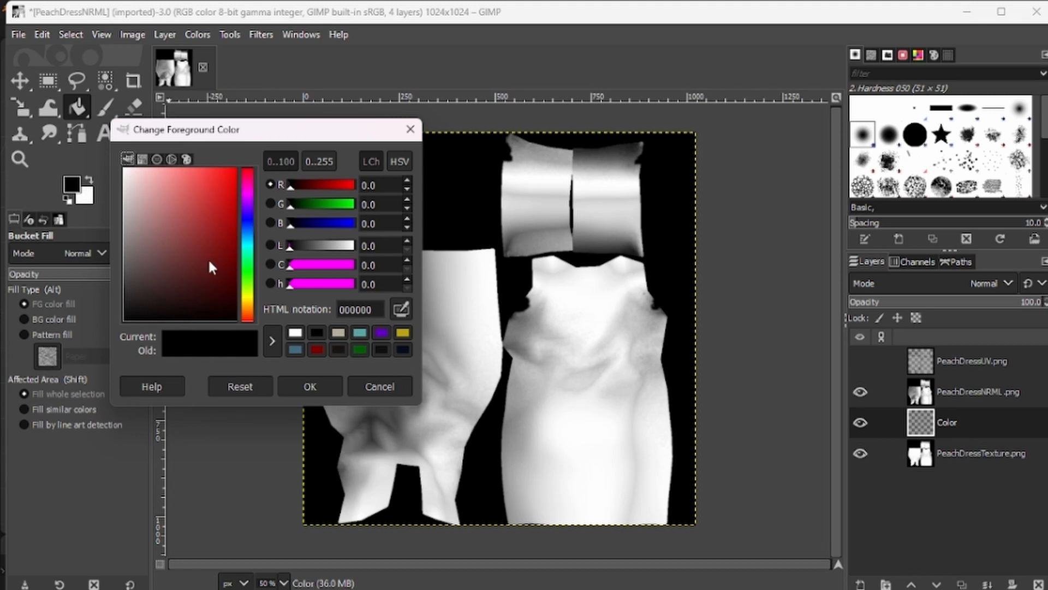
left_click_drag(247, 178, 252, 214)
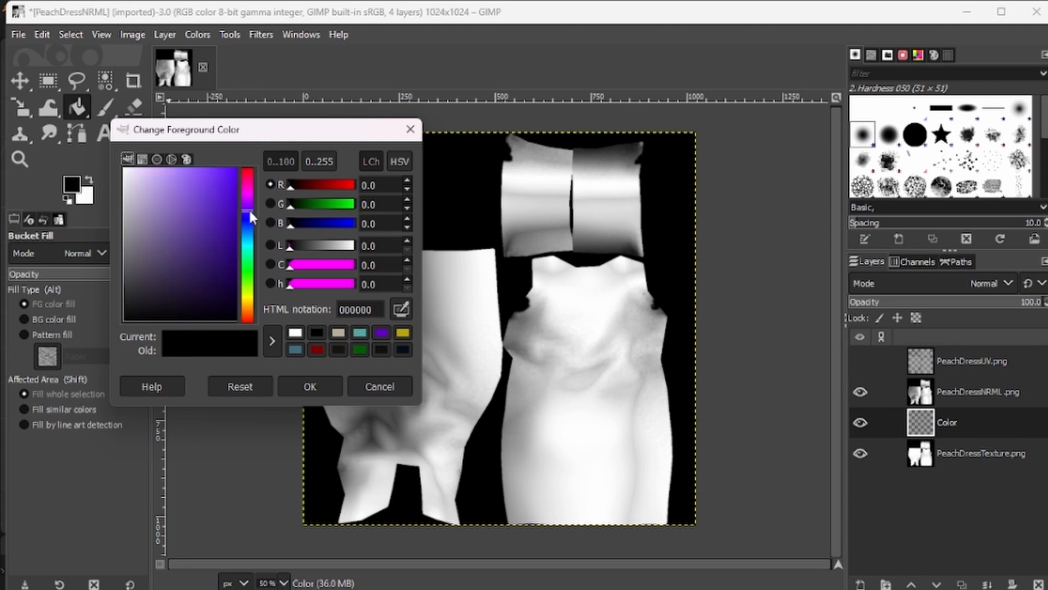
left_click(218, 186)
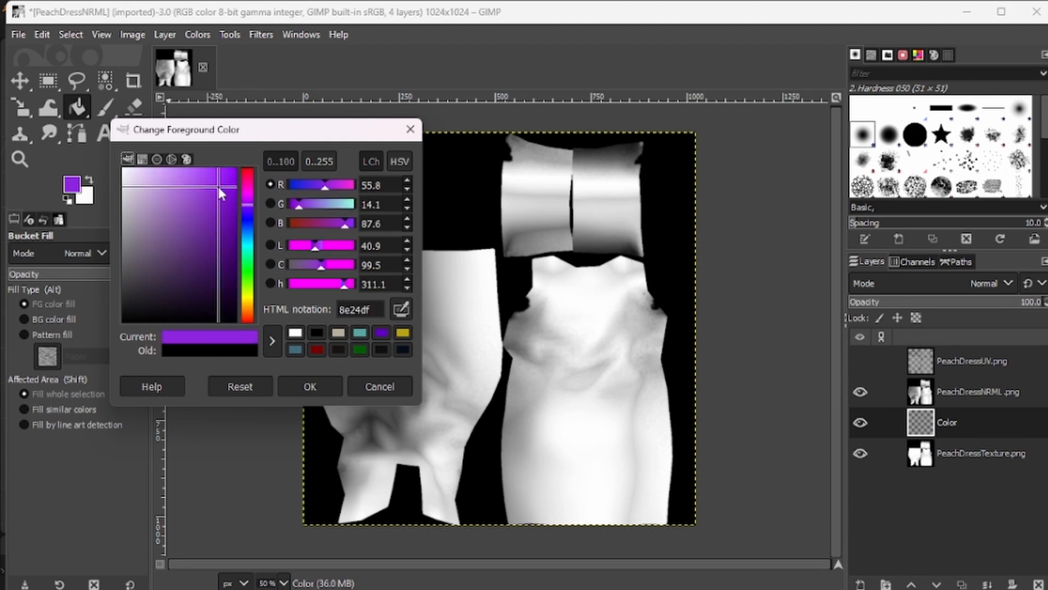
mouse_move(218, 187)
left_mouse_down()
mouse_move(219, 250)
mouse_move(193, 279)
mouse_move(197, 209)
mouse_move(217, 173)
mouse_move(219, 186)
left_mouse_up()
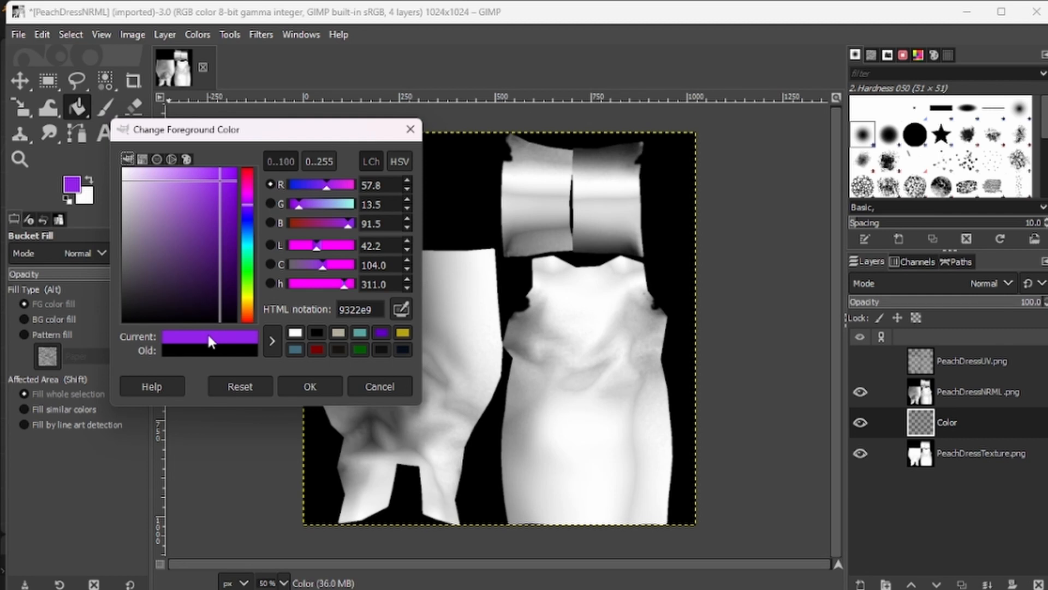
mouse_move(210, 332)
left_mouse_down()
mouse_move(353, 332)
mouse_move(391, 346)
mouse_move(361, 352)
mouse_move(388, 356)
mouse_move(383, 337)
mouse_move(221, 336)
left_mouse_up()
left_click(381, 333)
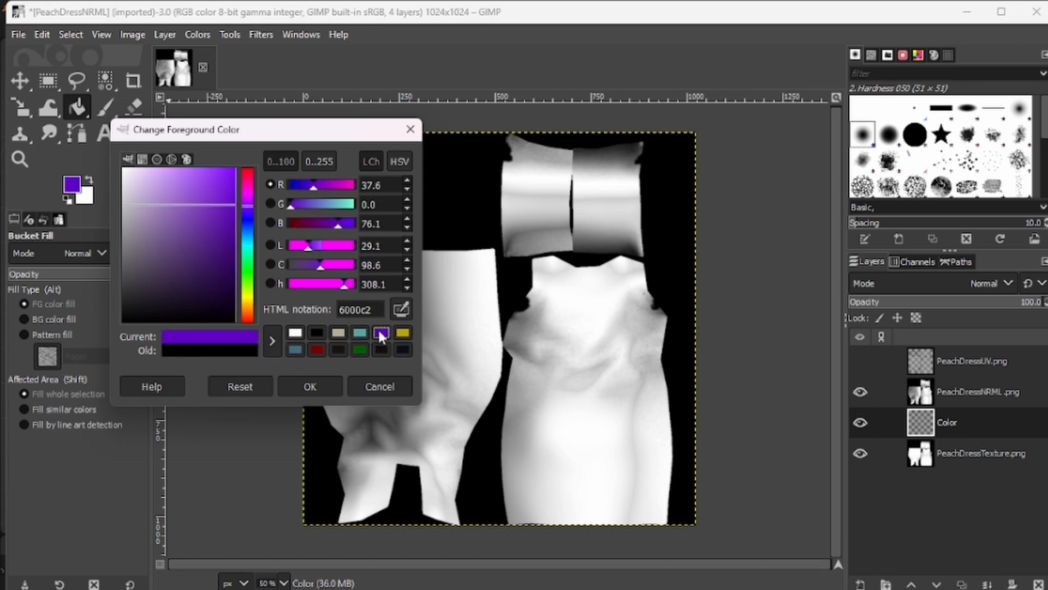
left_click(403, 333)
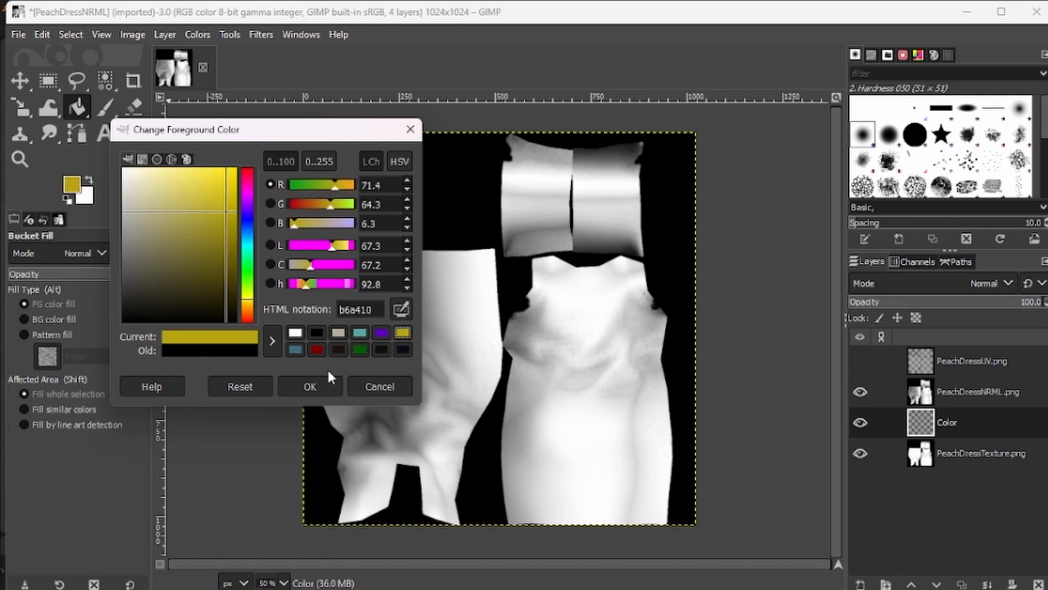
left_click(309, 387)
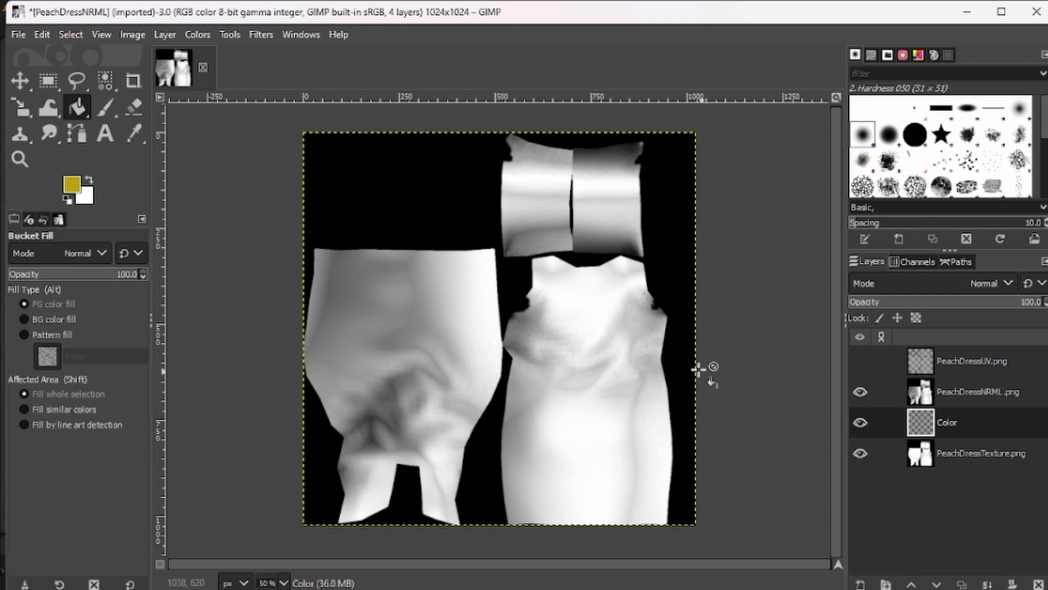
left_click(492, 354)
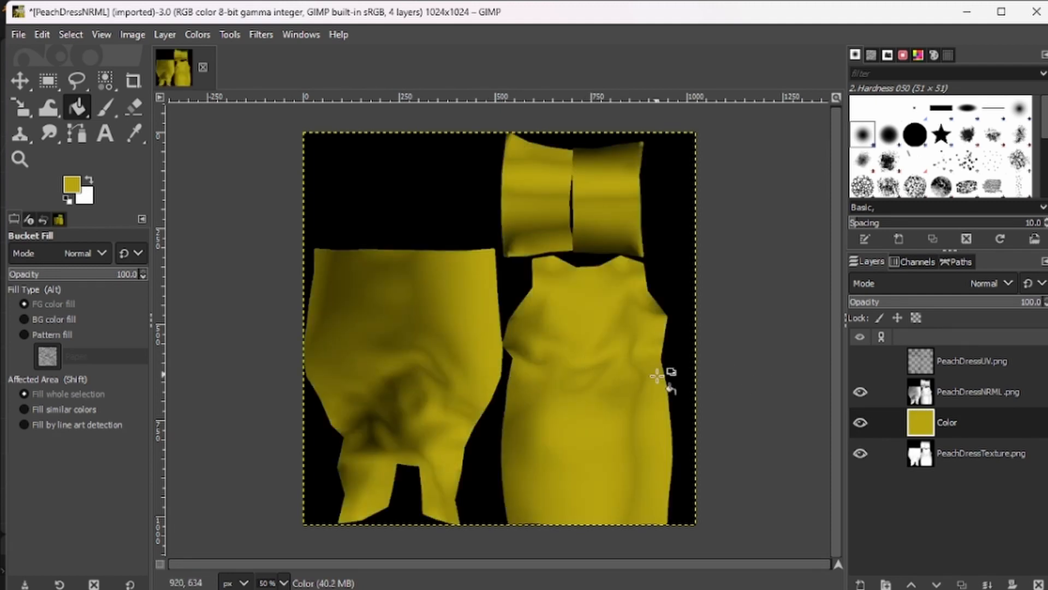
Try the Multiply, Overlay and Grain merge blend modes on the yellow Color layer
left_click(972, 423)
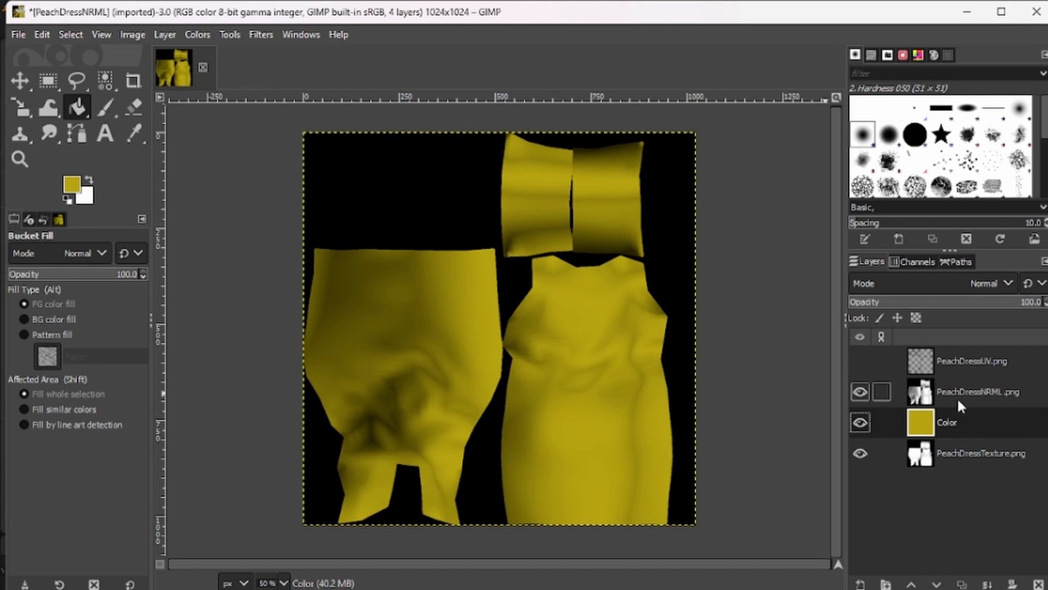
left_click(1007, 282)
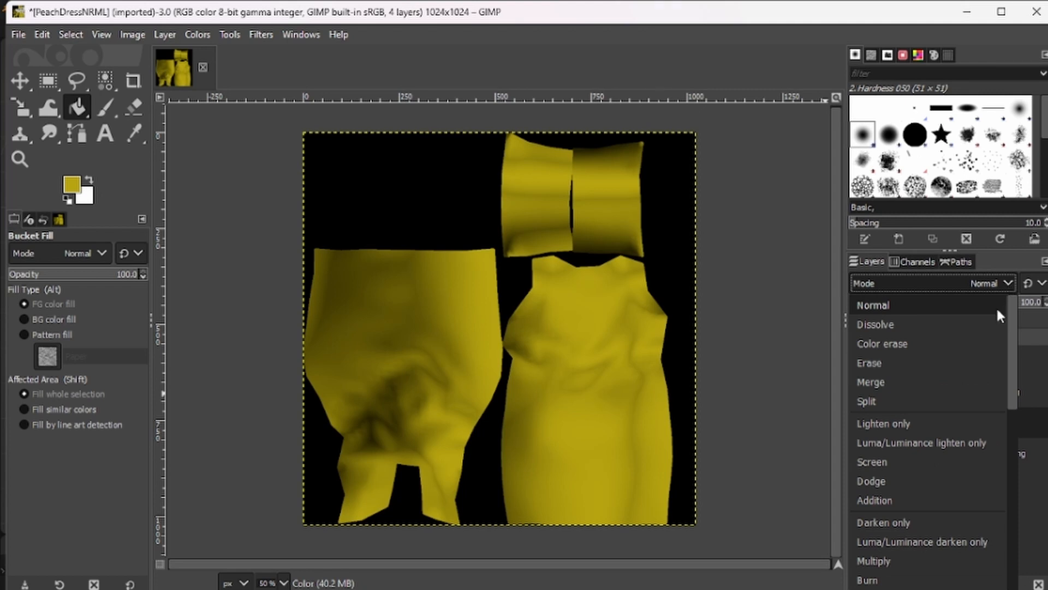
left_click(889, 558)
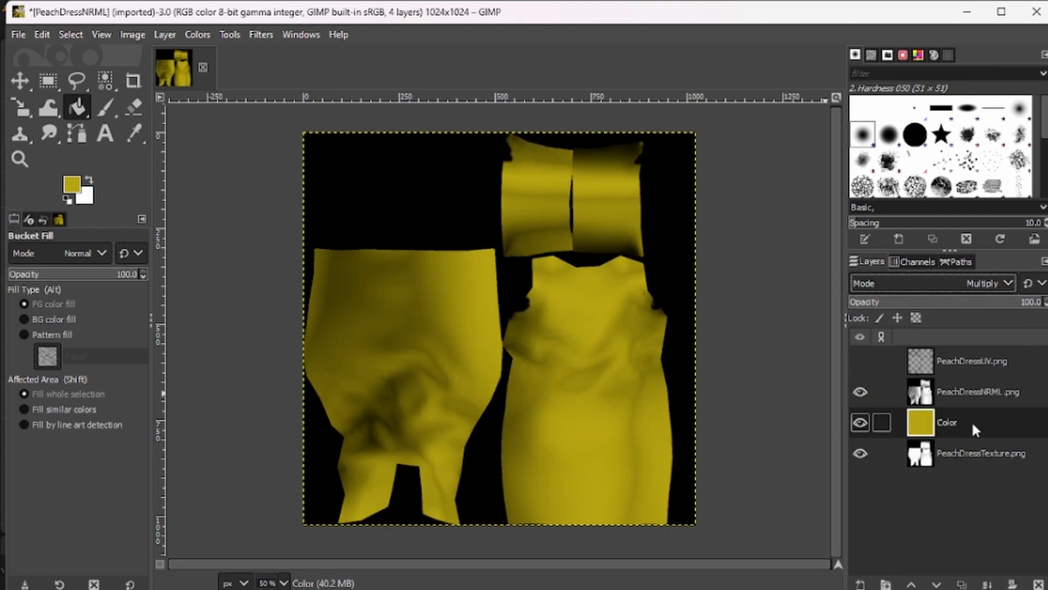
left_click(1009, 284)
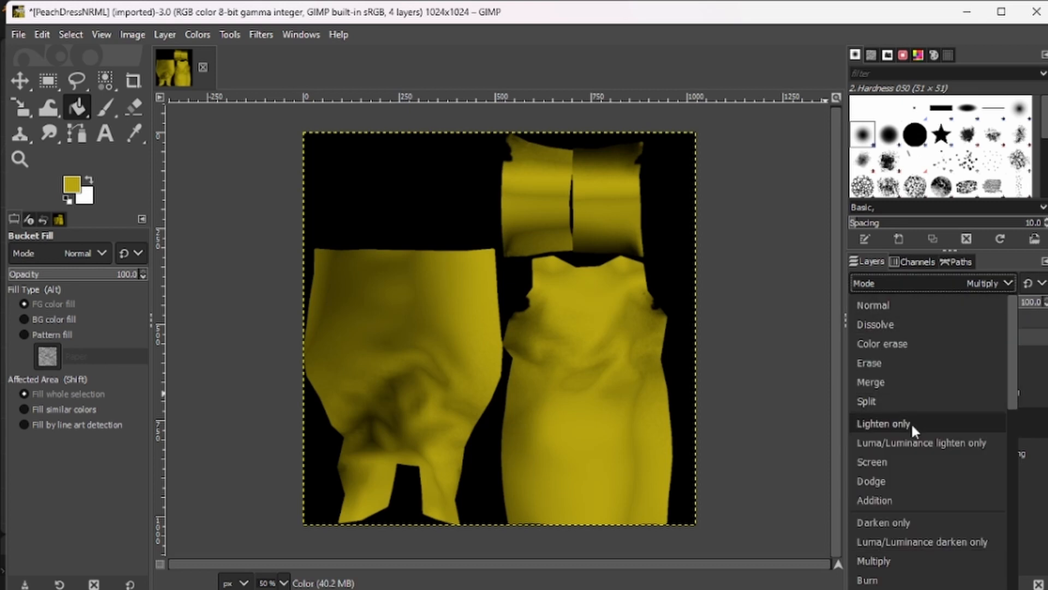
scroll(917, 454, "down", 3)
scroll(918, 464, "down", 3)
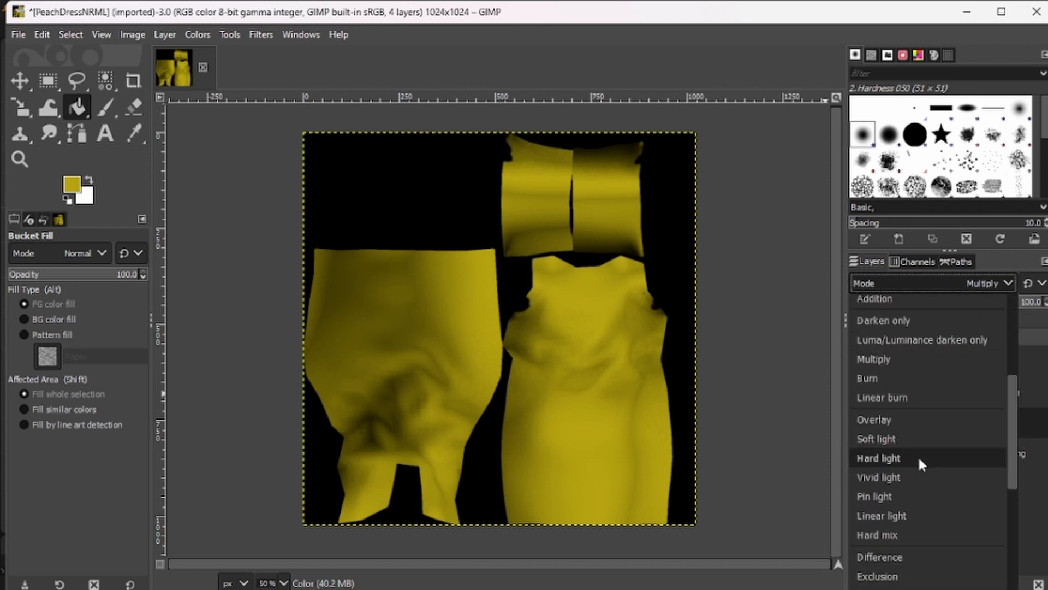
left_click(904, 419)
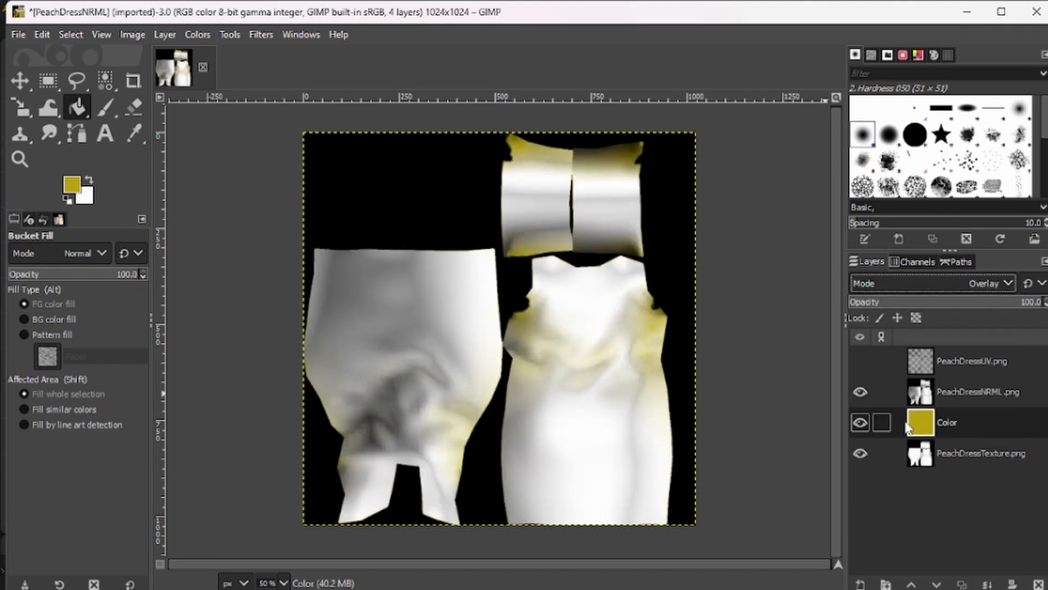
left_click(1004, 282)
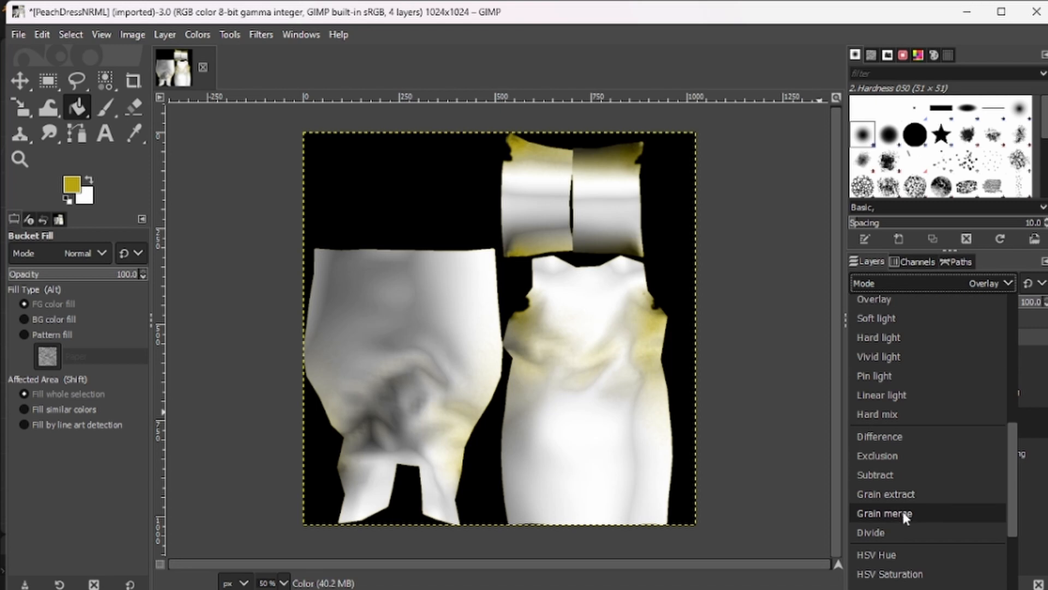
left_click(907, 513)
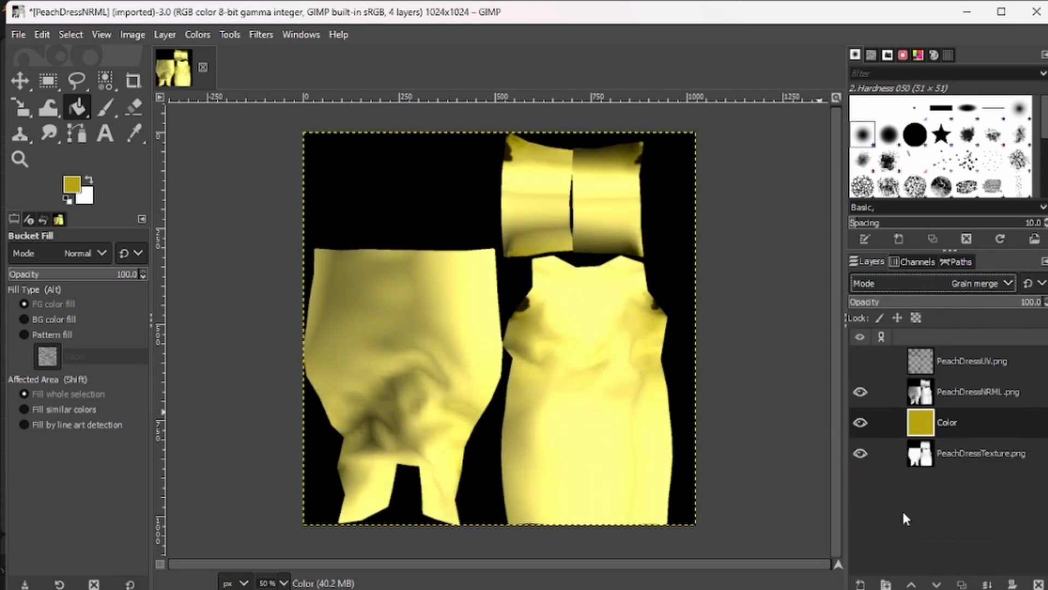
Try the Burn and Dodge blend modes on the yellow Color layer, and settle on Multiply
left_click(1008, 281)
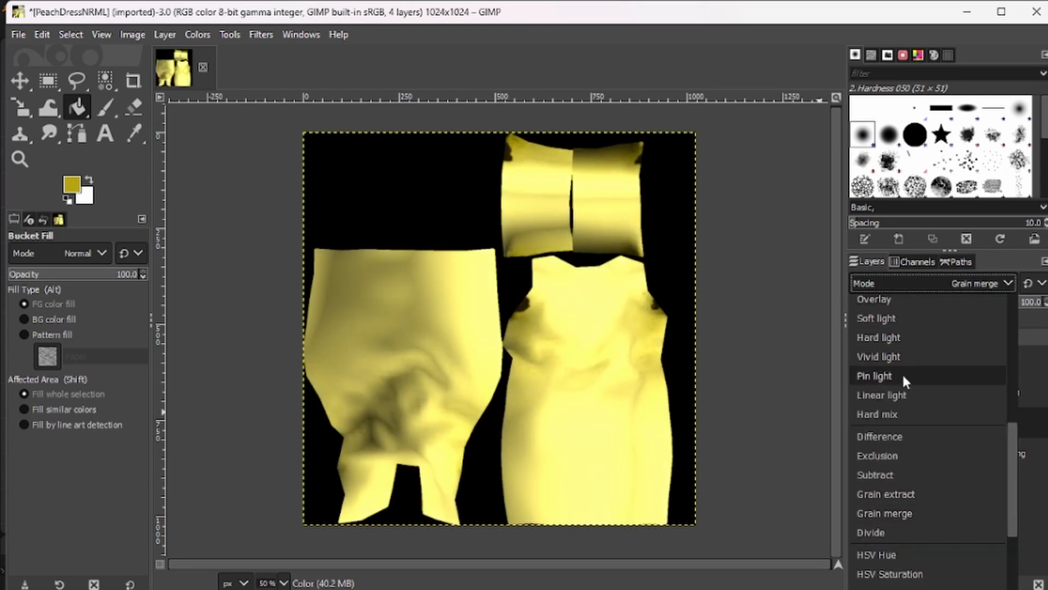
scroll(900, 379, "up", 3)
left_click(872, 338)
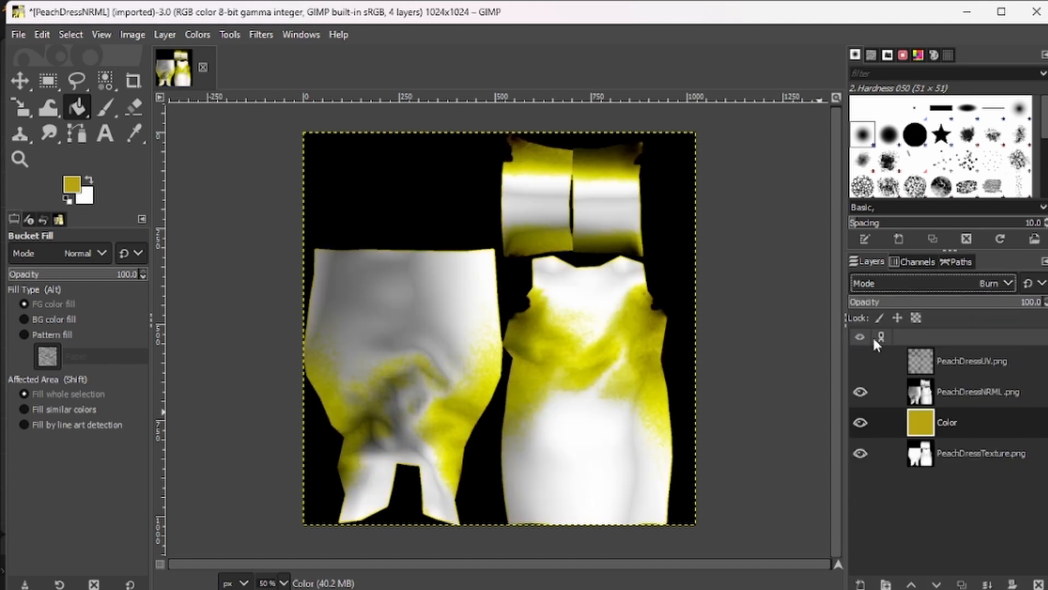
left_click(1004, 281)
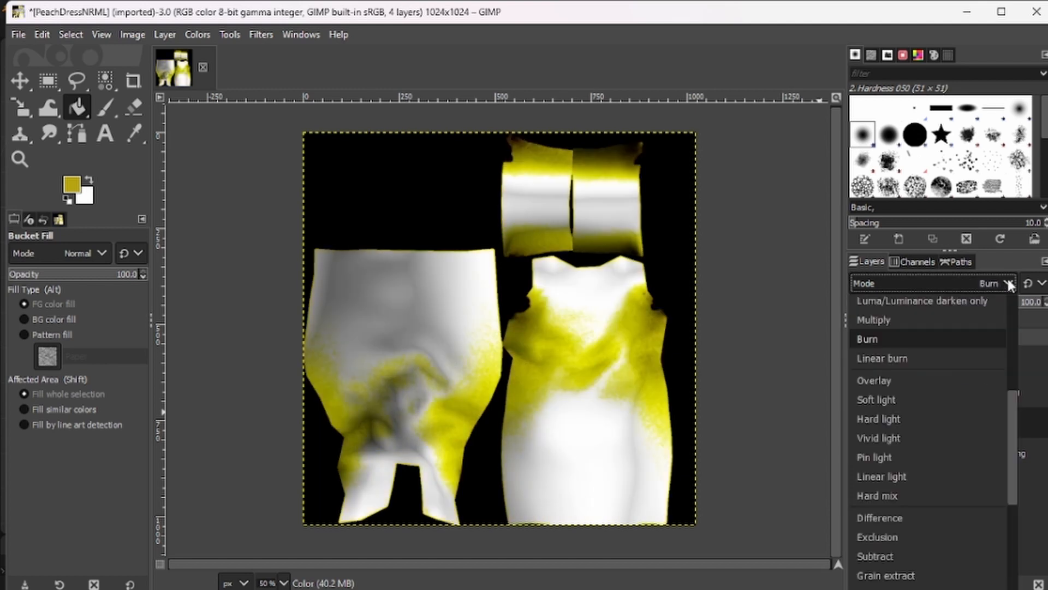
scroll(887, 329, "up", 2)
left_click(881, 322)
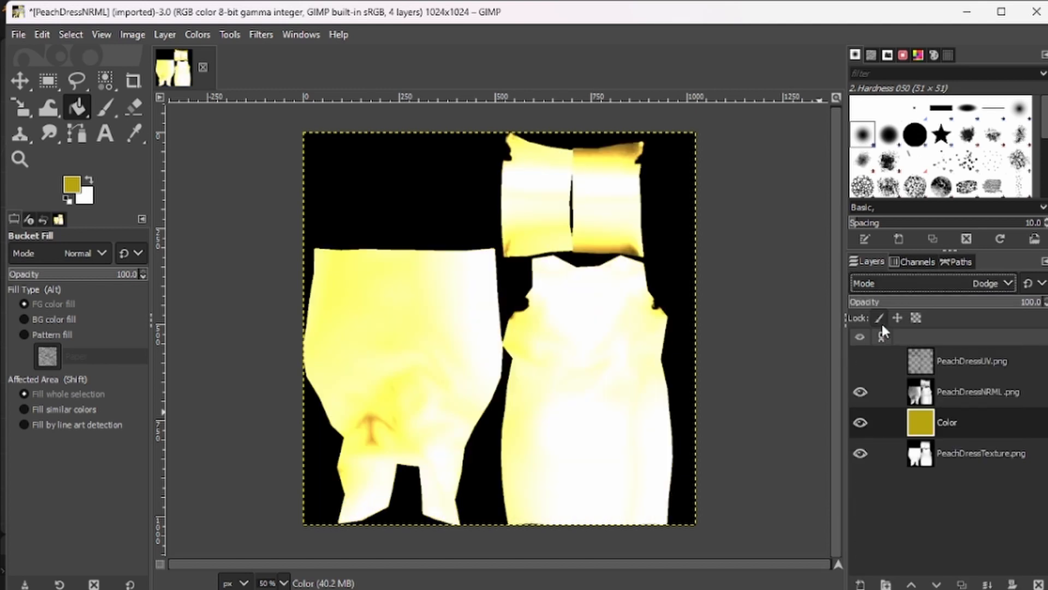
left_click(1007, 280)
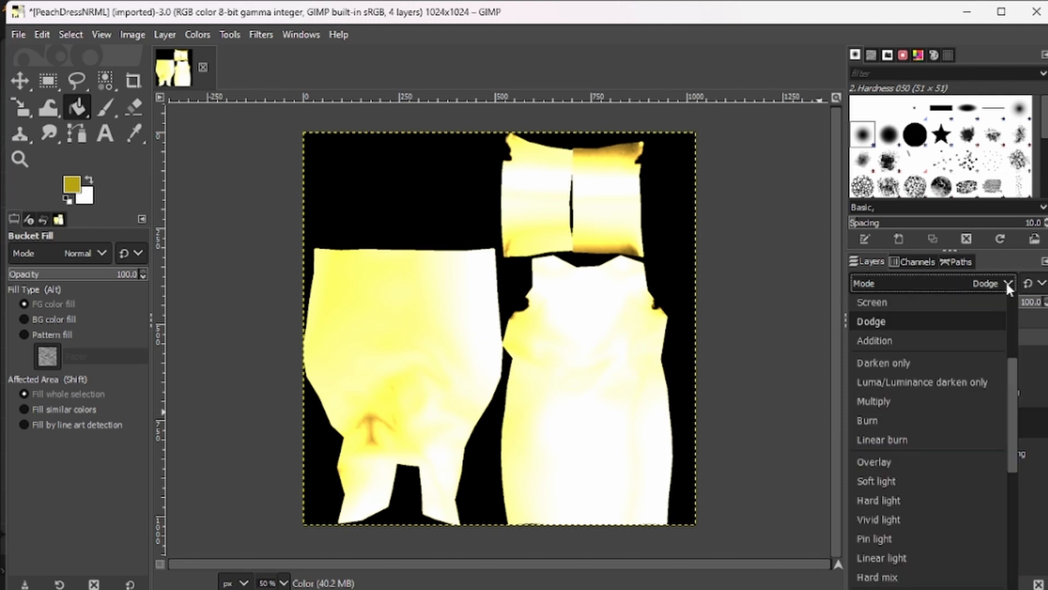
left_click(890, 403)
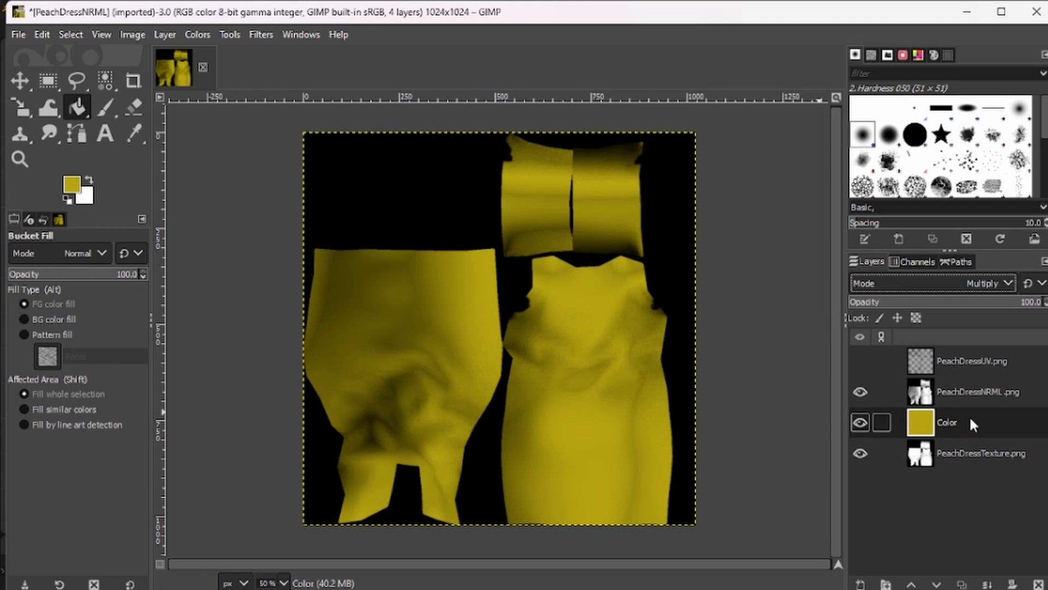
Add a new transparent layer named Light above the Color layer and bucket-fill it with white
left_click(861, 585)
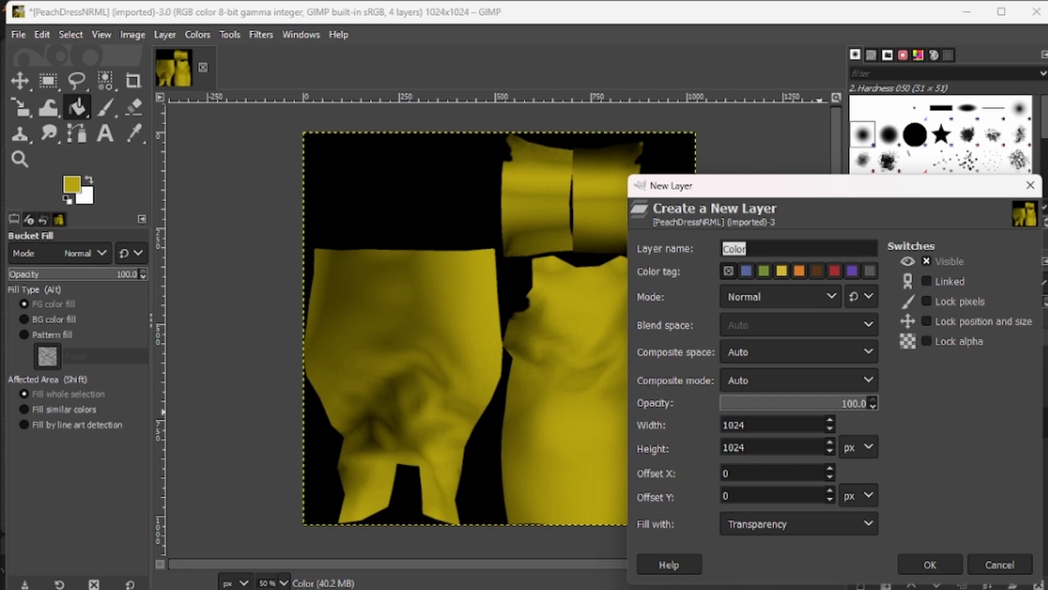
type("Light")
key("Return")
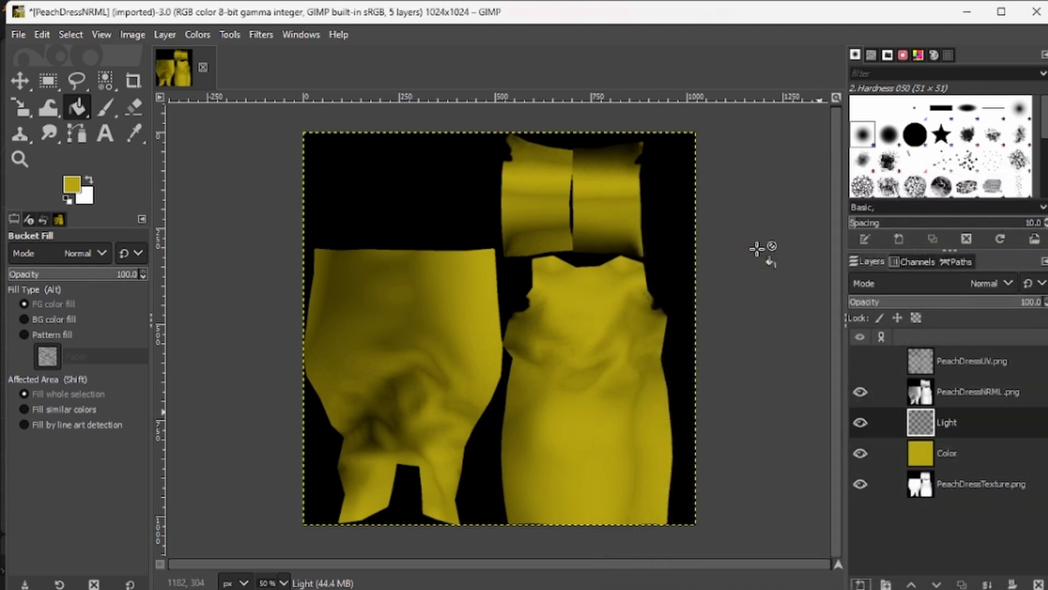
key("x")
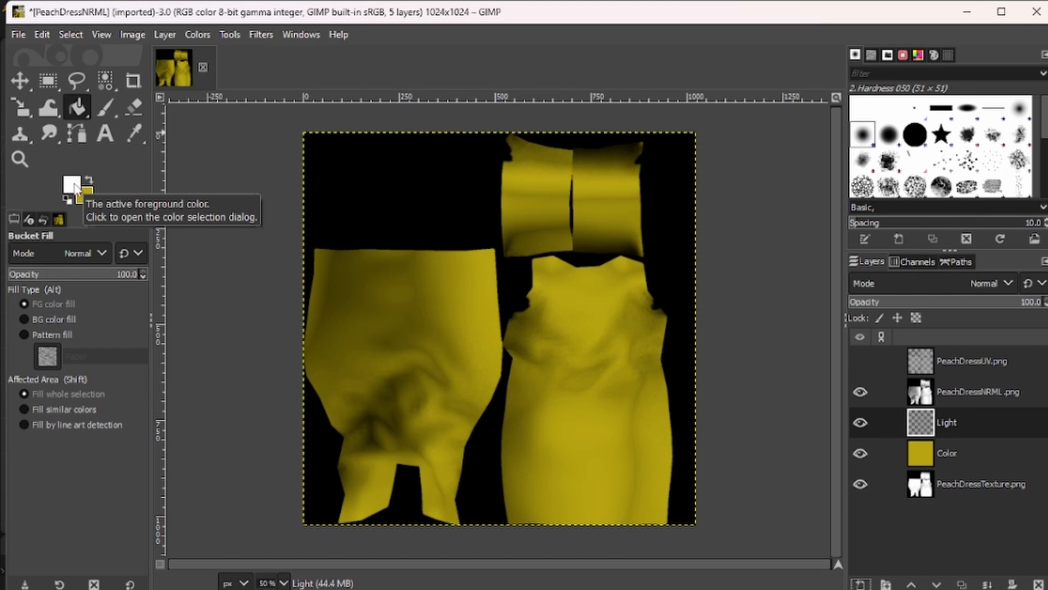
left_click(483, 326)
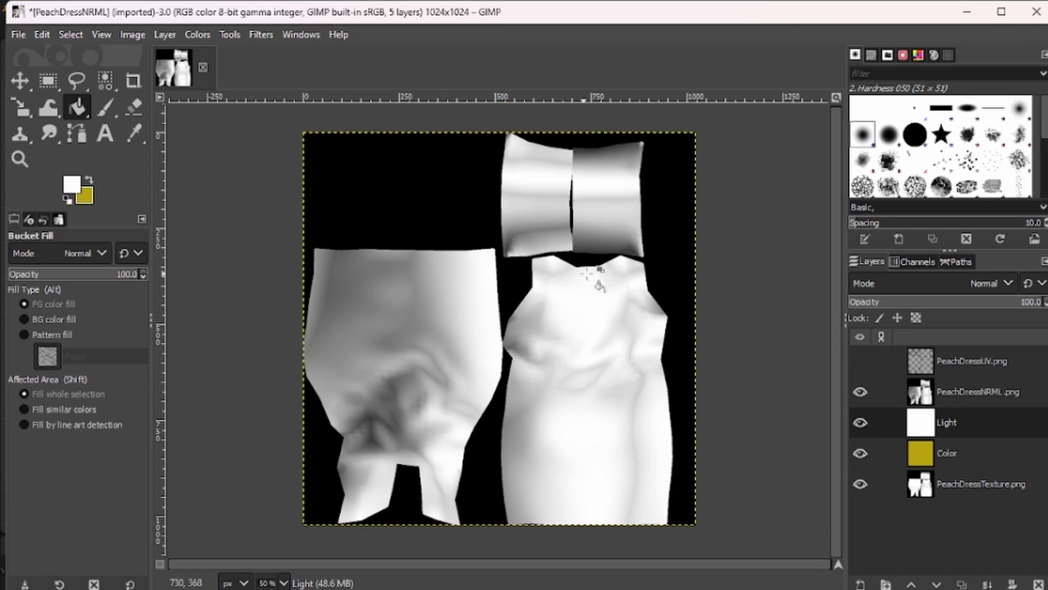
Set the Light layer's blend mode to Overlay and compare the dress with the layer hidden and shown
left_click(1007, 283)
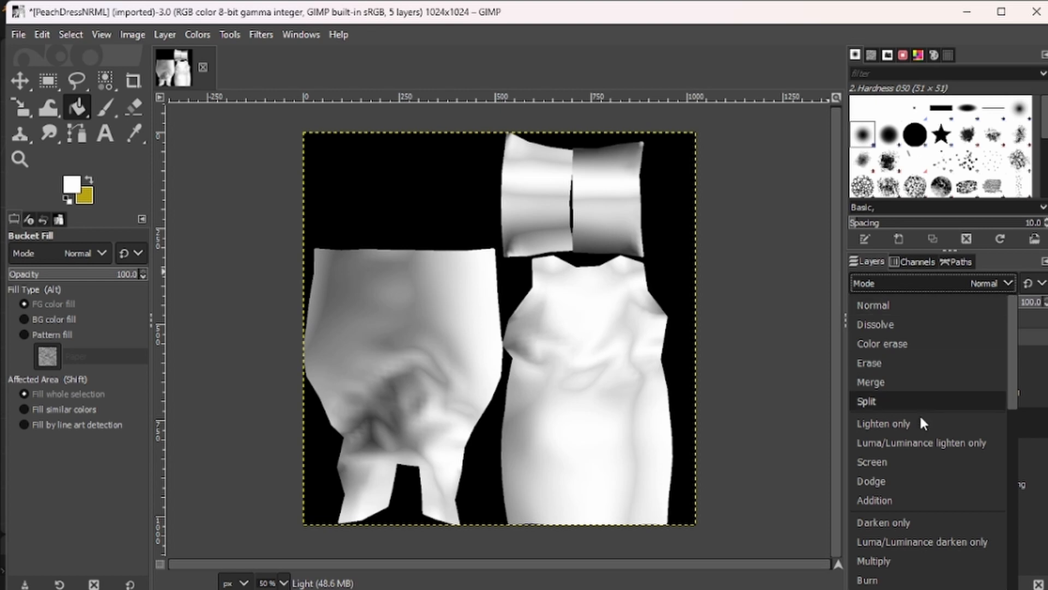
scroll(915, 453, "down", 3)
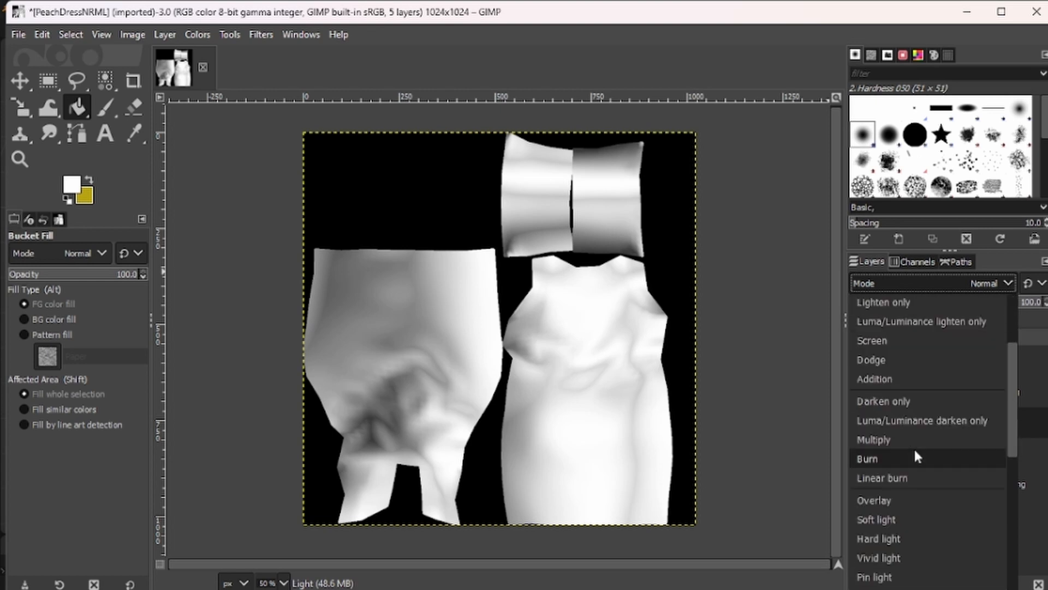
left_click(892, 498)
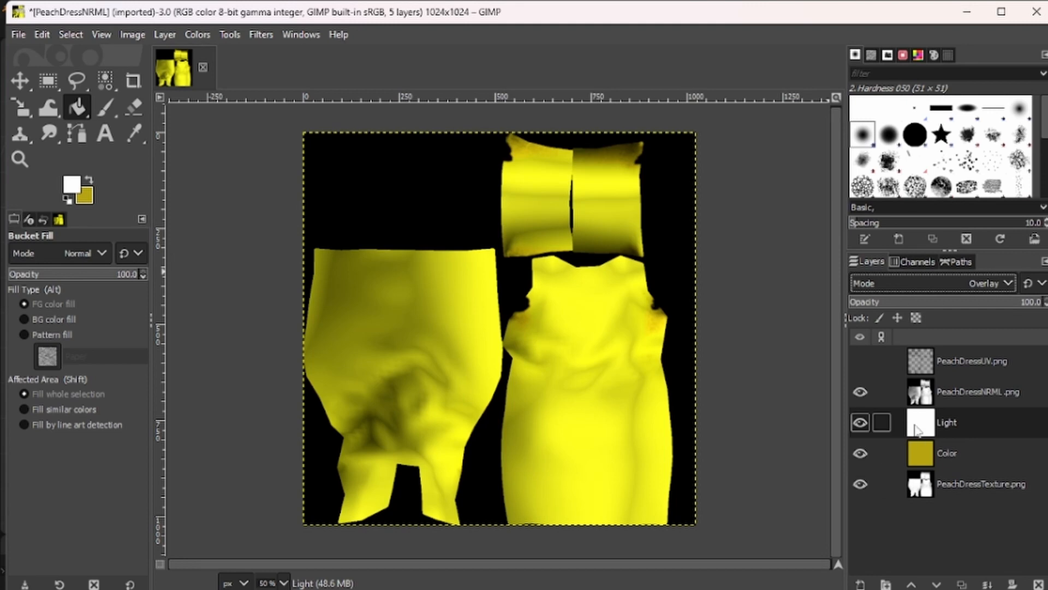
left_click(860, 422)
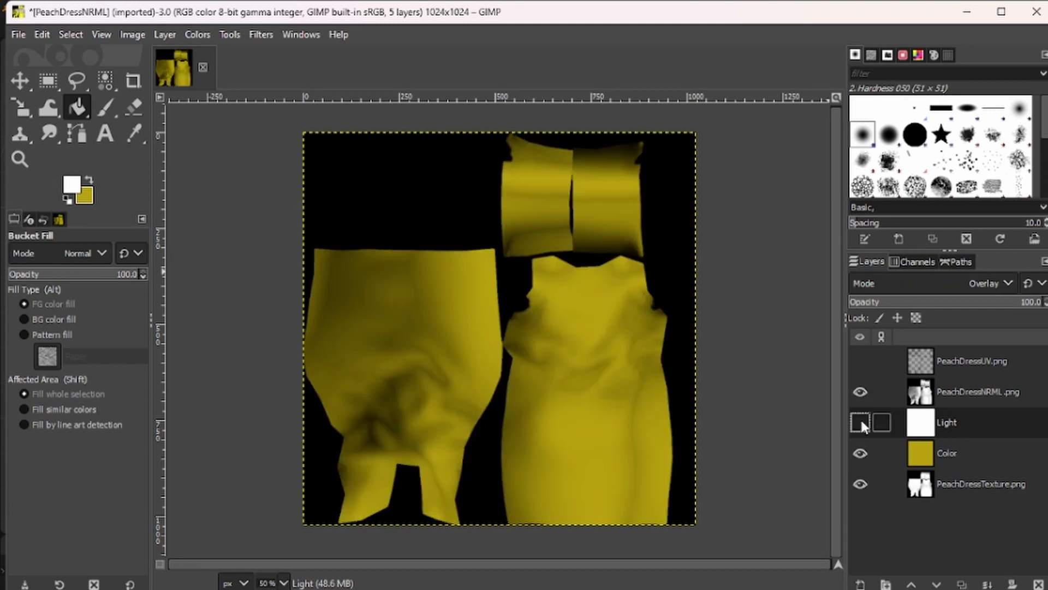
left_click(861, 422)
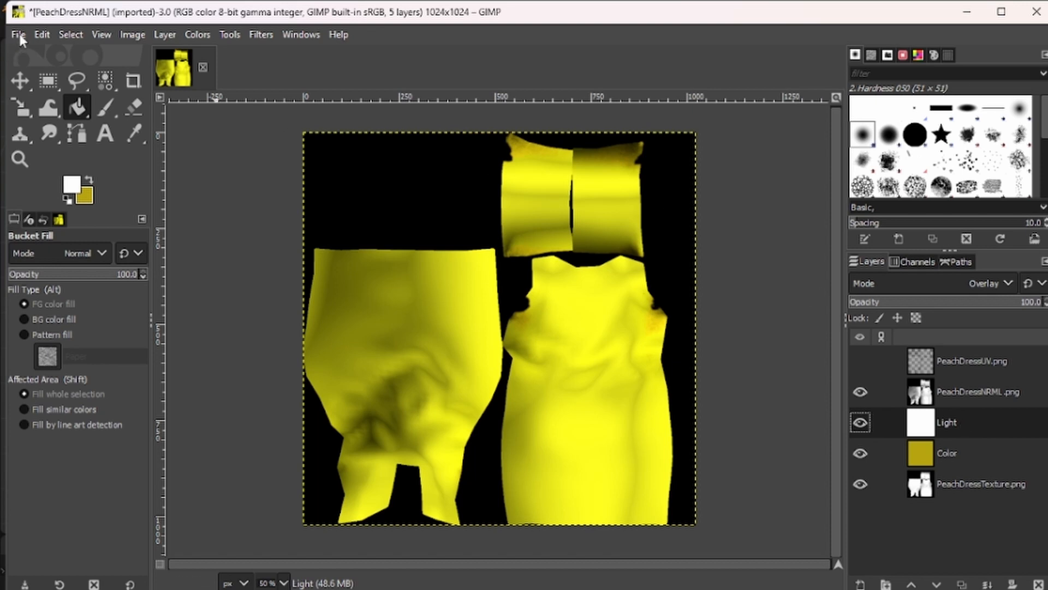
Import CheetahPrintChristmas.png from the textures folder in IKWE 2022 as a layer directly above the Color layer
left_click(948, 452)
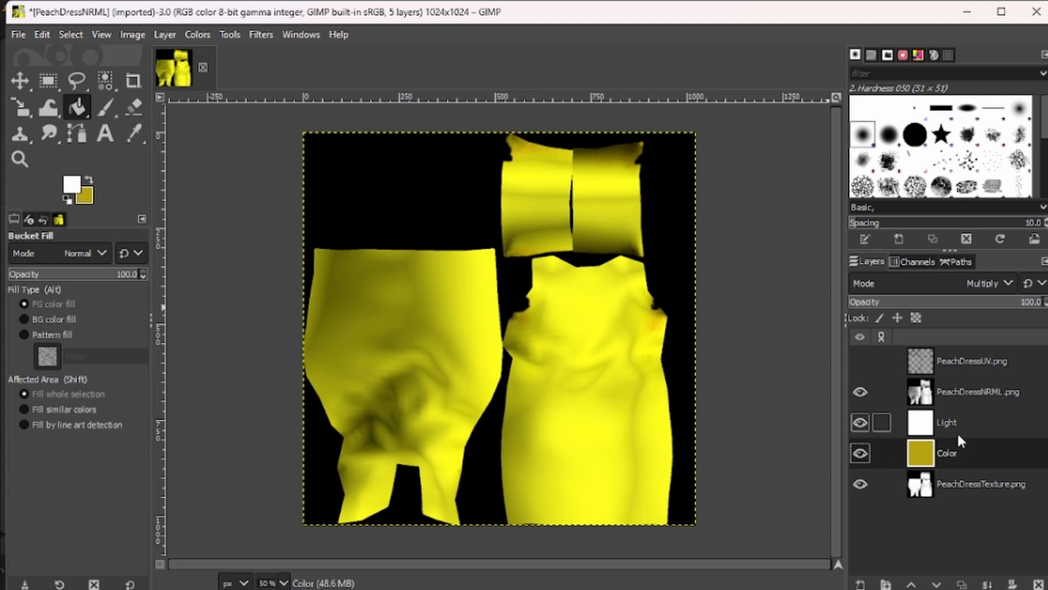
left_click(18, 36)
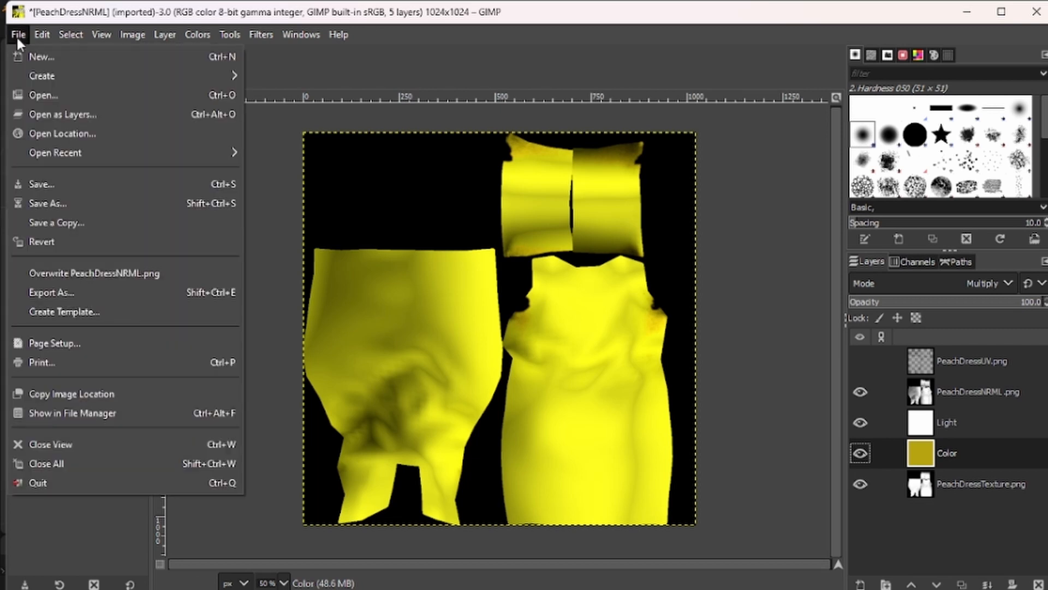
left_click(41, 114)
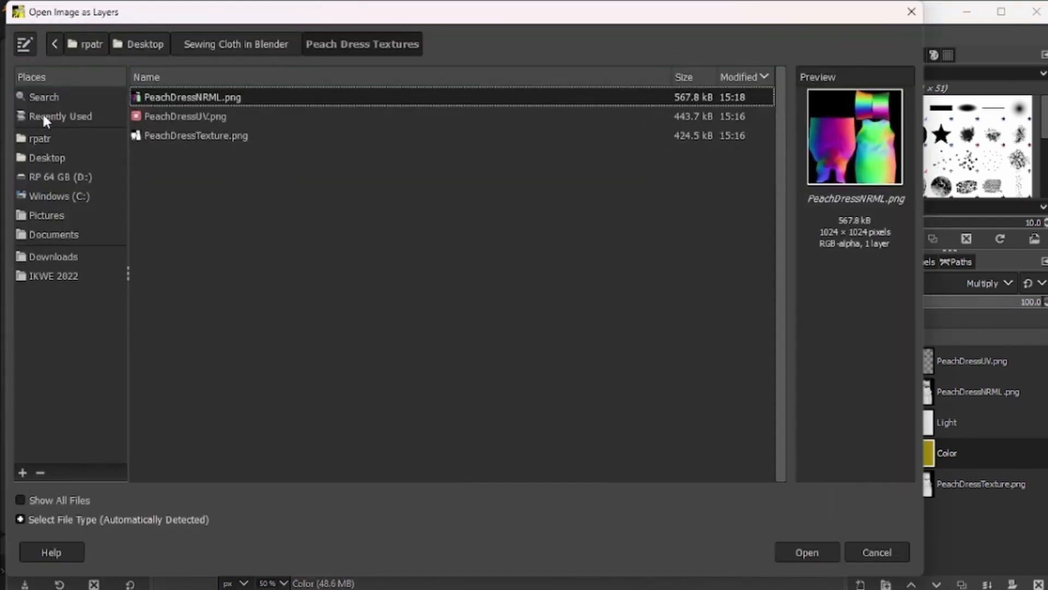
left_click(52, 276)
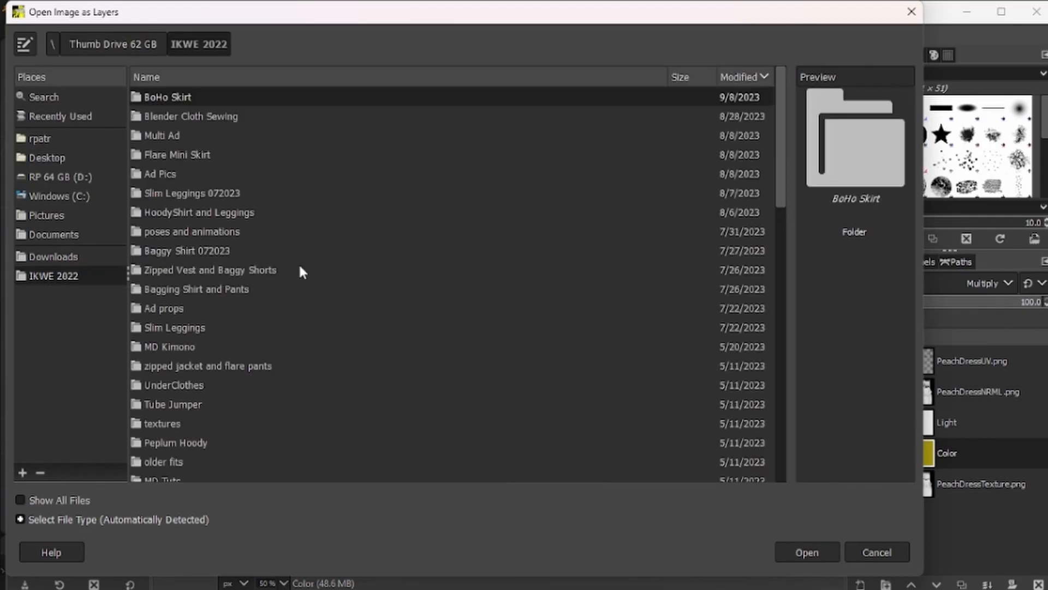
scroll(306, 263, "down", 3)
left_click(155, 324)
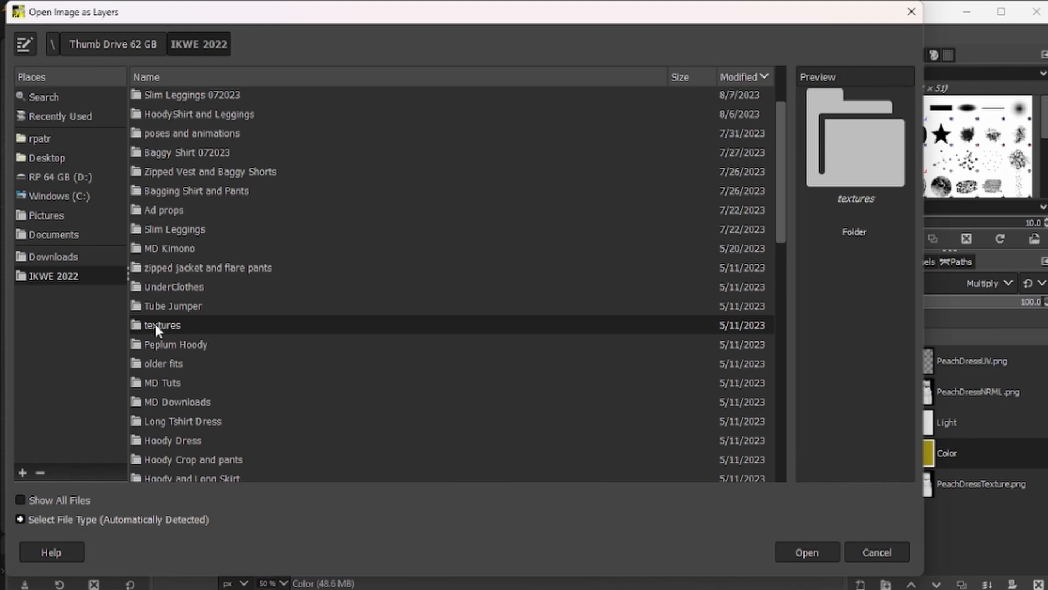
double_click(156, 324)
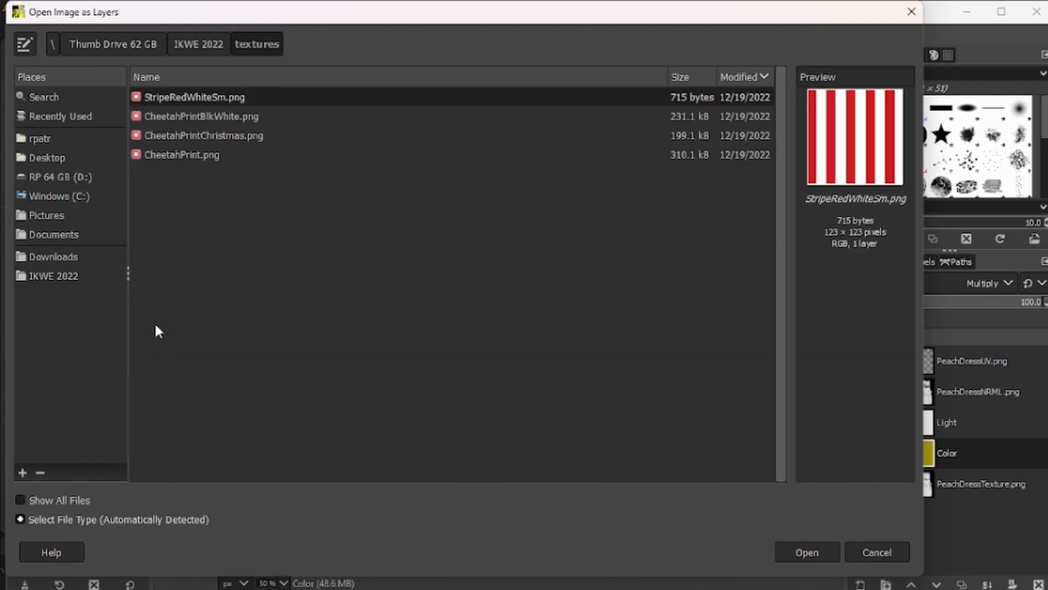
left_click(199, 120)
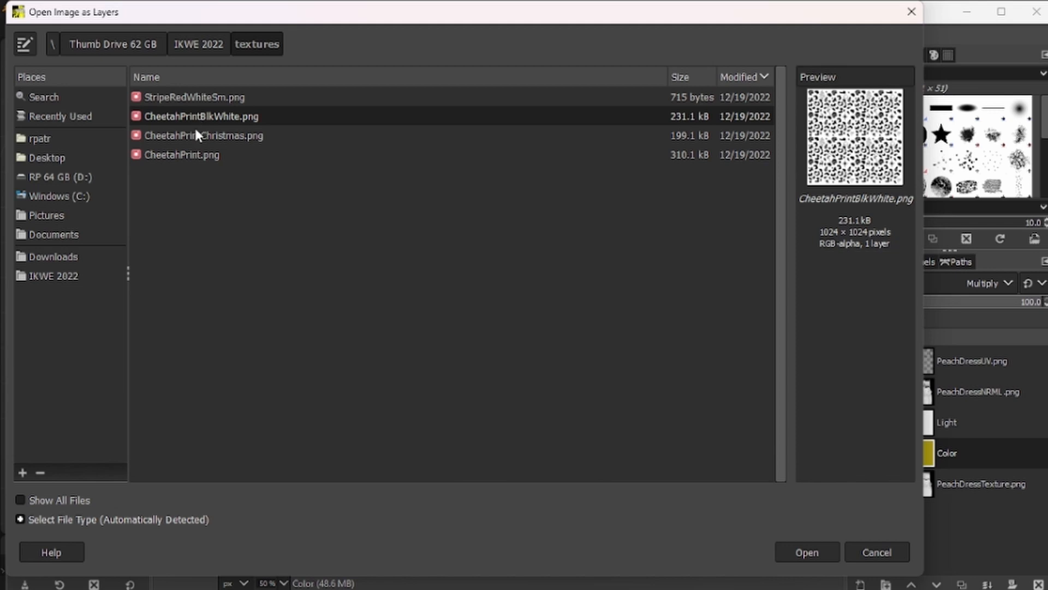
left_click(195, 137)
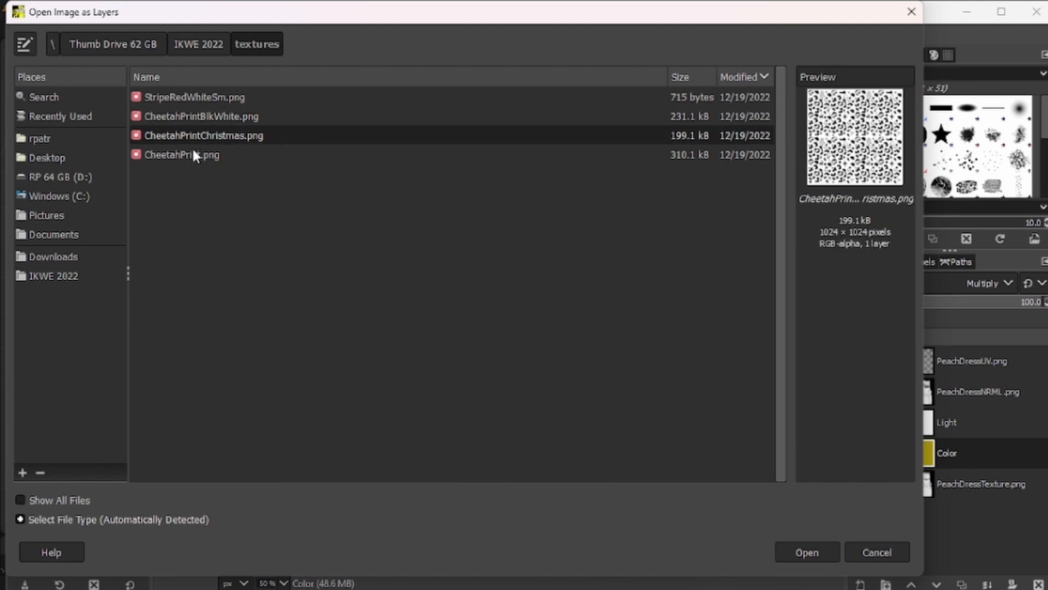
left_click(188, 155)
left_click(190, 137)
left_click(806, 553)
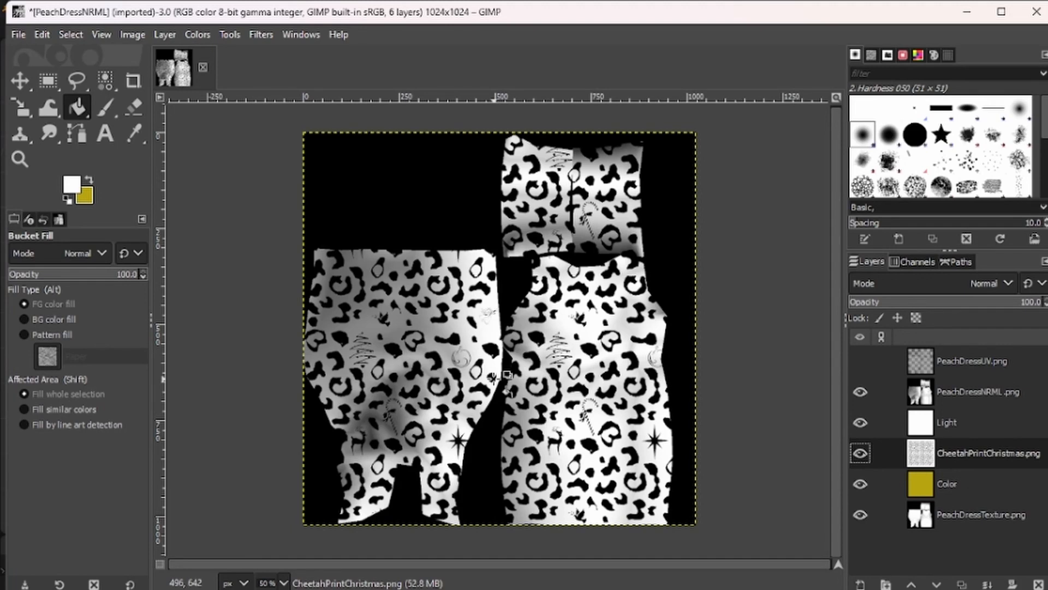
Set the cheetah print layer's blend mode to Multiply and compare the result with the Color layer hidden and shown
left_click(1007, 283)
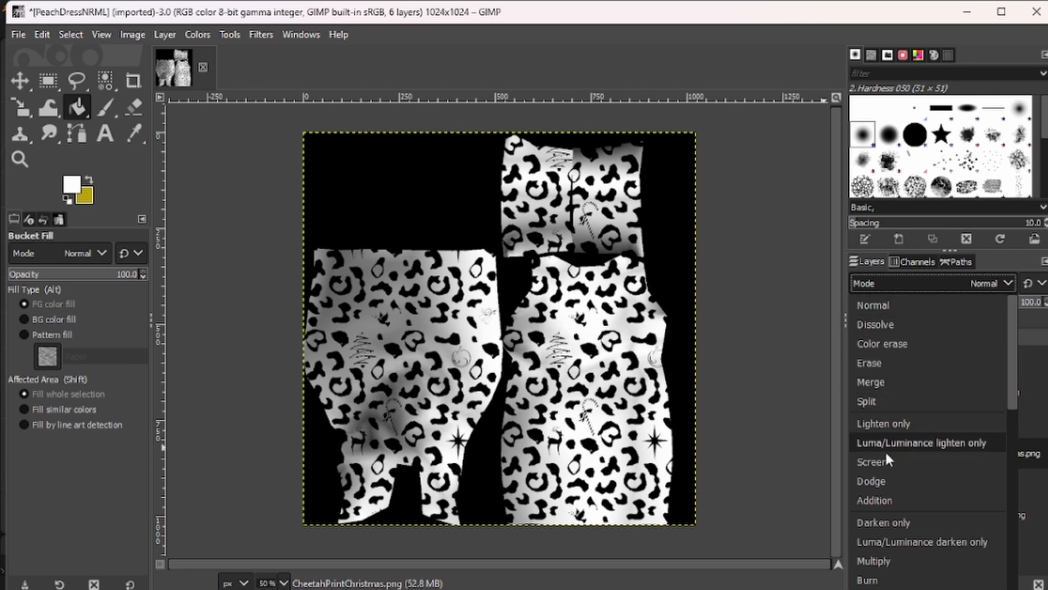
left_click(883, 561)
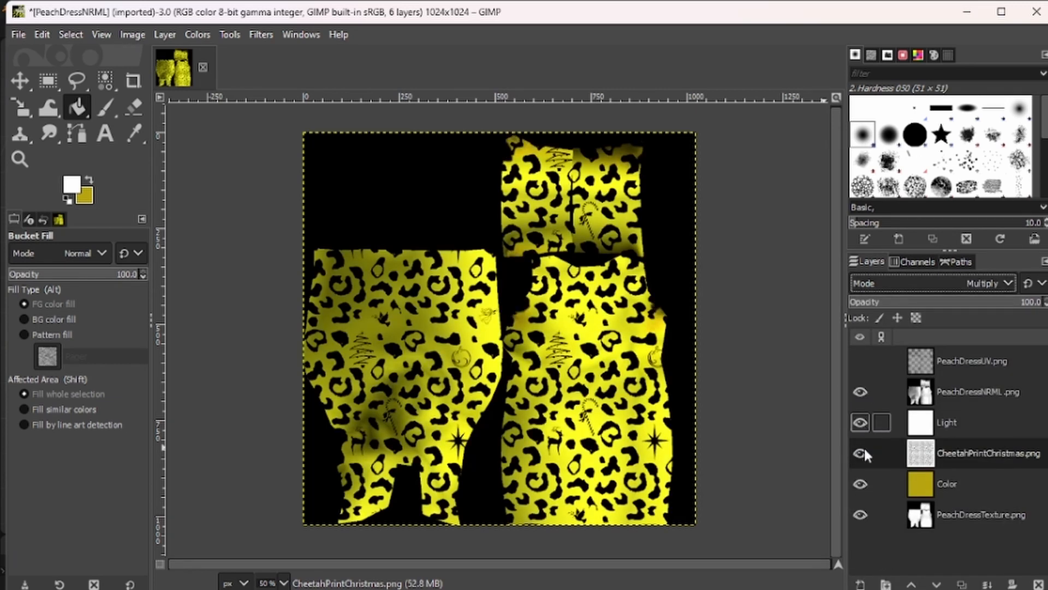
left_click(861, 483)
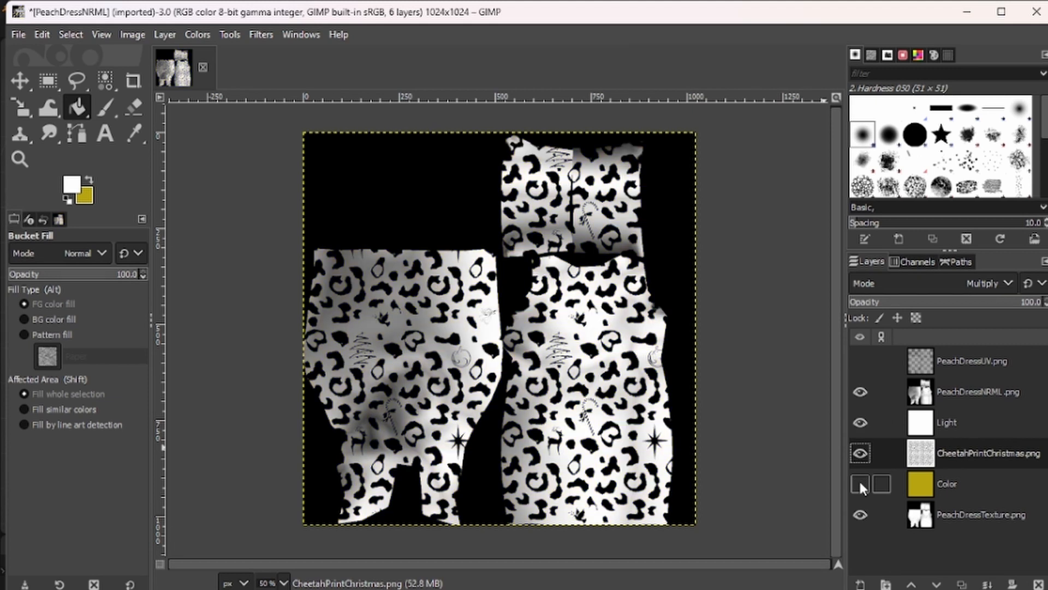
left_click(860, 482)
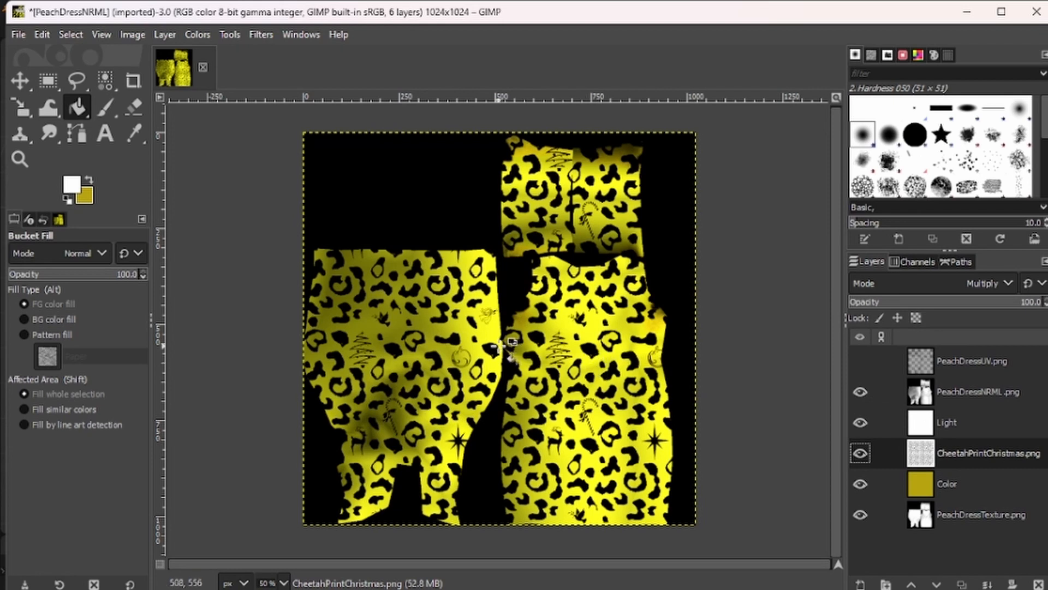
Export the combined image as PeachDressTextureYellowCheetahXmas.png to the Peach Dress Textures folder
left_click(20, 36)
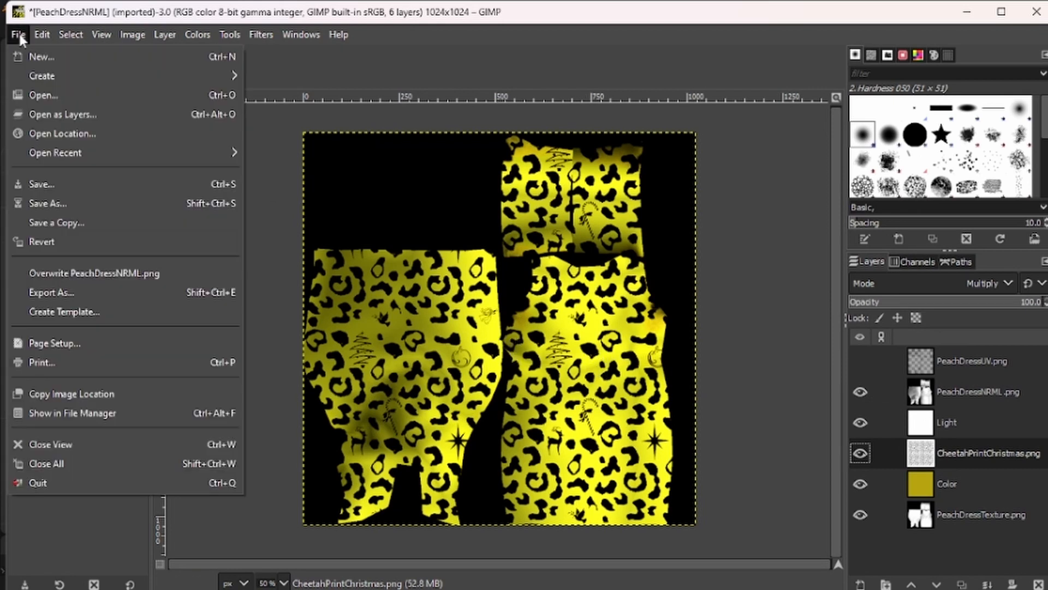
left_click(73, 291)
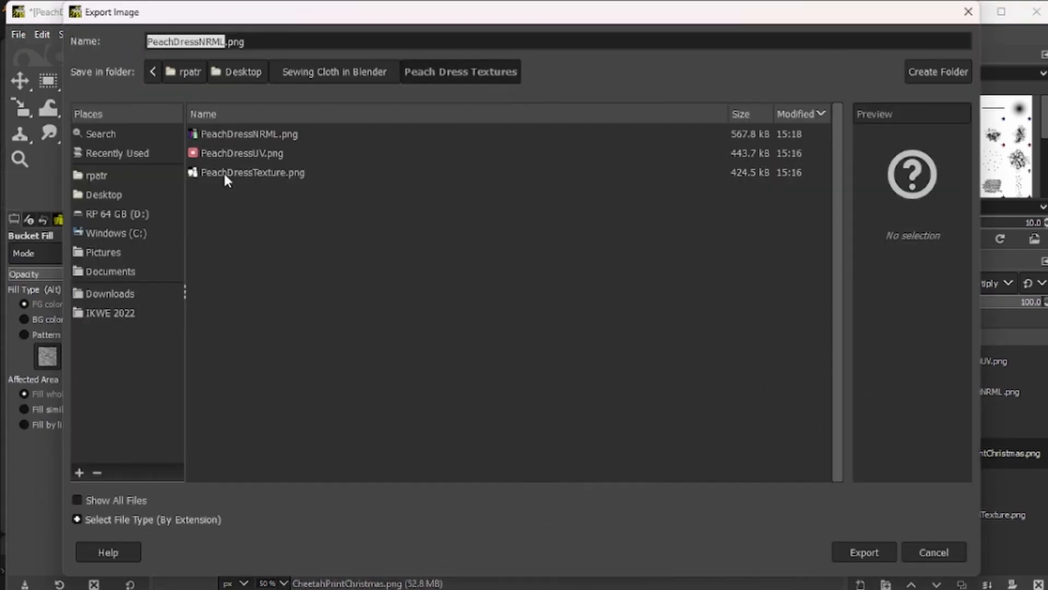
left_click(226, 173)
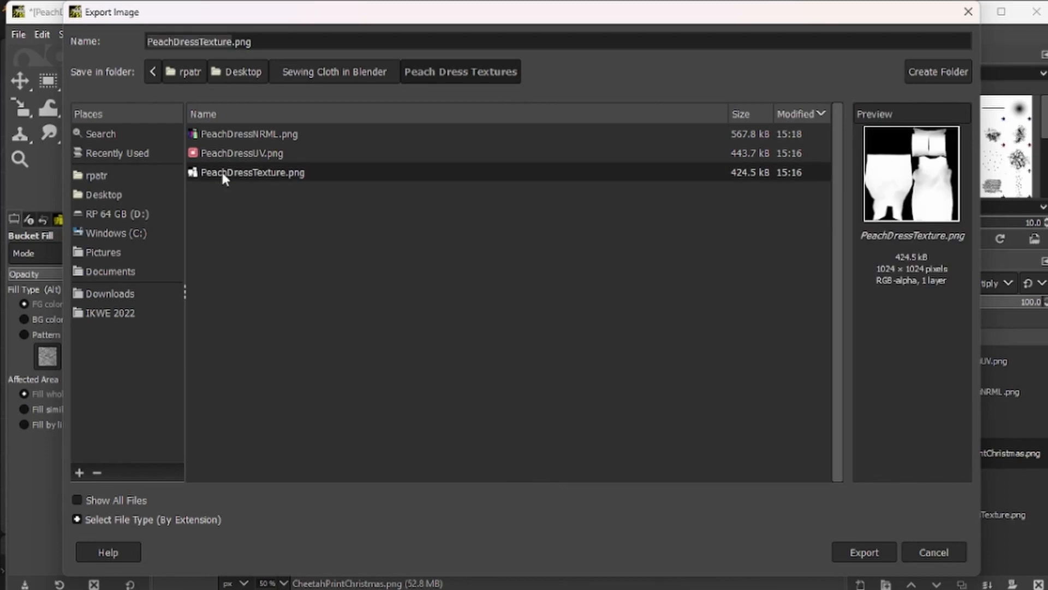
left_click(233, 42)
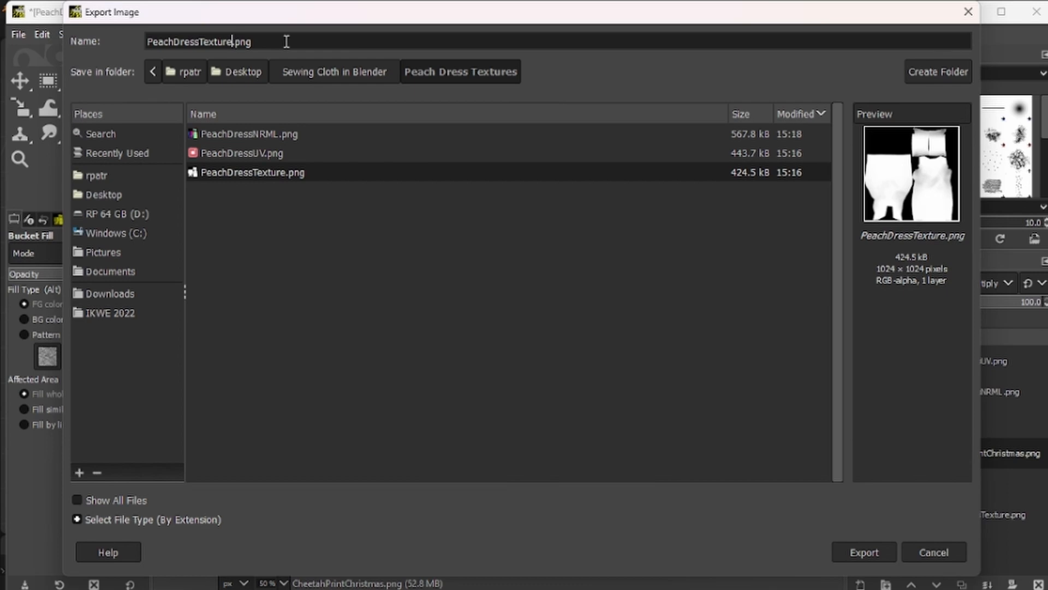
type("YellowCheetahXmas")
left_click(864, 552)
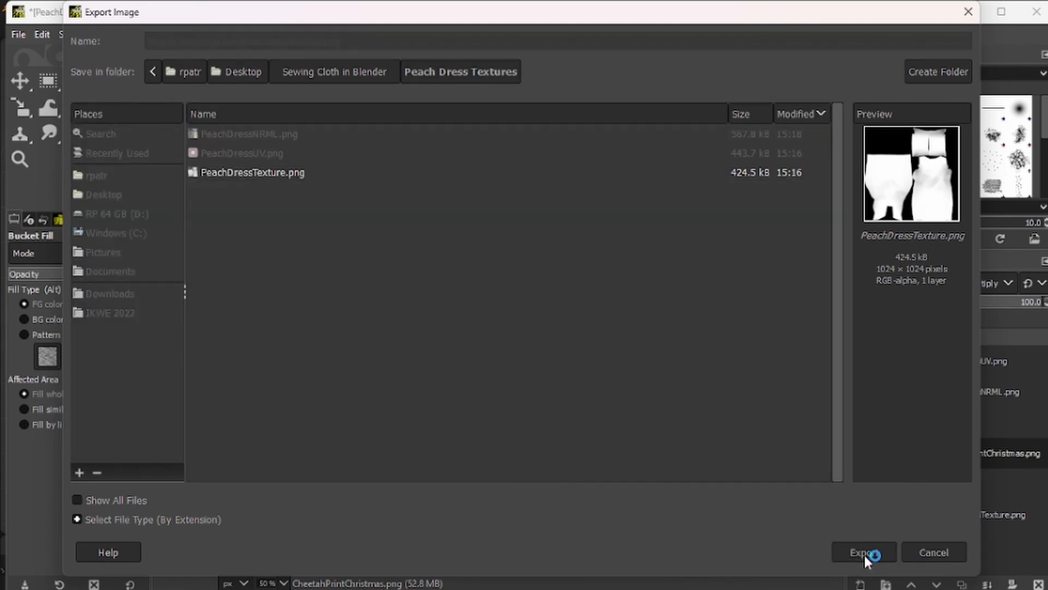
Finish exporting the yellow cheetah dress texture as PNG and switch to Blender's Texture Paint workspace
left_click(529, 481)
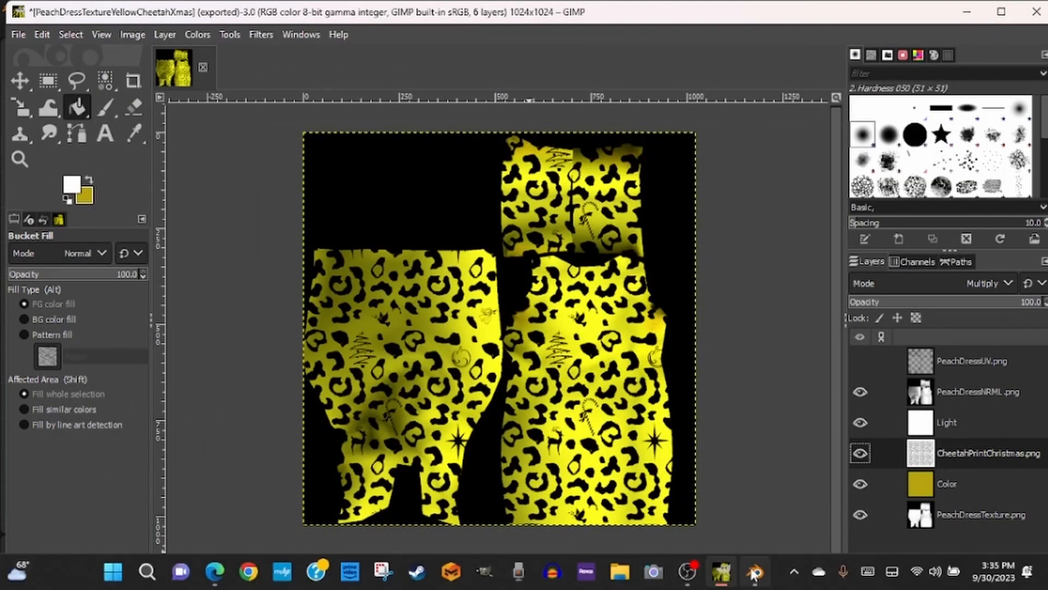
left_click(755, 571)
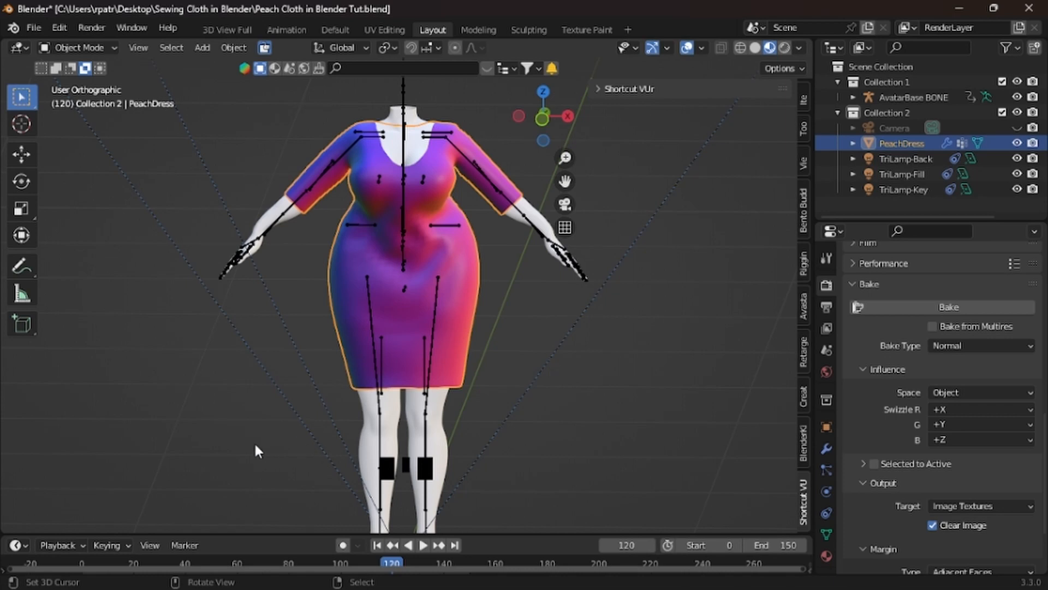
left_click(588, 30)
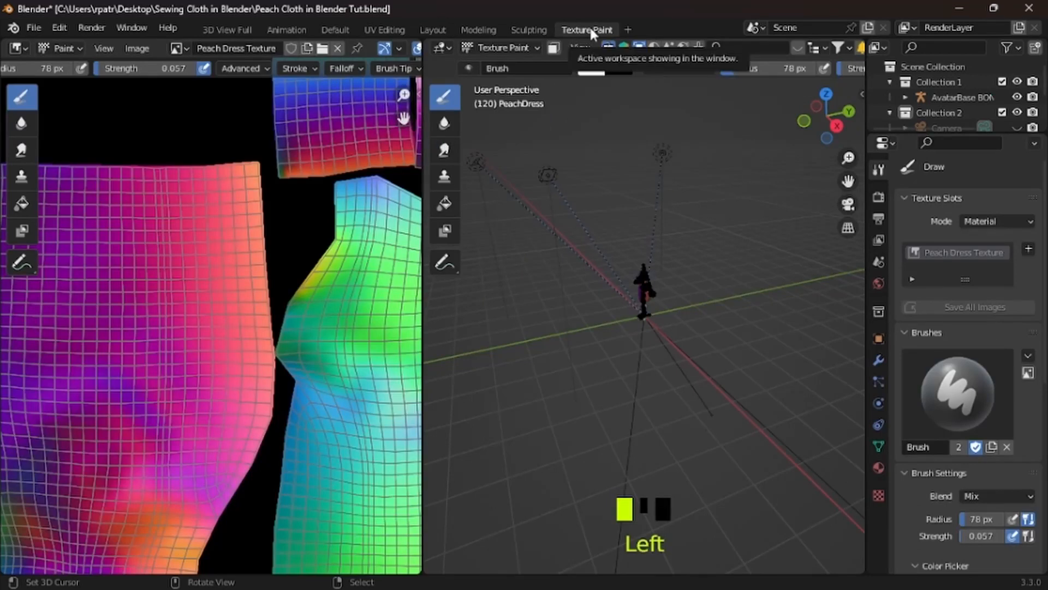
Widen the image editor, open PeachDressTextureYellowCheetahXmas.png in it and fit the whole image in view
left_click_drag(423, 295, 577, 295)
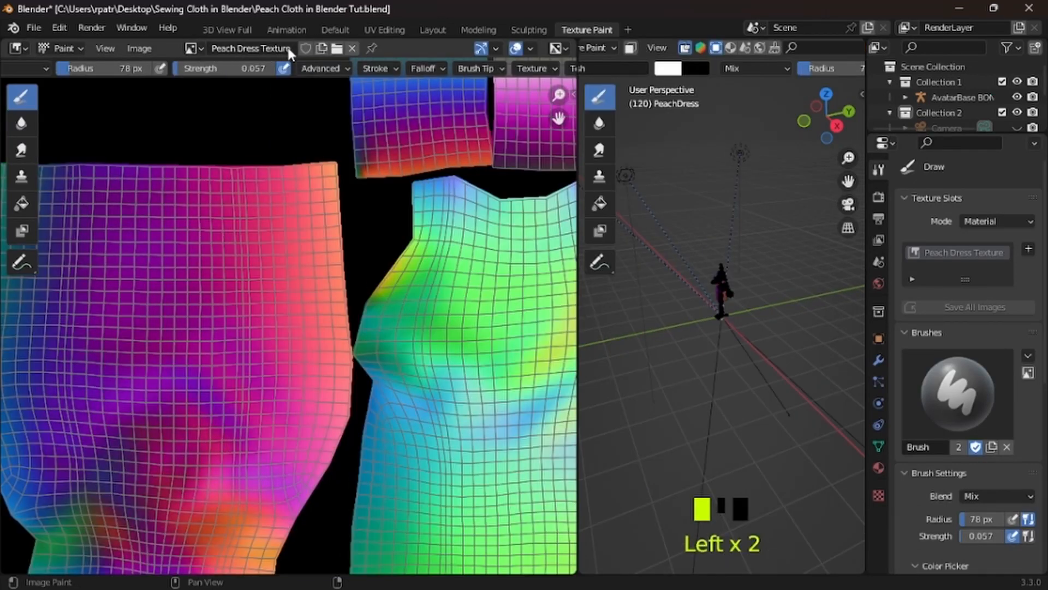
left_click(336, 49)
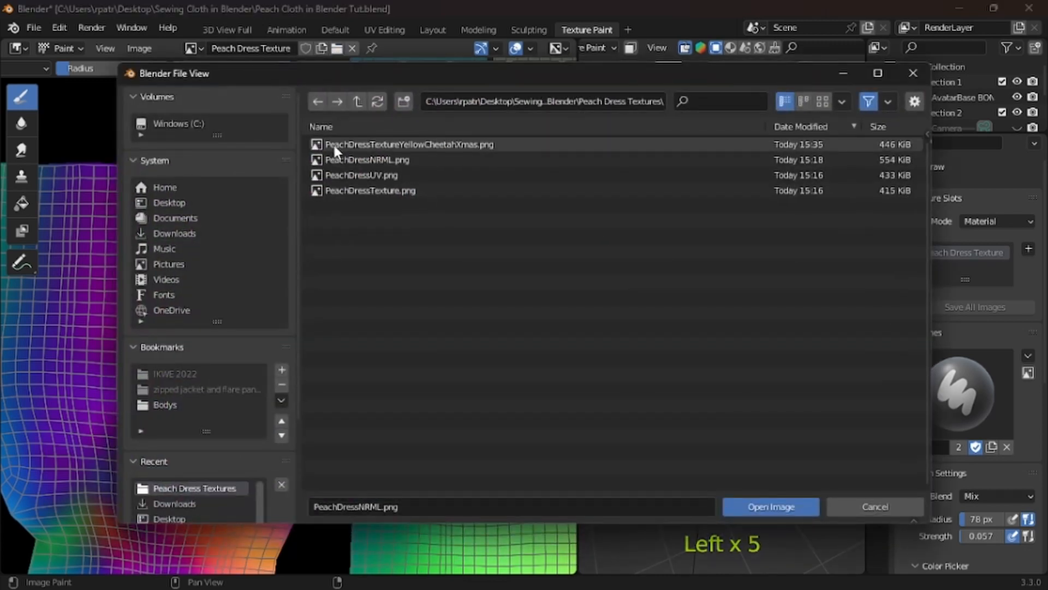
left_click(334, 144)
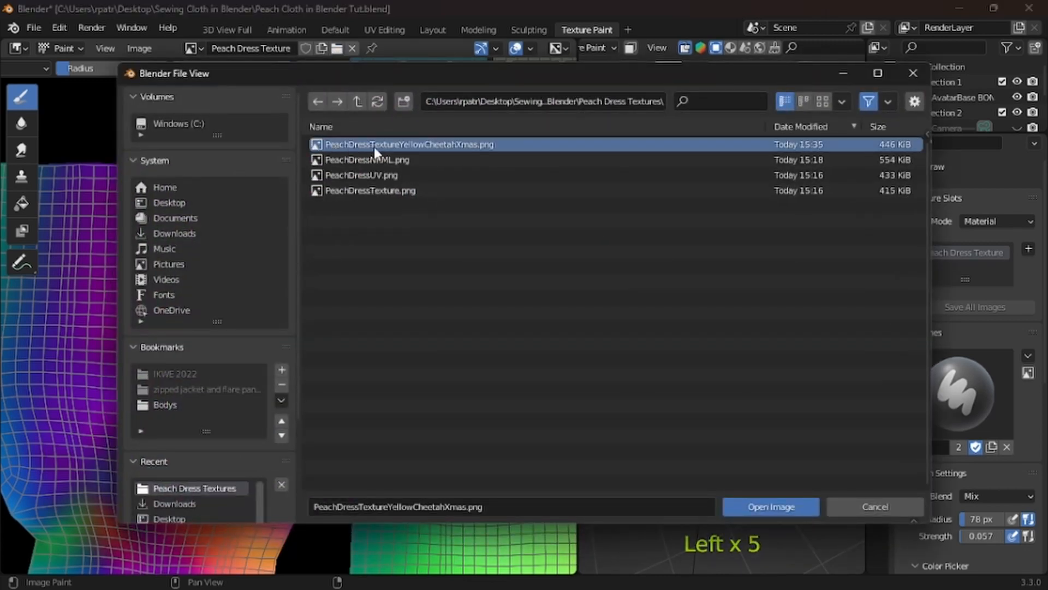
left_click(761, 506)
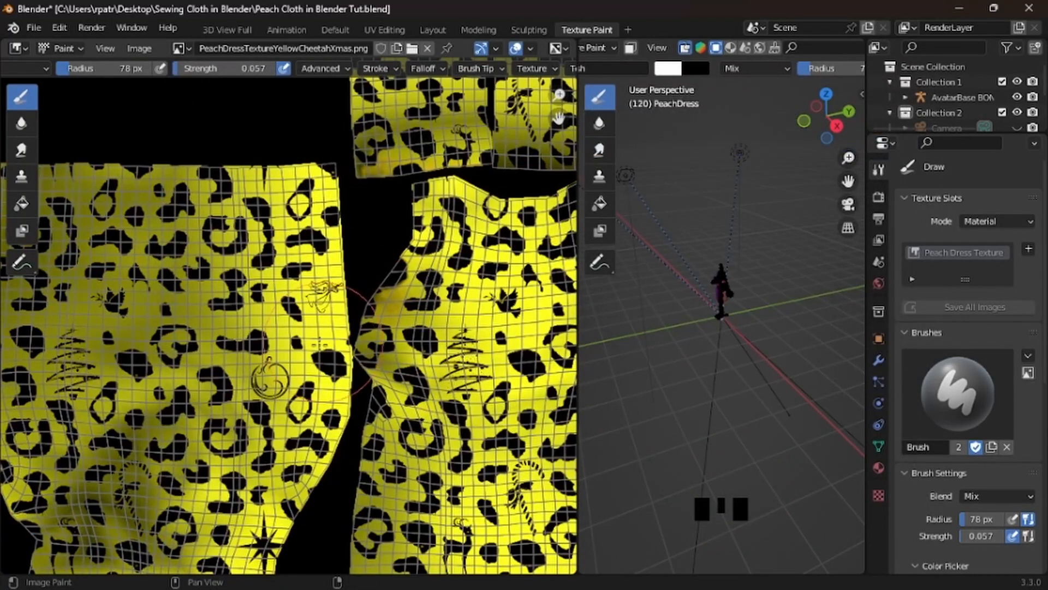
key("Home")
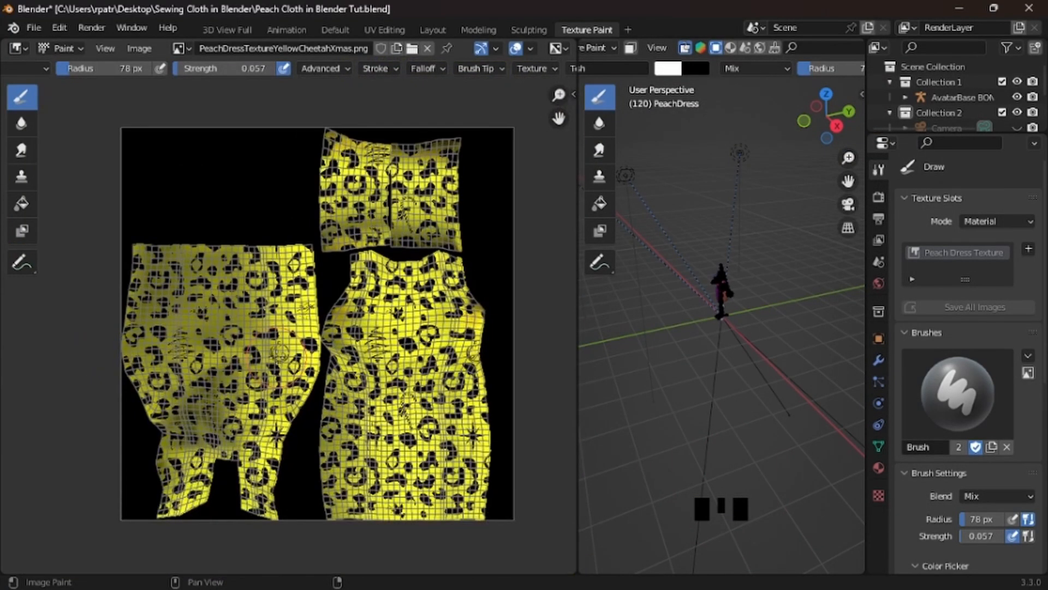
In the UV Editing workspace, display the PeachDressTextureYellowCheetahXmas image instead of Peach Dress Texture
left_click(431, 31)
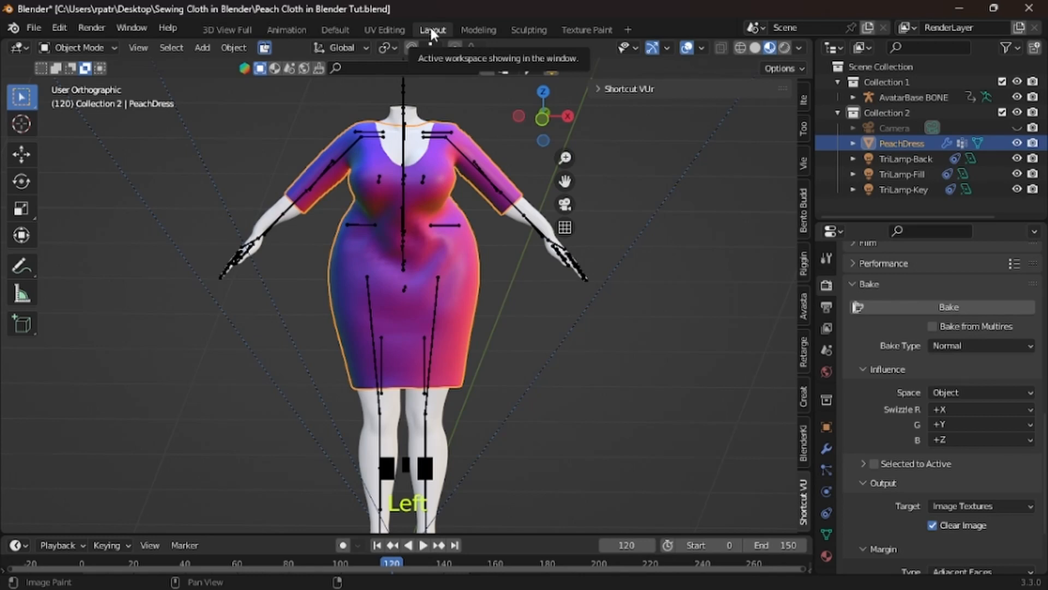
left_click(382, 30)
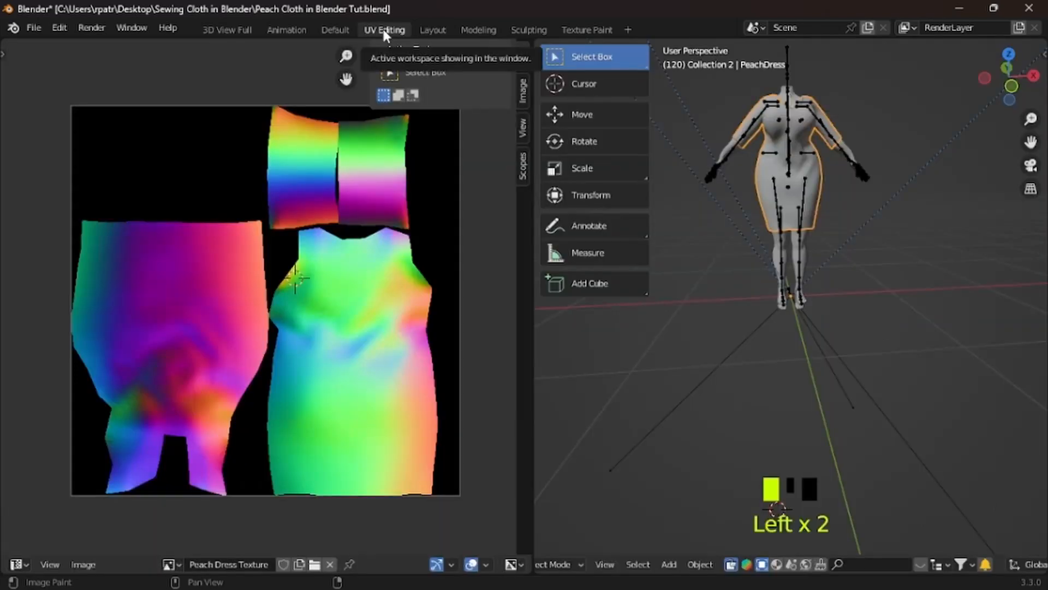
left_click(178, 560)
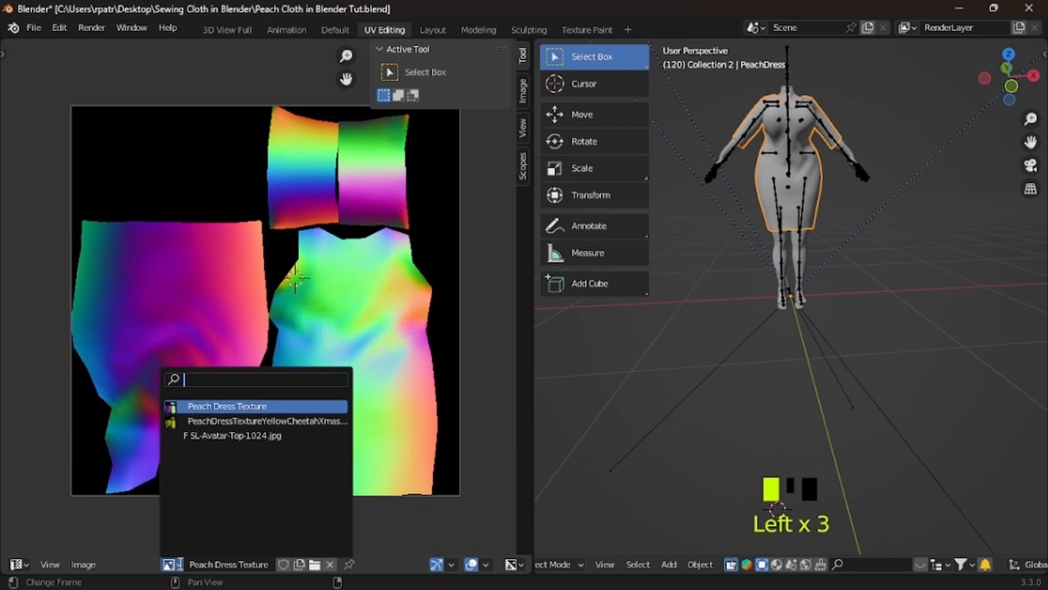
left_click(197, 421)
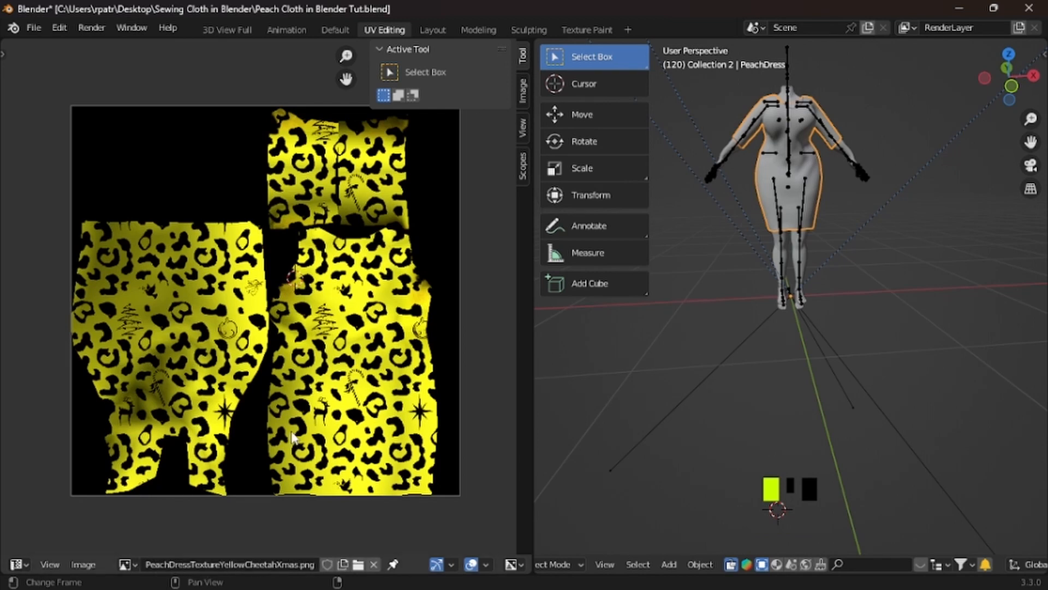
Put PeachDress in Edit Mode and examine its UV layout over the yellow cheetah texture in the UV Editing workspace
left_click(437, 33)
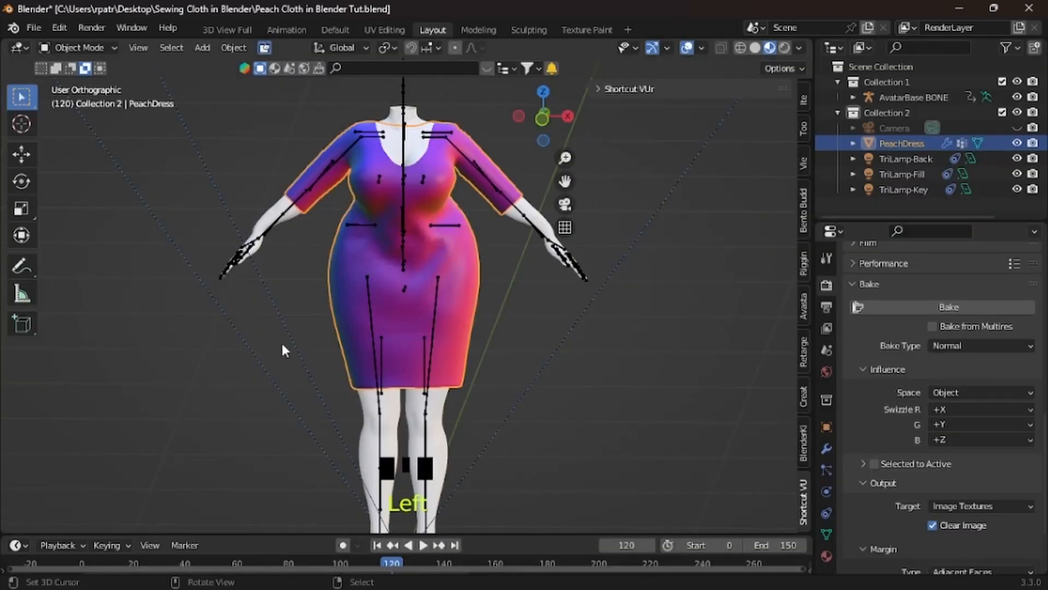
scroll(282, 346, "down", 1)
scroll(283, 346, "up", 1)
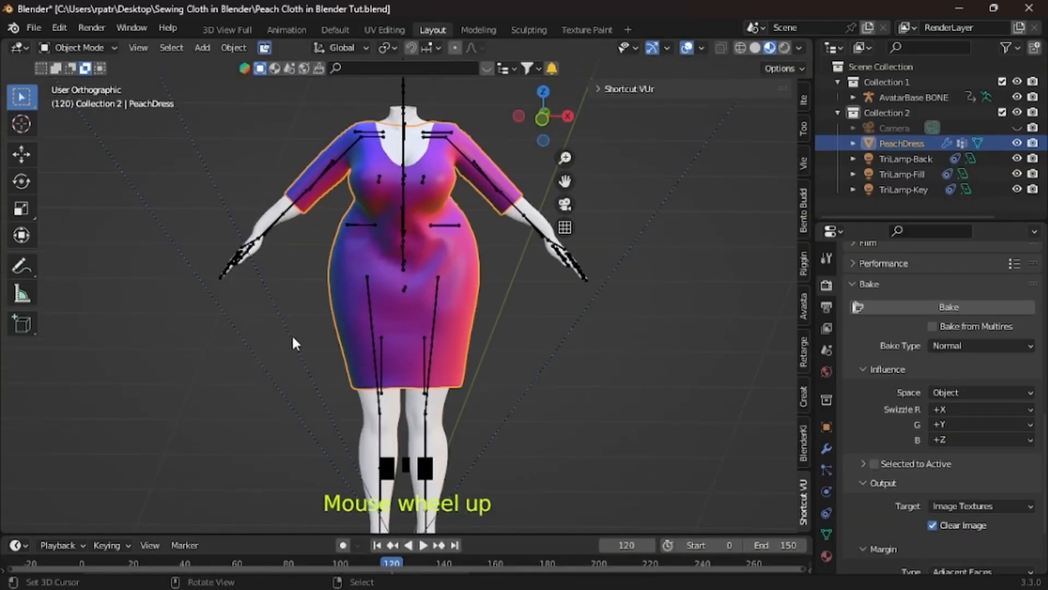
key("Tab")
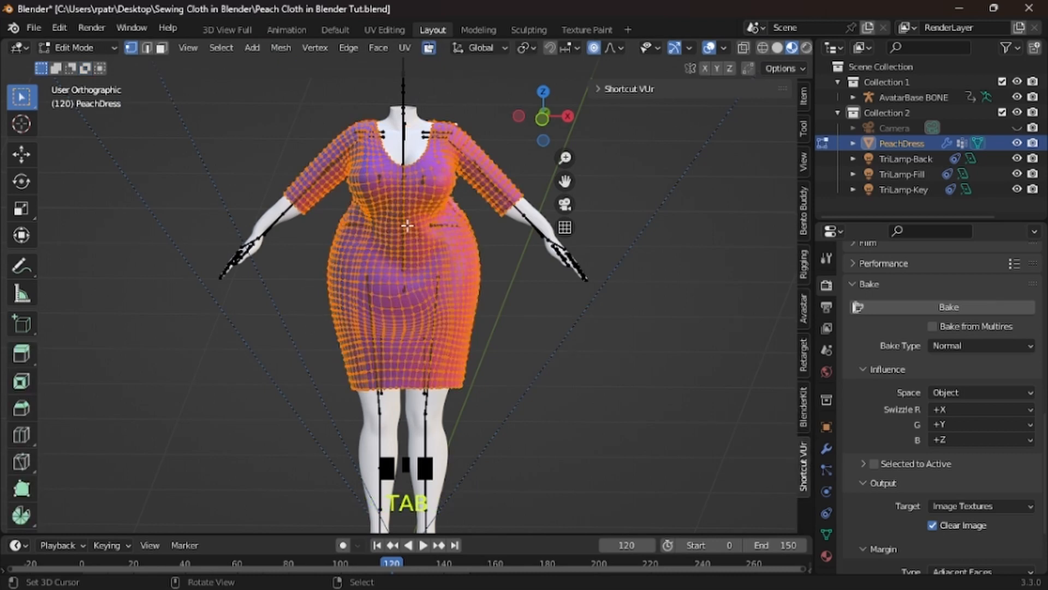
left_click(387, 30)
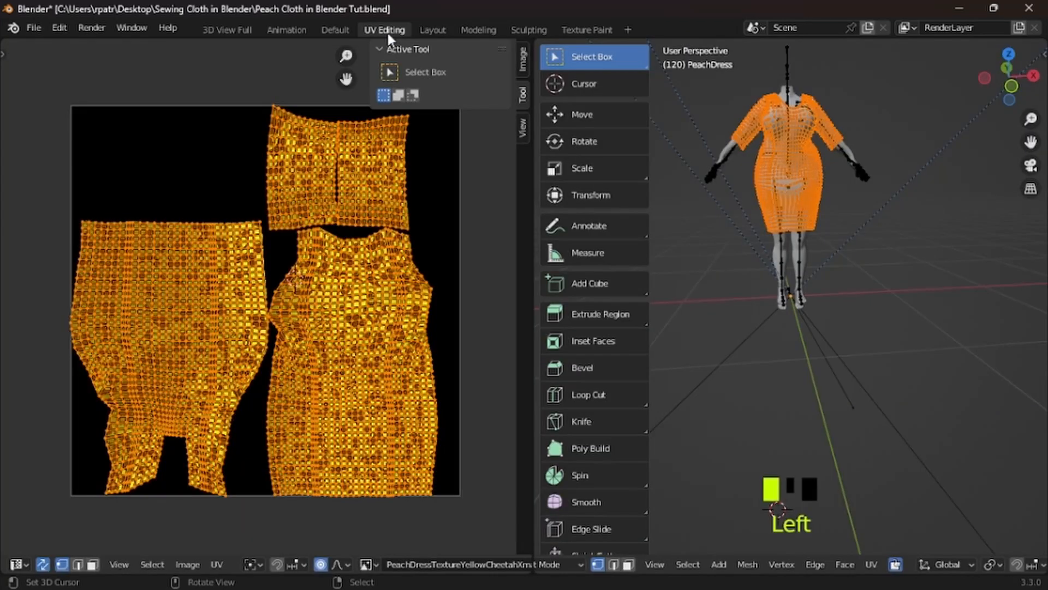
scroll(842, 225, "up", 3)
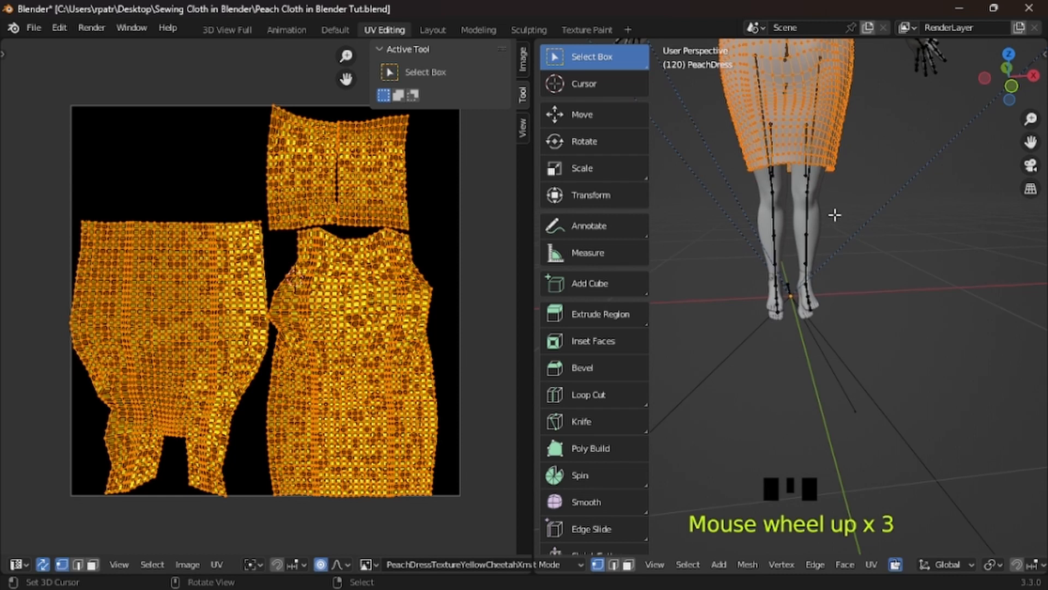
scroll(835, 214, "down", 2)
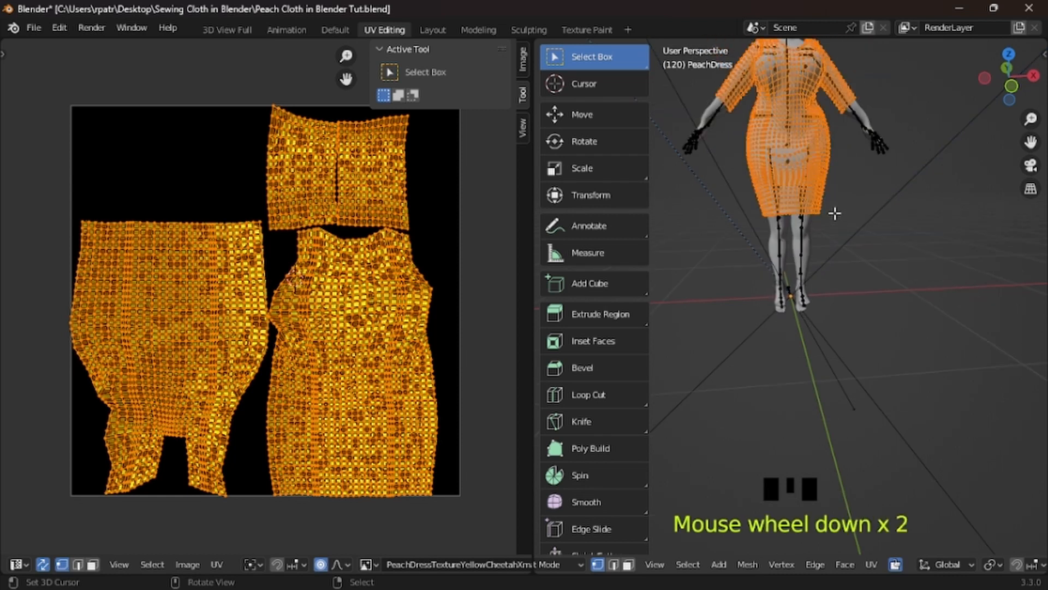
scroll(834, 214, "down", 1)
scroll(835, 213, "up", 2)
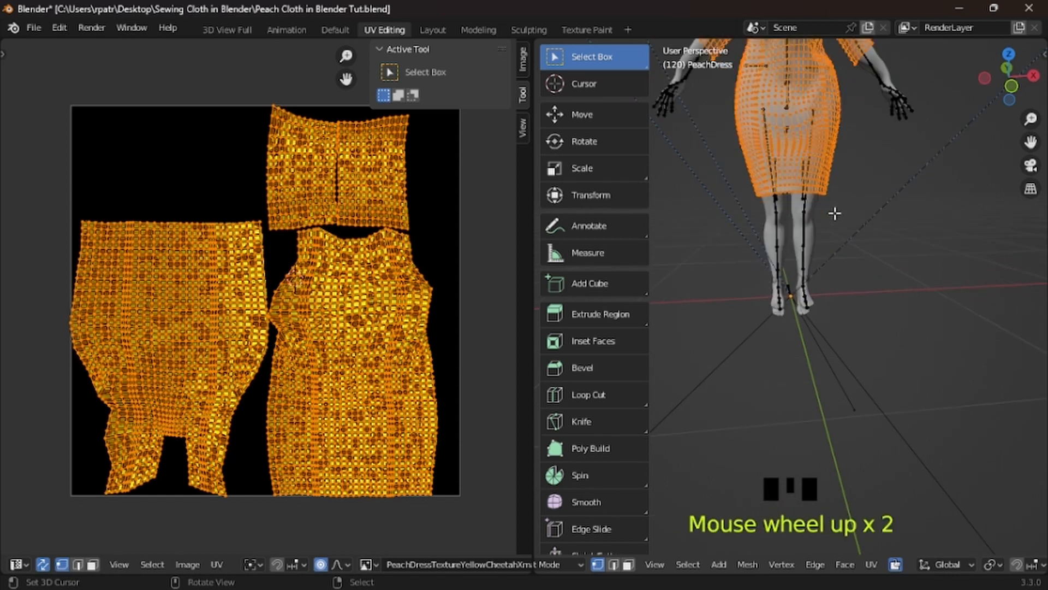
scroll(833, 213, "up", 1)
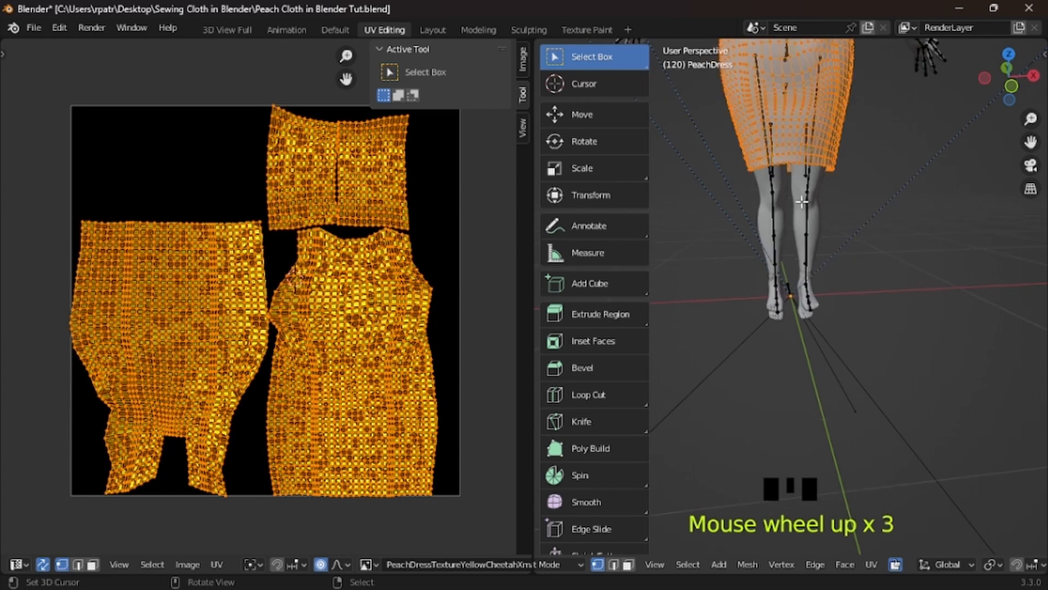
scroll(802, 203, "down", 2)
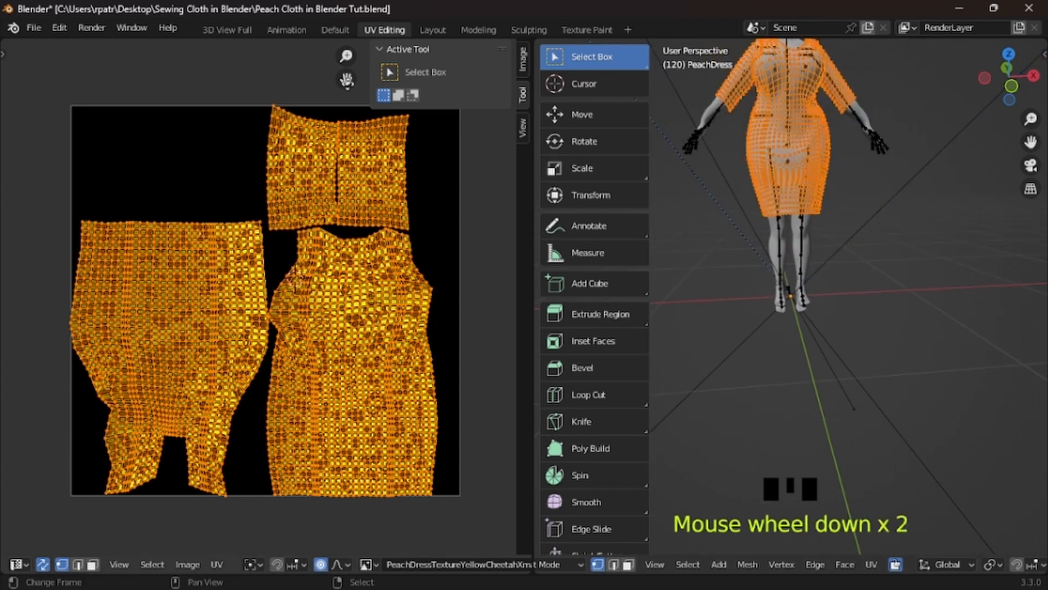
In the Layout workspace, set the dress material's Base Color image to PeachDressTextureYellowCheetahXmas and return to Object Mode
left_click(431, 30)
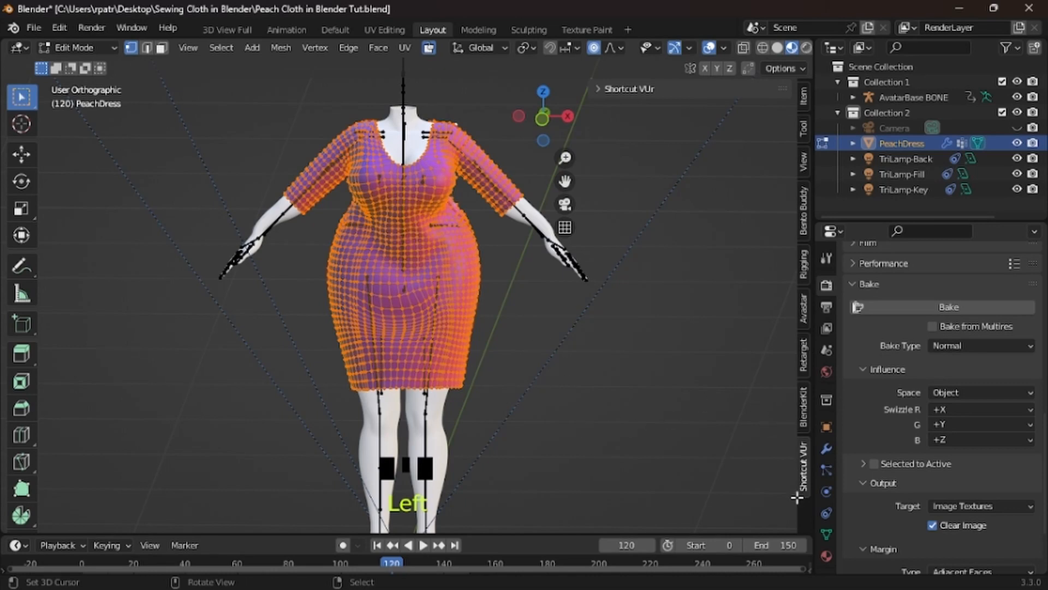
left_click(827, 557)
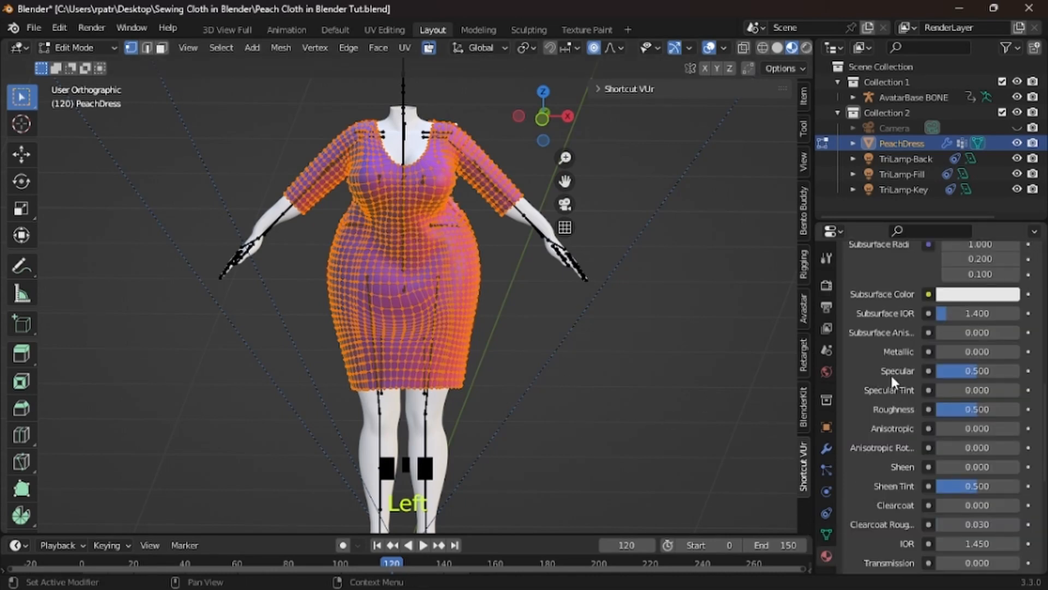
scroll(890, 372, "up", 10)
scroll(890, 378, "up", 3)
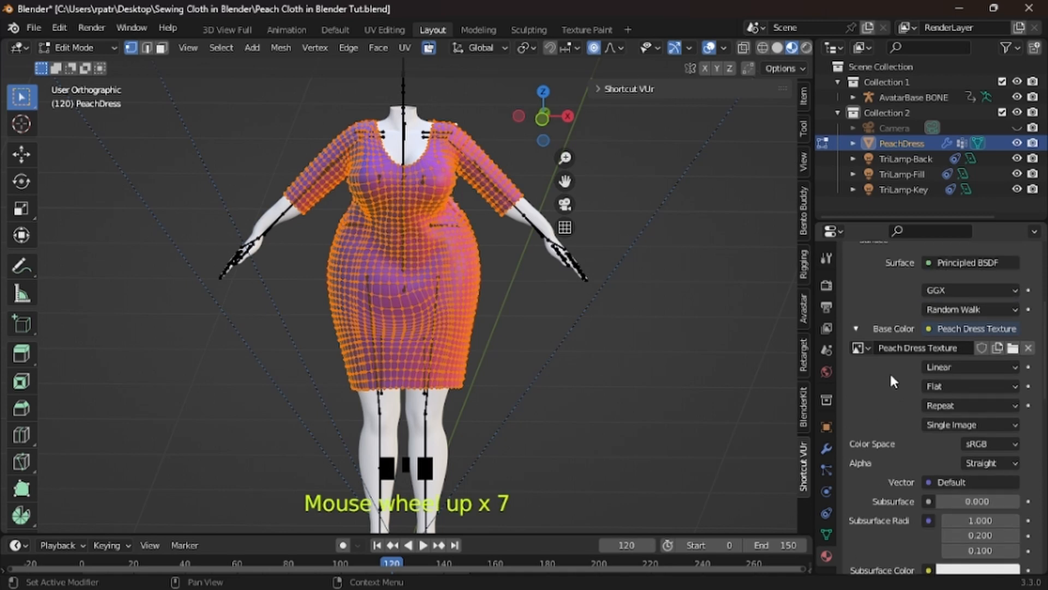
left_click(866, 345)
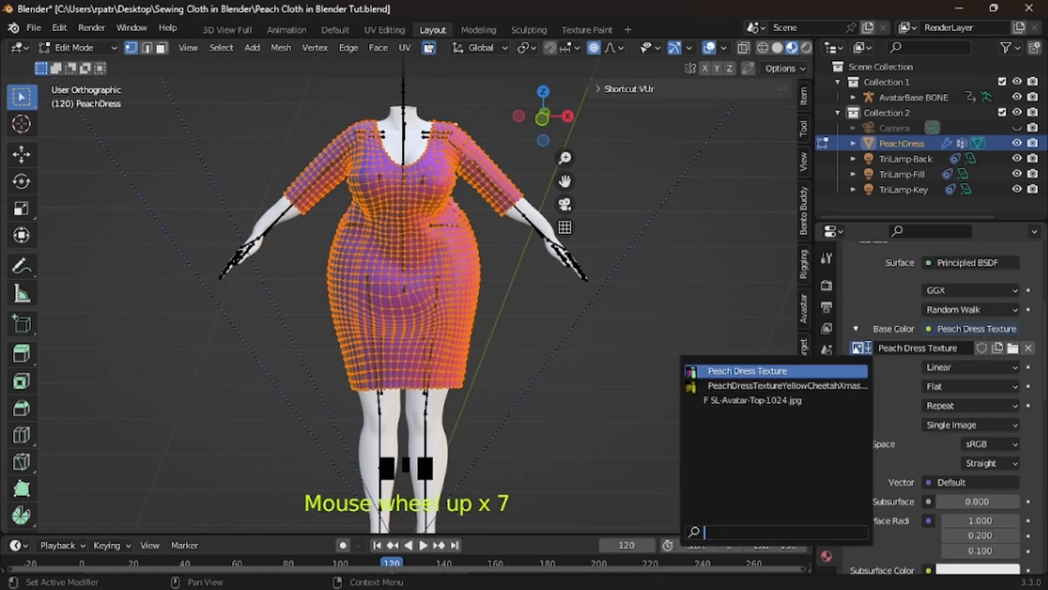
left_click(737, 386)
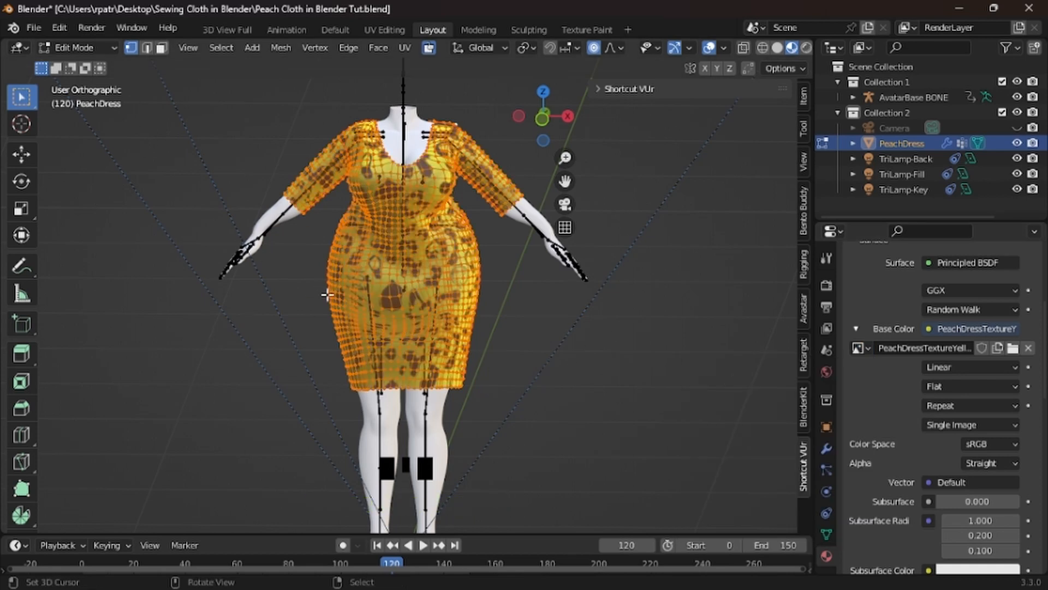
key("Tab")
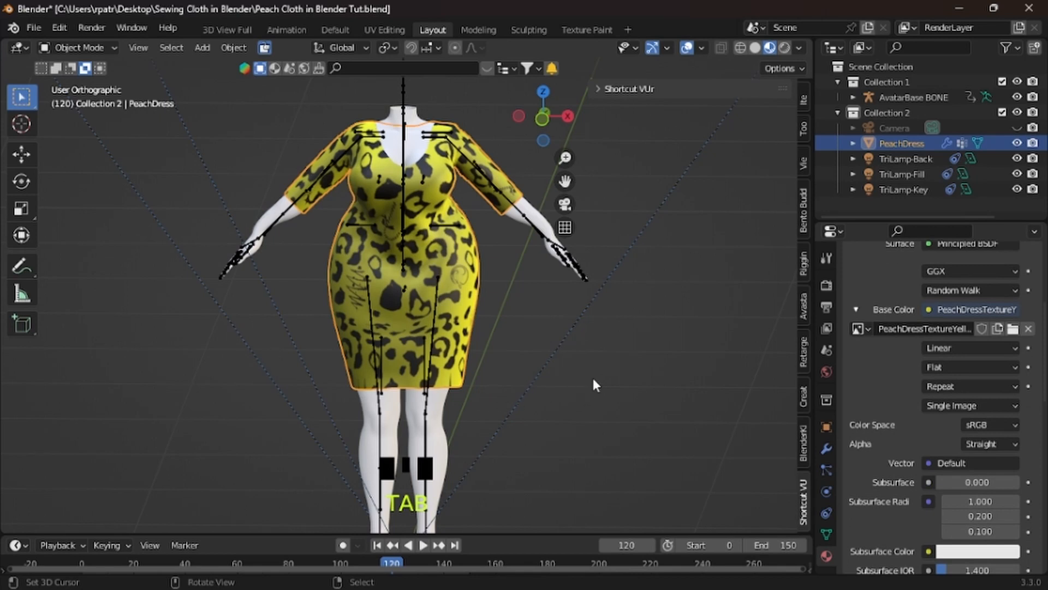
Examine the cheetah print on the dress up close and from several angles
middle_click_drag(591, 376, 562, 341)
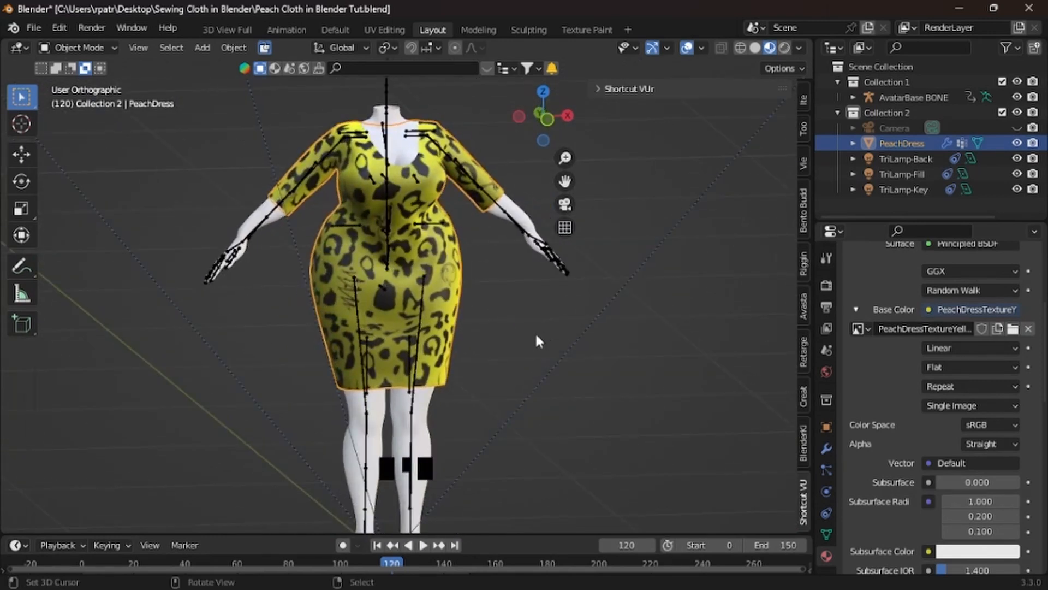
scroll(535, 341, "up", 7)
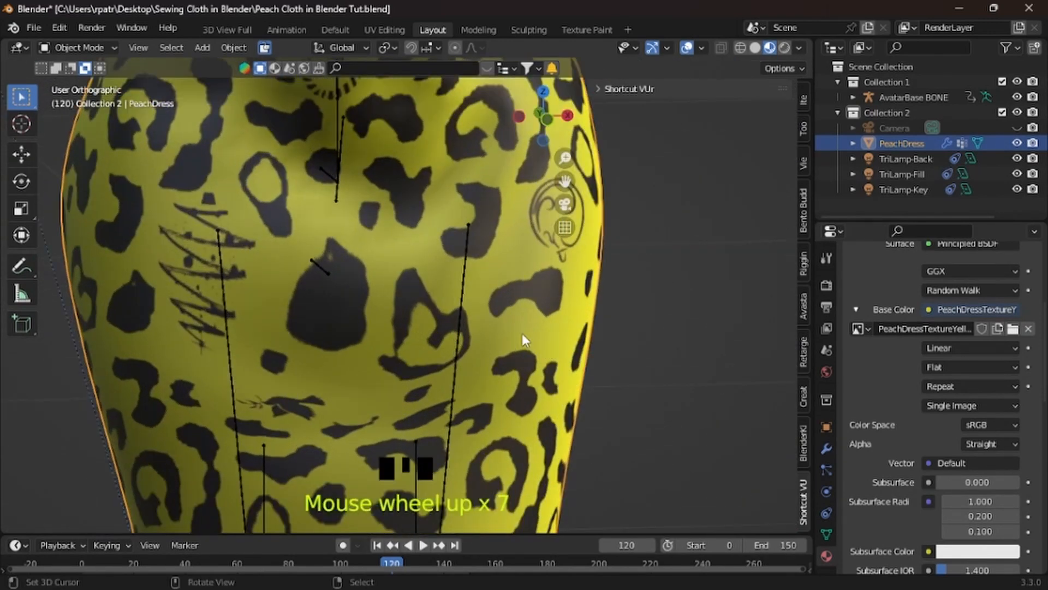
scroll(522, 335, "down", 6)
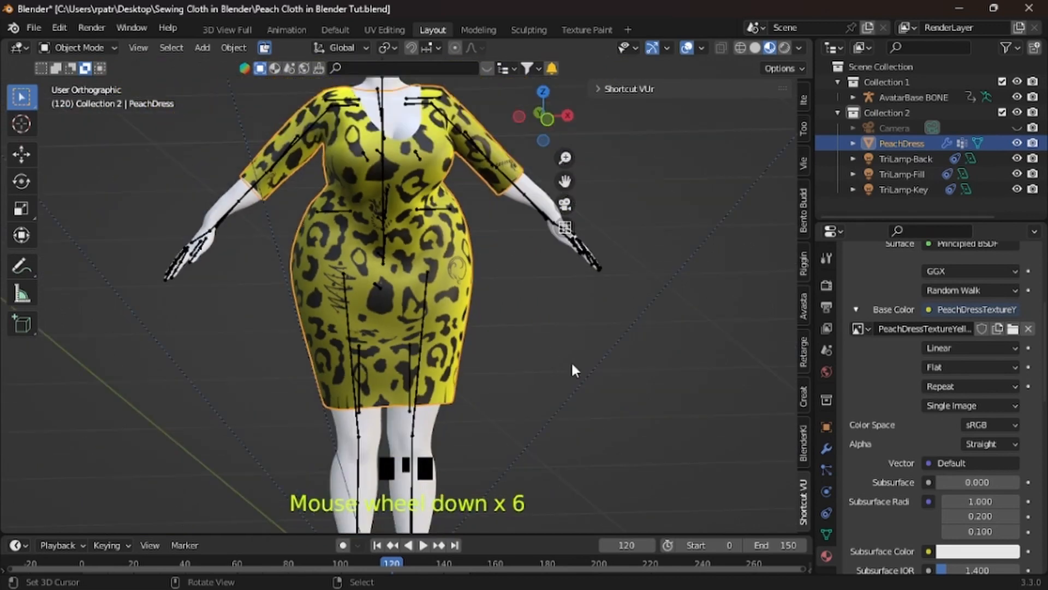
middle_click_drag(572, 370, 563, 364)
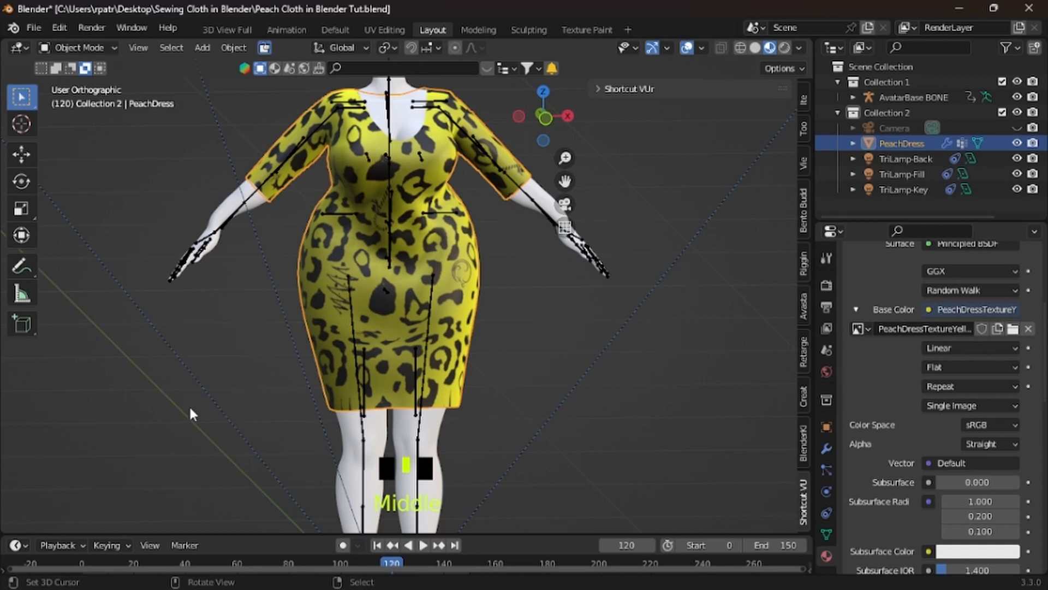
middle_click_drag(190, 410, 462, 433)
Switch to GIMP and hide the Color, CheetahPrintChristmas.png and Light layers of the dress texture
mouse_move(755, 579)
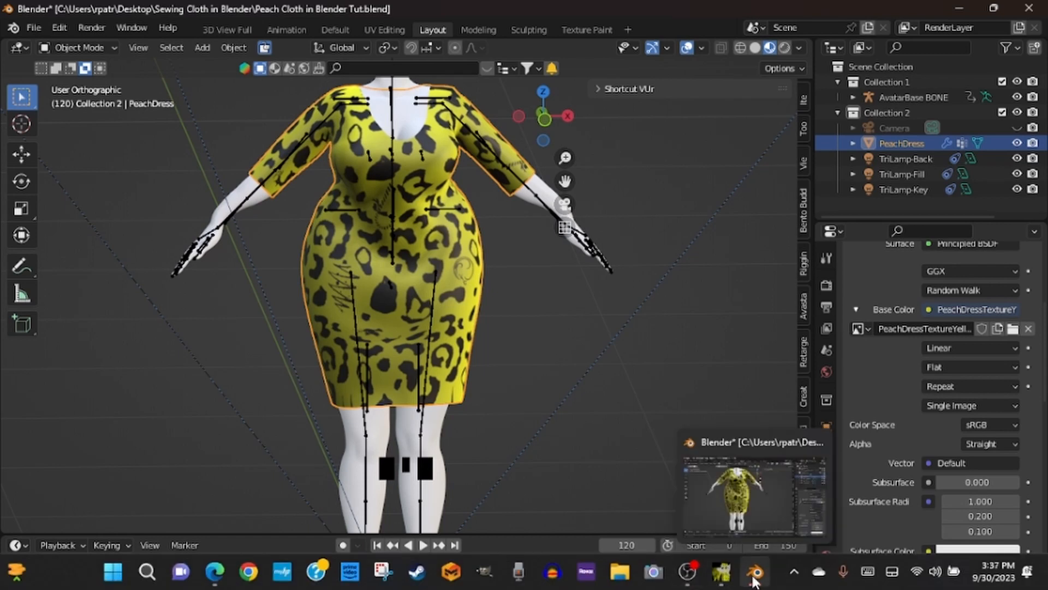
left_click(722, 572)
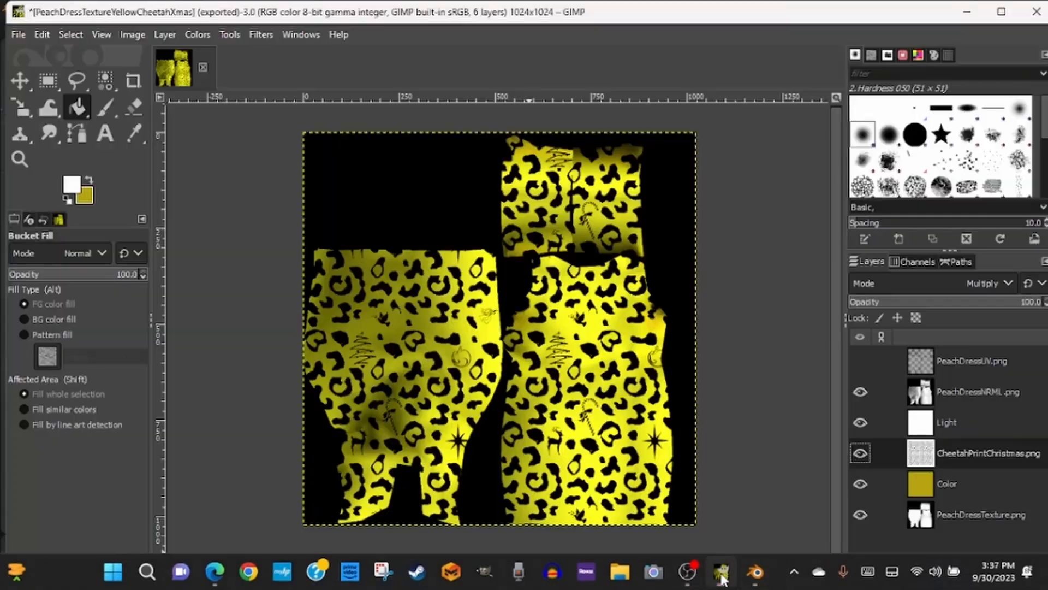
left_click(860, 484)
left_click(860, 453)
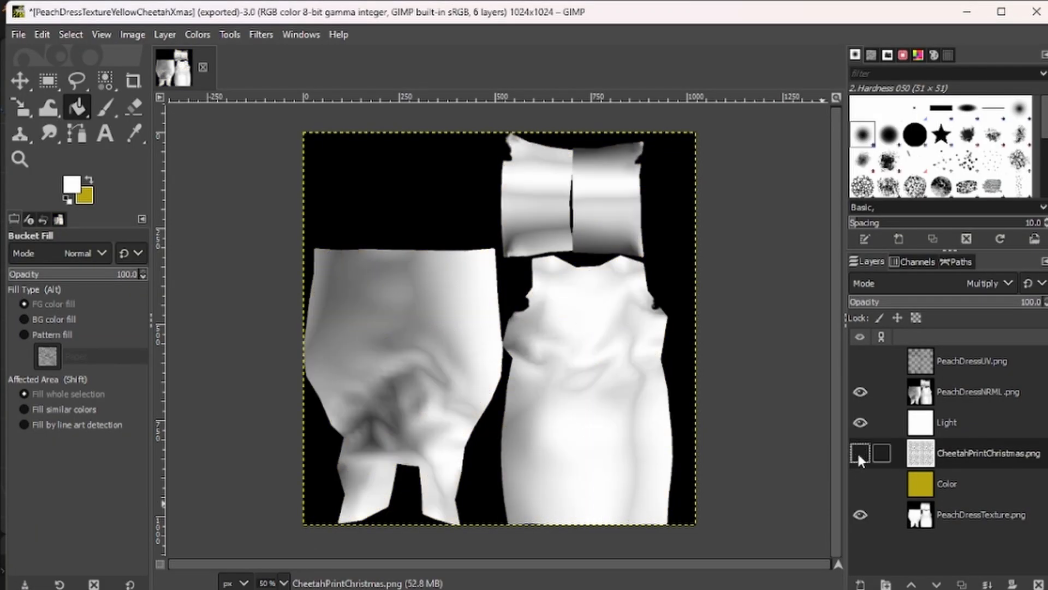
left_click(859, 423)
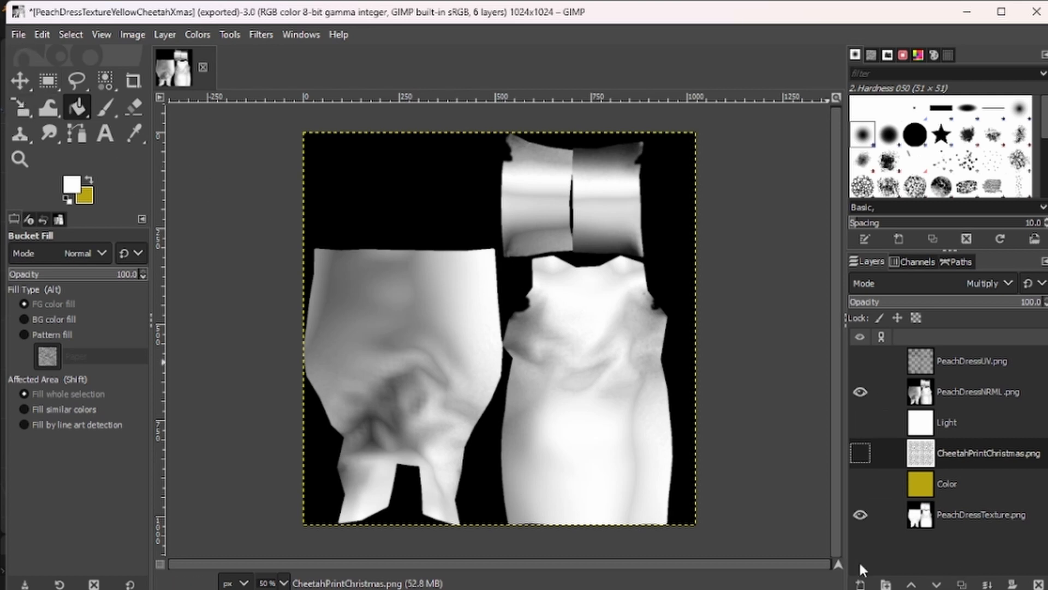
Add a new transparent layer named wrinkles directly above the CheetahPrintChristmas.png layer
left_click(860, 583)
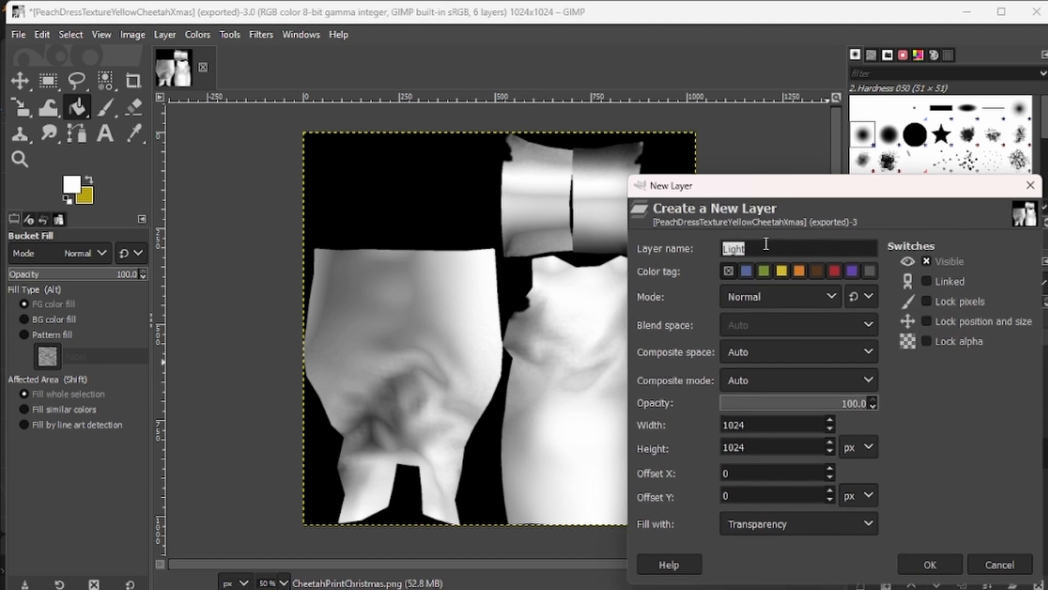
type("wrinkles")
key("Return")
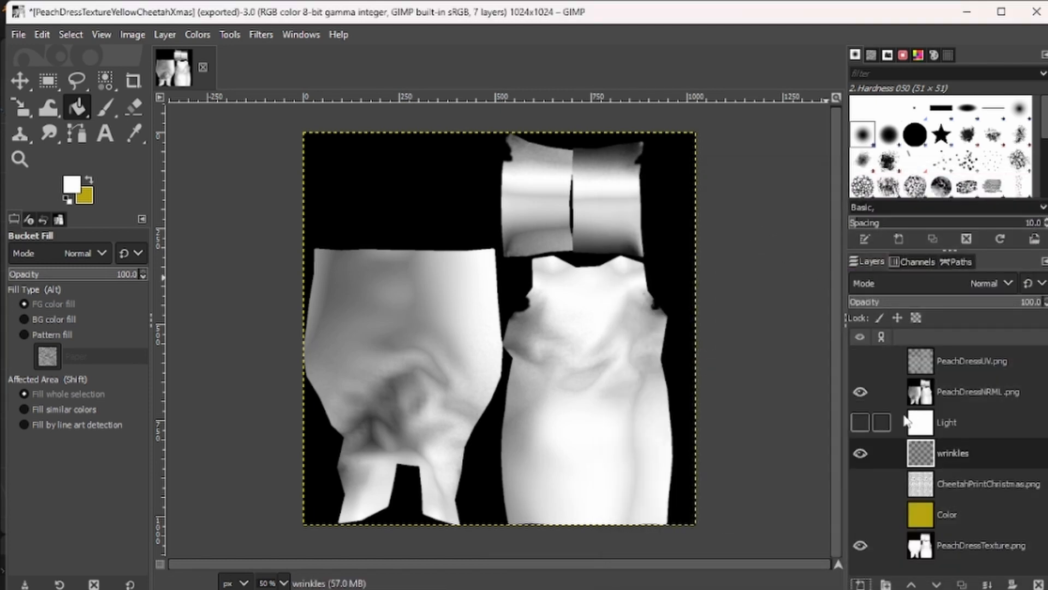
Set up the Paintbrush with black as the foreground color, the 2. Hardness 050 brush and a size of 30
left_click(107, 113)
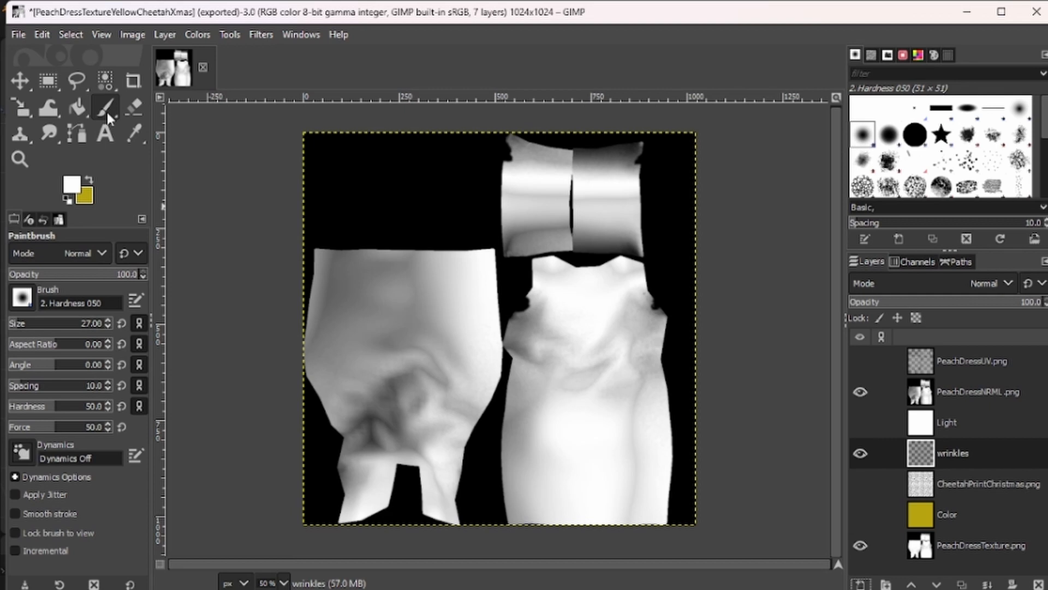
left_click(68, 201)
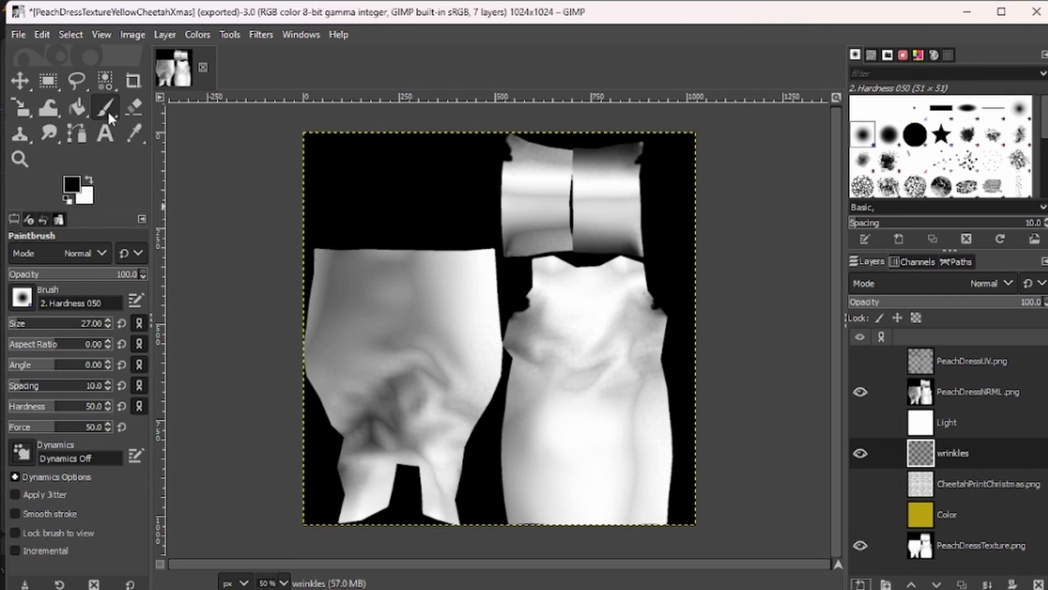
left_click(863, 139)
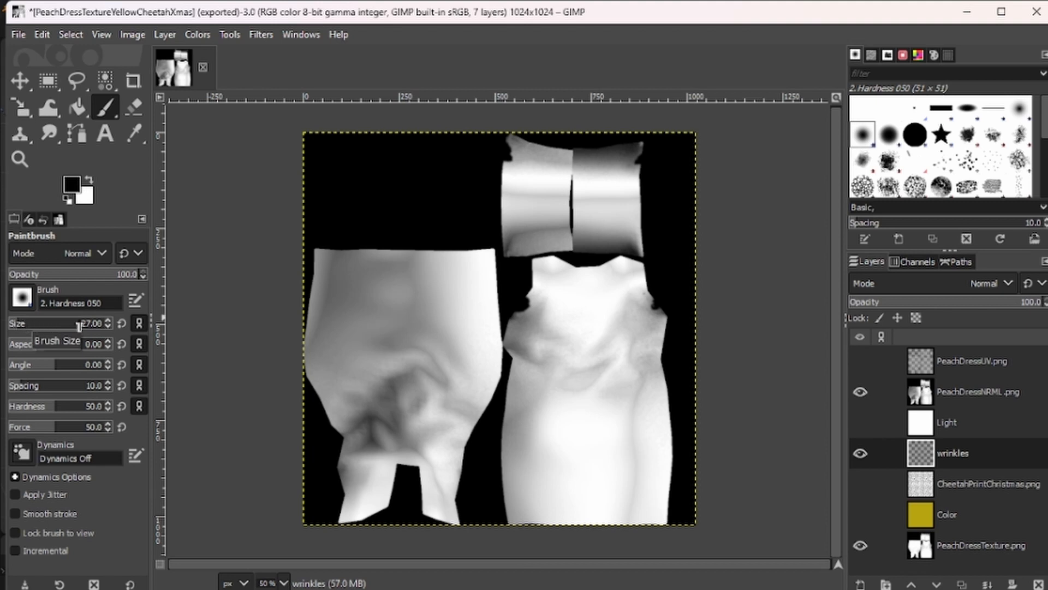
left_click(121, 322)
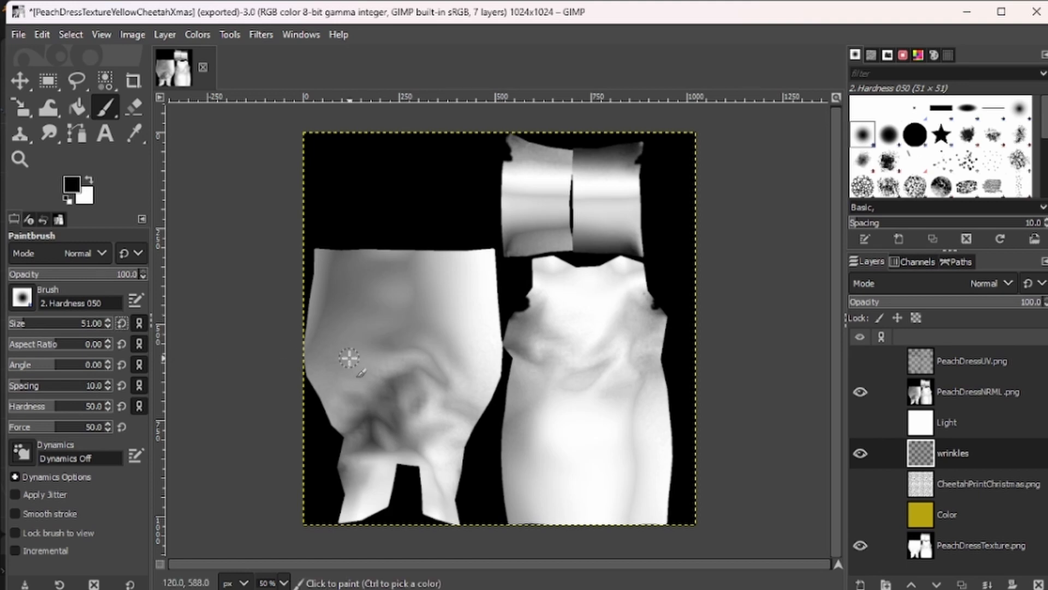
left_click(108, 326)
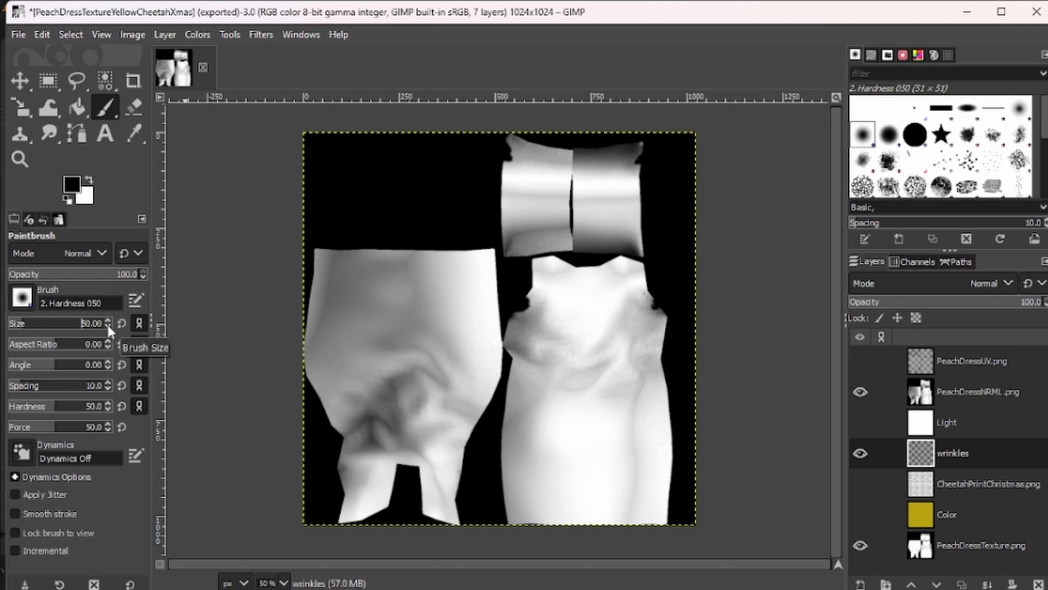
left_click(107, 326)
left_click(108, 326)
left_click(108, 326)
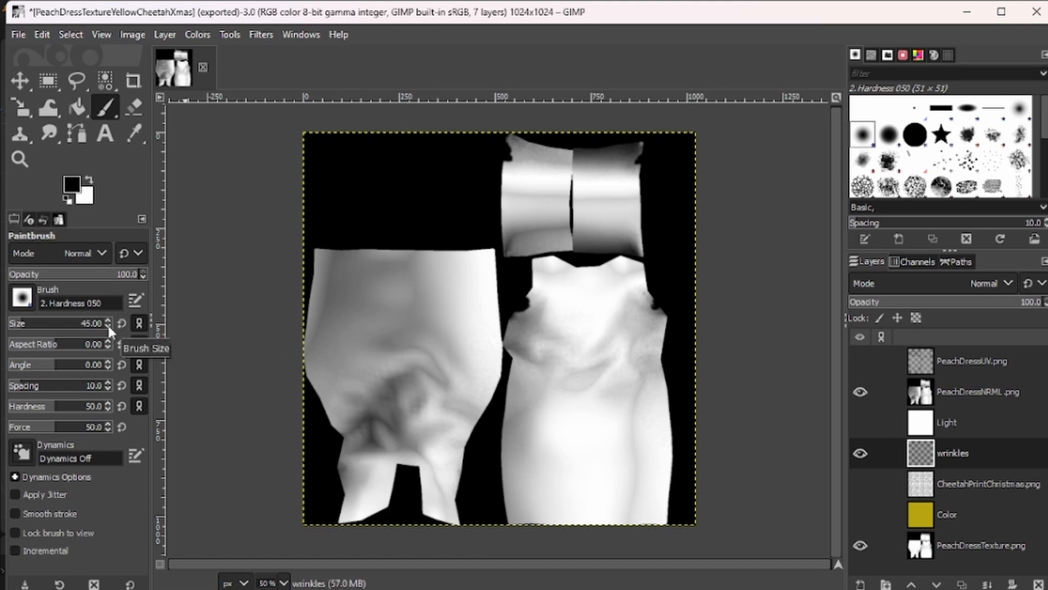
left_click(108, 326)
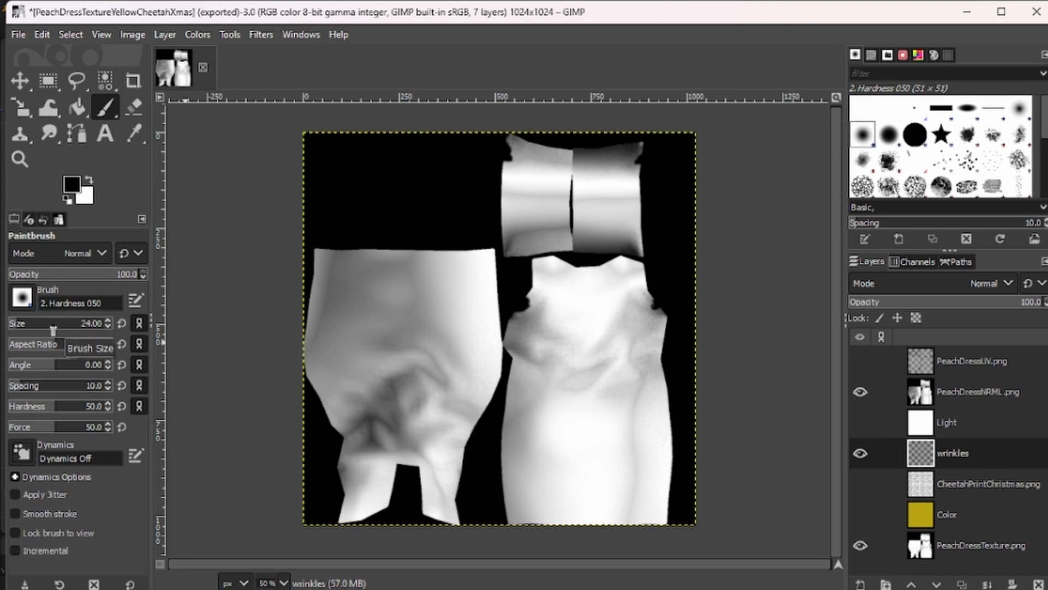
left_click(108, 320)
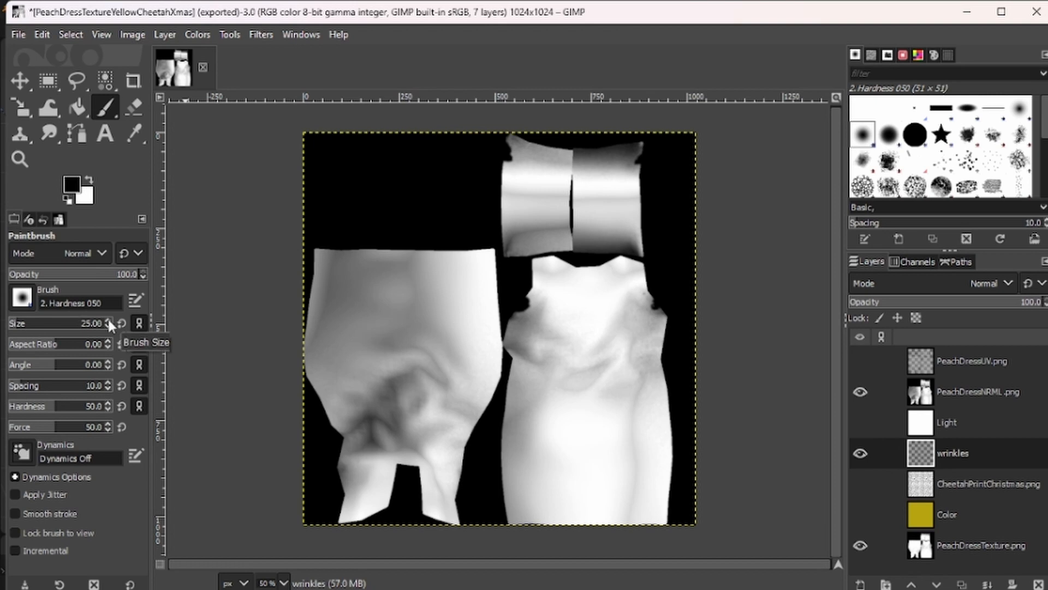
left_click(108, 319)
left_click(108, 319)
left_click(108, 320)
left_click(108, 320)
left_click(108, 320)
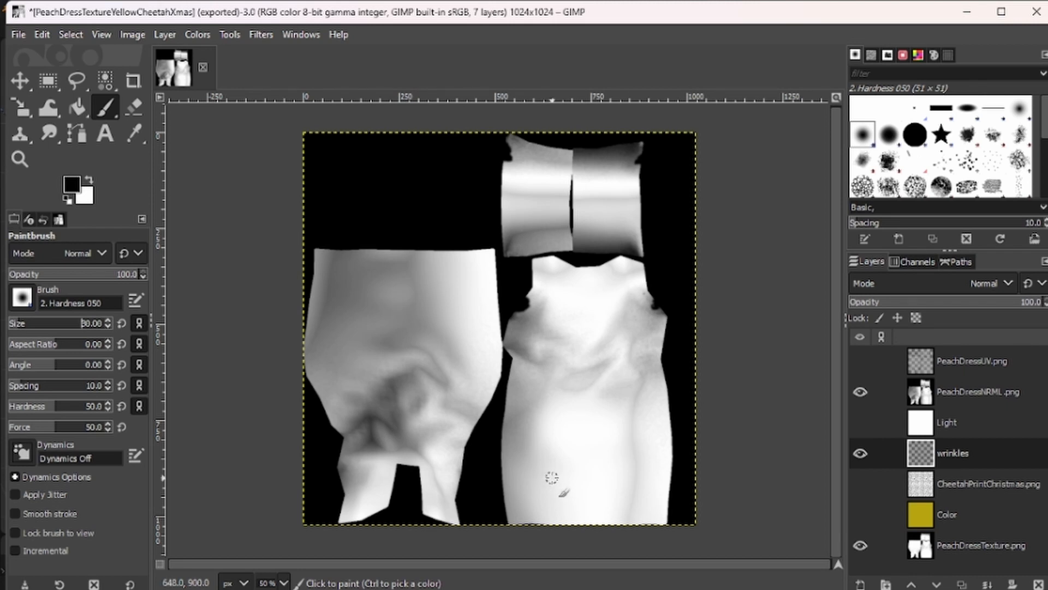
Paint three short horizontal black wrinkle lines low on the front dress piece and three near the upper edge of the wide skirt piece
left_click_drag(548, 476, 612, 469)
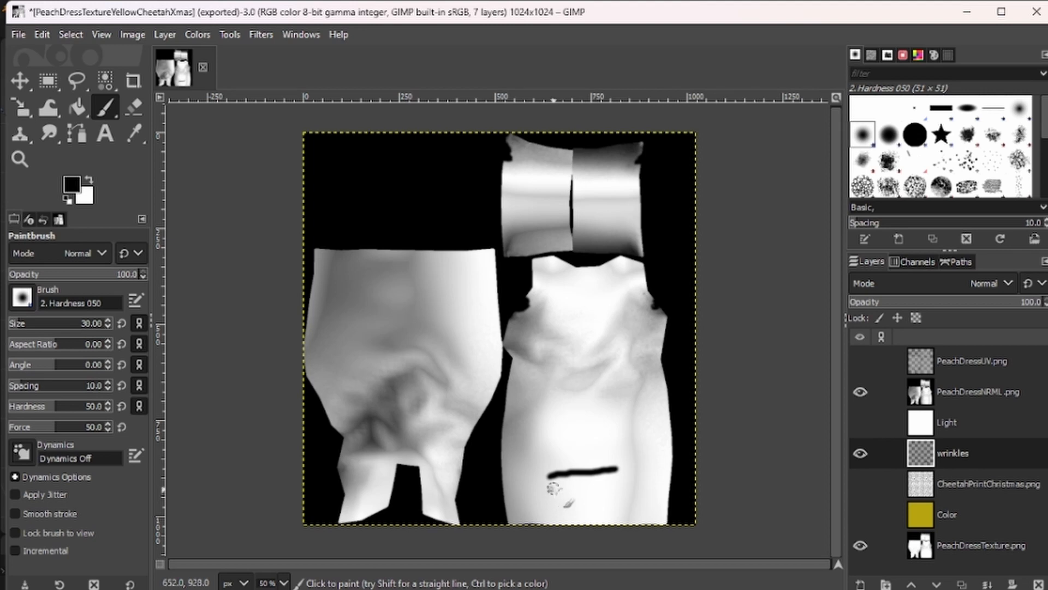
left_click_drag(549, 484, 619, 483)
left_click_drag(556, 502, 614, 500)
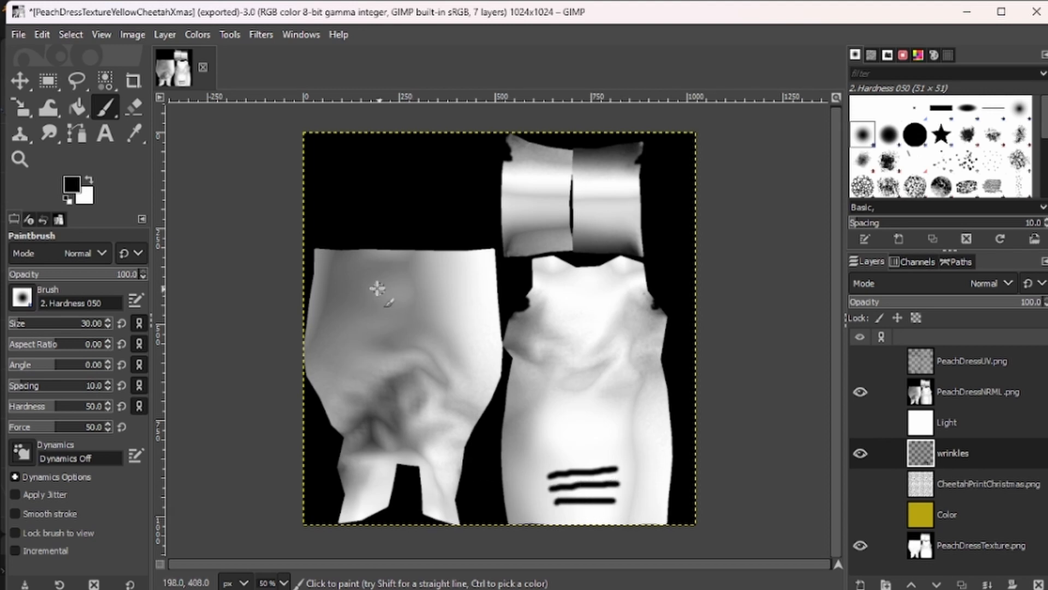
mouse_move(370, 284)
left_mouse_down()
mouse_move(426, 284)
mouse_move(433, 296)
left_mouse_up()
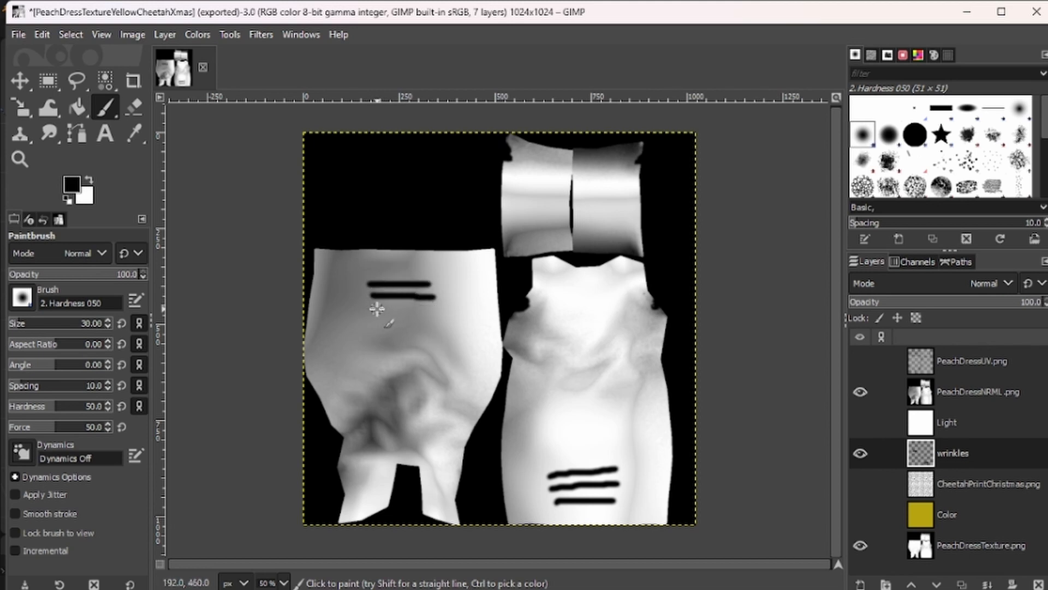
left_click_drag(373, 308, 440, 309)
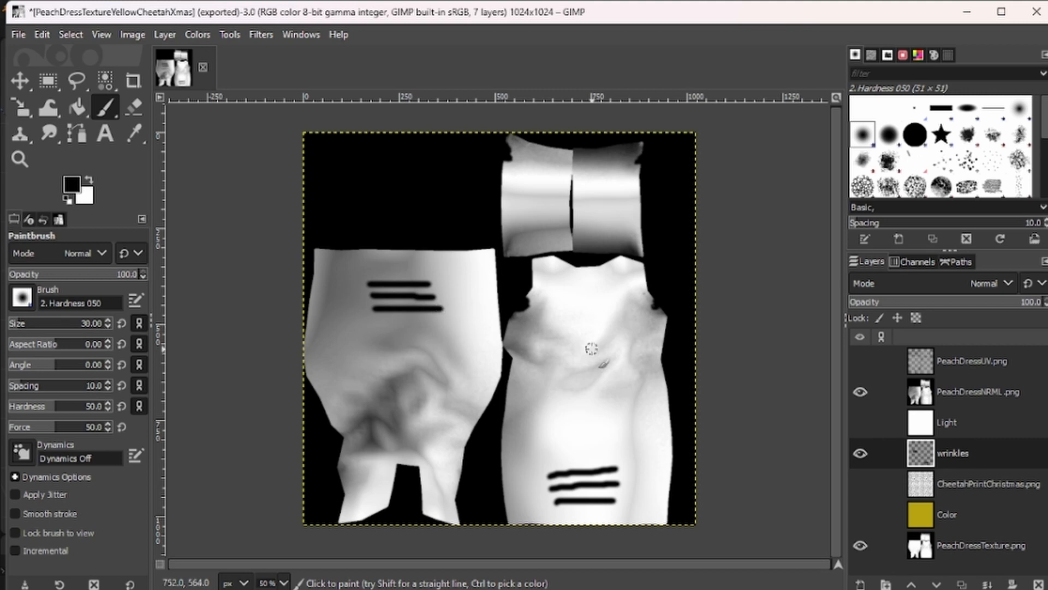
Paint two short vertical black wrinkle lines on each small upper dress piece, and add white strokes beside the dark wrinkle lines
left_click_drag(624, 172, 625, 218)
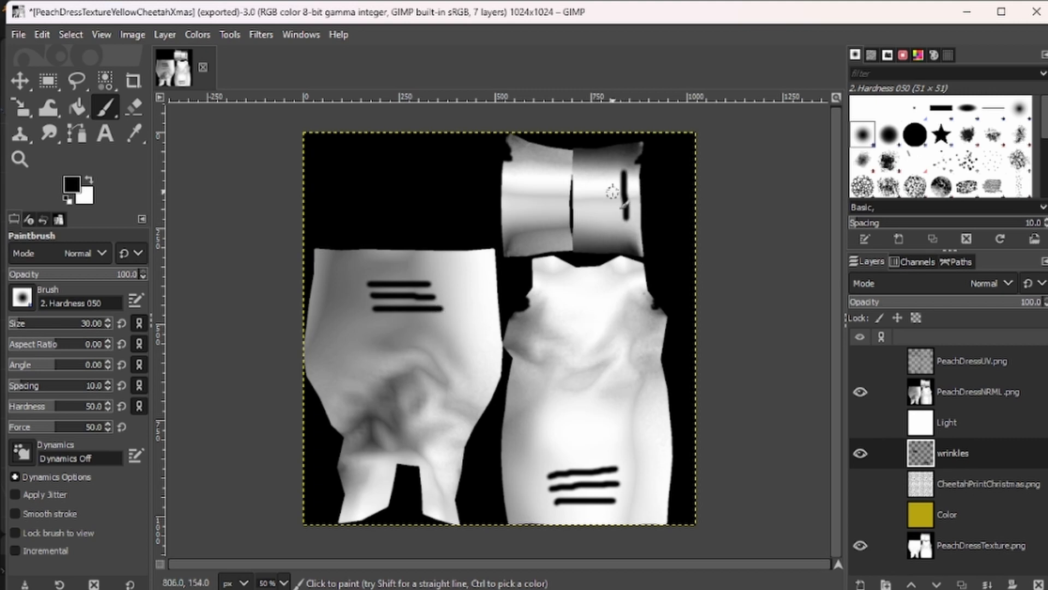
left_click_drag(609, 176, 609, 216)
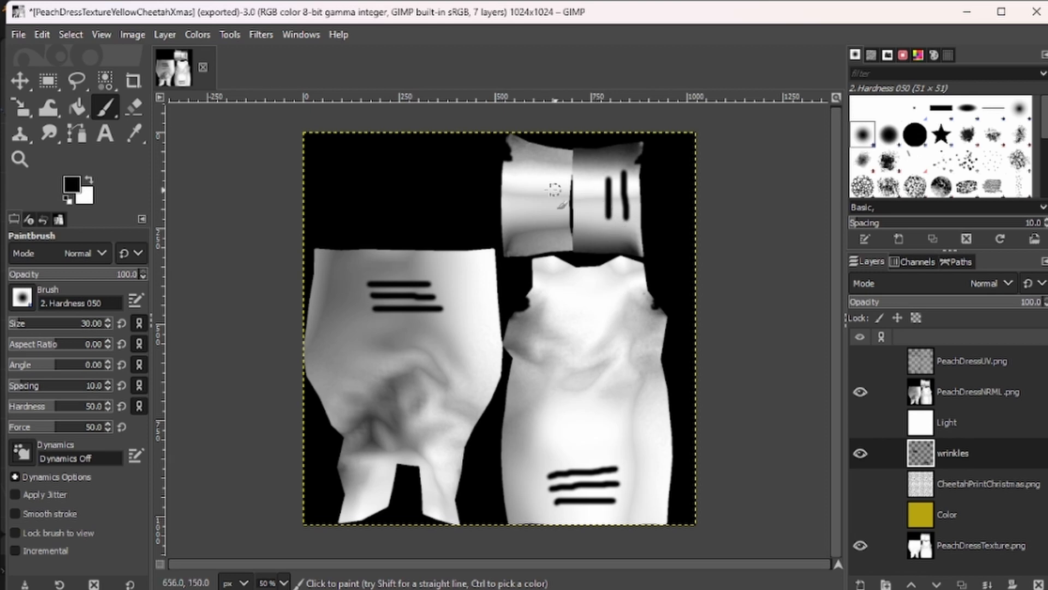
mouse_move(517, 180)
left_mouse_down()
mouse_move(517, 217)
mouse_move(528, 197)
mouse_move(528, 218)
left_mouse_up()
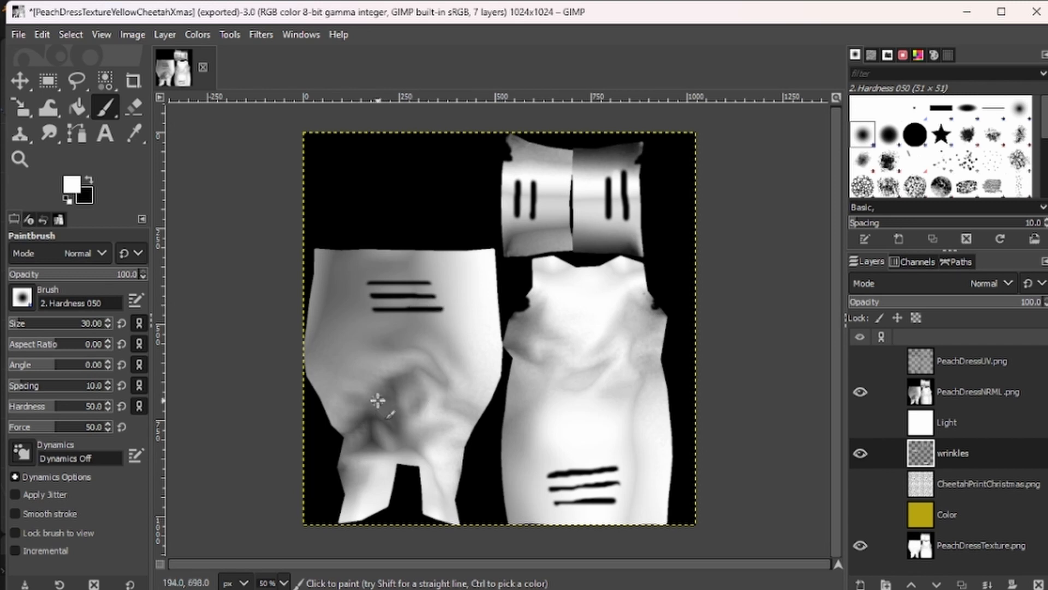
Blend the painted wrinkle lines on all dress pieces into soft folds using the Smudge tool at size 51
left_click(49, 132)
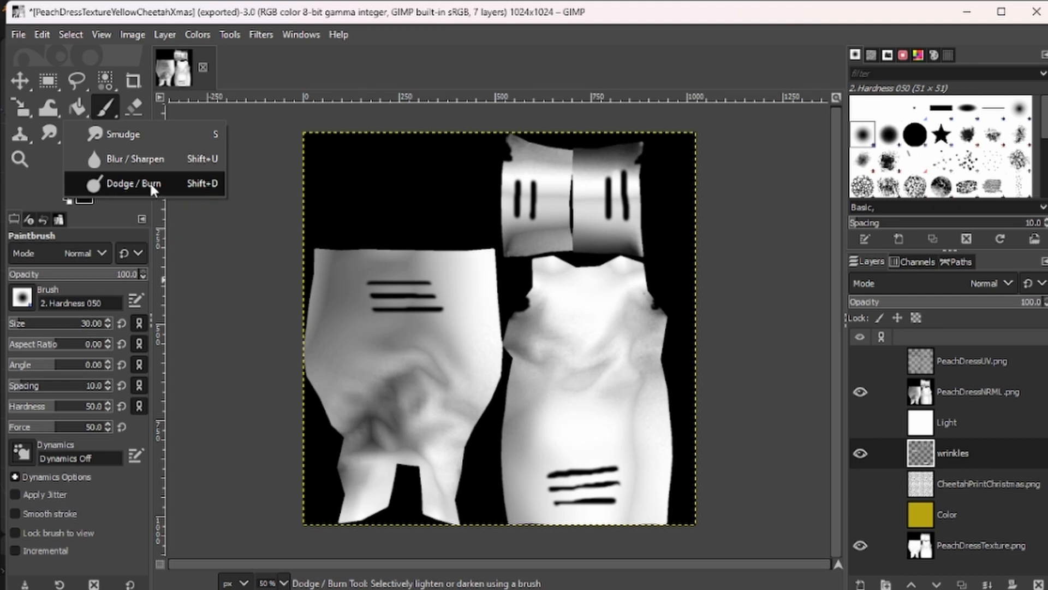
left_click(116, 134)
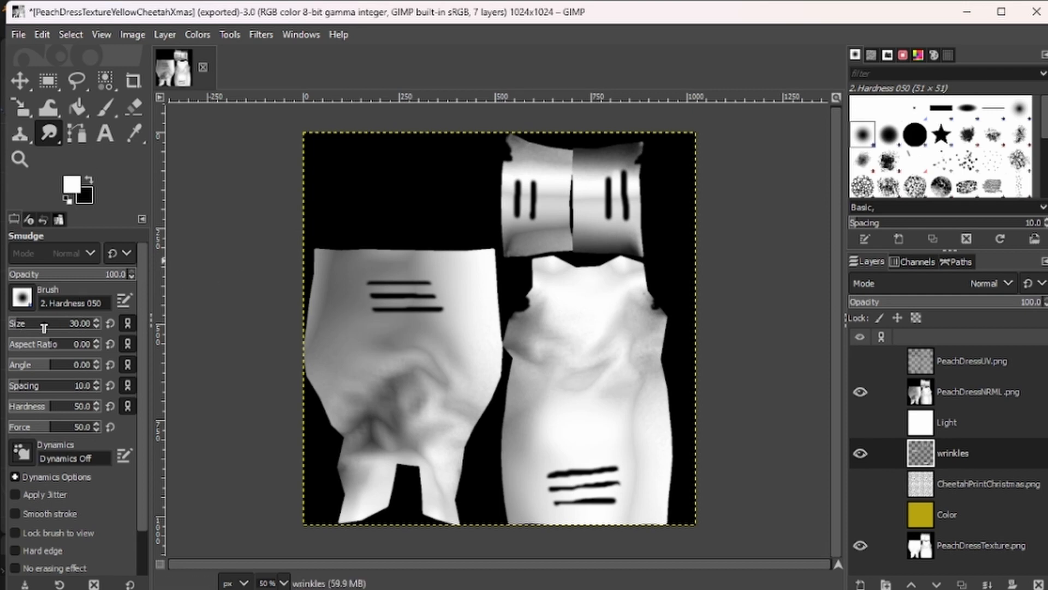
left_click(110, 322)
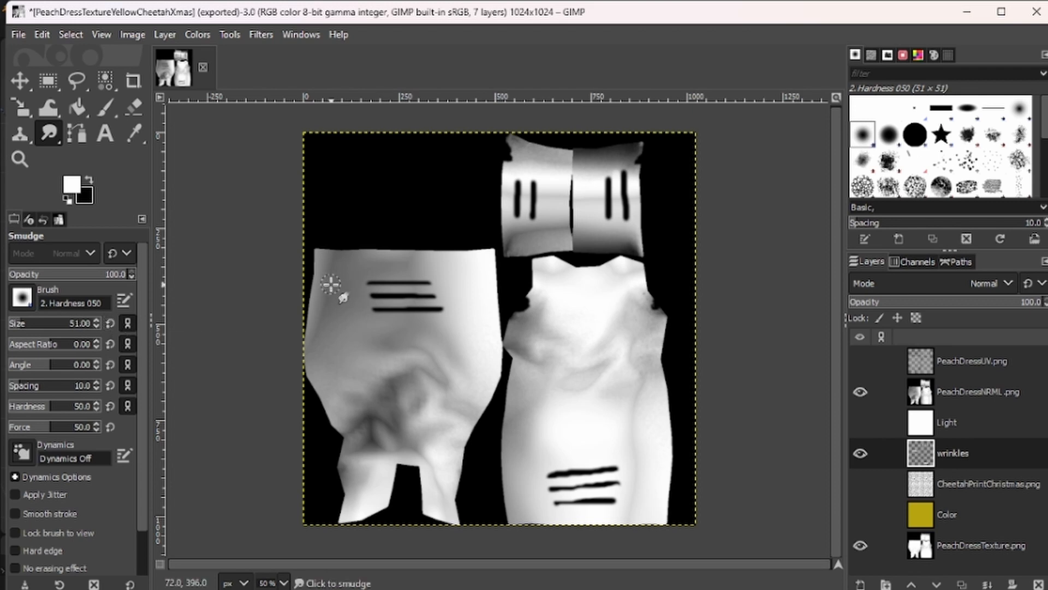
mouse_move(337, 283)
left_mouse_down()
mouse_move(444, 288)
mouse_move(351, 297)
mouse_move(465, 310)
mouse_move(451, 292)
mouse_move(431, 308)
left_mouse_up()
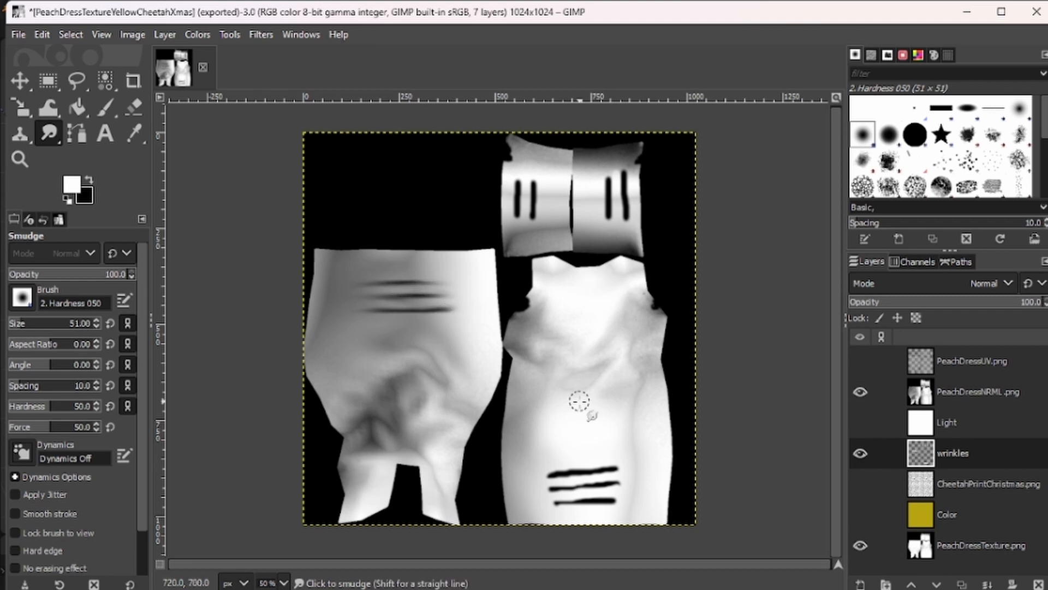
mouse_move(546, 474)
left_mouse_down()
mouse_move(636, 479)
mouse_move(555, 484)
mouse_move(628, 494)
left_mouse_up()
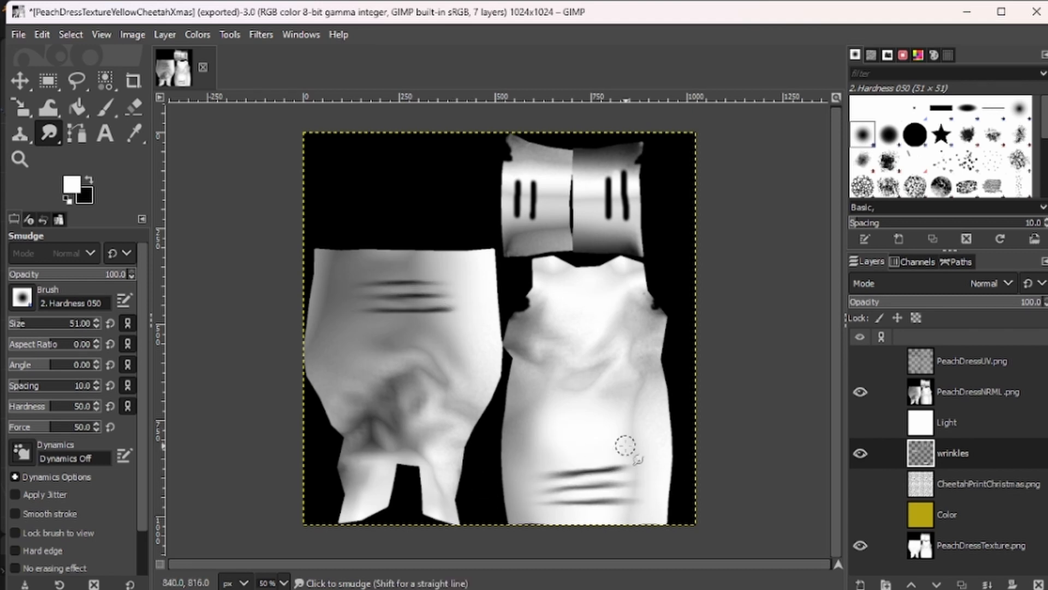
mouse_move(628, 218)
left_mouse_down()
mouse_move(613, 154)
mouse_move(605, 240)
mouse_move(606, 156)
left_mouse_up()
left_click_drag(526, 196, 522, 252)
mouse_move(560, 448)
left_mouse_down()
mouse_move(535, 459)
mouse_move(631, 461)
mouse_move(555, 499)
left_mouse_up()
mouse_move(461, 311)
left_mouse_down()
mouse_move(445, 286)
mouse_move(452, 306)
mouse_move(372, 297)
left_mouse_up()
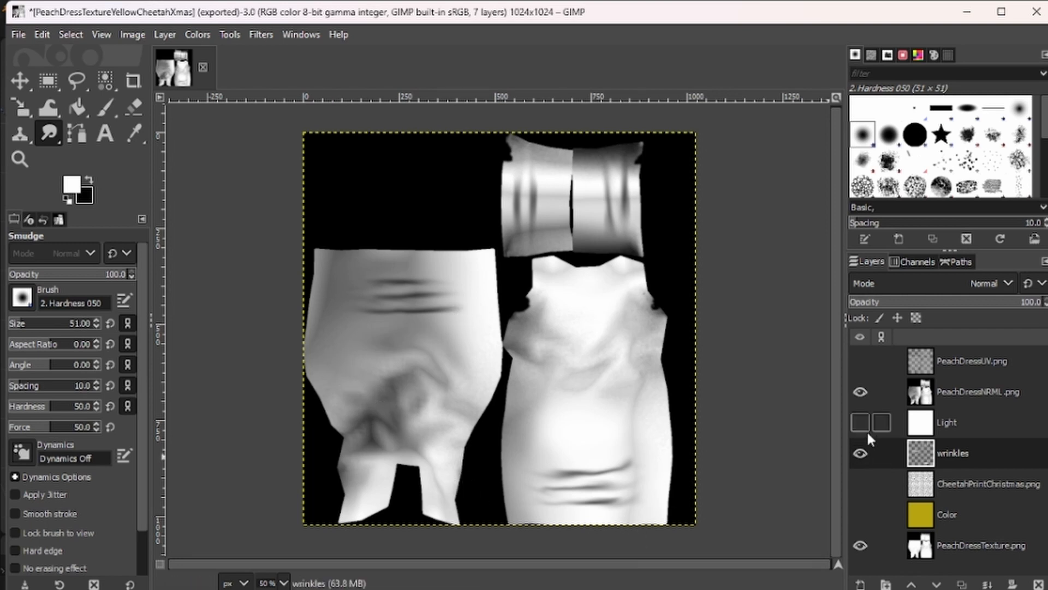
Show the yellow Color layer and set the wrinkles layer's blend mode to Multiply
left_click(858, 514)
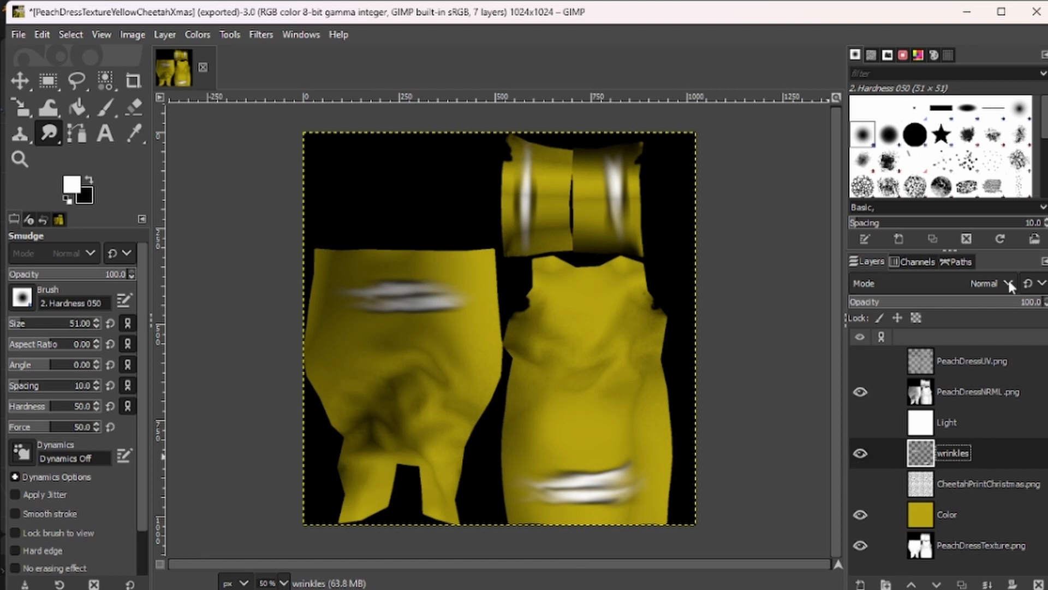
left_click(1007, 285)
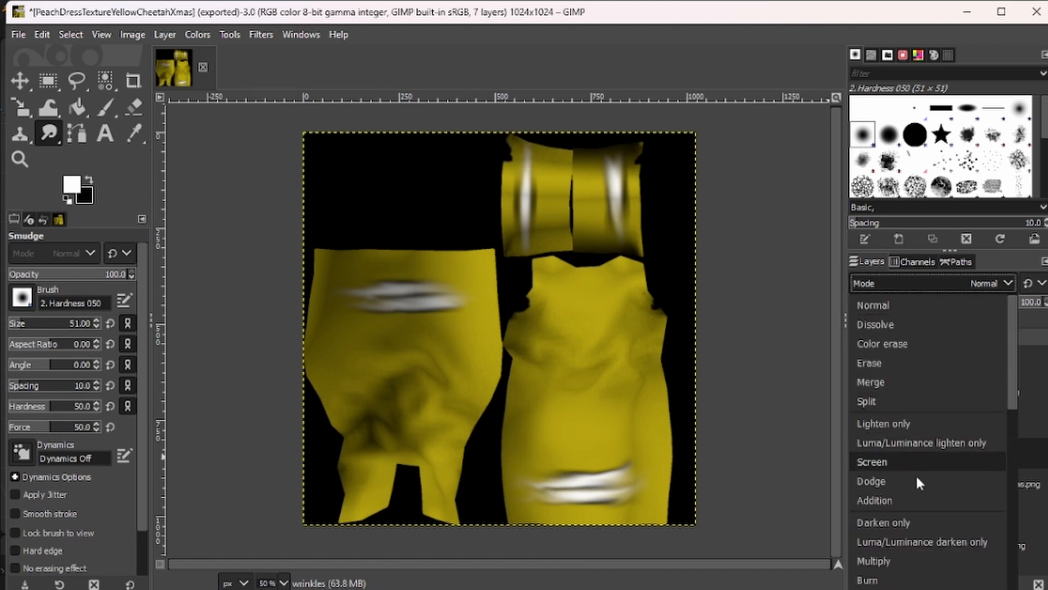
left_click(892, 559)
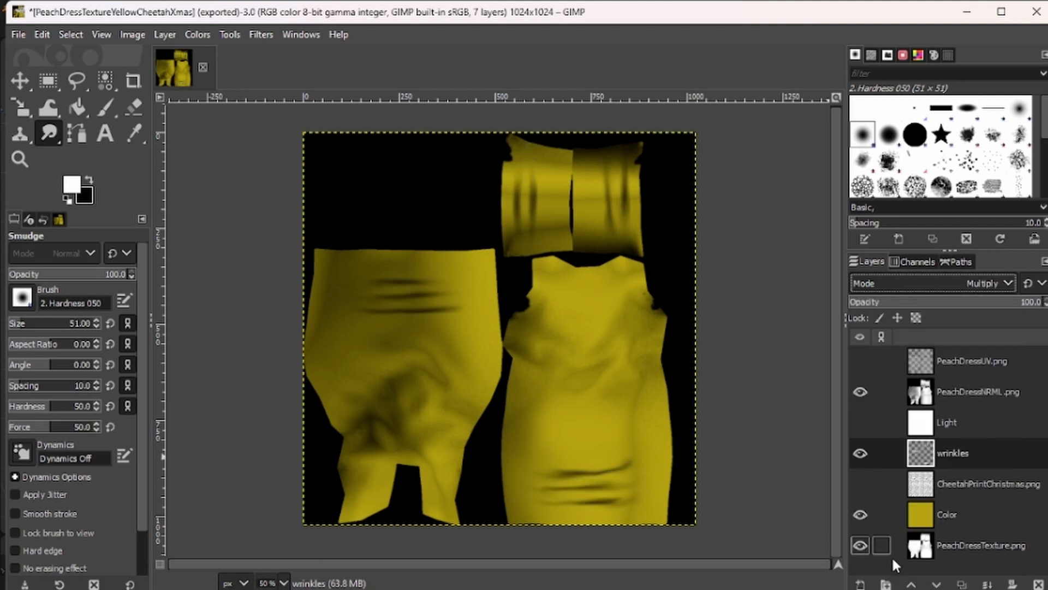
Try the Overlay blend mode on the wrinkles layer
left_click(1009, 283)
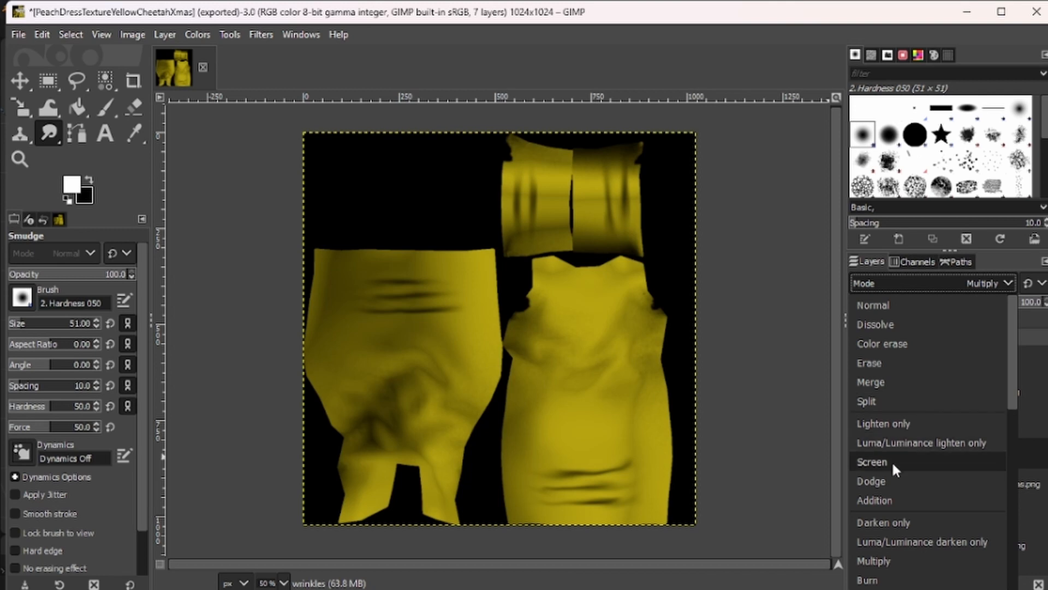
scroll(895, 494, "down", 2)
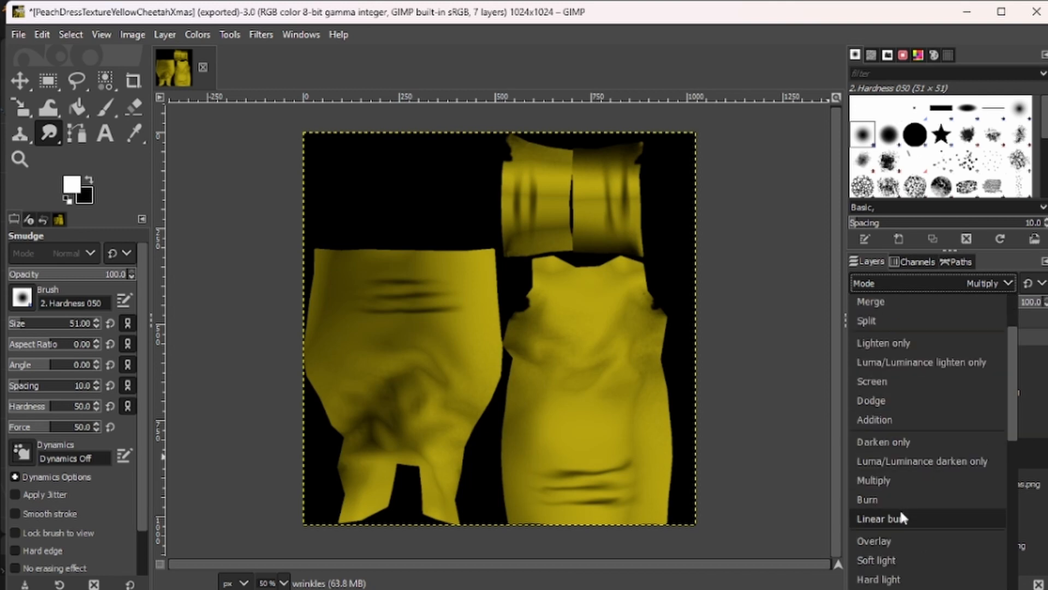
left_click(887, 540)
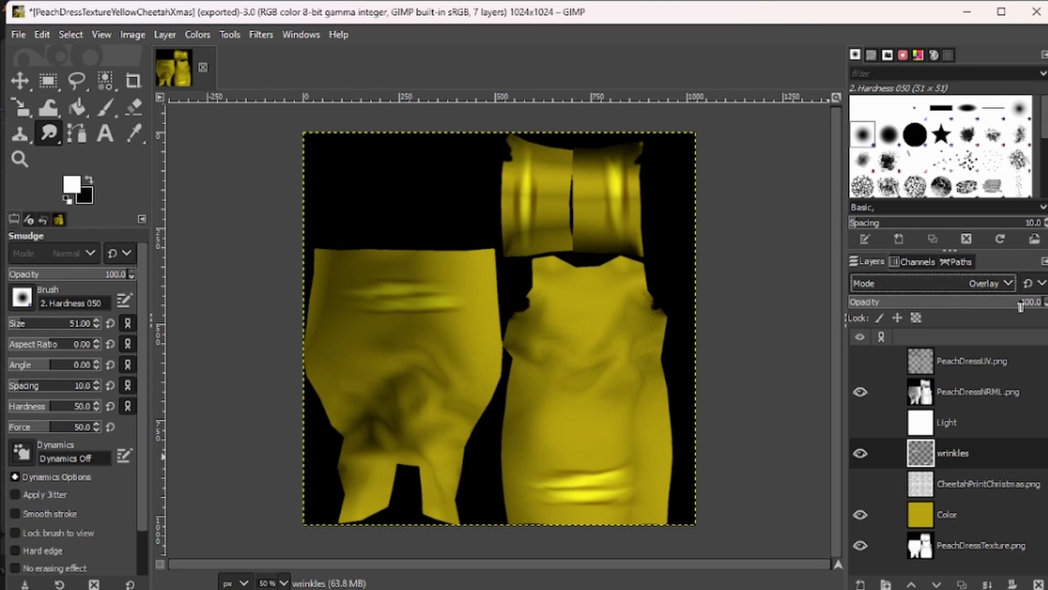
left_click_drag(1017, 305, 908, 307)
Set the wrinkles layer's blend mode to Grain merge
left_click(928, 283)
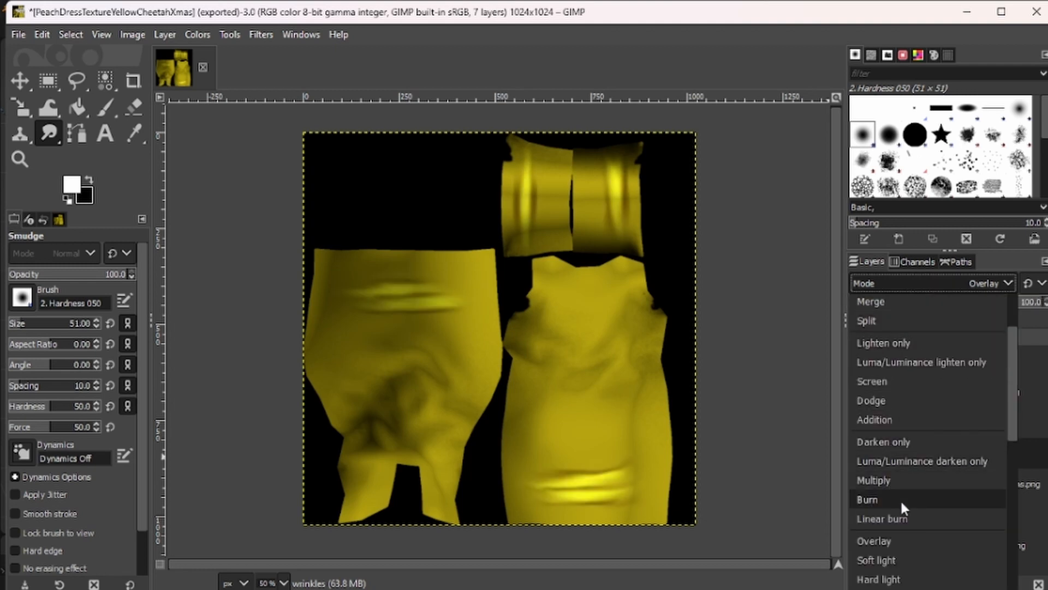
scroll(903, 503, "down", 5)
scroll(903, 473, "down", 4)
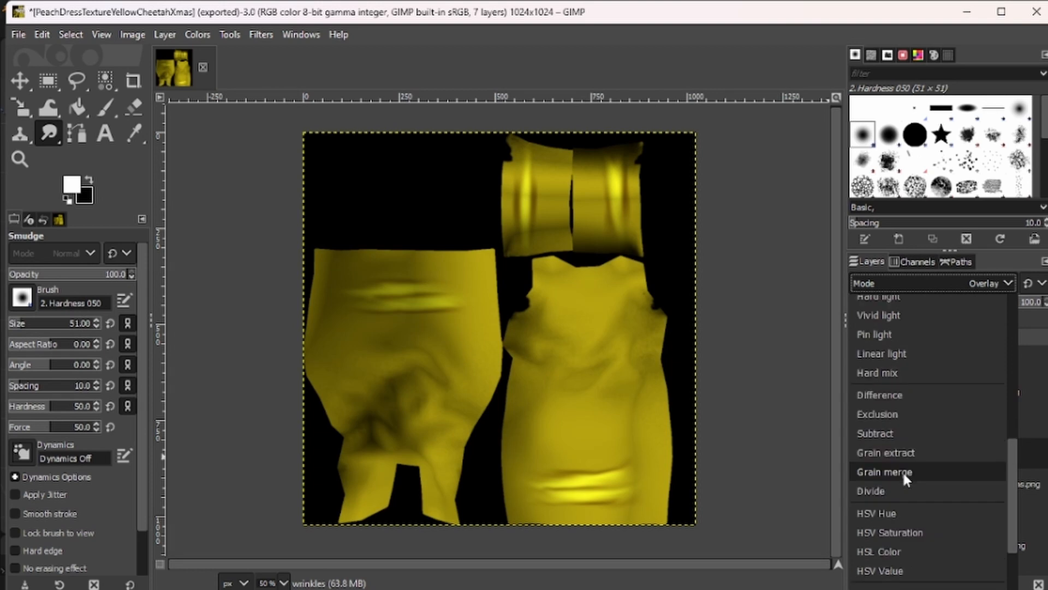
left_click(882, 432)
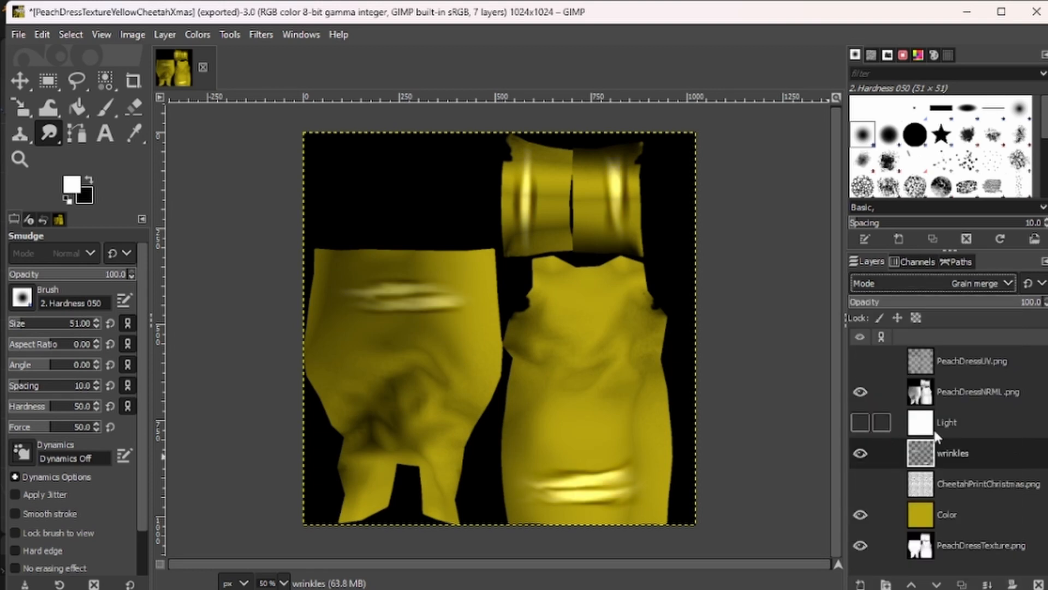
Set the wrinkles layer's blend mode to Multiply and lower its opacity to 47
left_click(1003, 277)
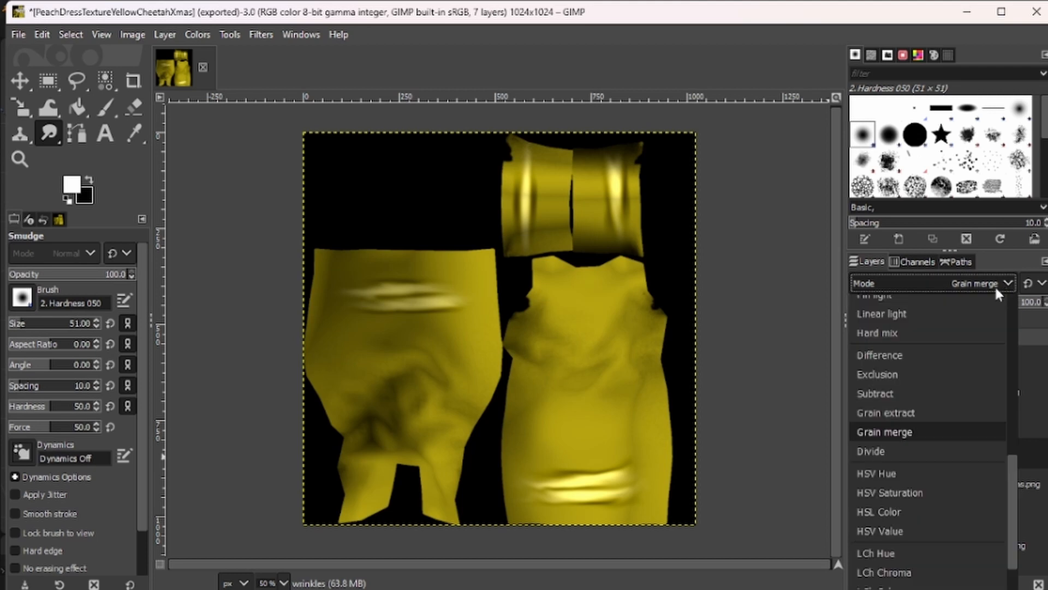
scroll(907, 391, "up", 4)
scroll(909, 392, "up", 4)
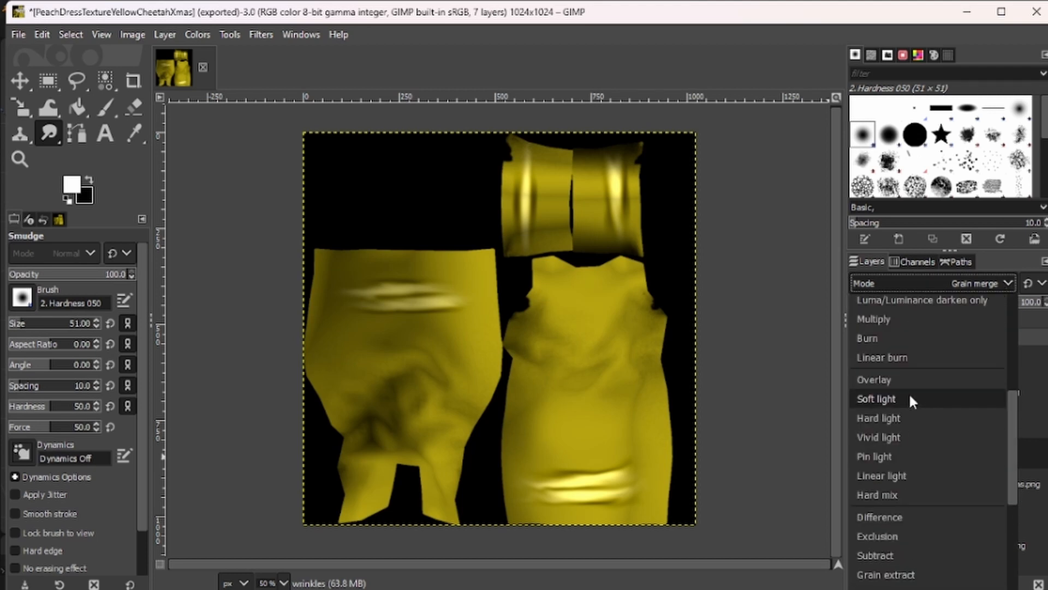
left_click(883, 319)
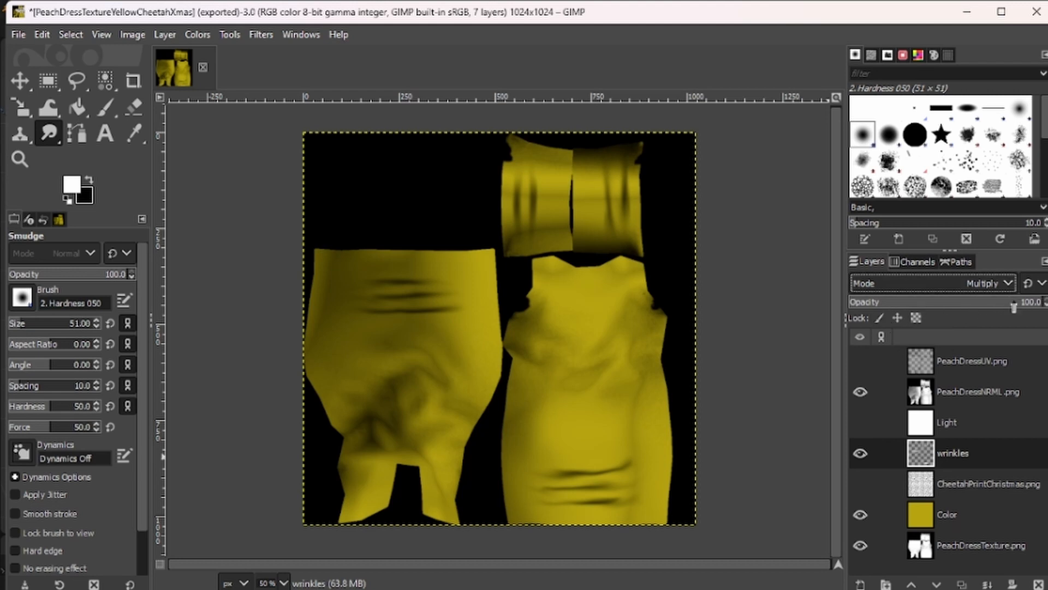
left_click_drag(1008, 301, 941, 307)
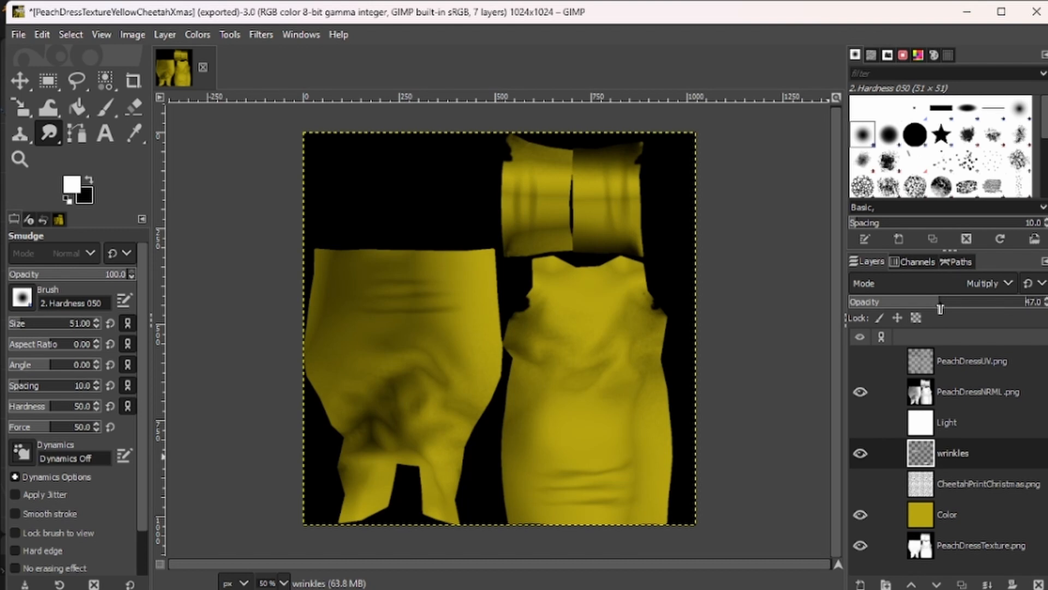
Show the Light and CheetahPrintChristmas.png layers, and raise the wrinkles layer above the Light layer
left_click(861, 422)
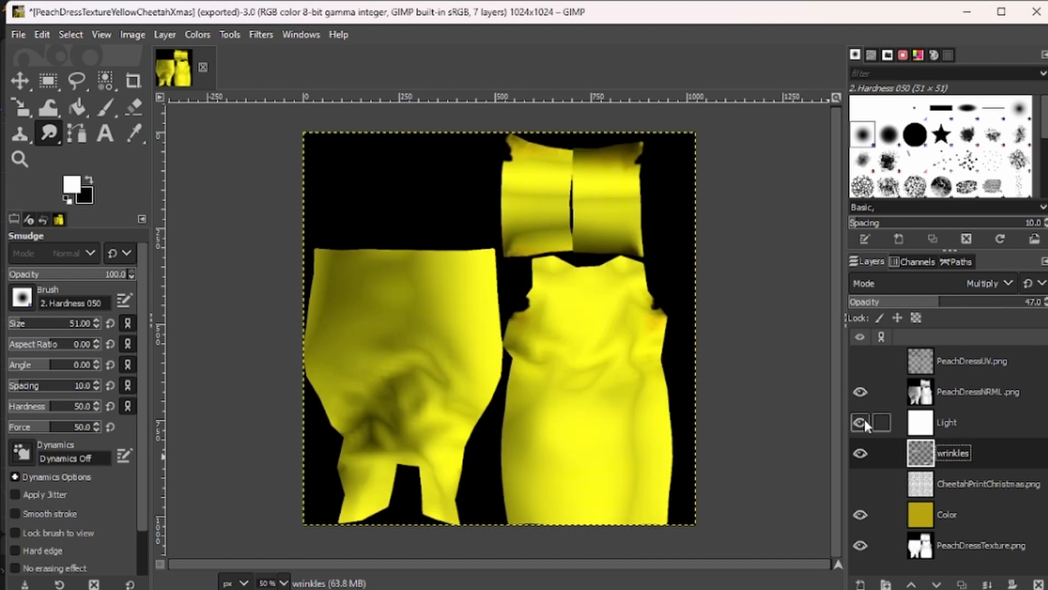
left_click(947, 422)
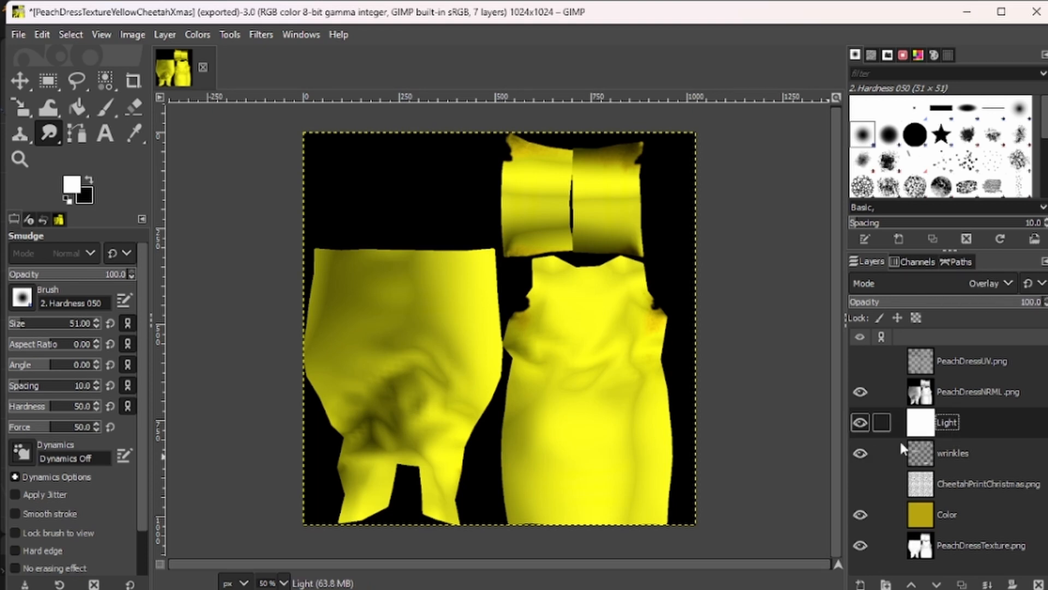
left_click(964, 455)
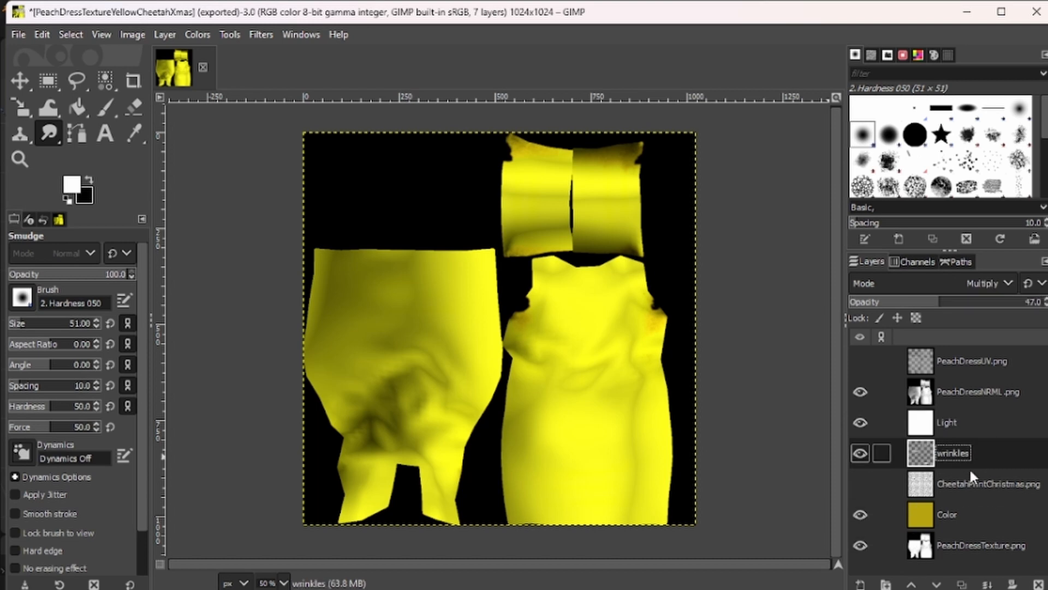
left_click(911, 585)
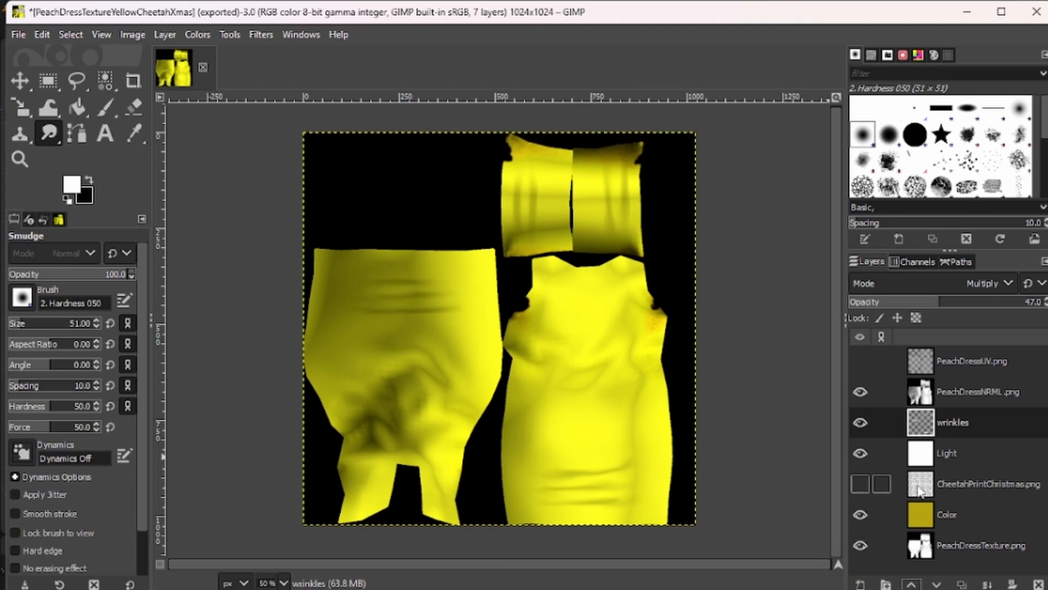
left_click(860, 483)
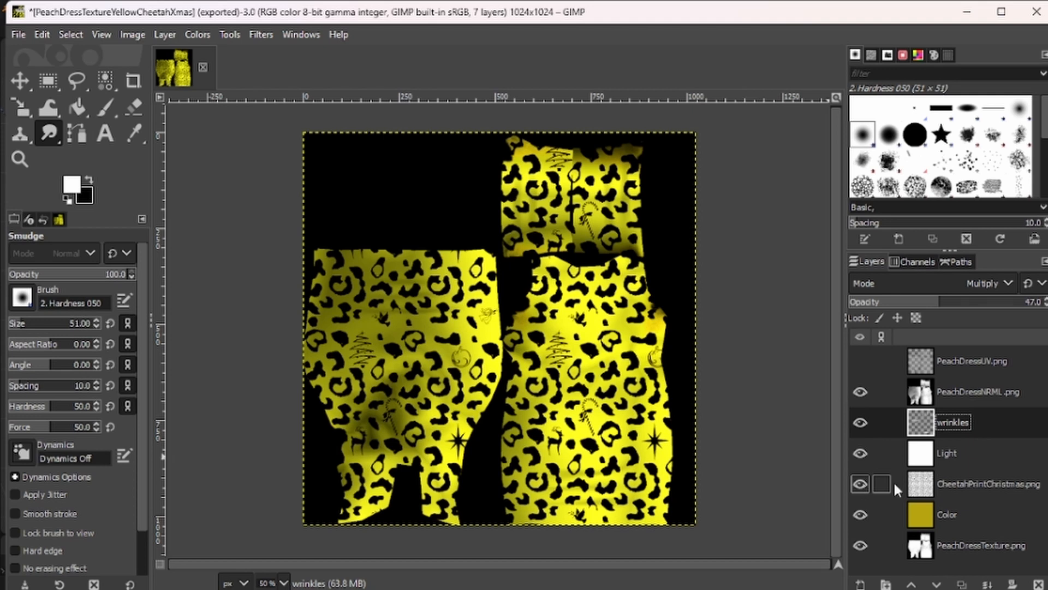
Duplicate the wrinkles layer twice and export the image over PeachDressTextureYellowCheetahXmas.png
right_click(986, 423)
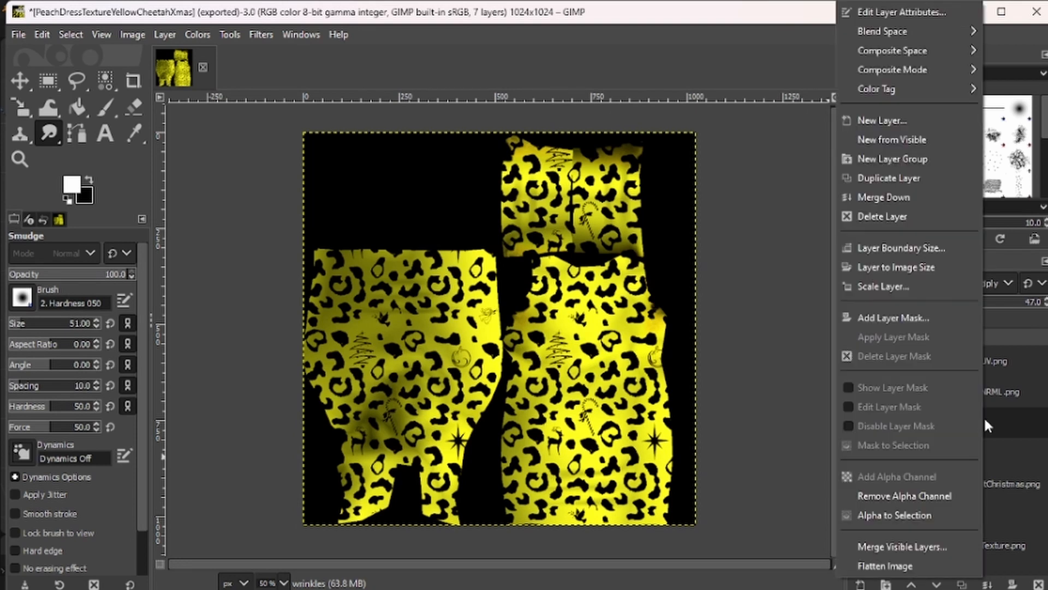
left_click(873, 182)
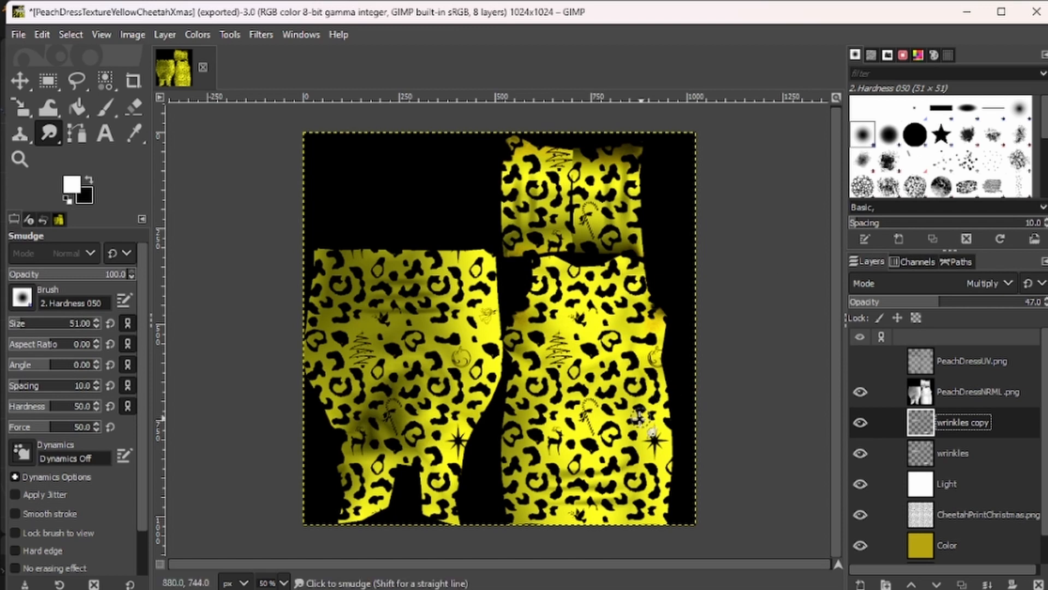
right_click(960, 427)
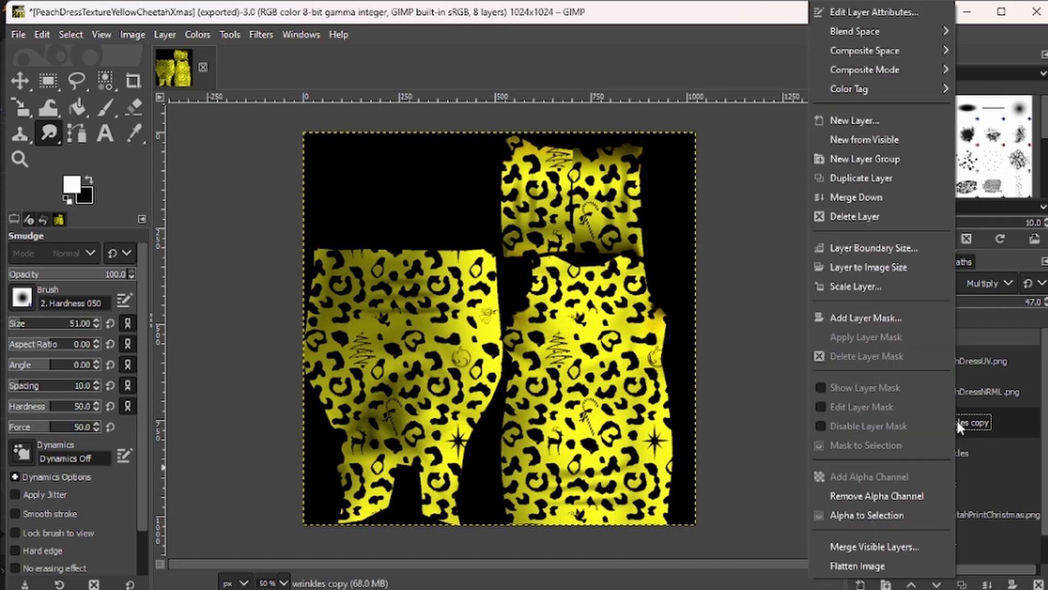
left_click(868, 180)
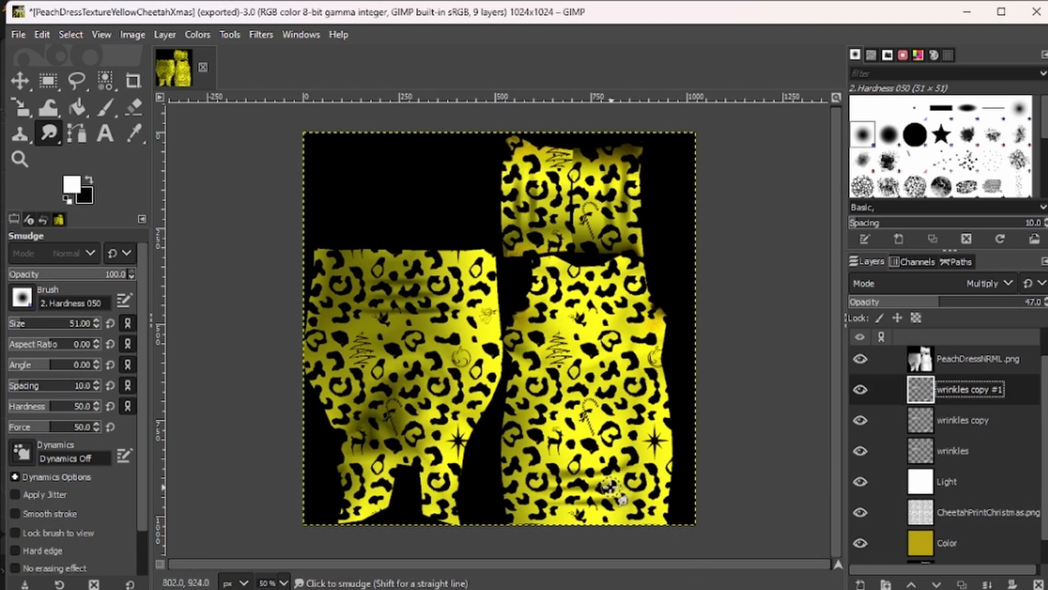
left_click(18, 35)
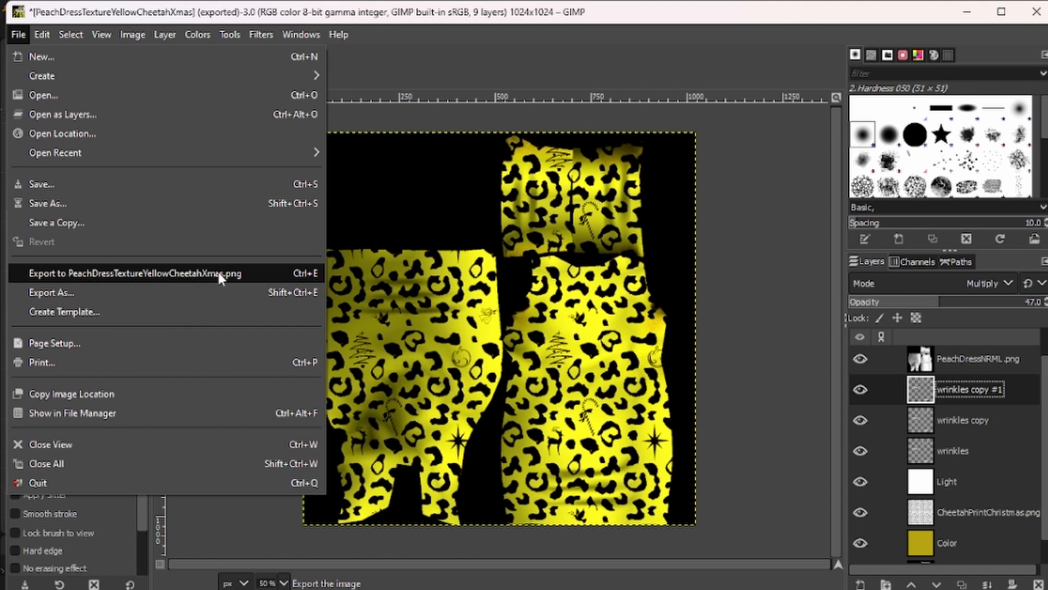
left_click(148, 273)
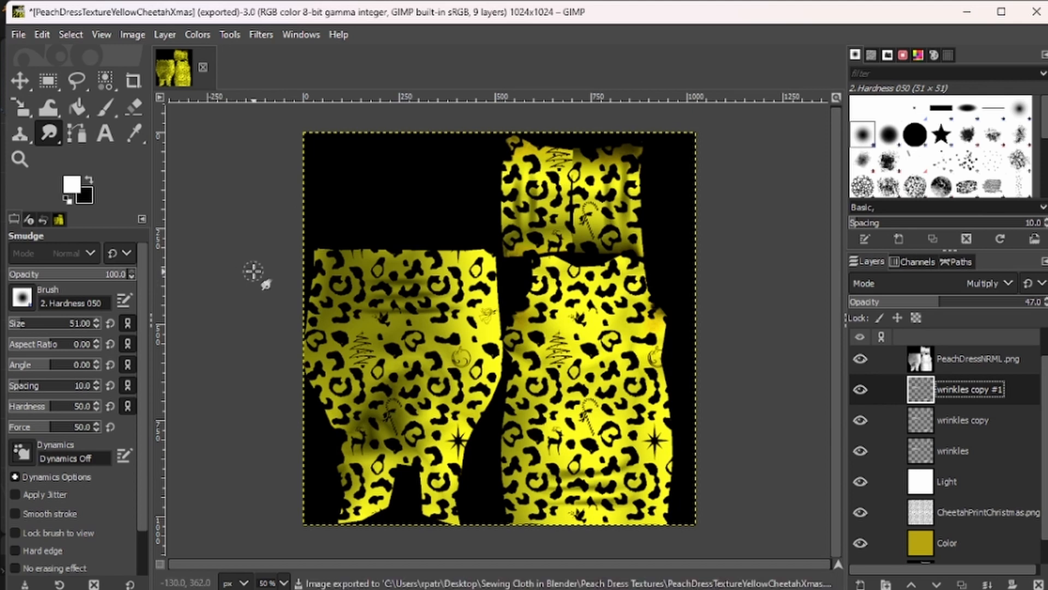
Switch to Blender, reload the cheetah dress texture from disk, and view the wrinkles on the dress model in the Layout workspace
left_click(757, 577)
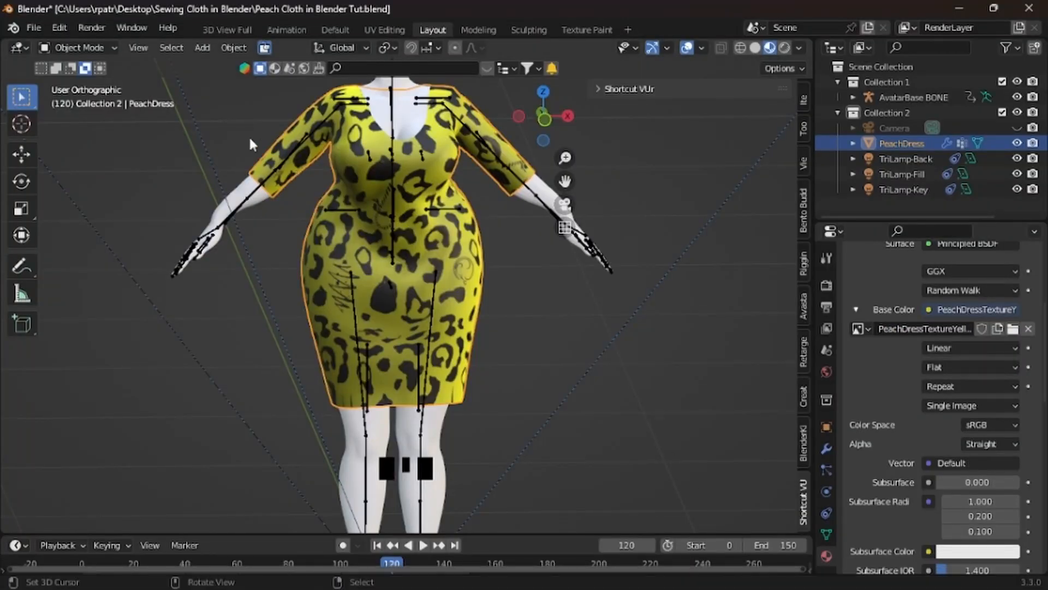
left_click(597, 31)
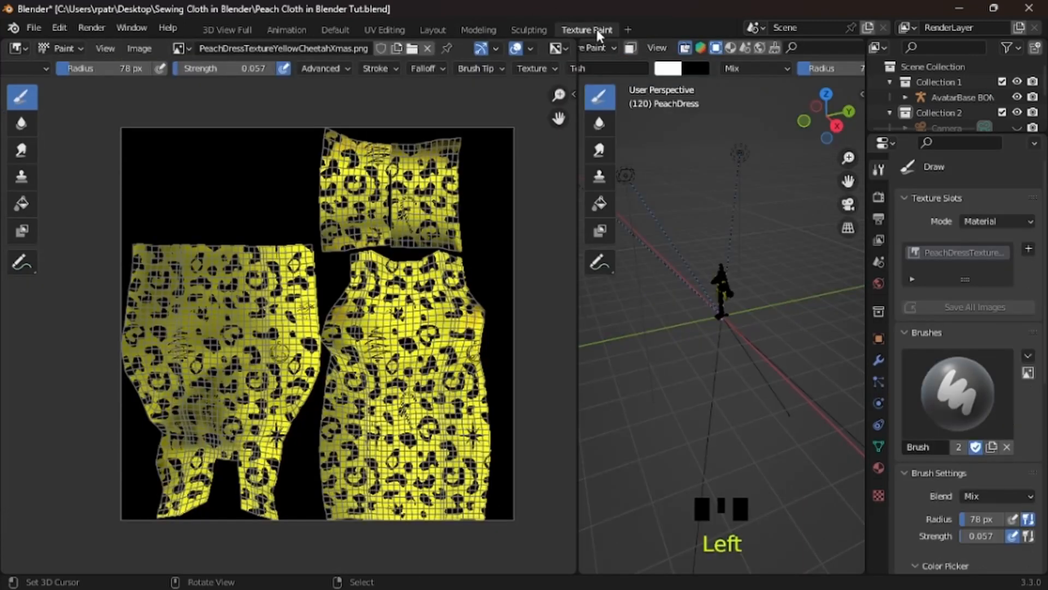
left_click(140, 49)
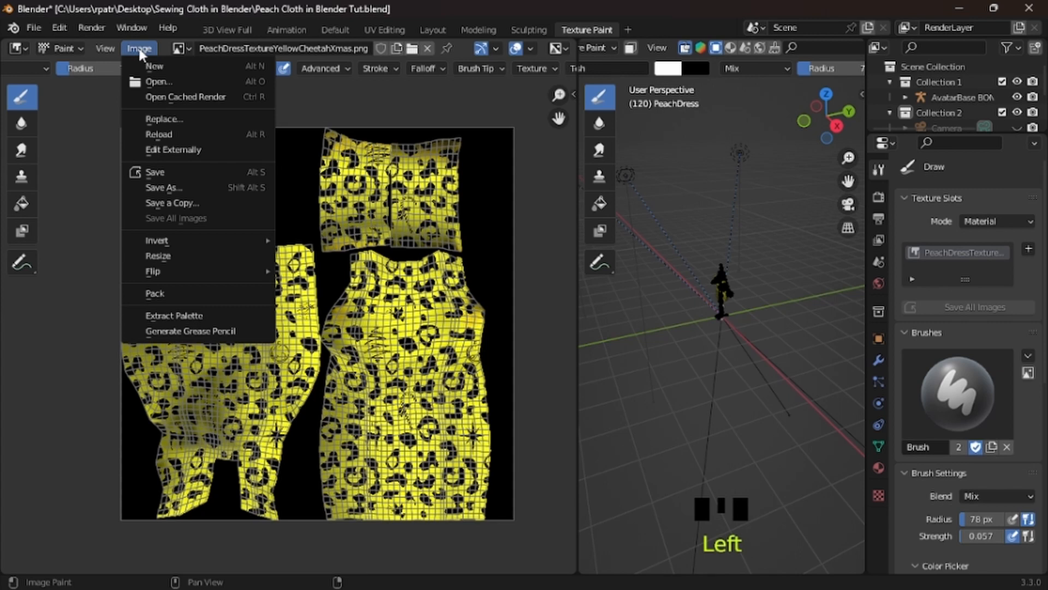
left_click(148, 134)
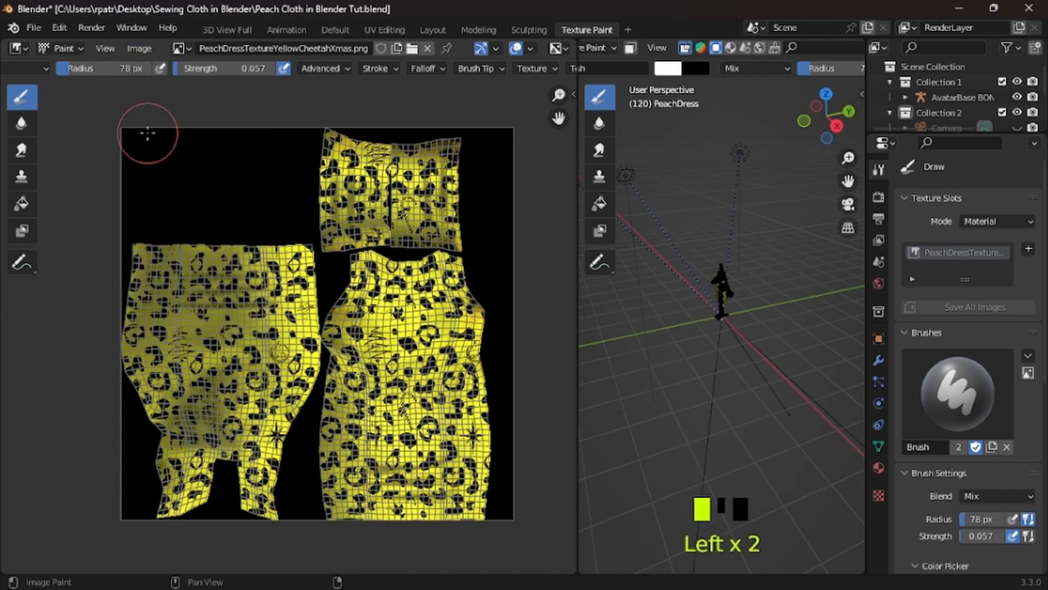
left_click(444, 29)
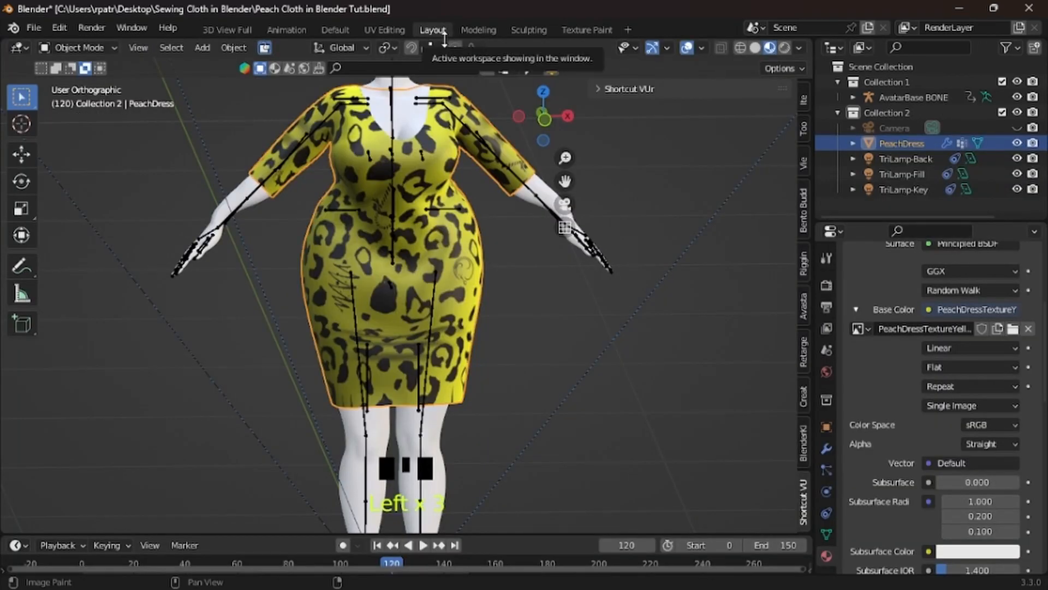
middle_click_drag(558, 322, 580, 341)
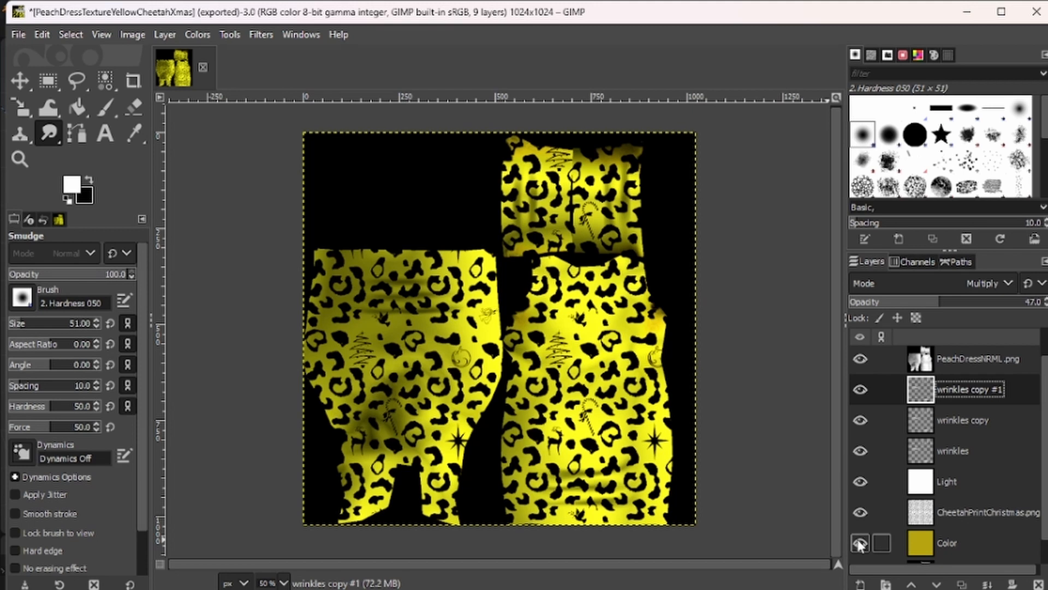
Back in GIMP, hide the CheetahPrintChristmas.png layer and export the plain yellow texture over PeachDressTextureYellowCheetahXmas.png
left_click(860, 513)
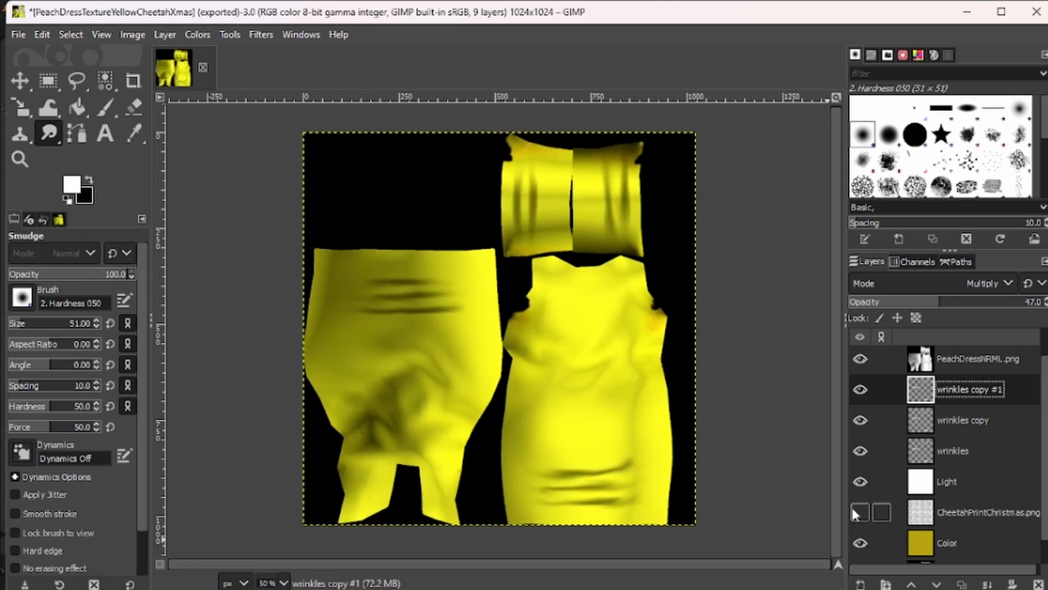
left_click(20, 34)
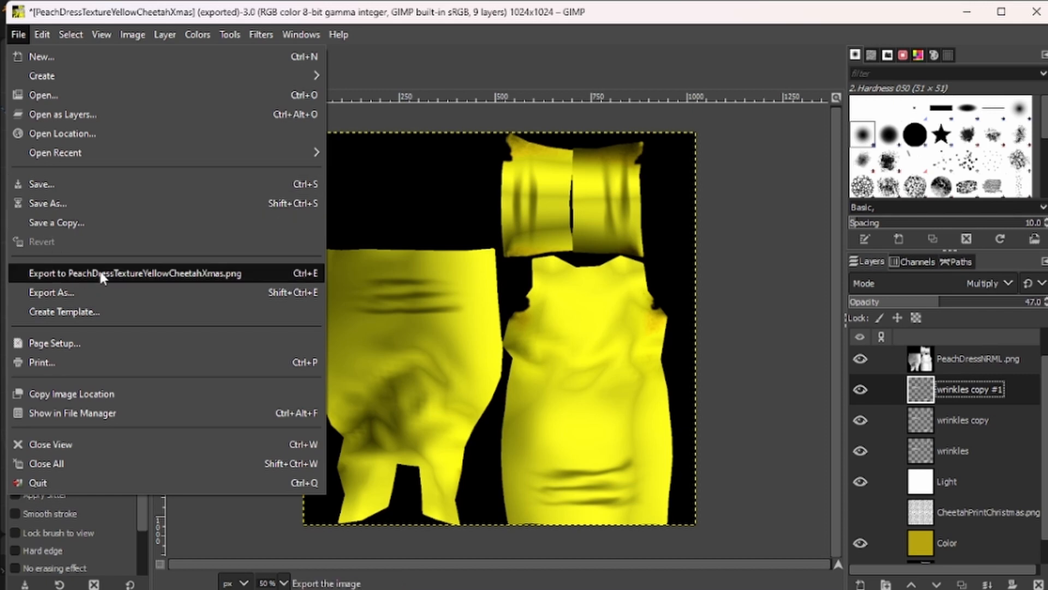
left_click(185, 273)
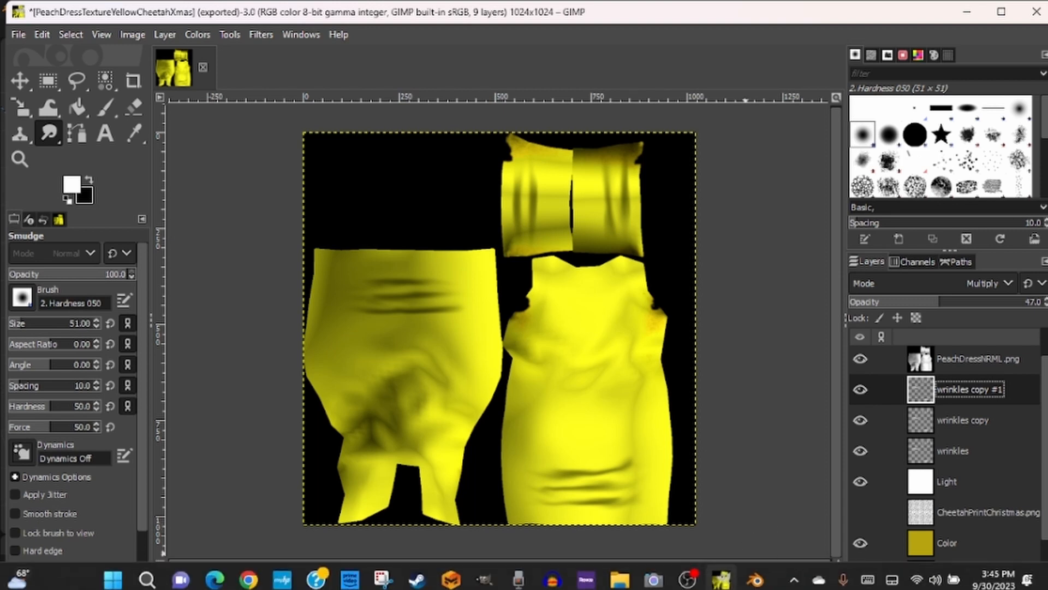
Switch to Blender, reload the plain yellow texture in the UV Editing workspace, and inspect the dress in the Layout workspace
left_click(755, 577)
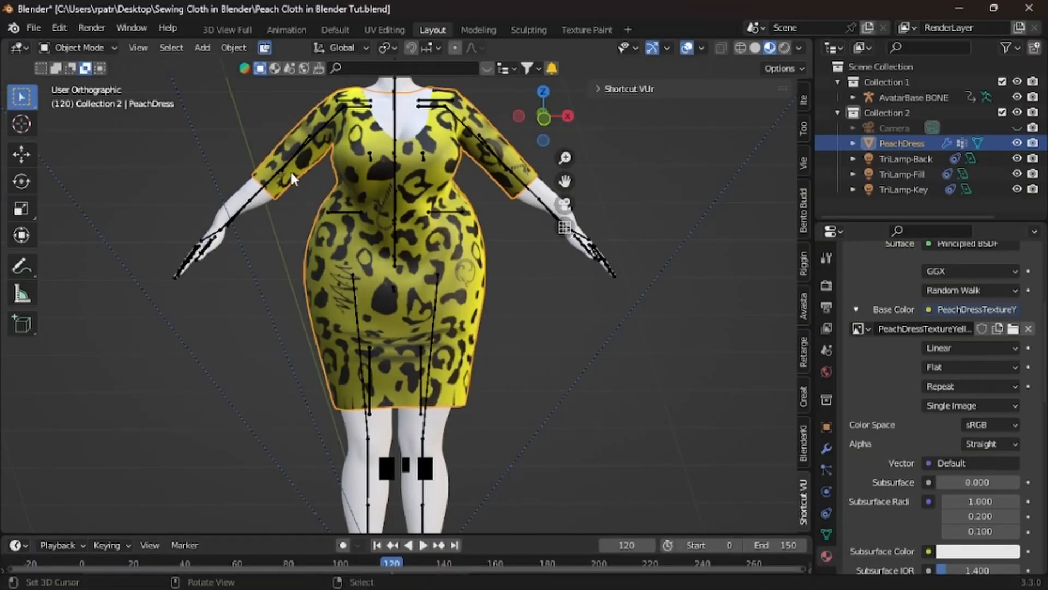
left_click(371, 29)
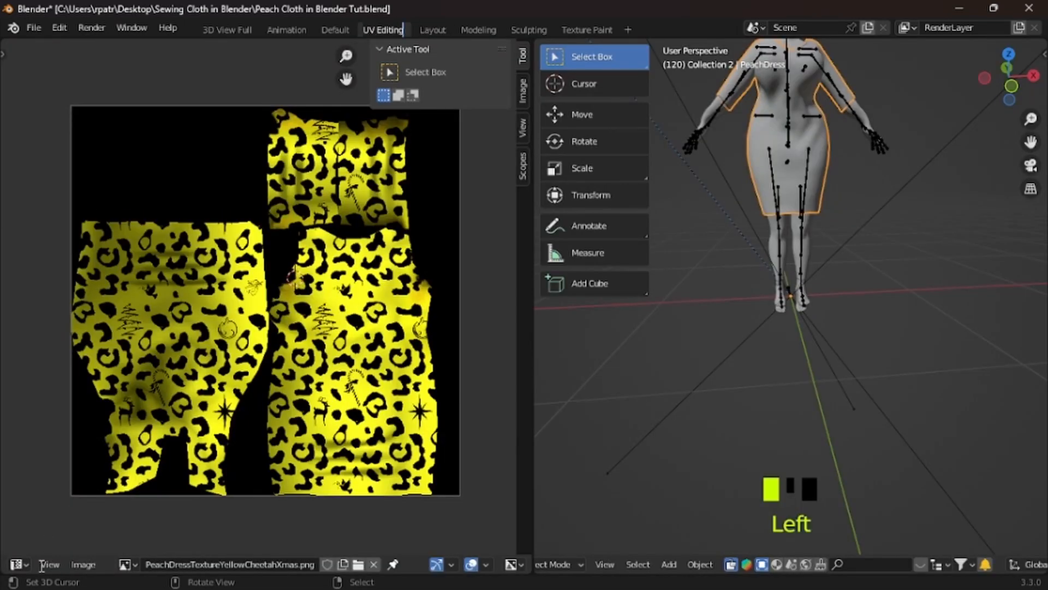
left_click(80, 564)
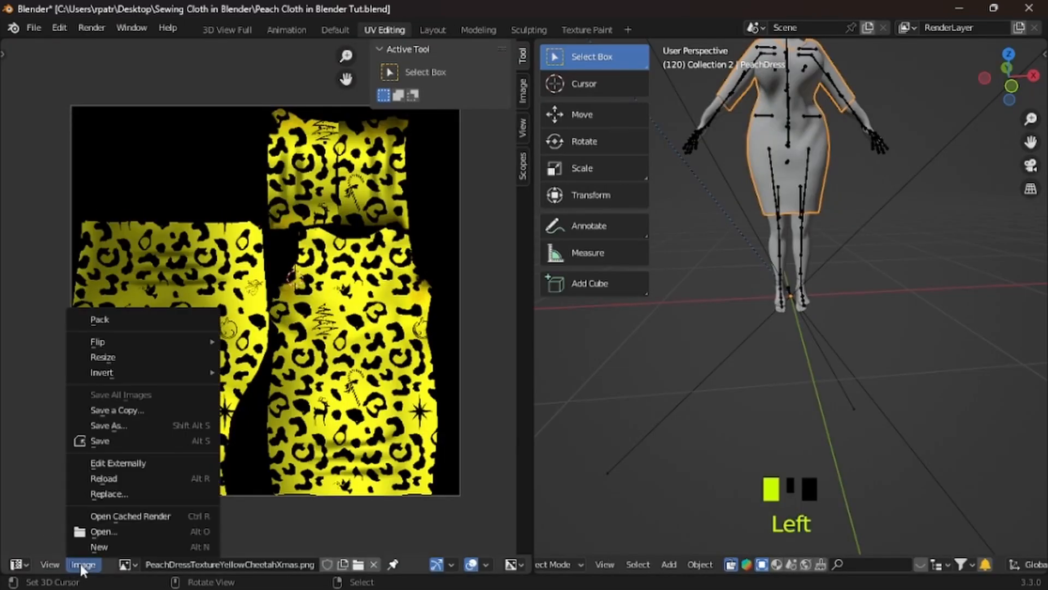
left_click(106, 477)
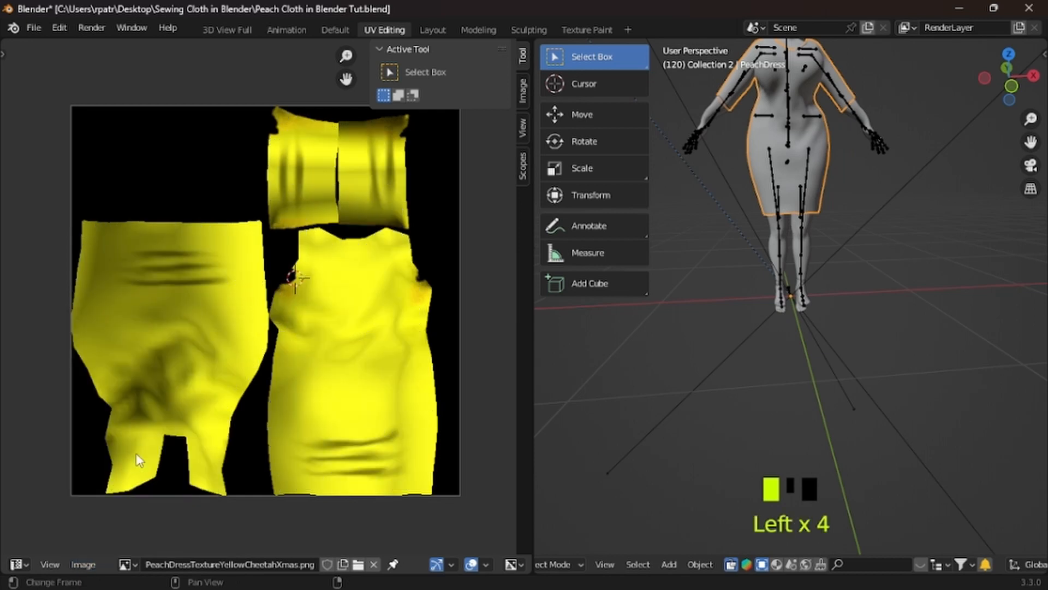
left_click(436, 30)
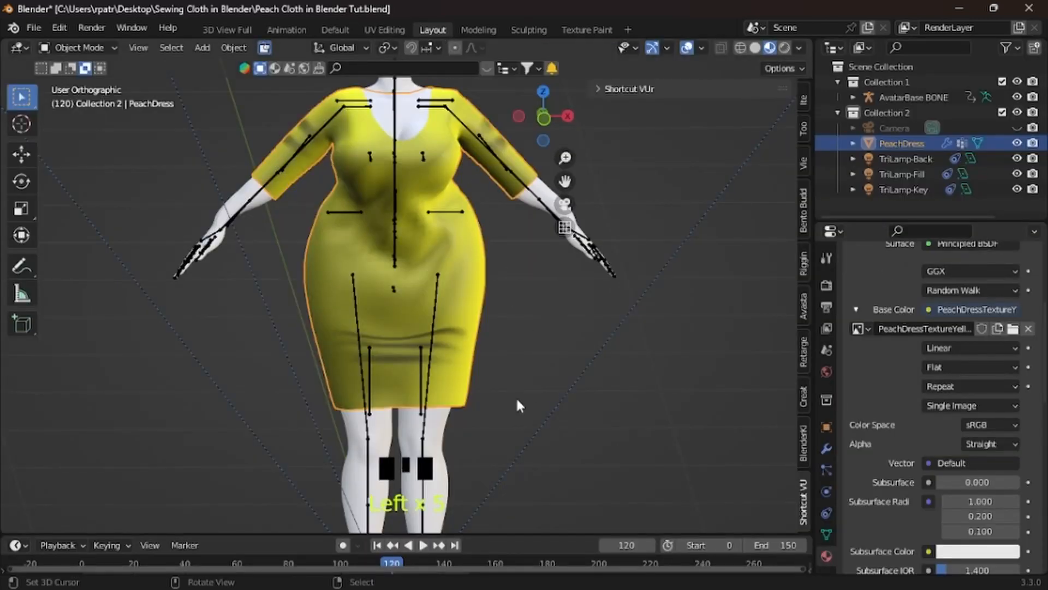
middle_click_drag(517, 405, 515, 372)
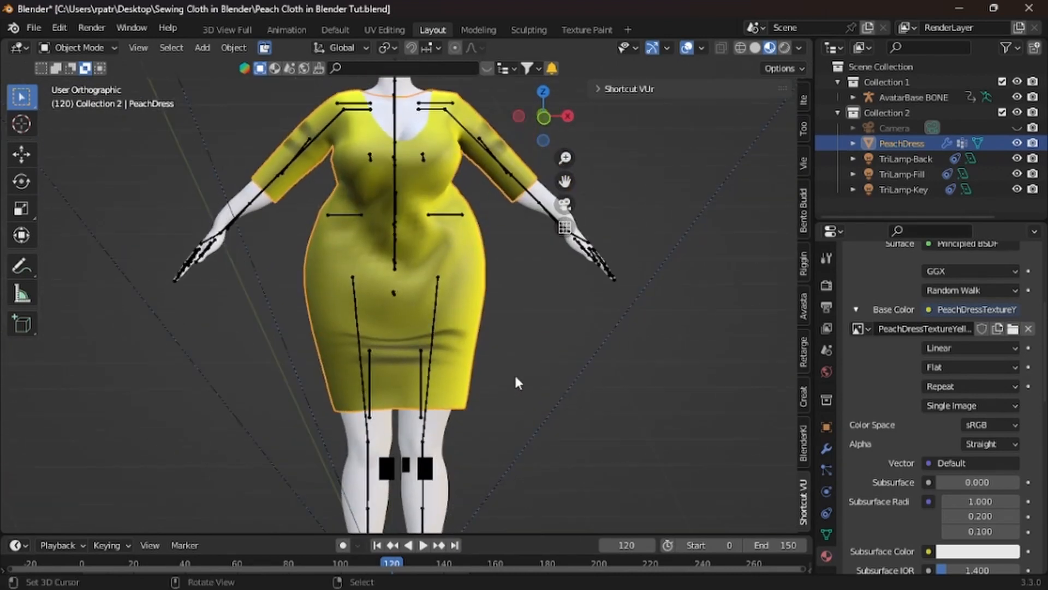
Reduce the dress material's Specular value to 0.000 and check the dress without shine
right_click(481, 294)
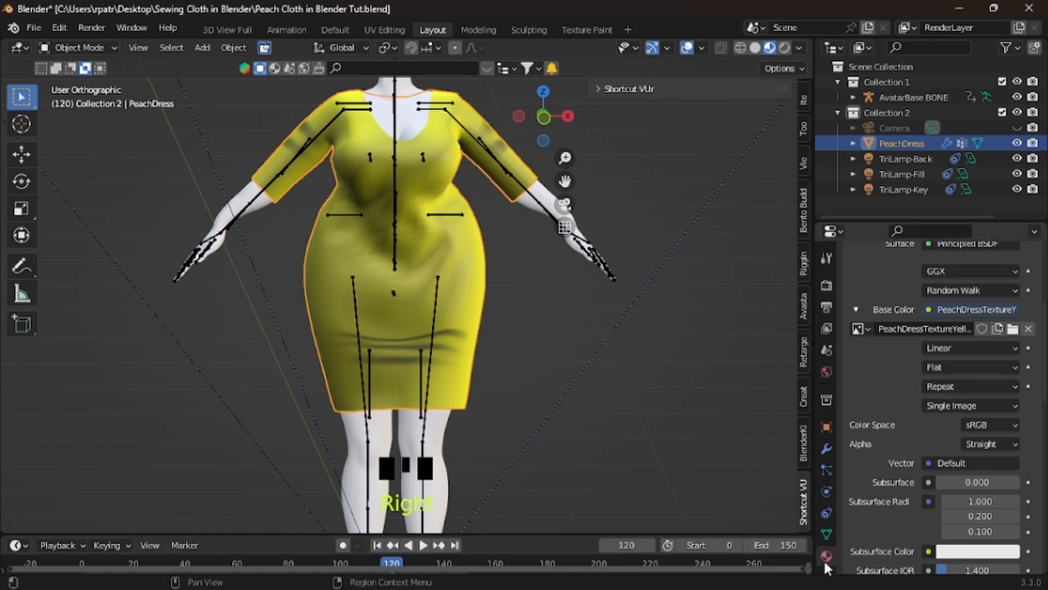
scroll(885, 454, "down", 6)
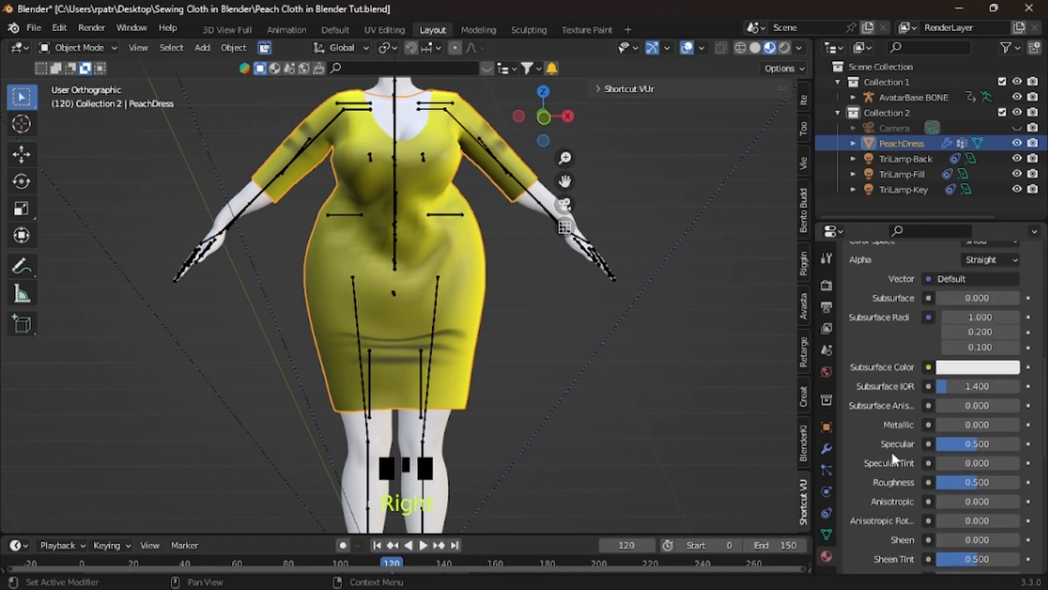
scroll(893, 510, "down", 1)
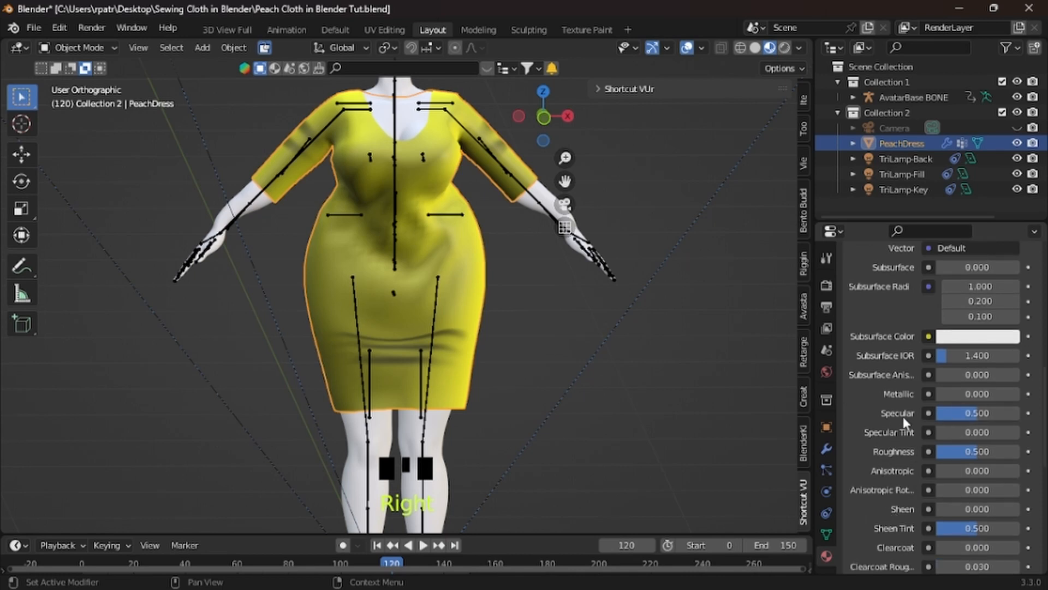
left_click_drag(969, 408, 926, 409)
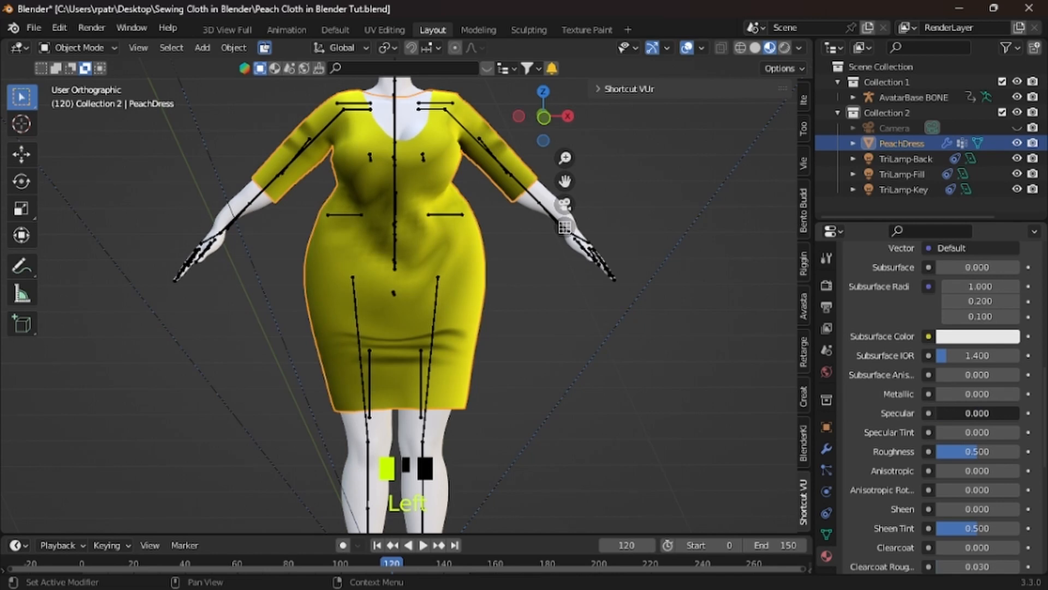
middle_click_drag(599, 349, 631, 439)
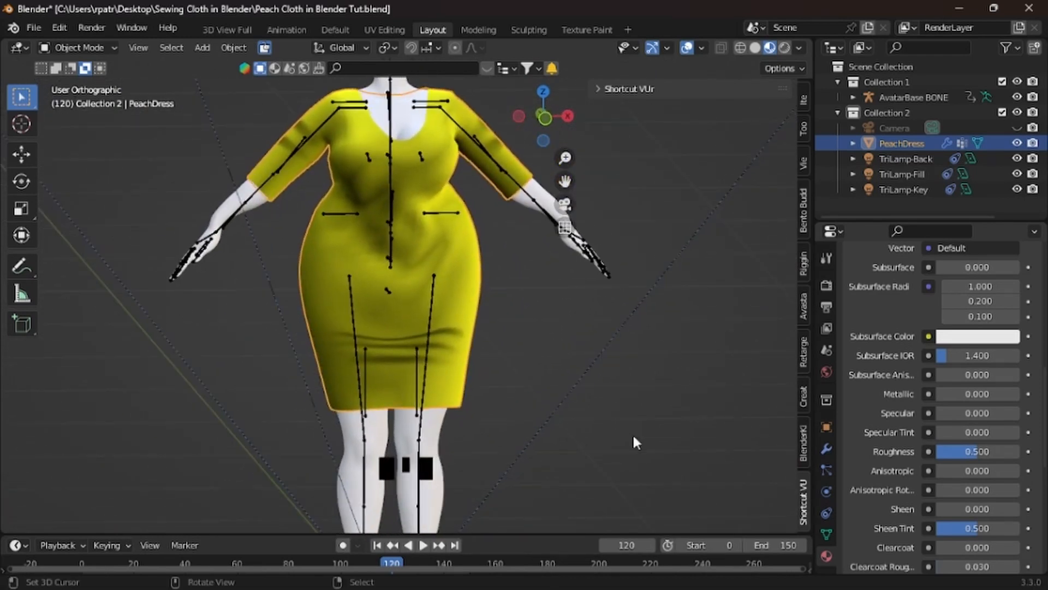
In the Texture Paint workspace, paint lightly over the wrinkles on the front dress piece and check the dress model in the Layout workspace
mouse_move(531, 260)
middle_mouse_down()
mouse_move(317, 304)
mouse_move(526, 243)
mouse_move(534, 265)
mouse_move(528, 260)
middle_mouse_up()
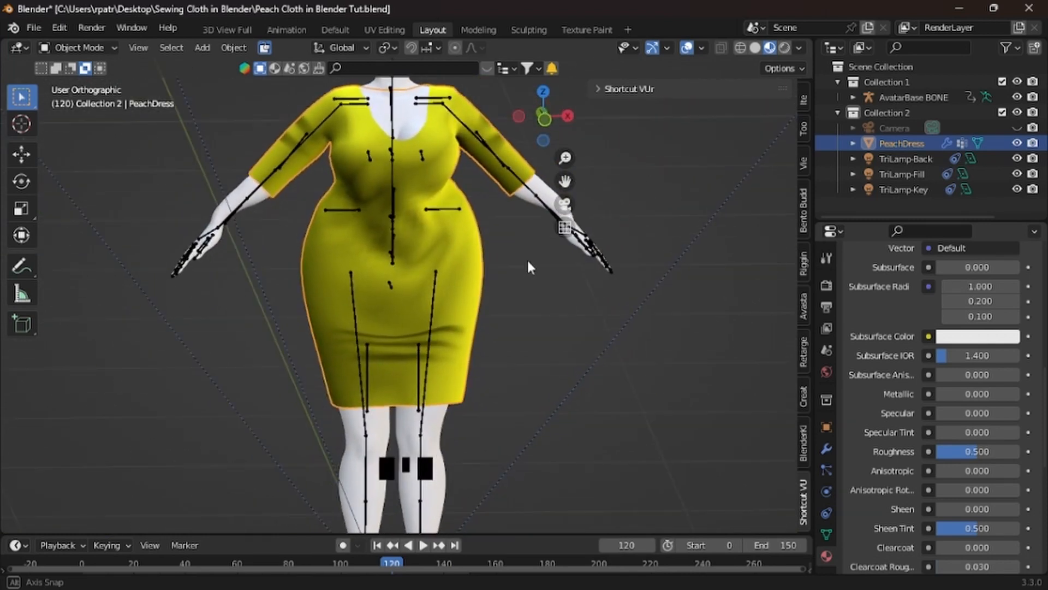
left_click(587, 30)
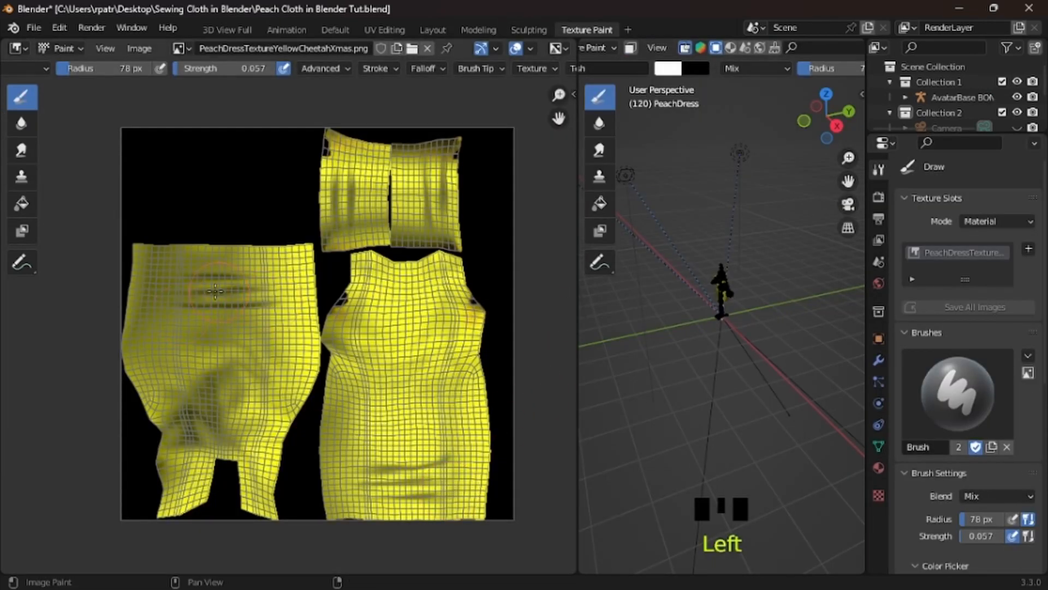
left_click_drag(192, 281, 252, 319)
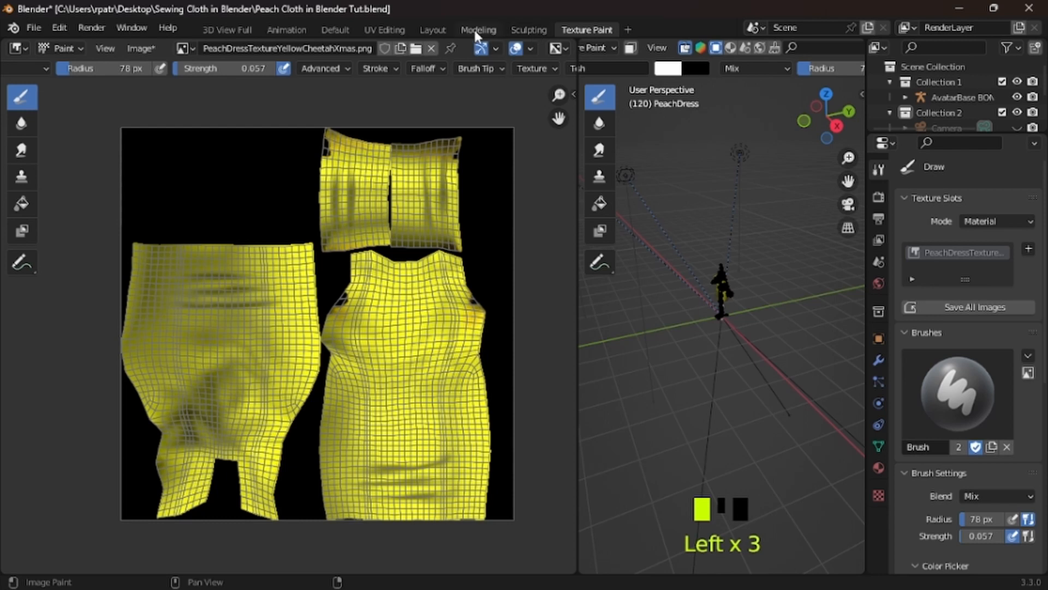
left_click(437, 29)
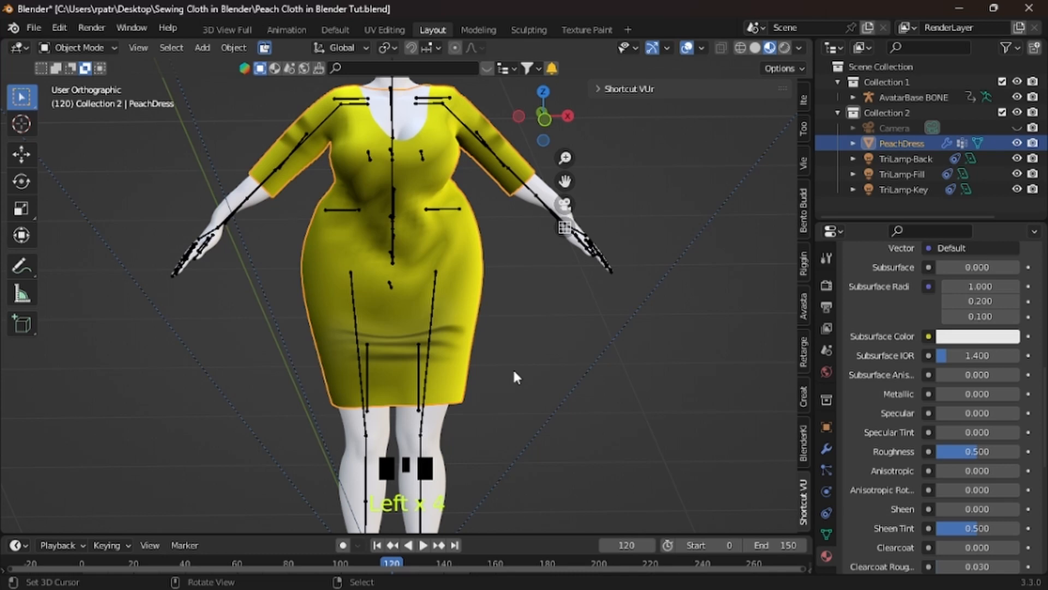
mouse_move(554, 283)
middle_mouse_down()
mouse_move(359, 315)
mouse_move(250, 309)
mouse_move(190, 279)
mouse_move(627, 276)
mouse_move(554, 275)
middle_mouse_up()
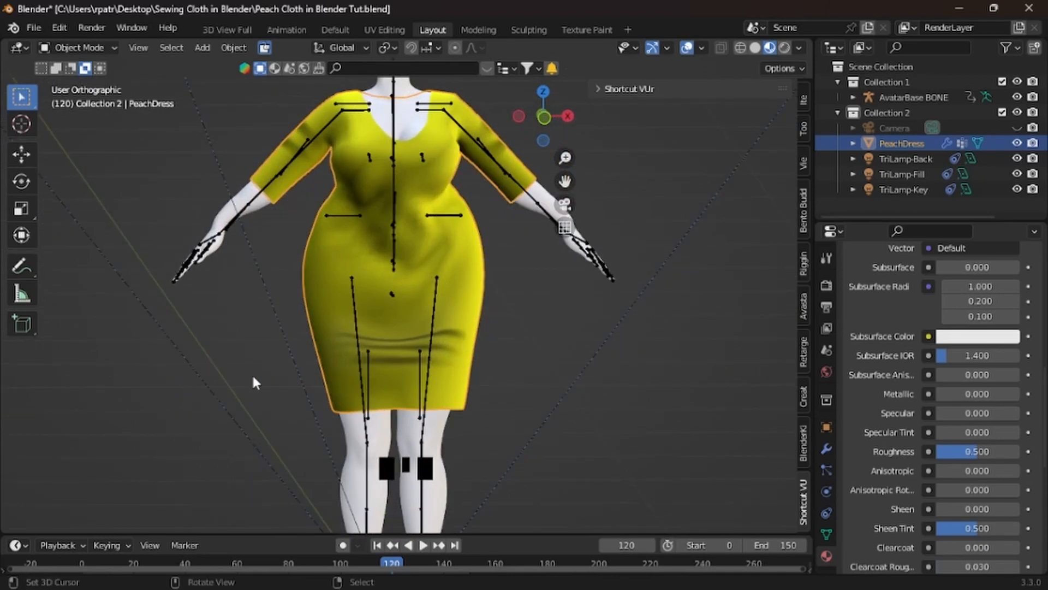
mouse_move(252, 379)
middle_mouse_down()
mouse_move(615, 381)
mouse_move(390, 382)
mouse_move(254, 367)
mouse_move(243, 381)
middle_mouse_up()
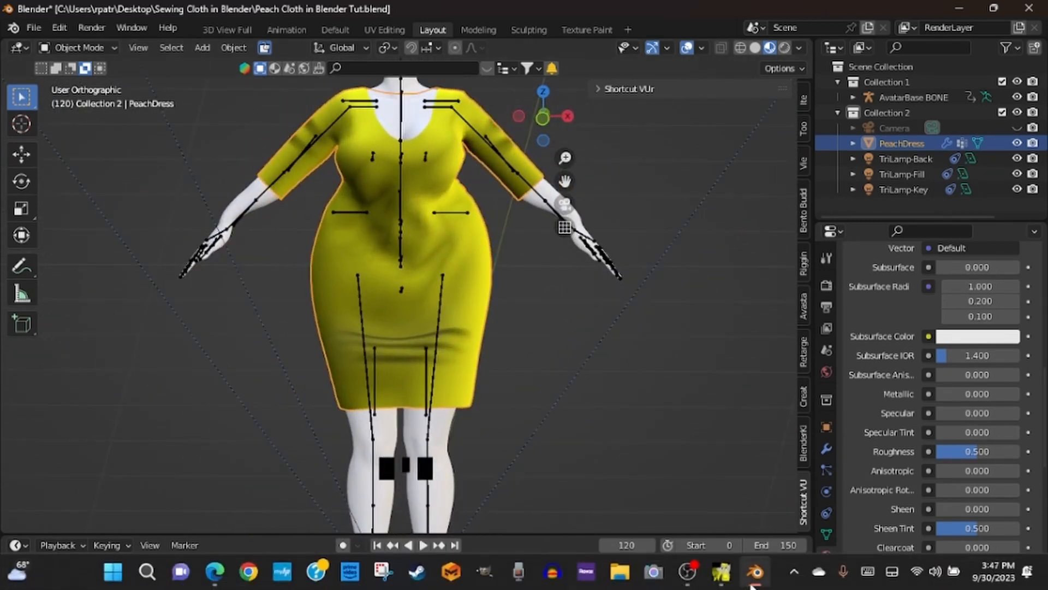
Switch to GIMP, hide the wrinkles copy and wrinkles copy #1 layers, and export over PeachDressTextureYellowCheetahXmas.png
left_click(721, 571)
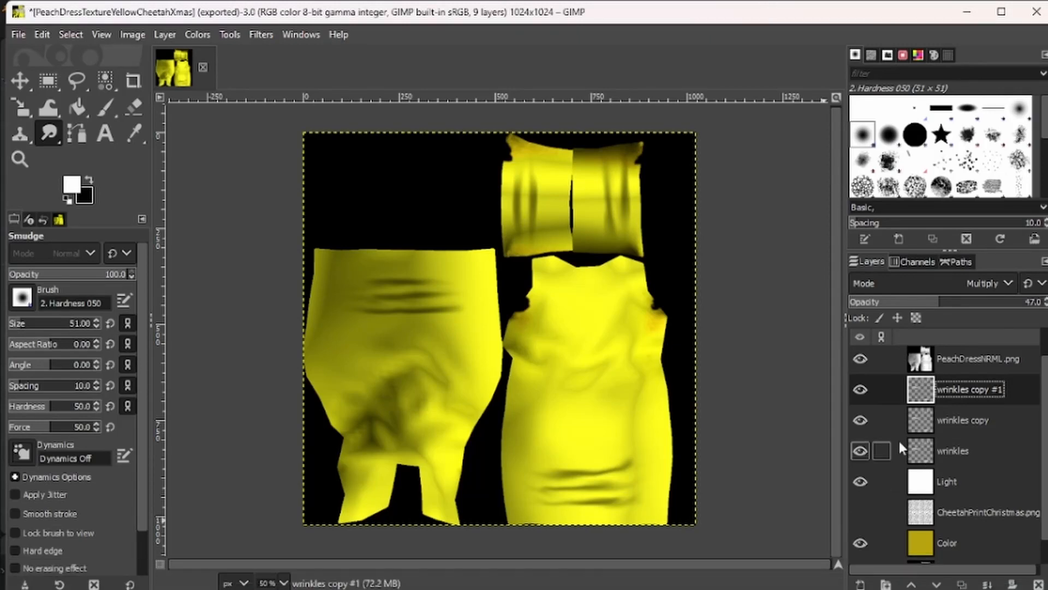
left_click(861, 418)
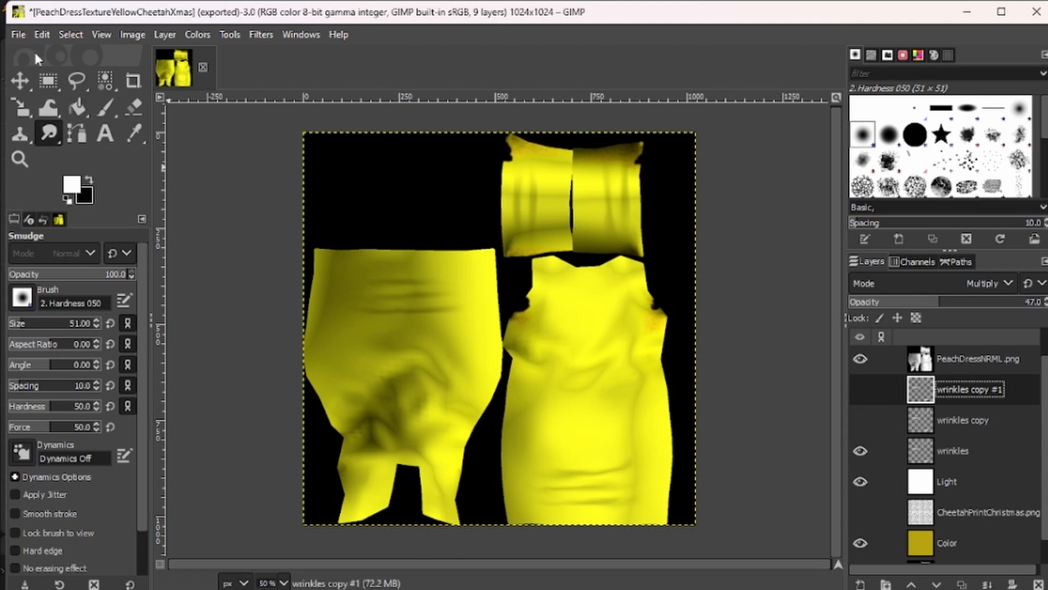
left_click(19, 35)
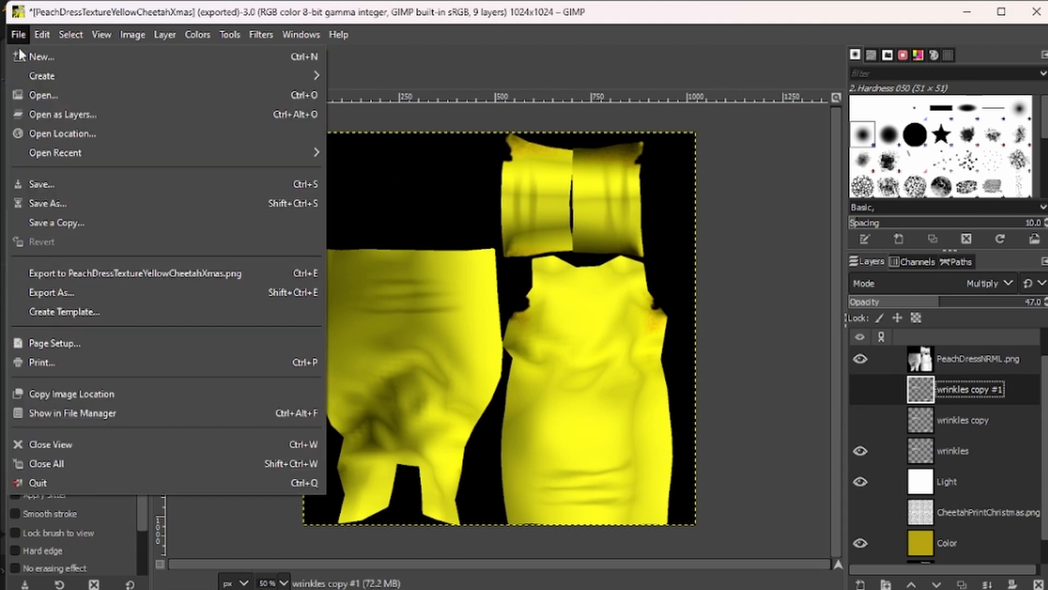
left_click(88, 272)
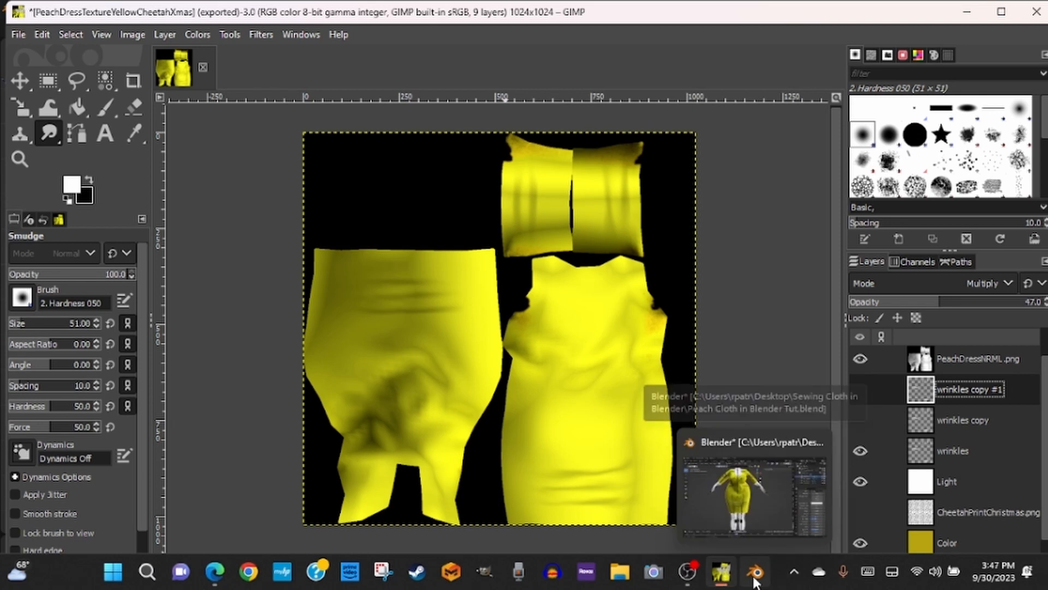
Switch to Blender, reload the softer-wrinkle texture in the Texture Paint workspace, and inspect the dress front and back in Layout
left_click(756, 579)
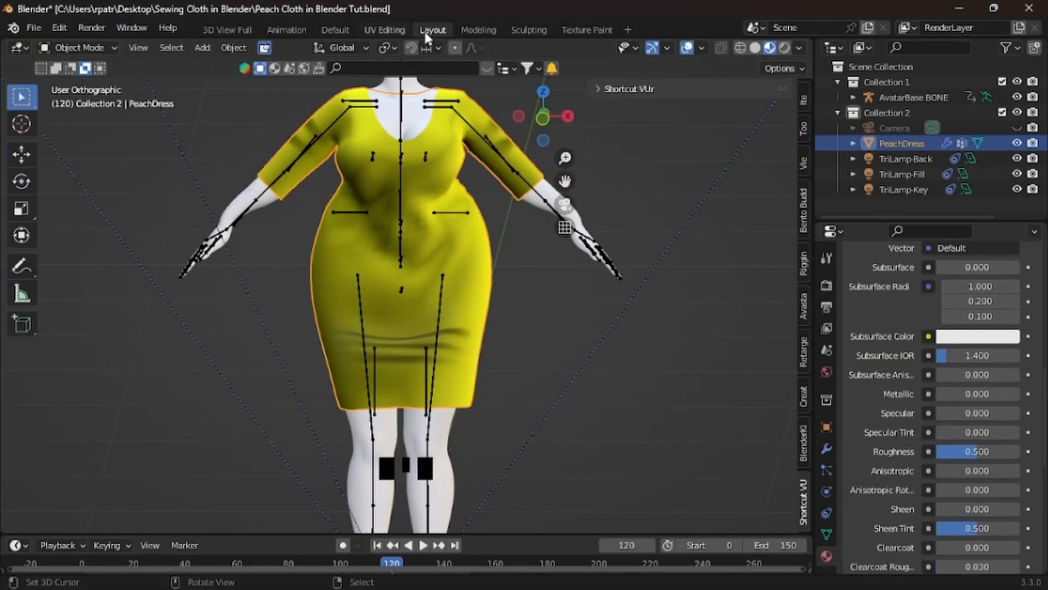
left_click(585, 28)
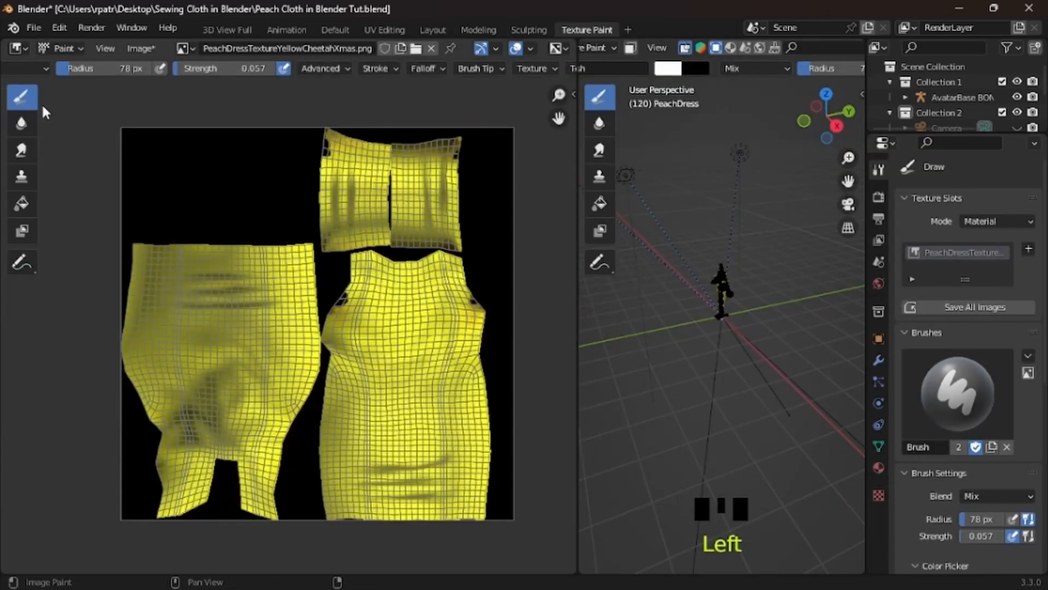
left_click(139, 48)
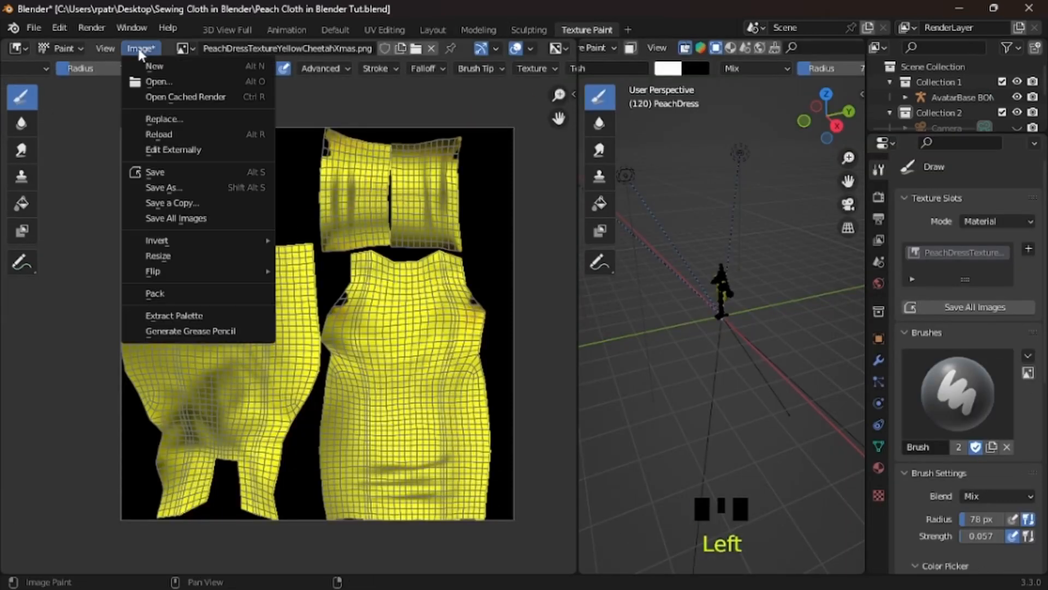
left_click(162, 137)
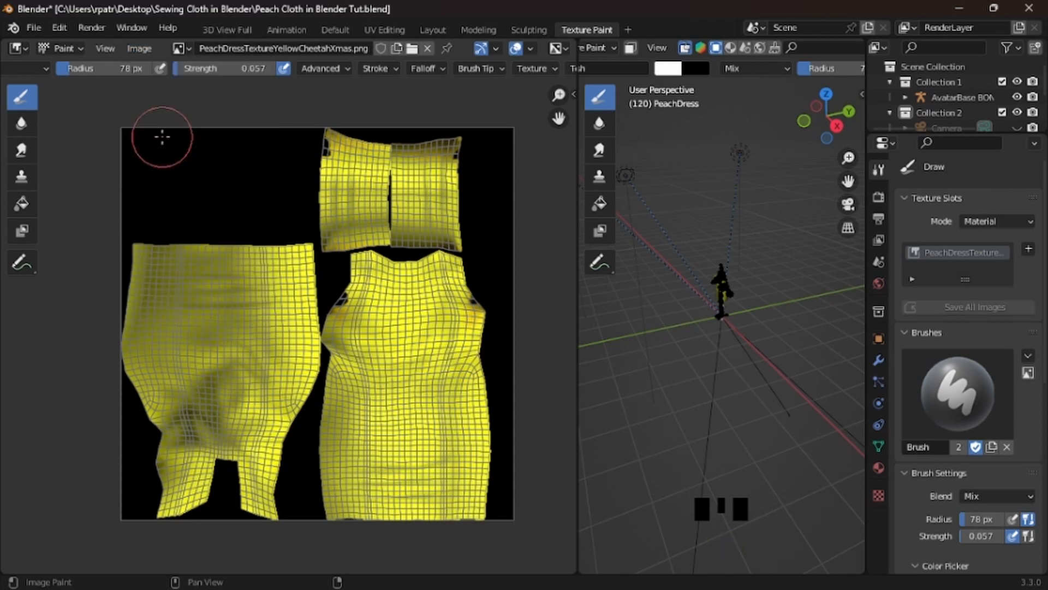
left_click(431, 30)
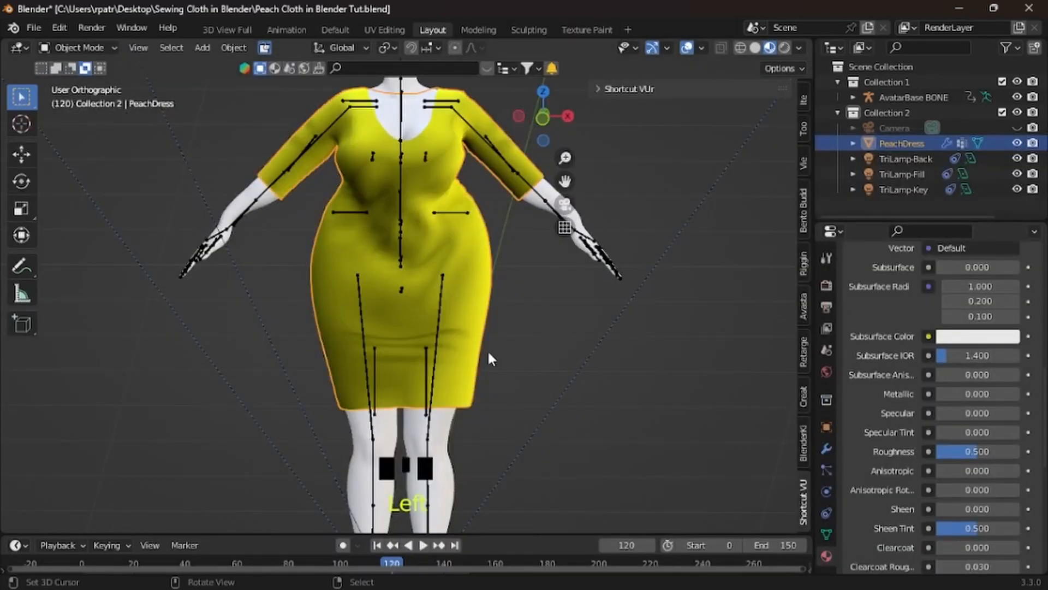
scroll(519, 404, "up", 2)
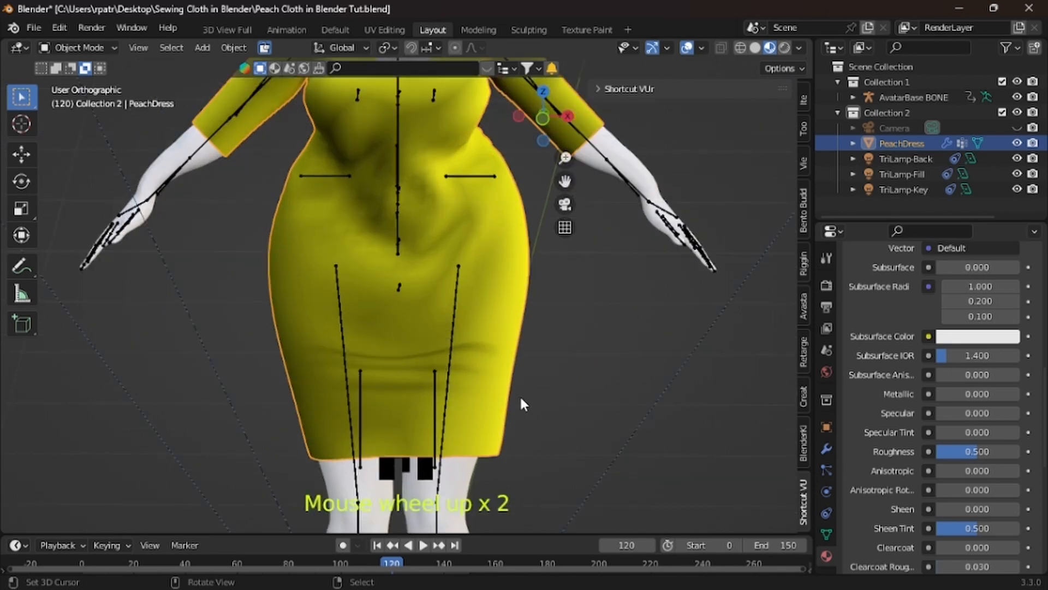
scroll(520, 403, "down", 2)
middle_click_drag(588, 362, 244, 356)
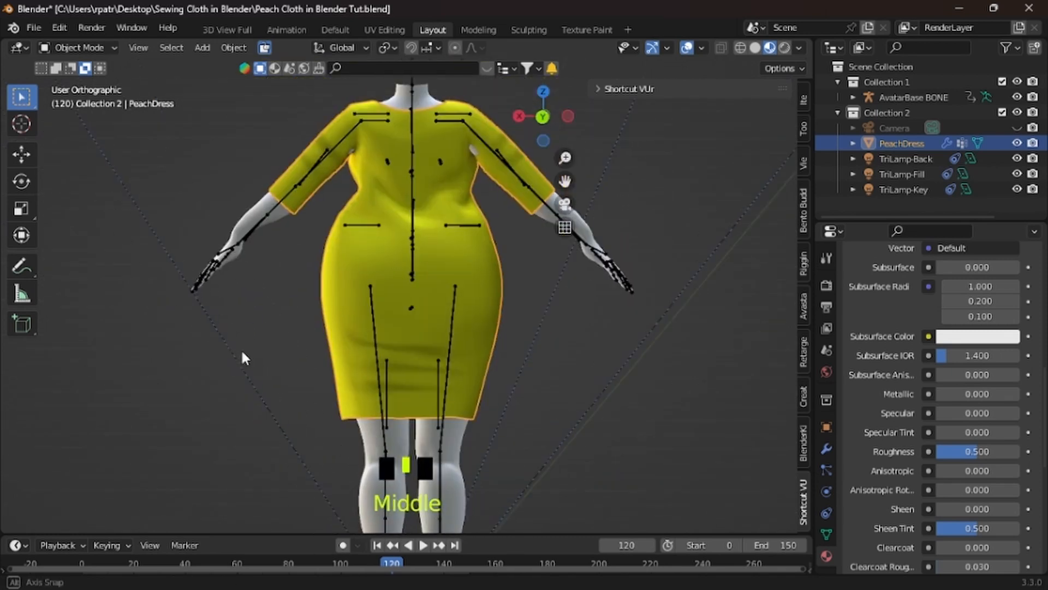
middle_click_drag(522, 312, 184, 305)
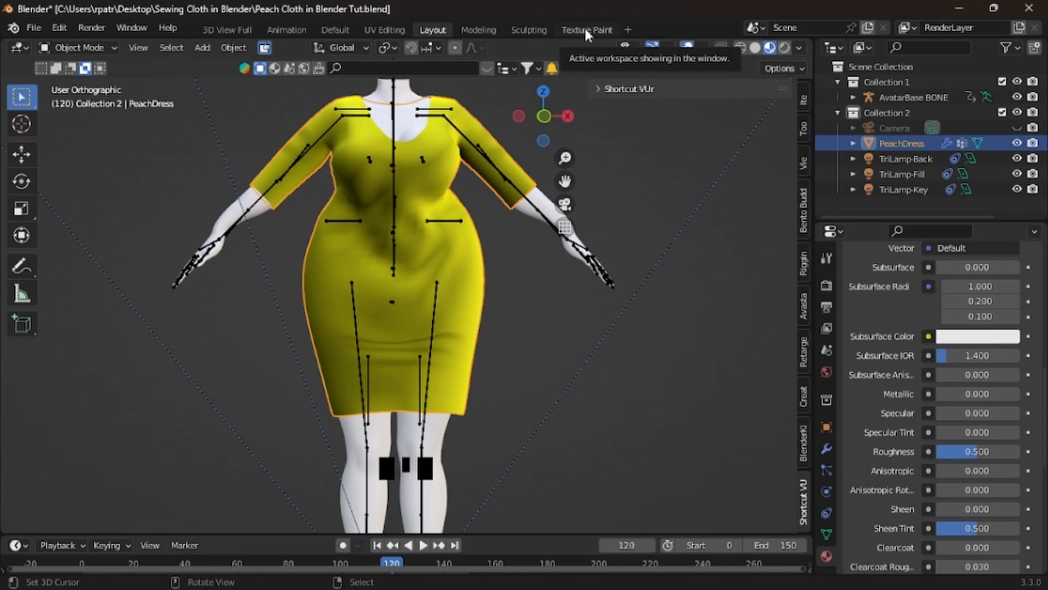
Back in GIMP, hide the wrinkles and Color layers and export the grayscale shading over PeachDressTextureYellowCheetahXmas.png
left_click(720, 571)
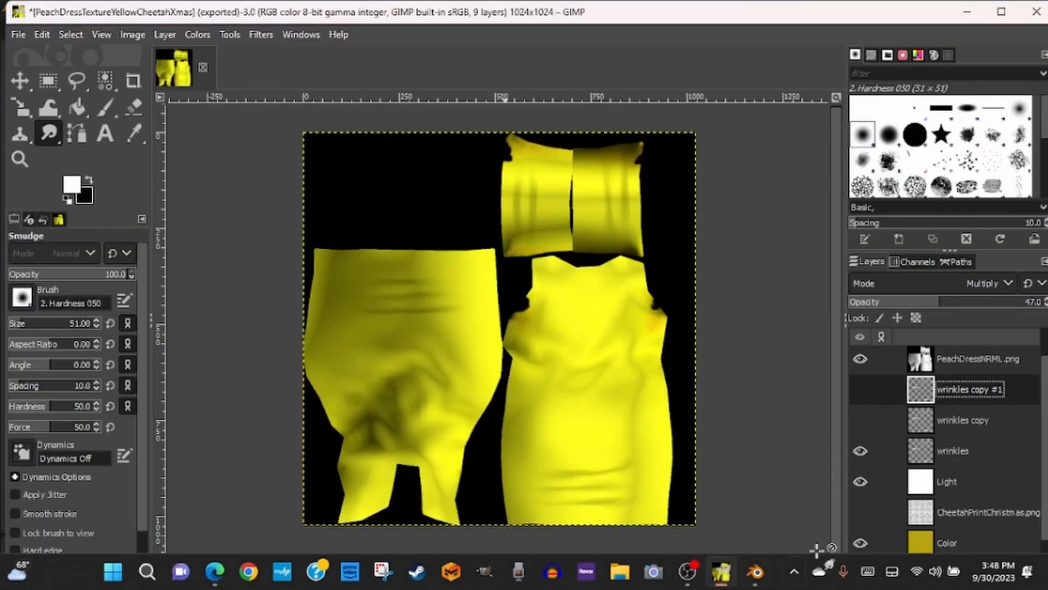
scroll(893, 510, "down", 1)
scroll(893, 510, "up", 1)
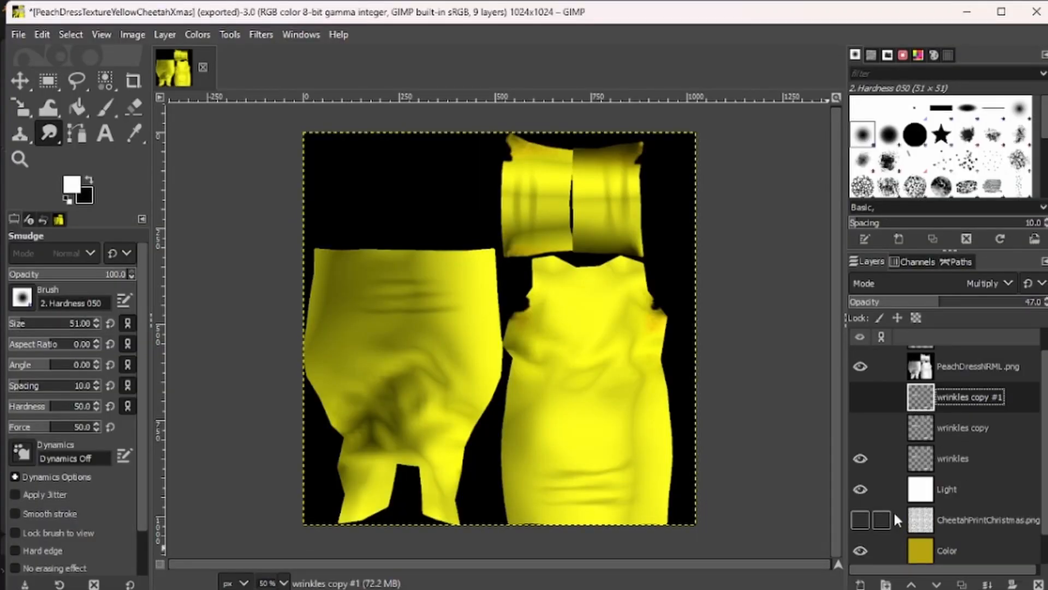
left_click(856, 458)
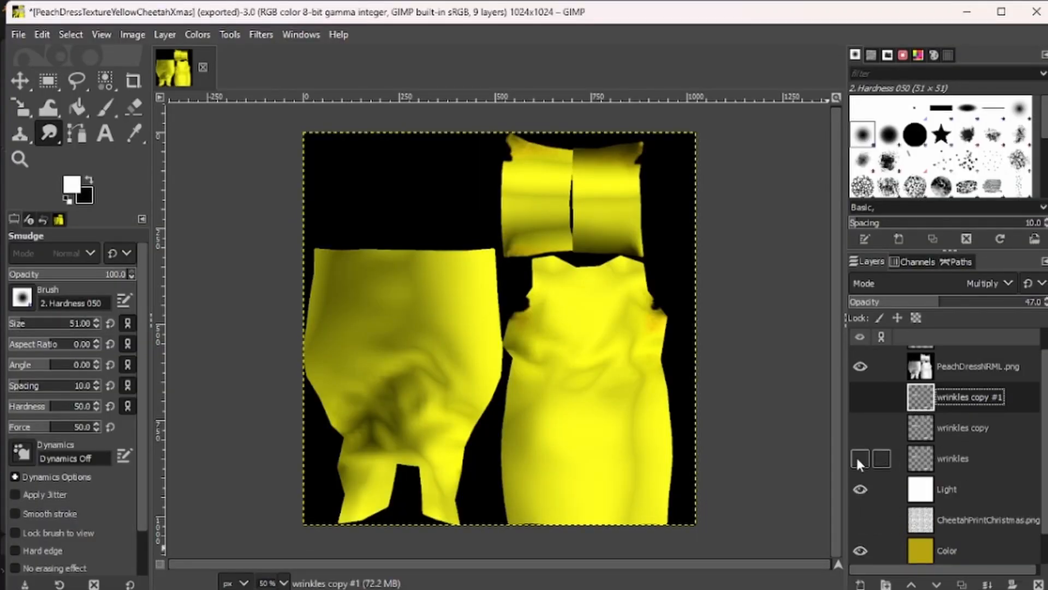
left_click(860, 549)
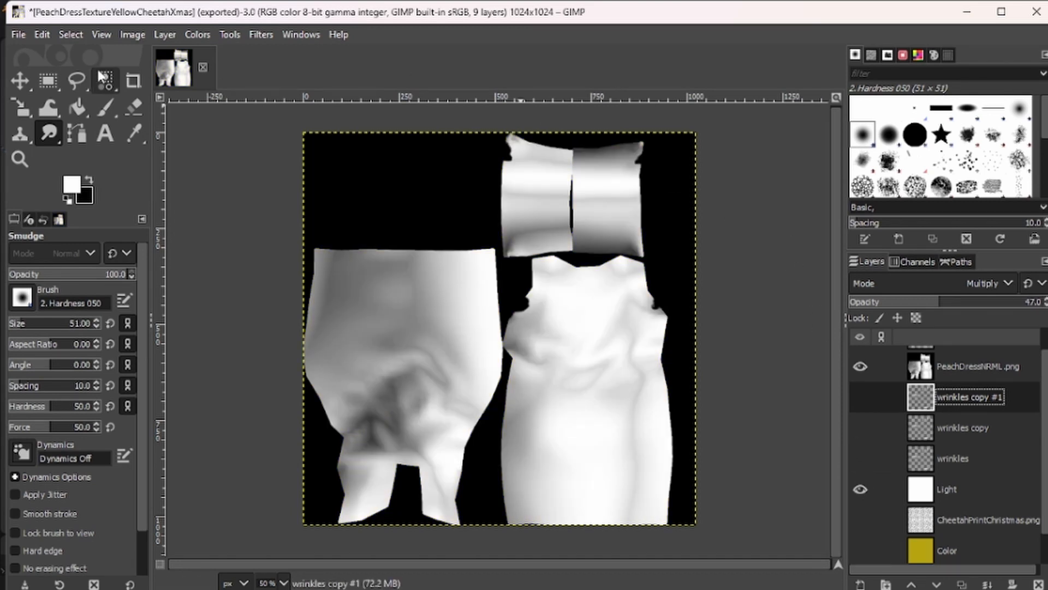
left_click(18, 36)
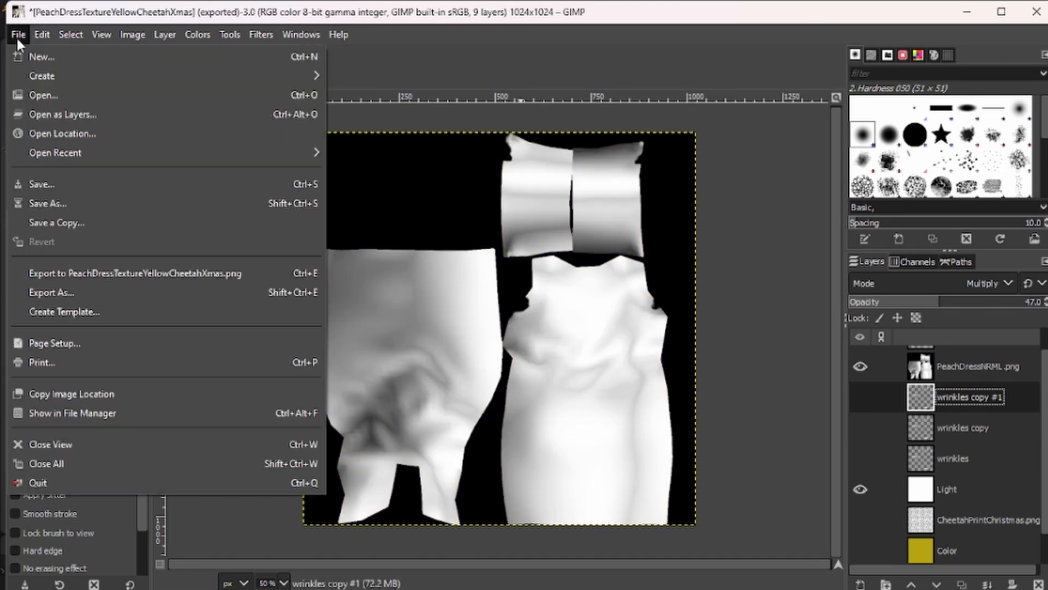
left_click(69, 275)
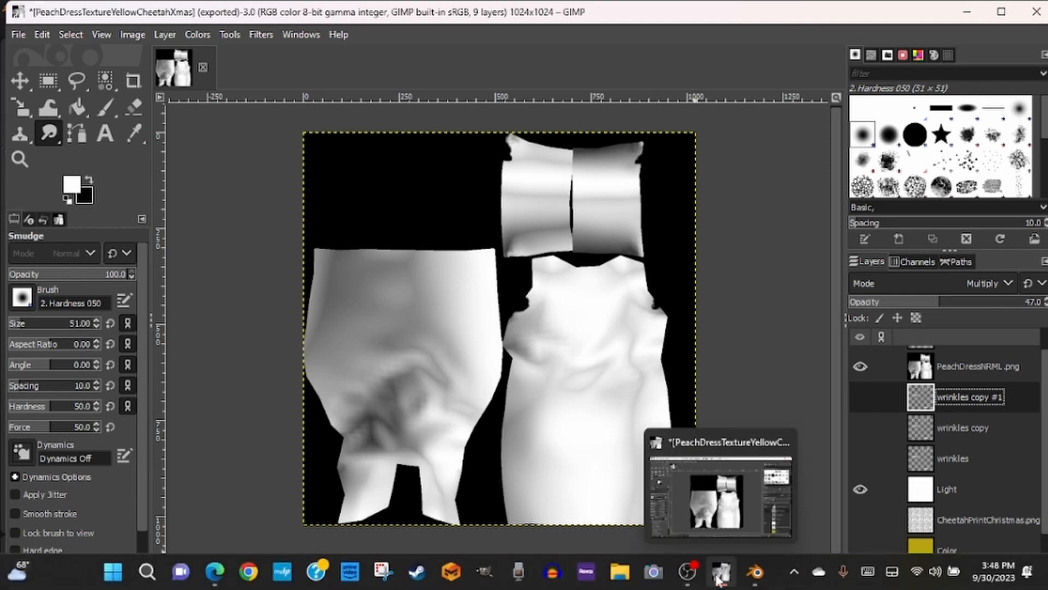
Switch to Blender and reload the grayscale dress texture from disk in the Texture Paint workspace
left_click(753, 577)
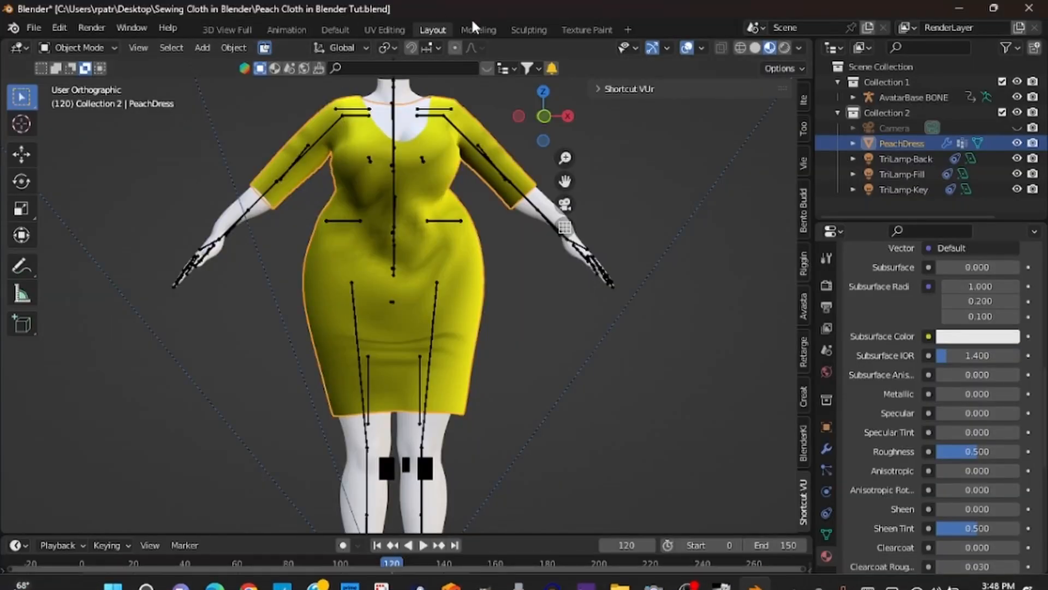
left_click(567, 30)
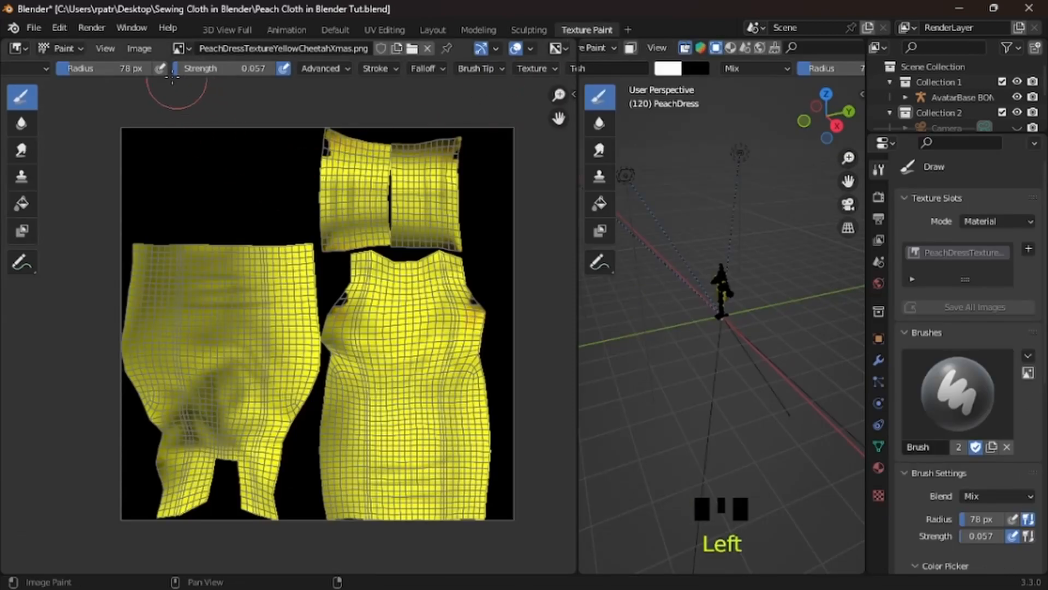
left_click(136, 48)
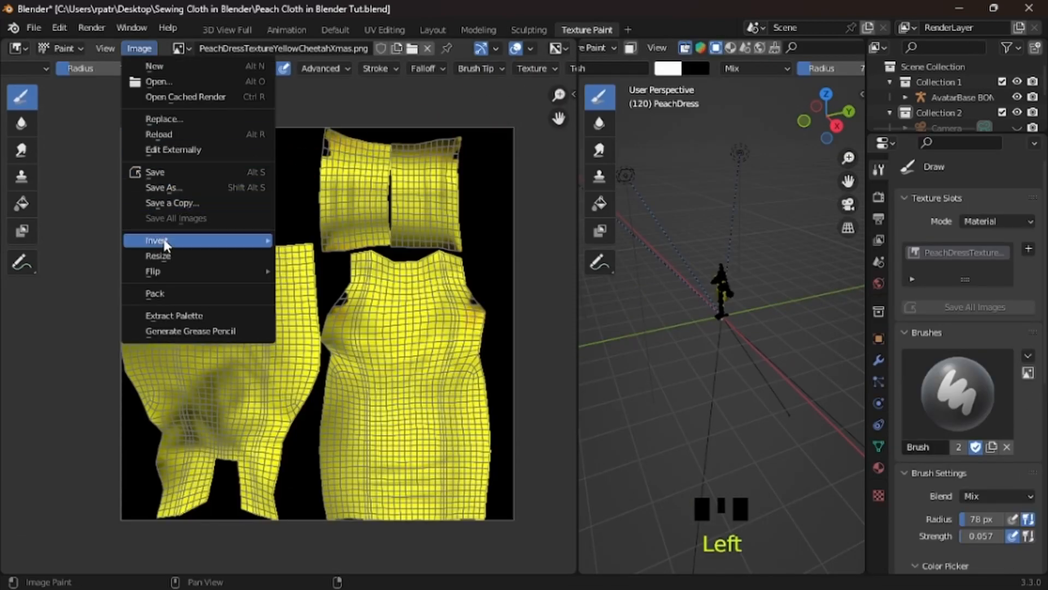
left_click(168, 137)
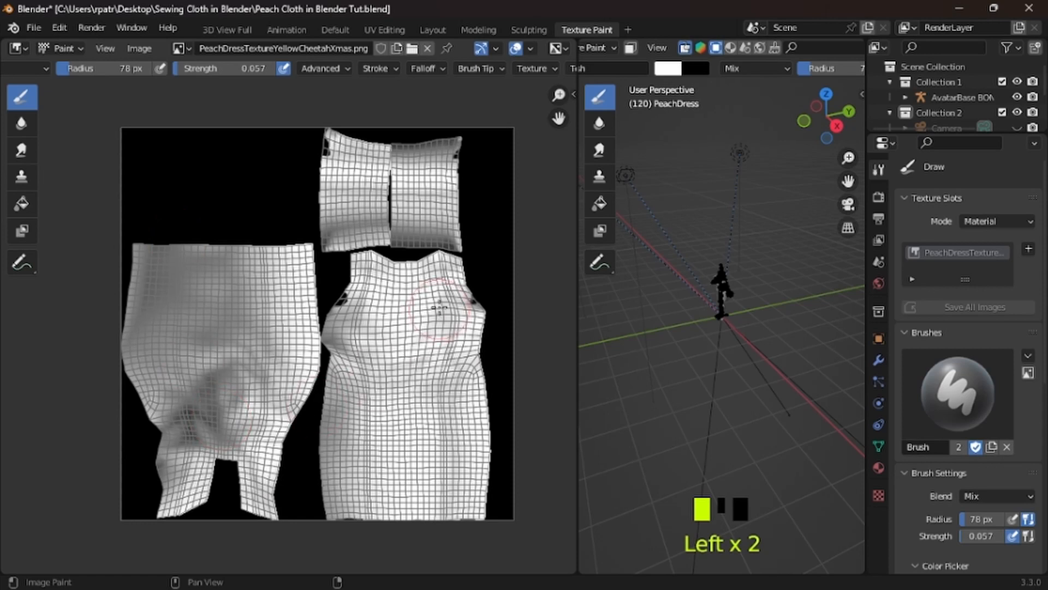
Show the image editor's sidebar with the brush settings, narrow it, and join the image editor over the neighbouring 3D viewport area
key("n")
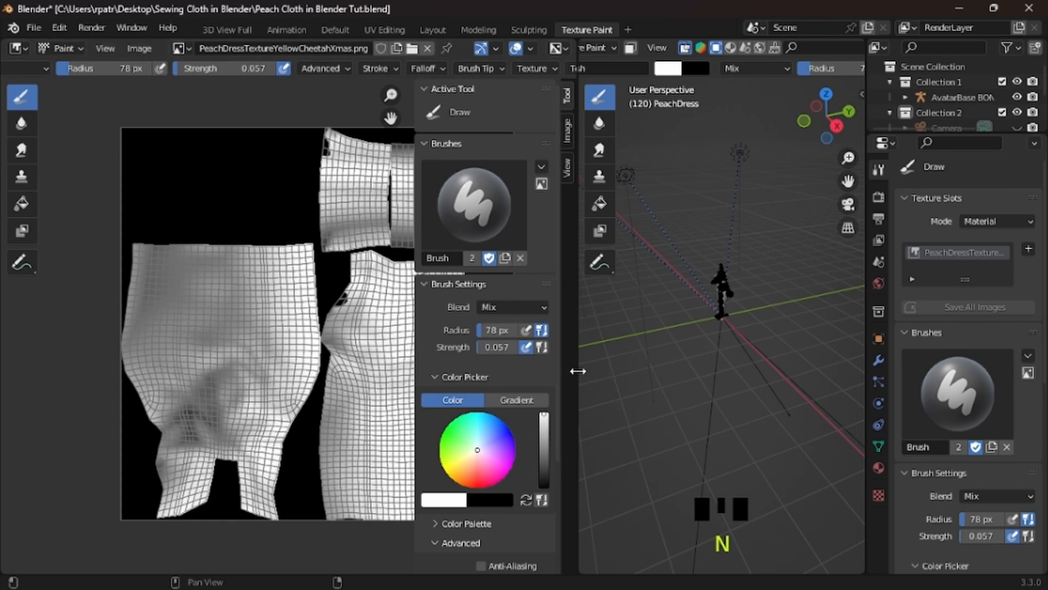
left_click_drag(577, 371, 774, 359)
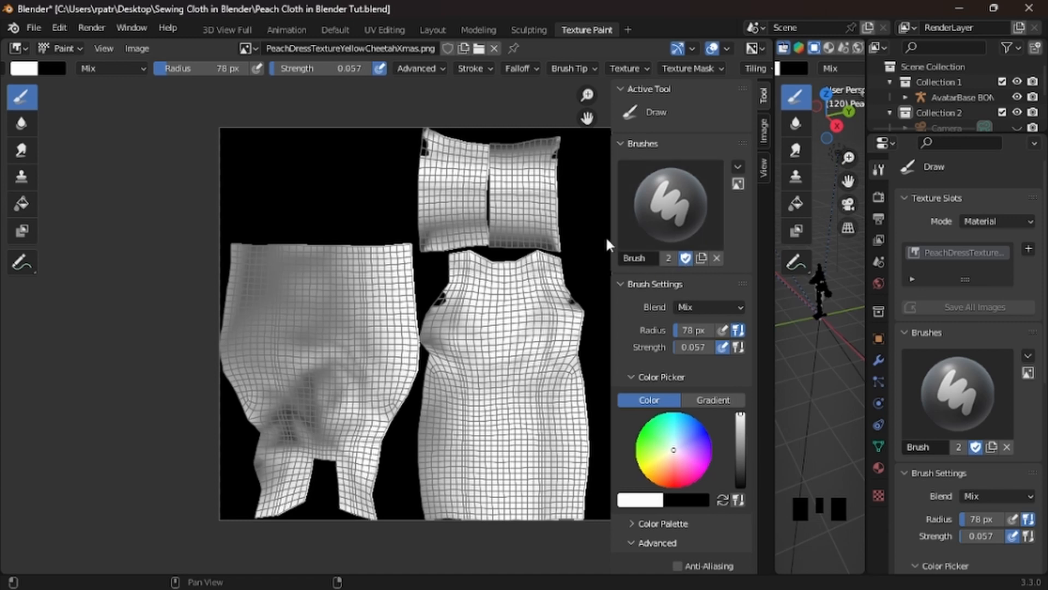
left_click_drag(609, 238, 642, 243)
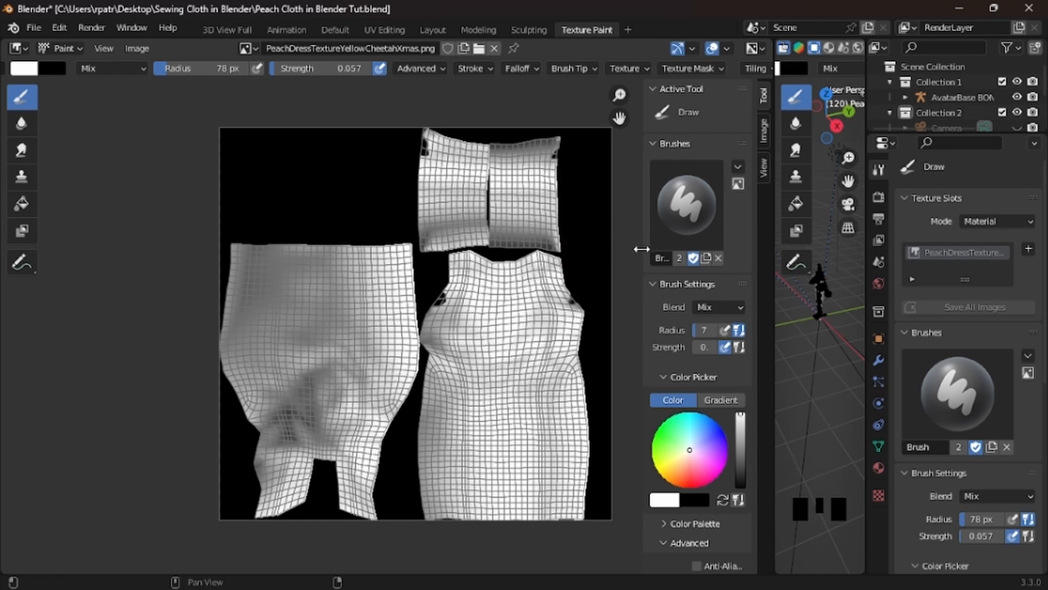
right_click(772, 285)
right_click(777, 355)
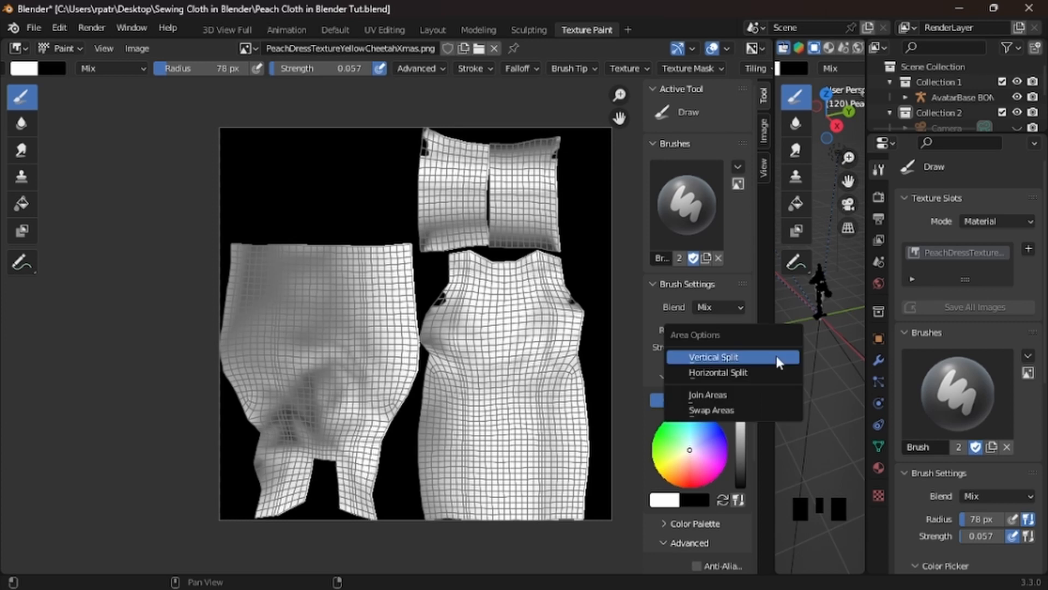
left_click(741, 398)
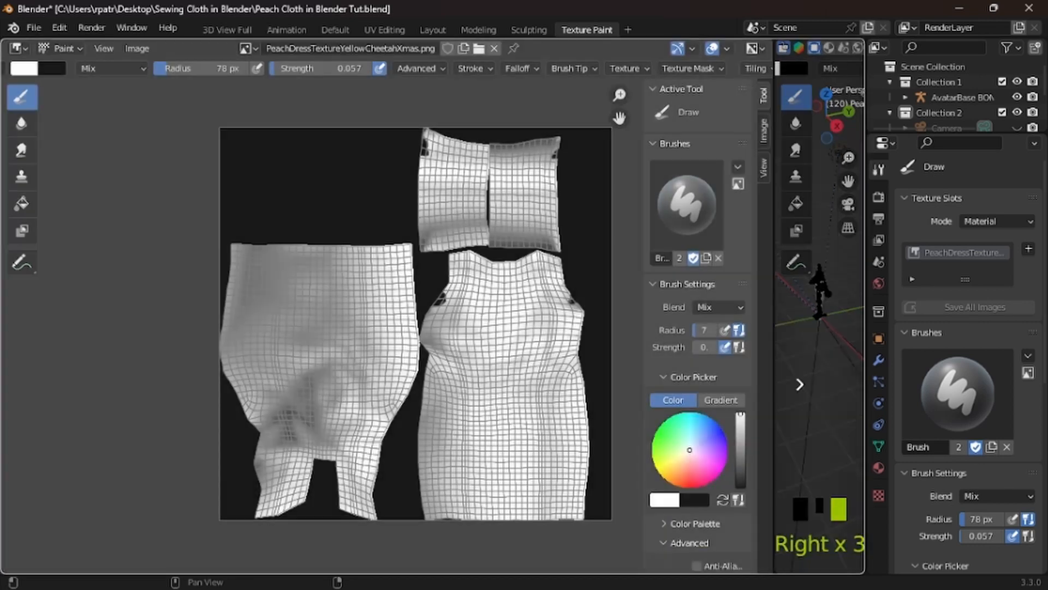
left_click(800, 382)
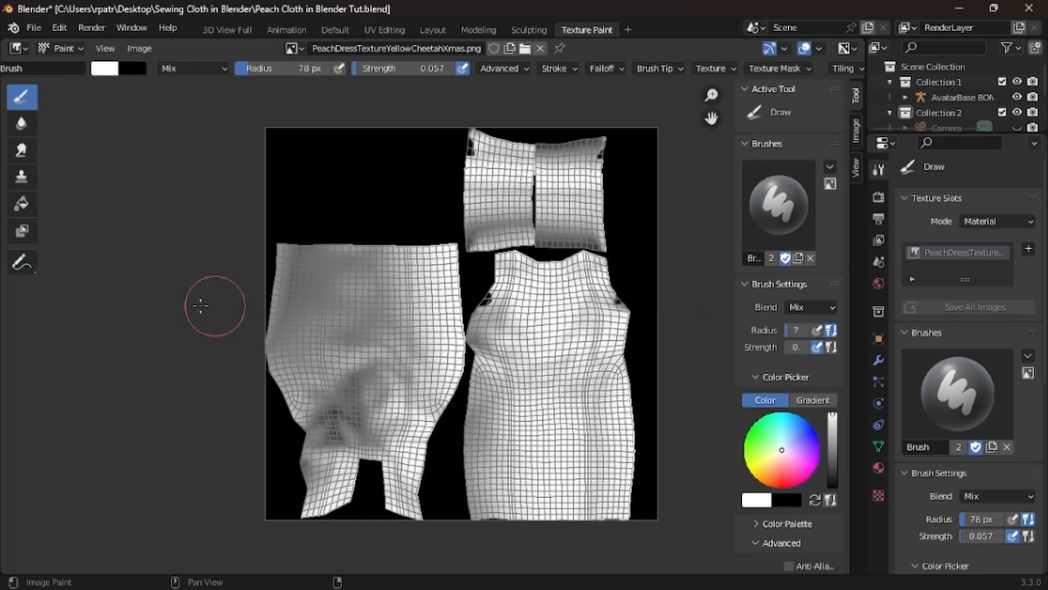
Raise the Draw brush's Strength to 1.000 for painting on the dress texture
scroll(467, 369, "up", 3)
scroll(469, 372, "down", 3)
left_click_drag(352, 64, 451, 65)
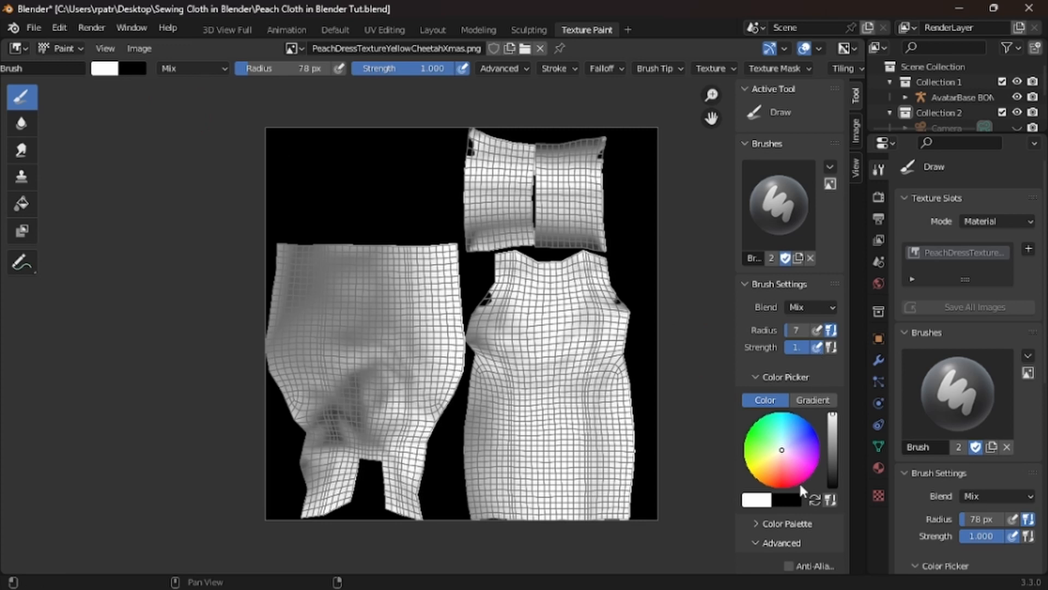
Switch the brush to black with a 27 px radius and paint two horizontal strokes across the lower part of the long dress piece
left_click(814, 498)
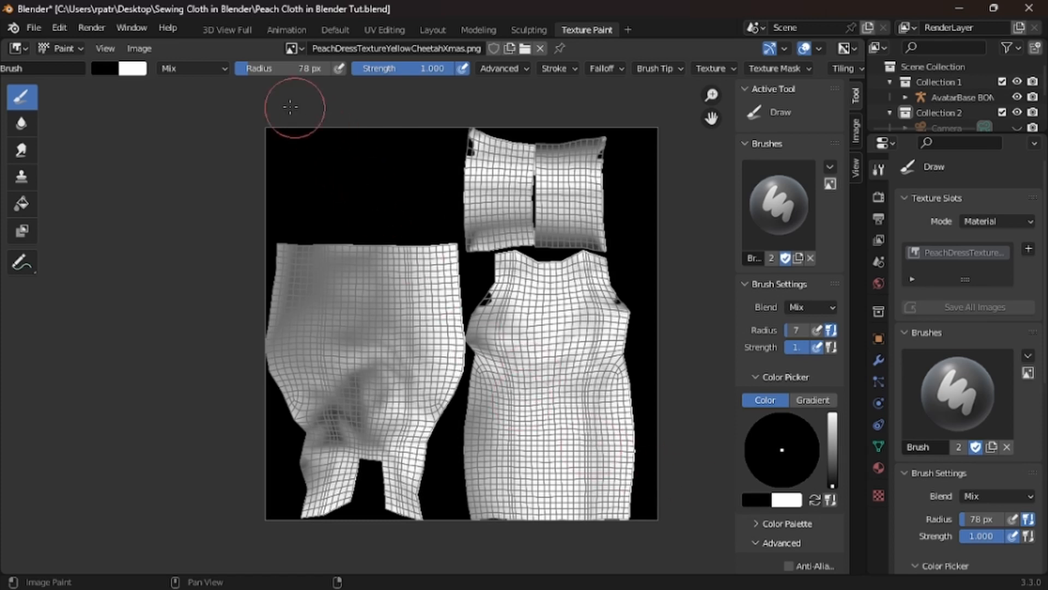
left_click_drag(260, 70, 239, 71)
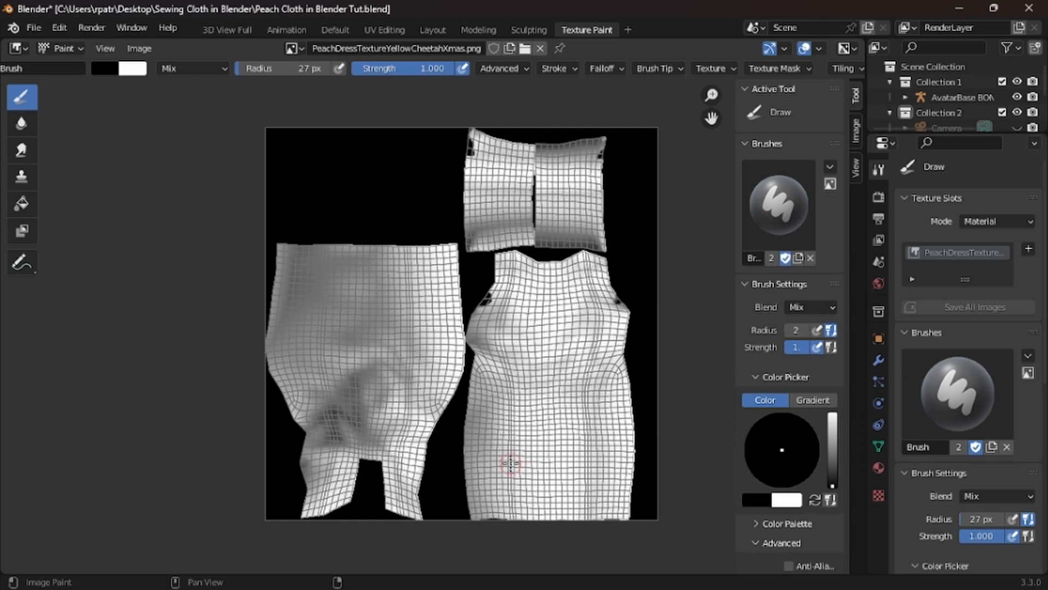
mouse_move(507, 461)
left_mouse_down()
mouse_move(573, 470)
mouse_move(589, 459)
left_mouse_up()
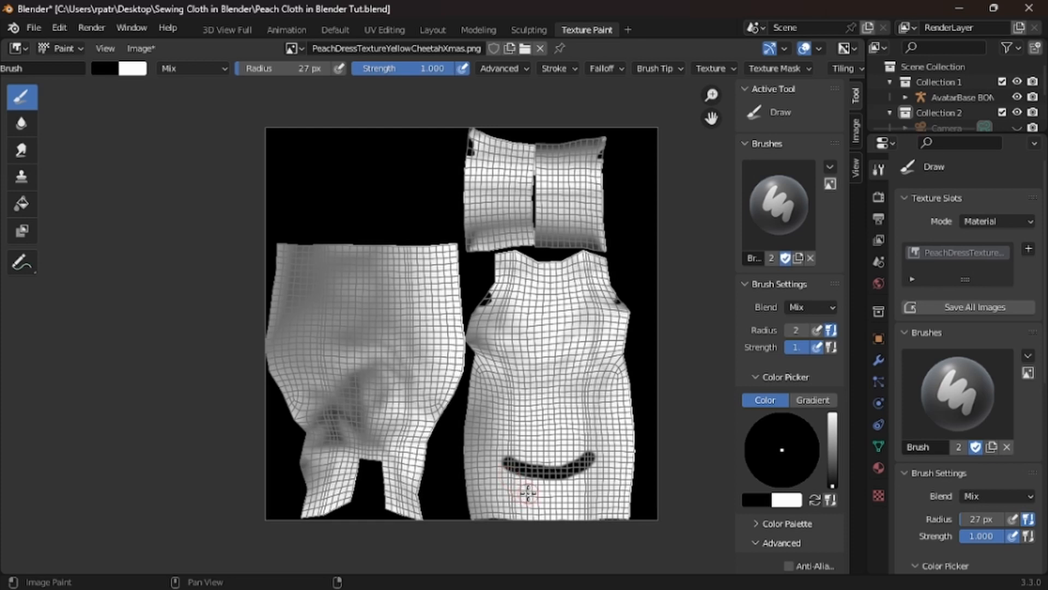
left_click_drag(528, 493, 570, 490)
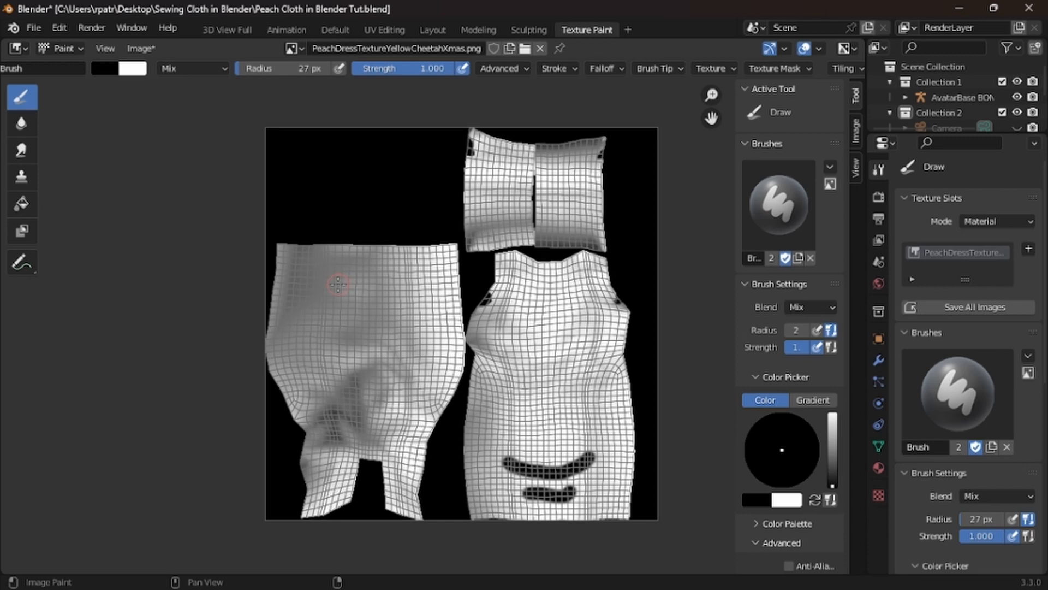
Paint three horizontal black strokes on the wide dress piece and a pair of vertical ones on each of the two small upper pieces
mouse_move(336, 281)
left_mouse_down()
mouse_move(386, 282)
mouse_move(388, 308)
mouse_move(371, 326)
mouse_move(394, 326)
left_mouse_up()
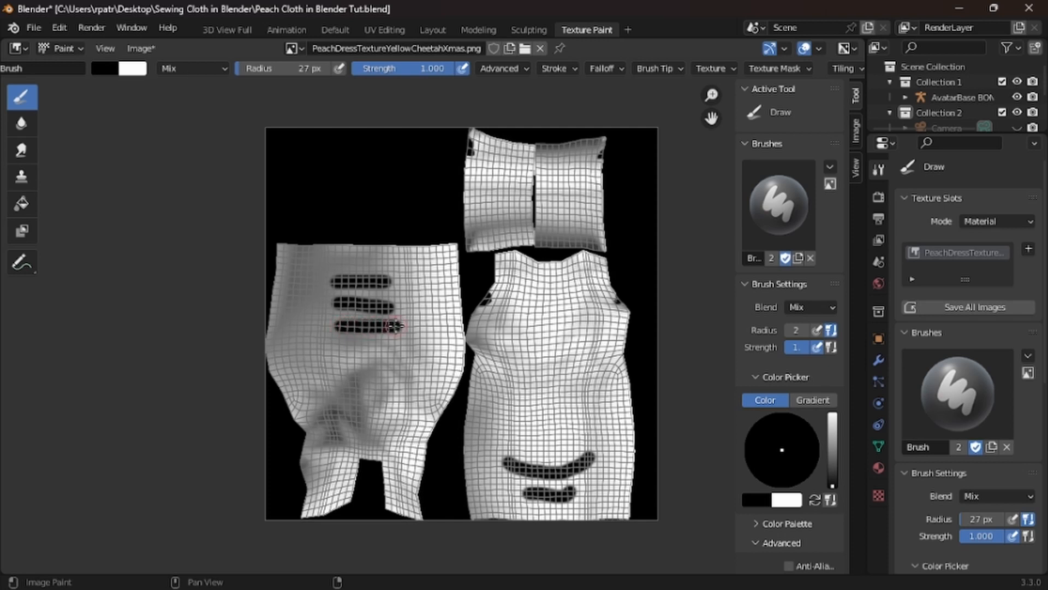
mouse_move(583, 170)
left_mouse_down()
mouse_move(586, 214)
mouse_move(565, 179)
mouse_move(565, 215)
left_mouse_up()
mouse_move(480, 171)
left_mouse_down()
mouse_move(480, 214)
mouse_move(496, 186)
mouse_move(496, 217)
left_mouse_up()
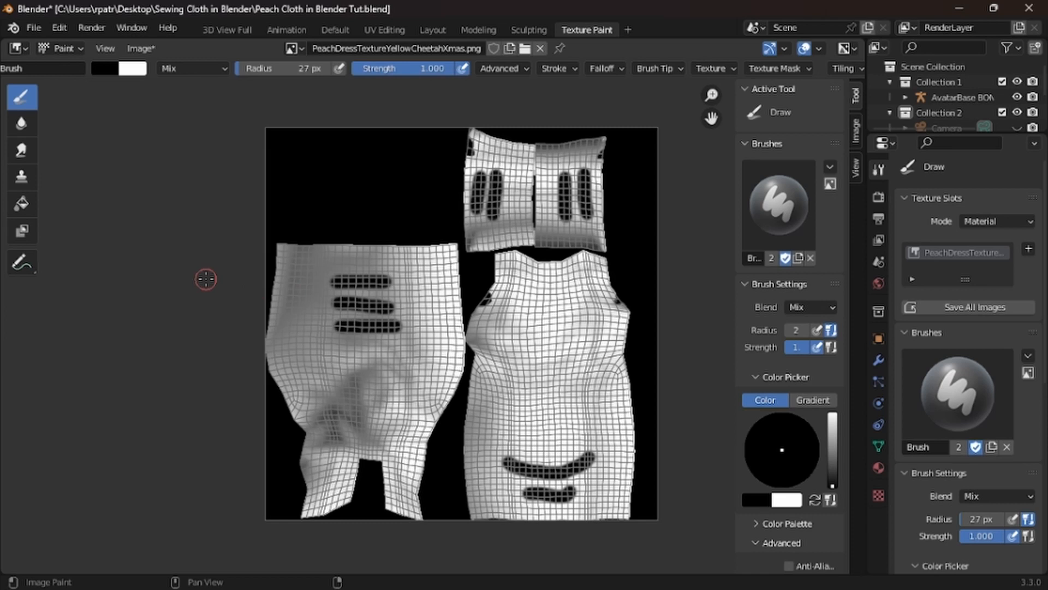
Reduce the brush radius to 12 px and paint two thin curved black strokes above the existing marks on the long dress piece
key("f")
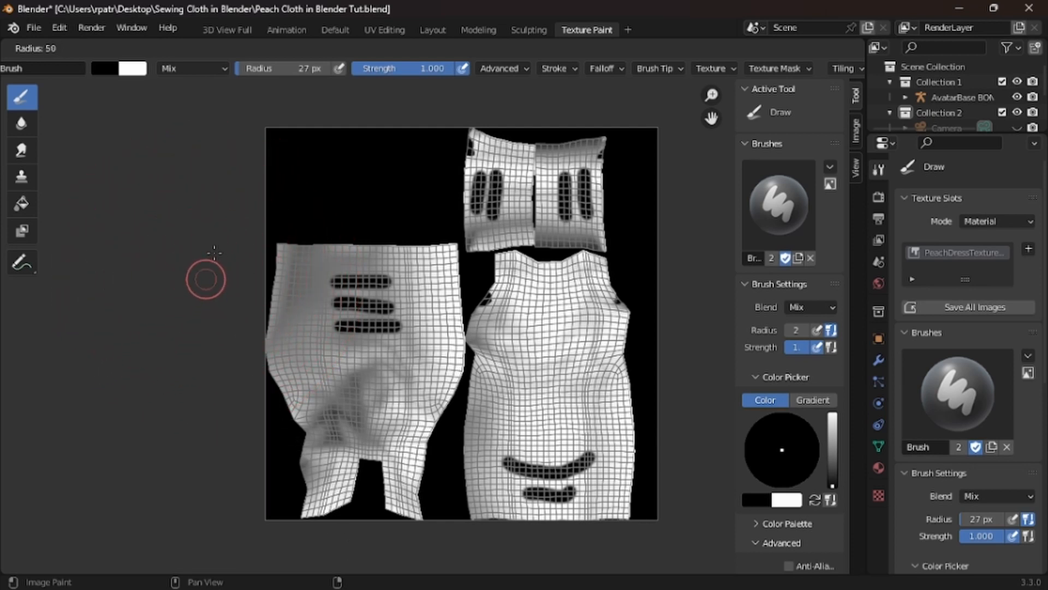
left_click(198, 227)
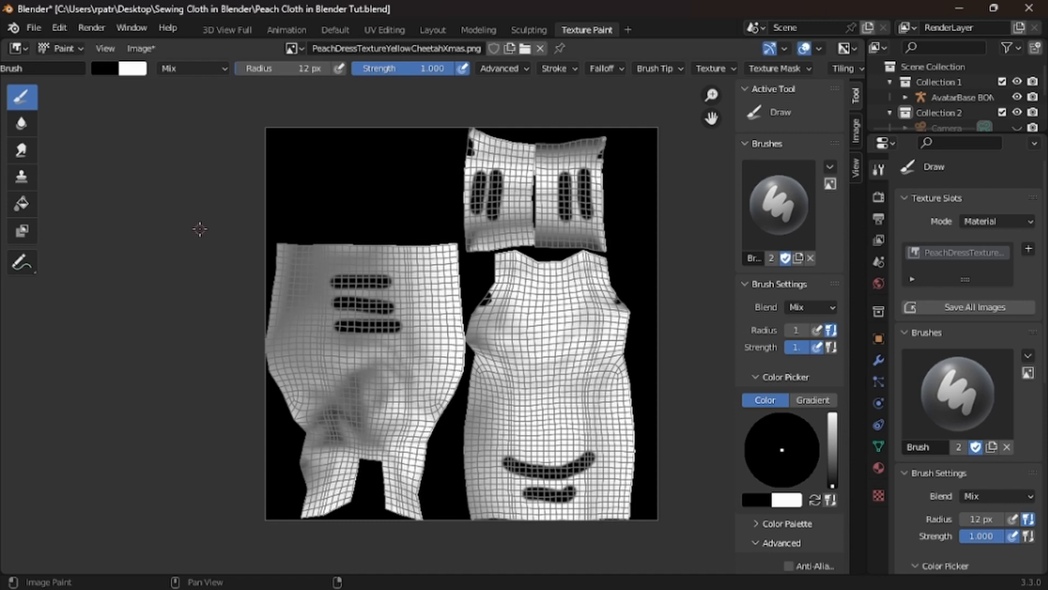
mouse_move(509, 423)
left_mouse_down()
mouse_move(573, 432)
mouse_move(586, 421)
left_mouse_up()
left_click_drag(503, 420, 590, 430)
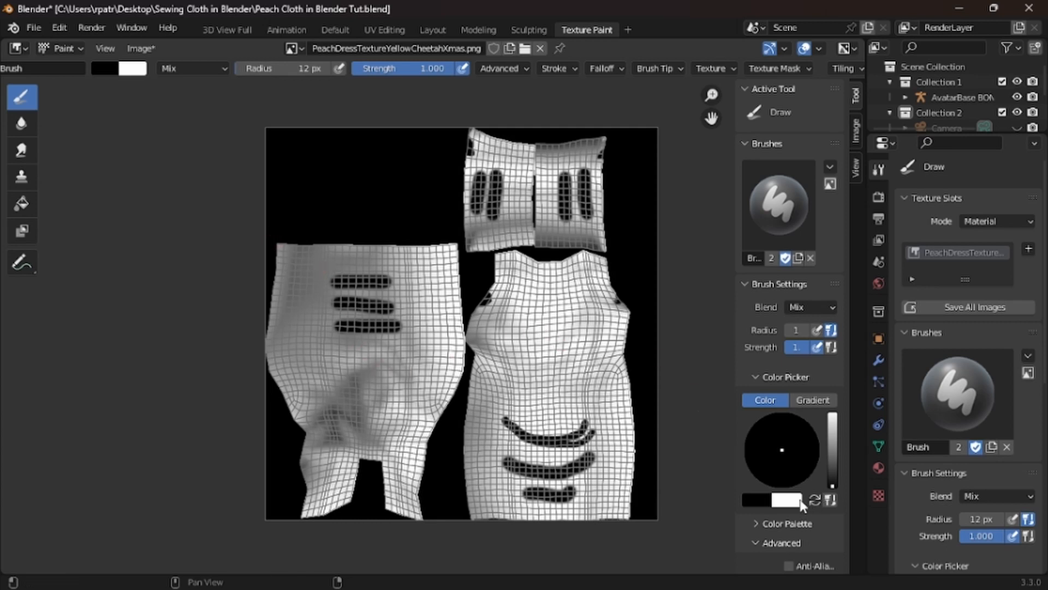
Set the brush color to bright green, then paint a stroke between the black curves and a closed wavy outline on the long piece's chest area
left_click(814, 499)
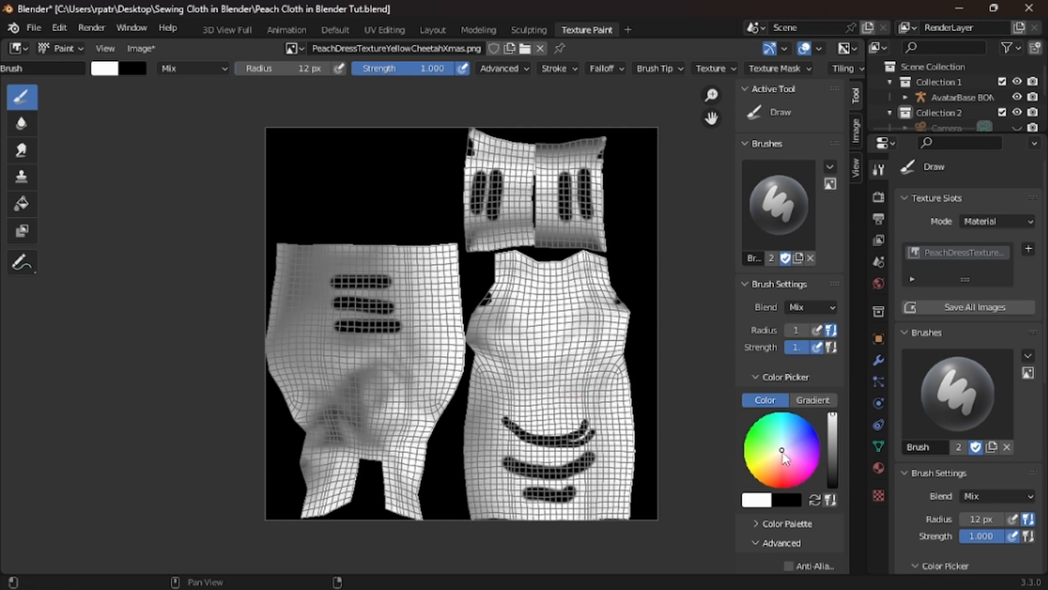
left_click(763, 438)
left_click_drag(763, 438, 747, 429)
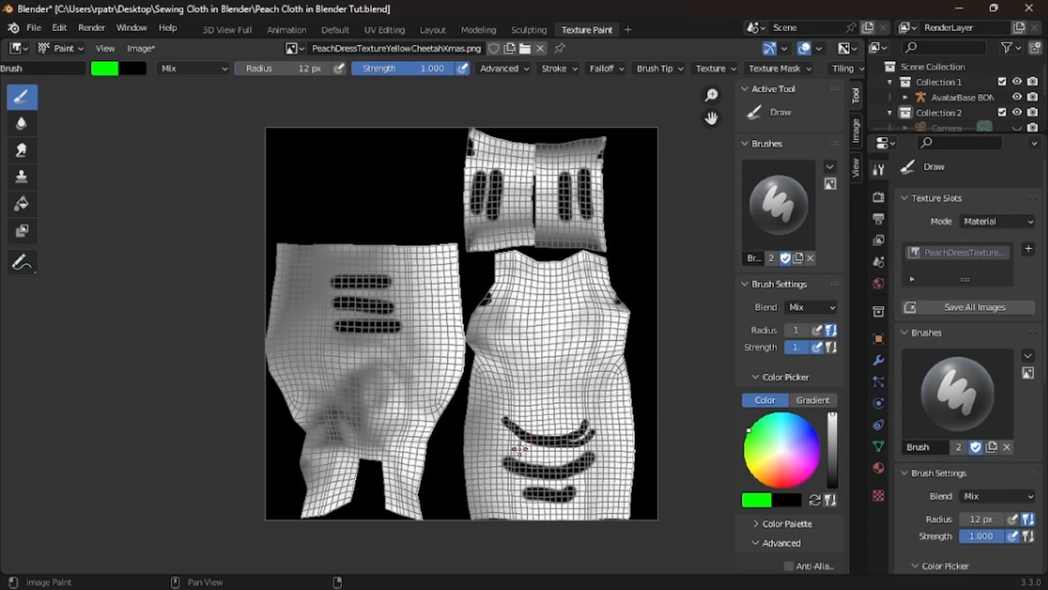
left_click_drag(516, 447, 596, 449)
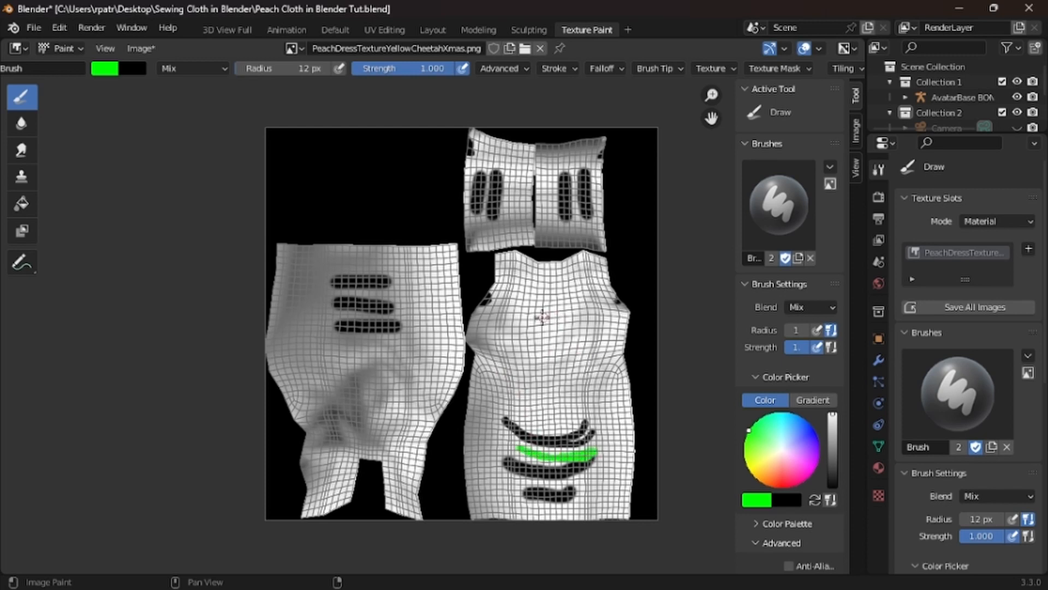
mouse_move(546, 316)
left_mouse_down()
mouse_move(519, 313)
mouse_move(532, 330)
mouse_move(525, 354)
mouse_move(598, 345)
mouse_move(565, 298)
mouse_move(546, 315)
left_mouse_up()
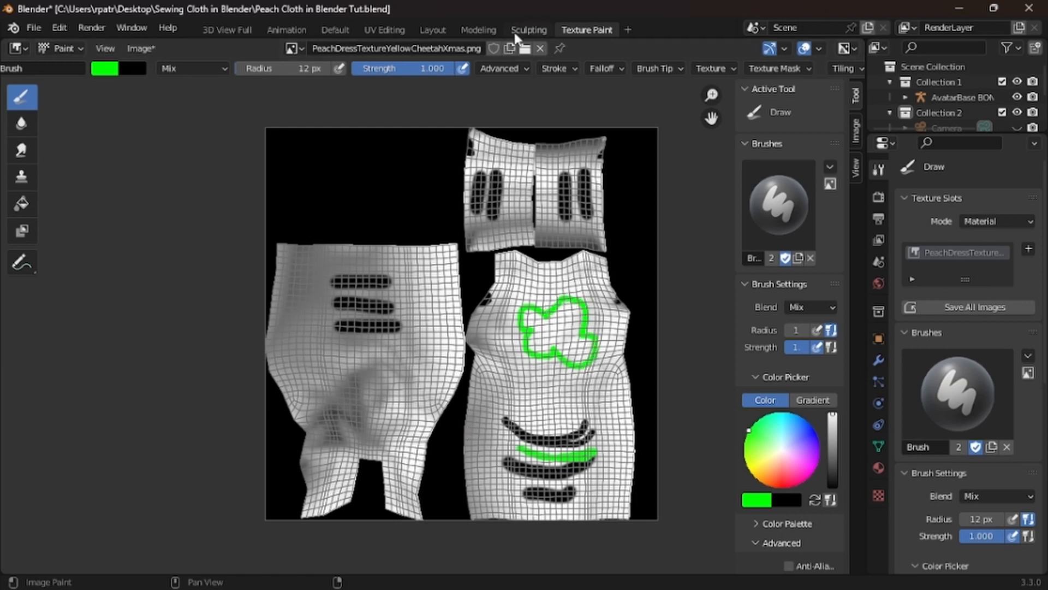
Save the painted image as a new file named PeachDressTextureGuide.png in the Peach Dress Textures folder
left_click(142, 50)
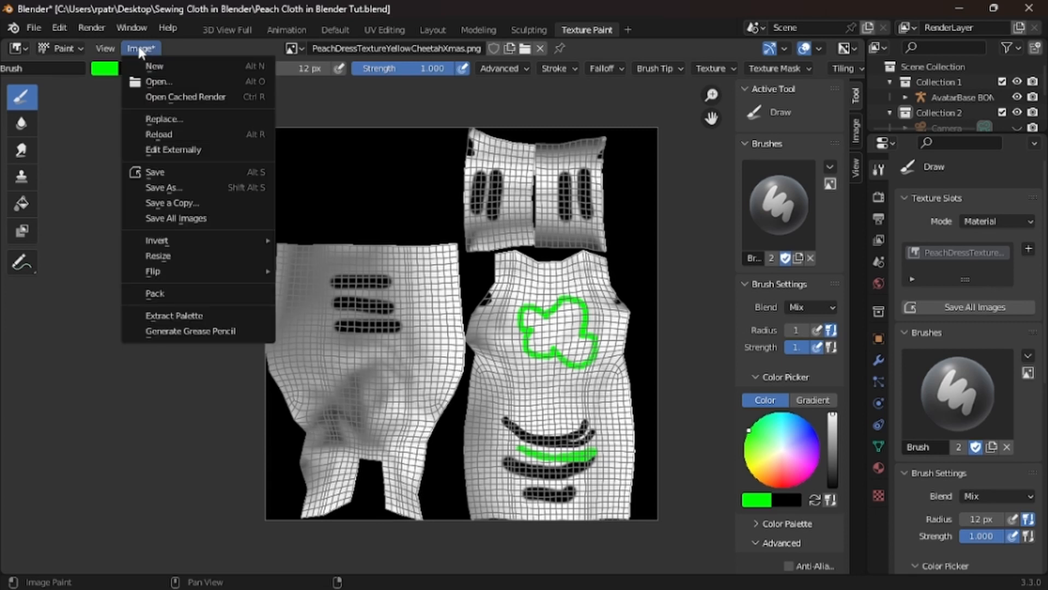
left_click(159, 188)
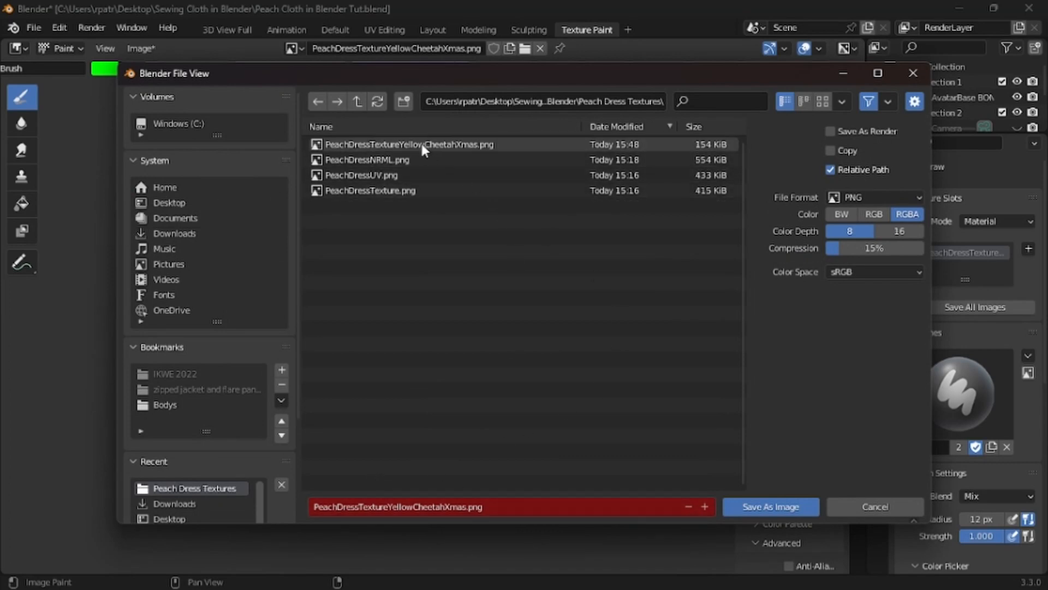
left_click(465, 512)
left_click_drag(467, 507, 389, 505)
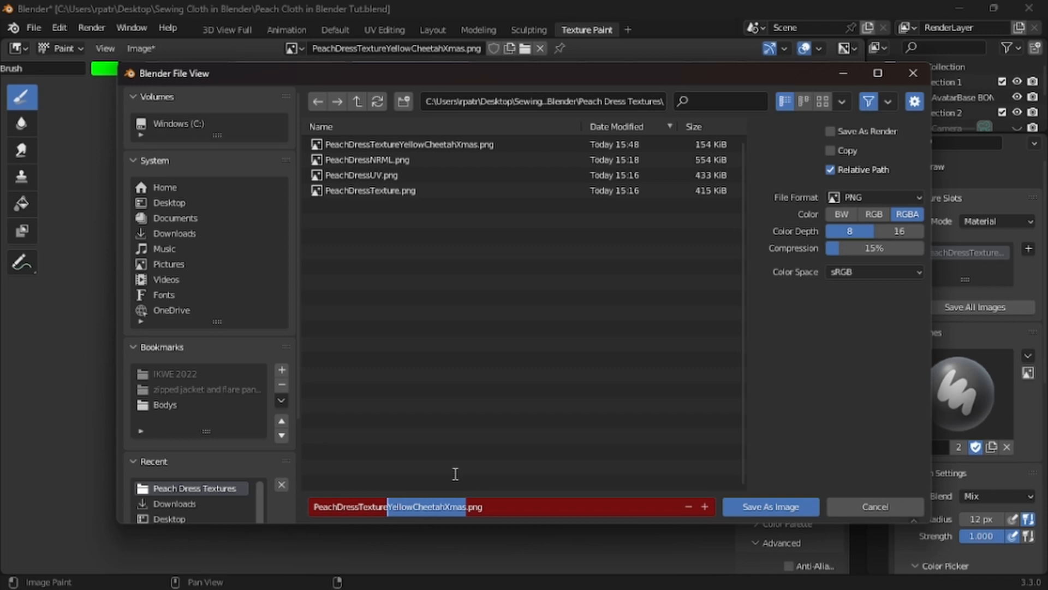
type("Guide")
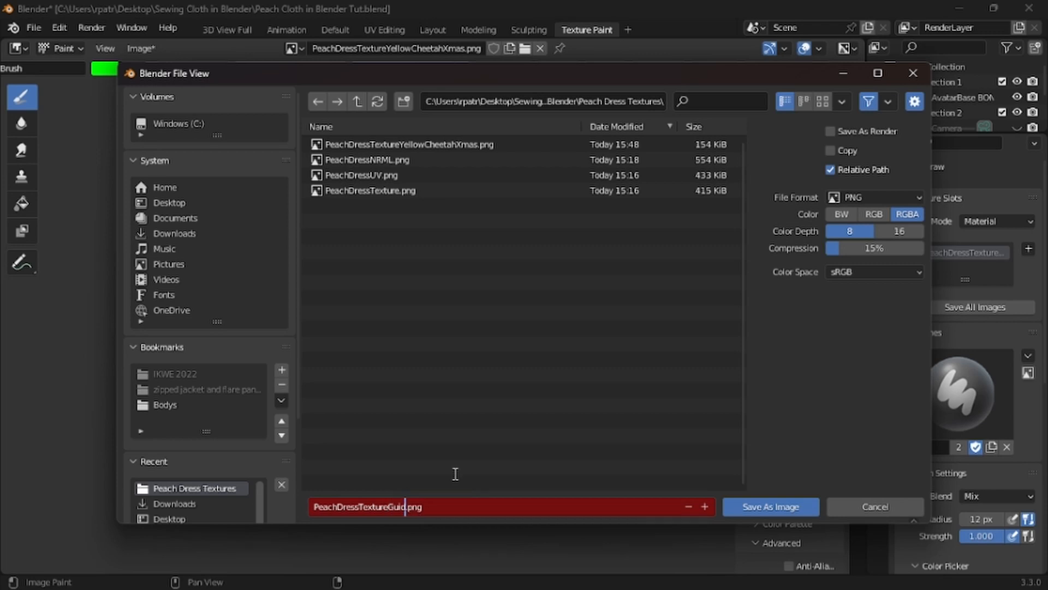
left_click(760, 506)
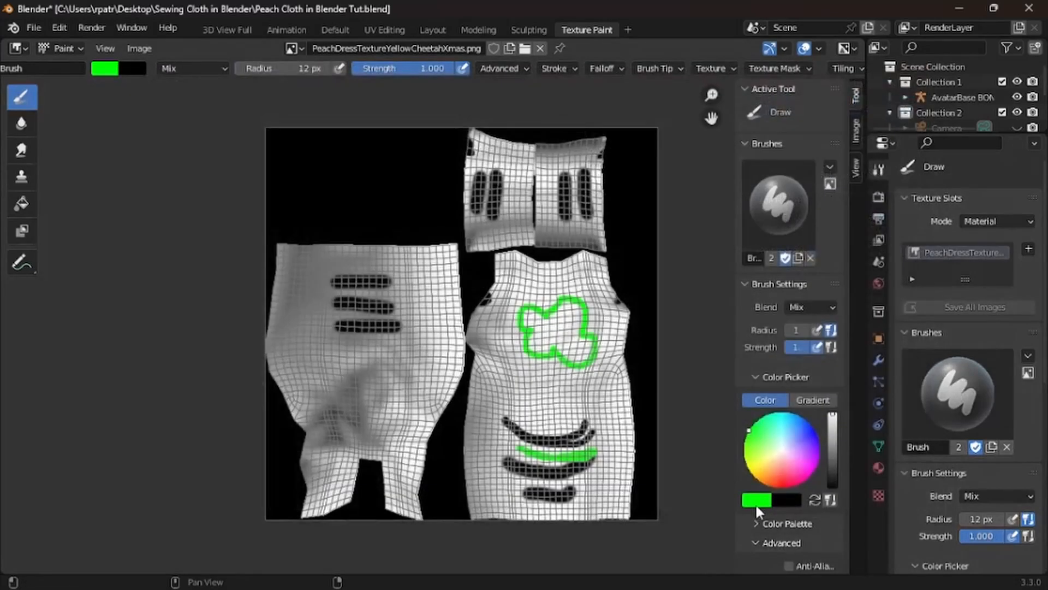
Switch to GIMP and open PeachDressTextureGuide.png from the Desktop's Sewing Cloth in Blender/Peach Dress Textures folder as a new layer
mouse_move(859, 580)
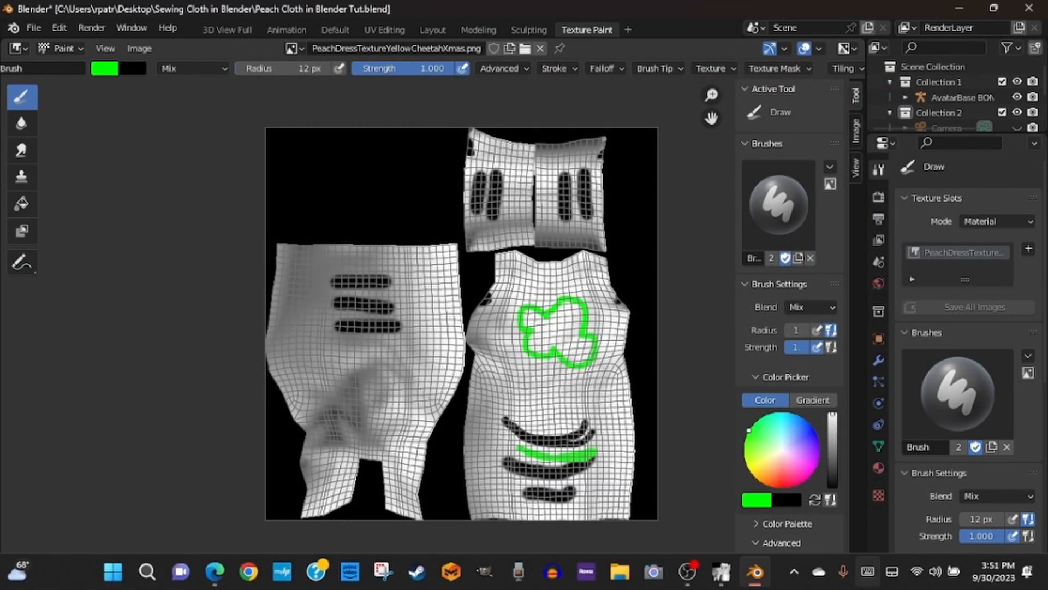
left_click(721, 571)
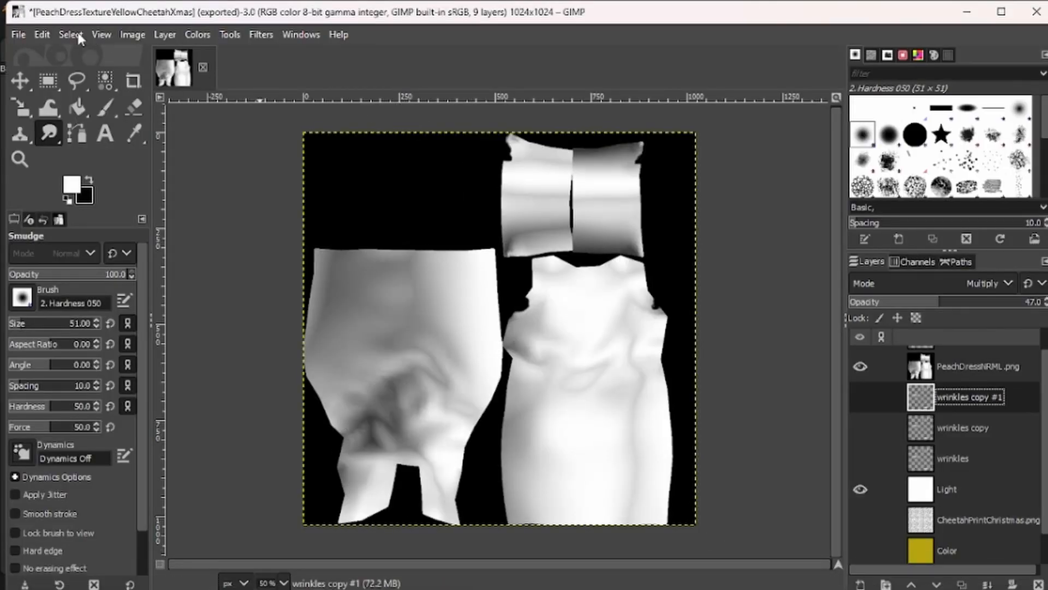
left_click(20, 36)
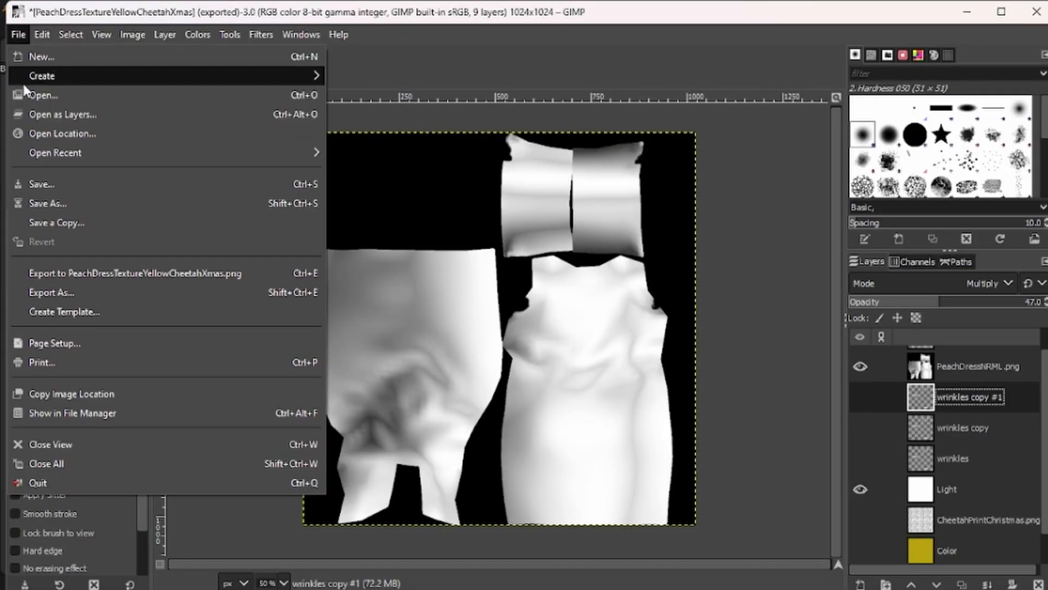
left_click(53, 114)
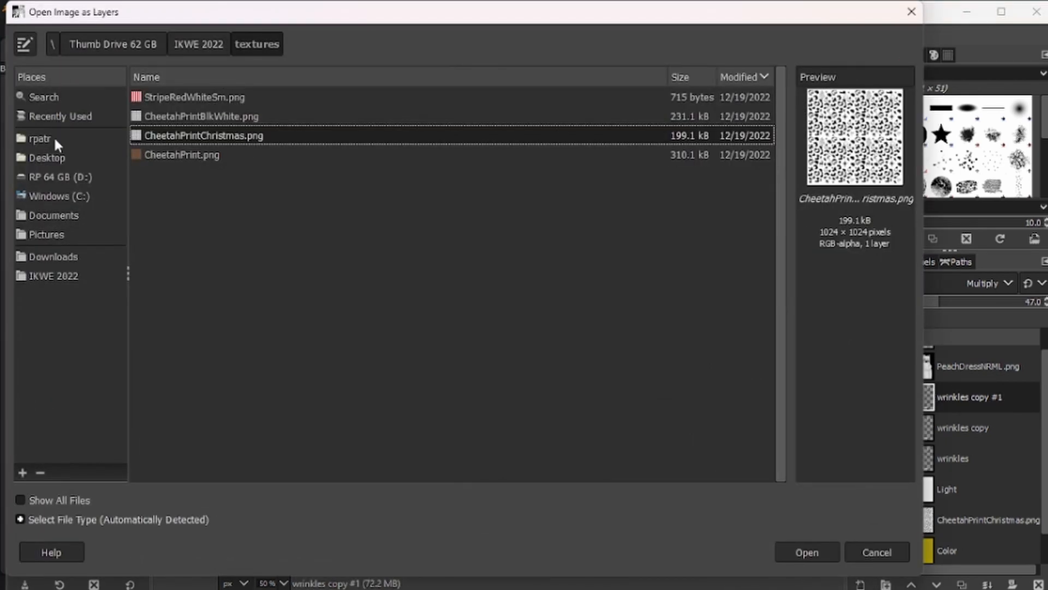
left_click(54, 156)
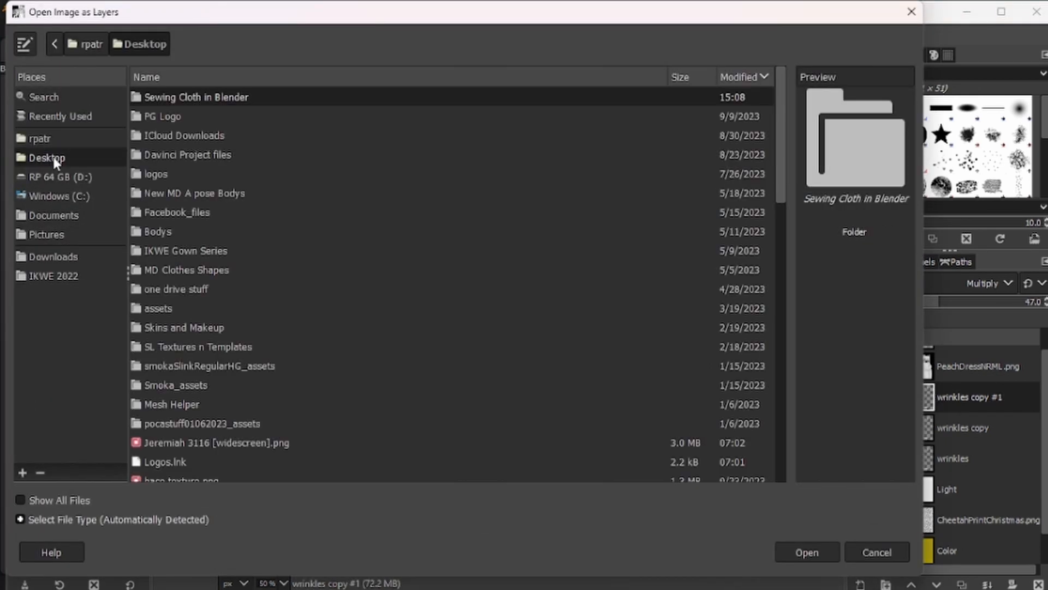
double_click(171, 98)
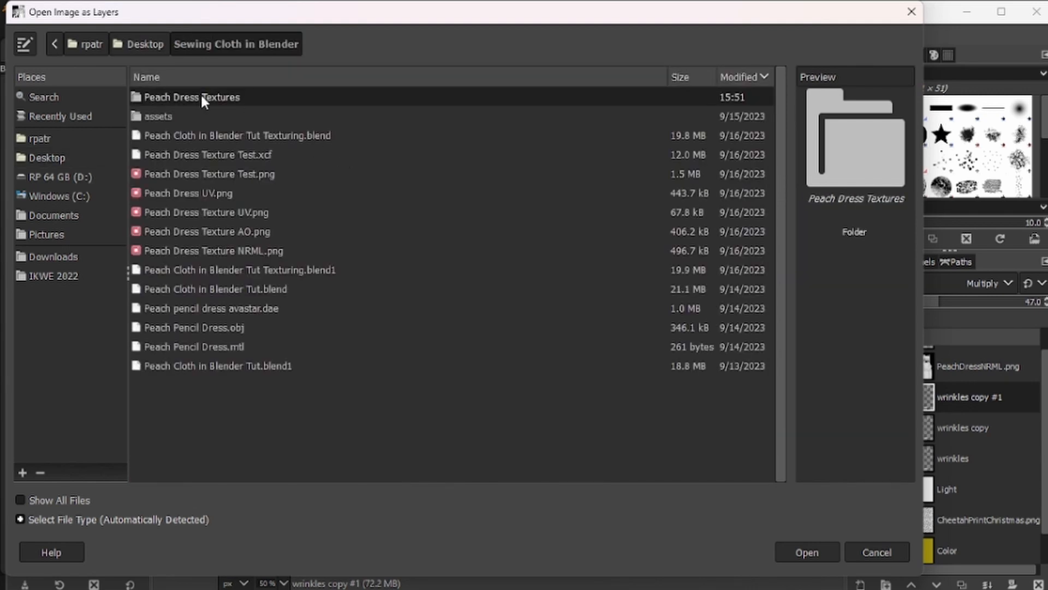
double_click(196, 96)
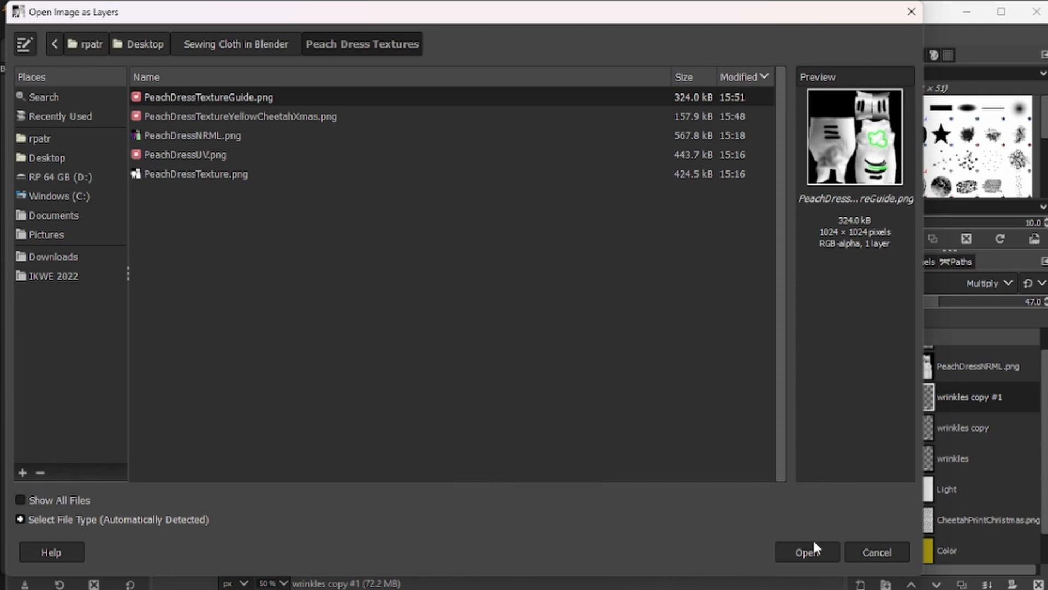
left_click(800, 550)
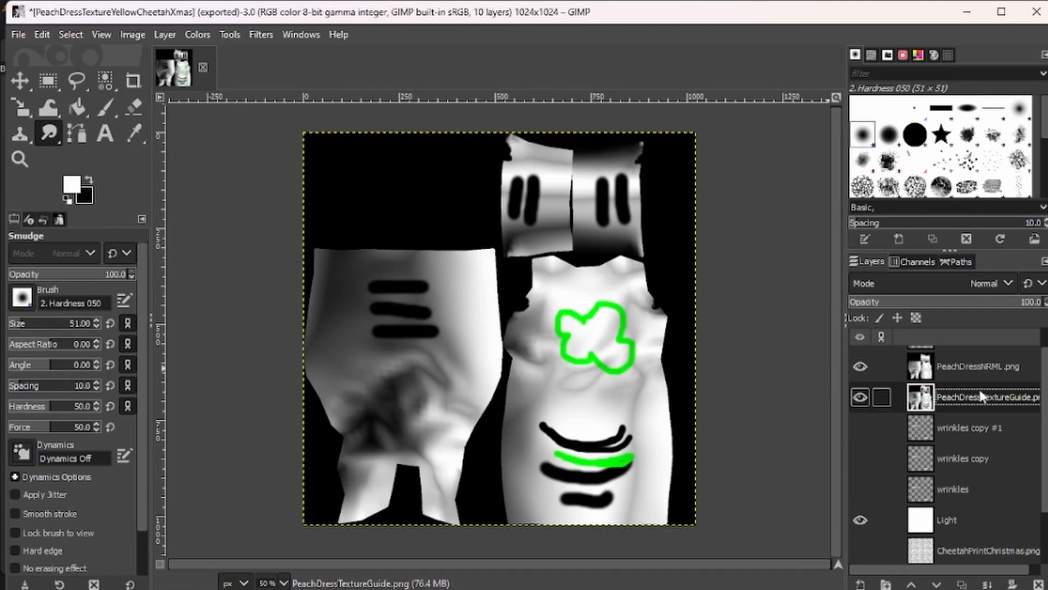
Try the Overlay blend mode on the PeachDressTextureGuide.png layer
left_click(1007, 281)
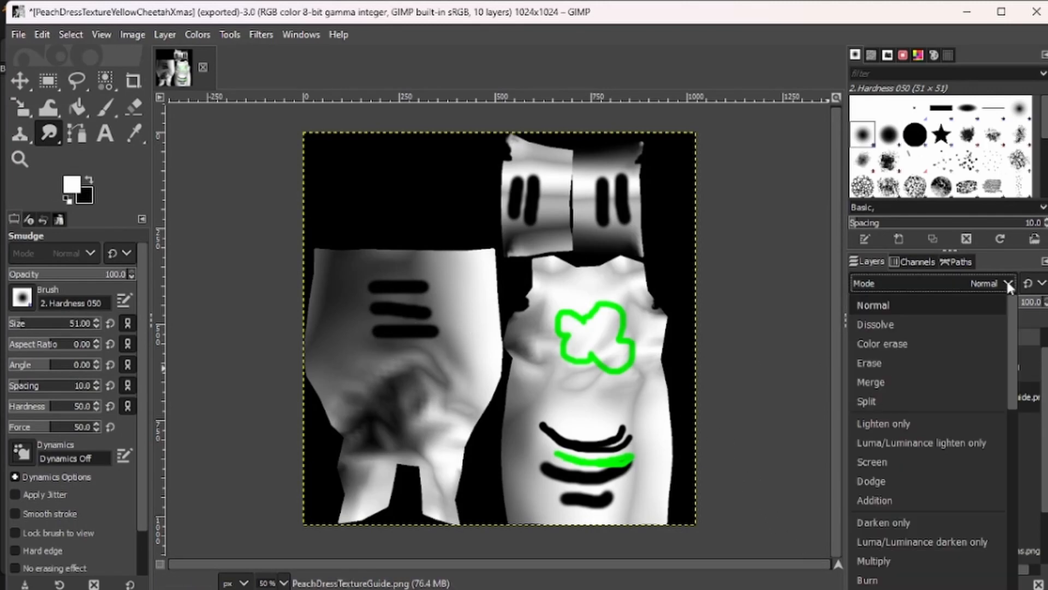
scroll(896, 502, "down", 2)
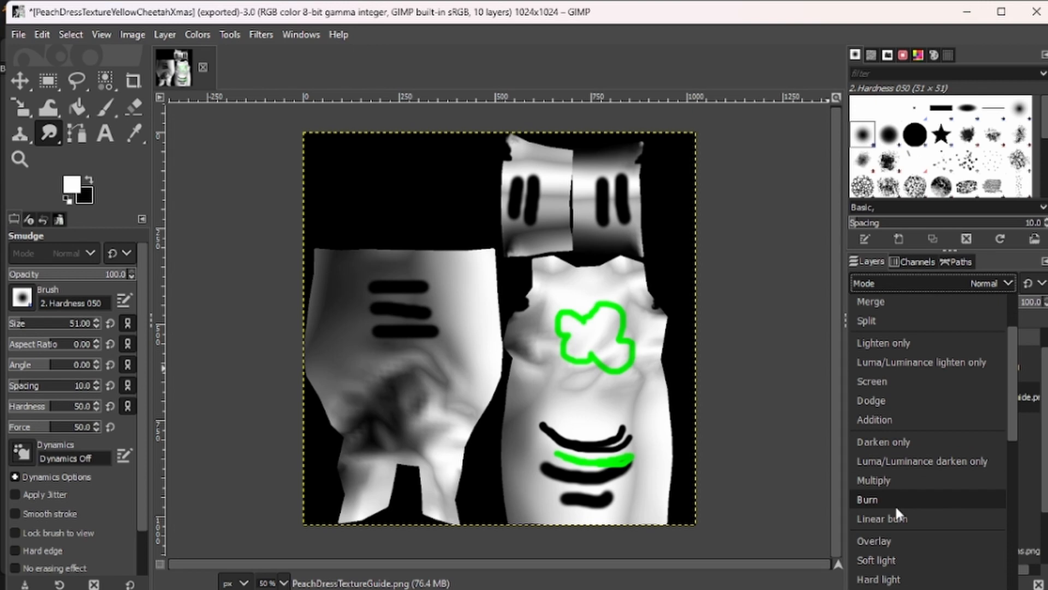
scroll(895, 503, "down", 1)
left_click(880, 500)
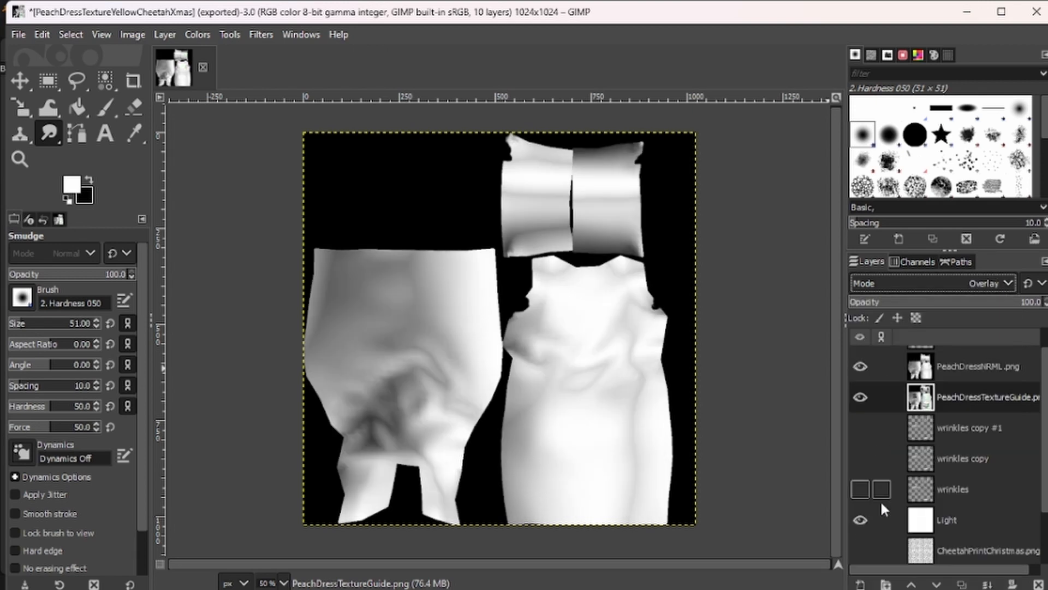
Raise the PeachDressTextureGuide.png layer one position so it sits above PeachDressNRML.png
scroll(1003, 422, "up", 1)
left_click(962, 387)
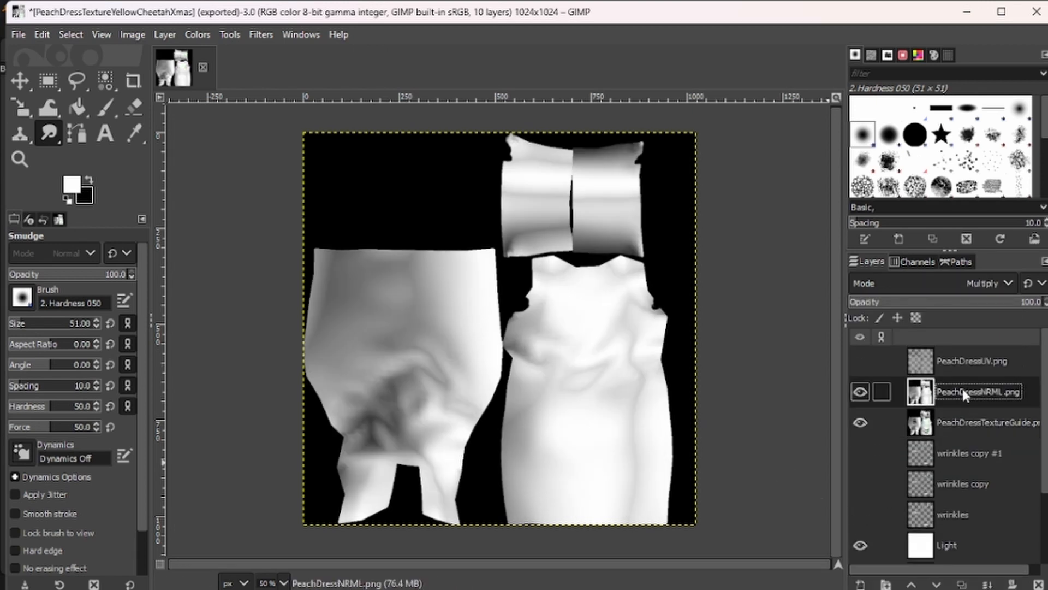
left_click(973, 418)
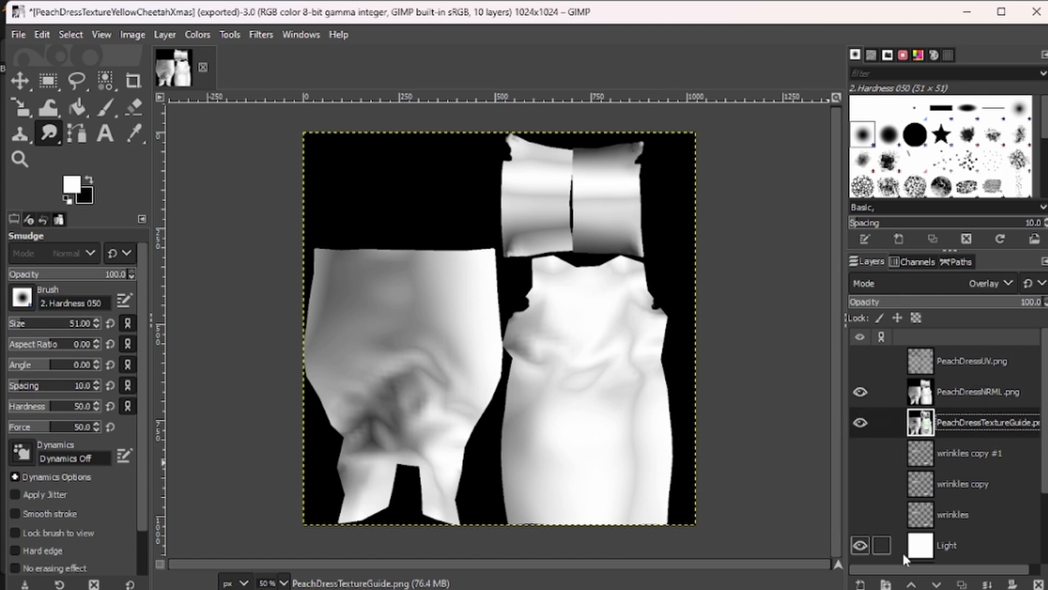
left_click(910, 583)
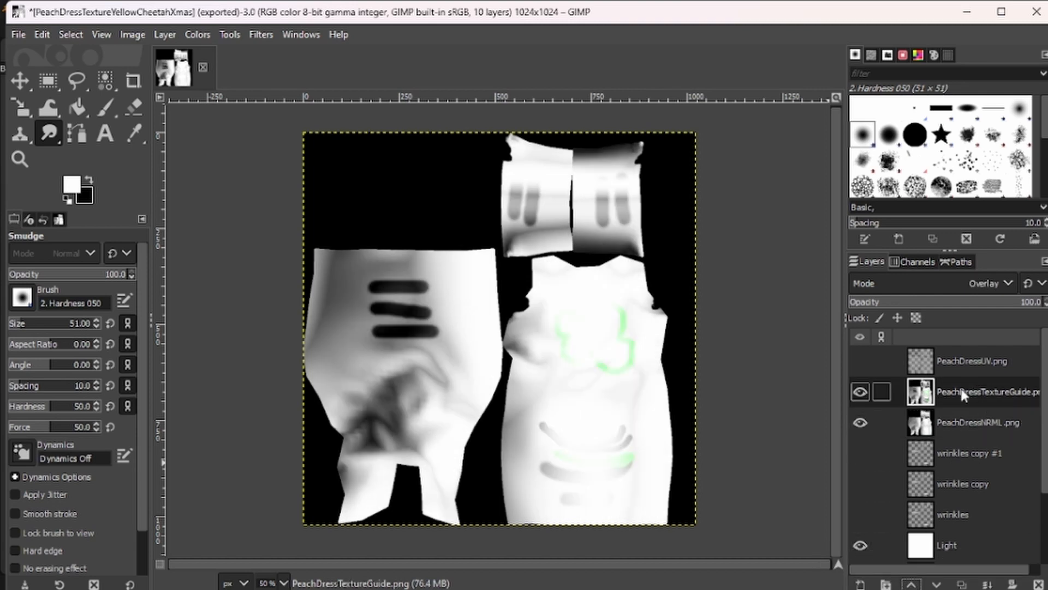
Set the PeachDressTextureGuide.png layer's blend mode to Multiply and lower its opacity to 54
left_click(1014, 280)
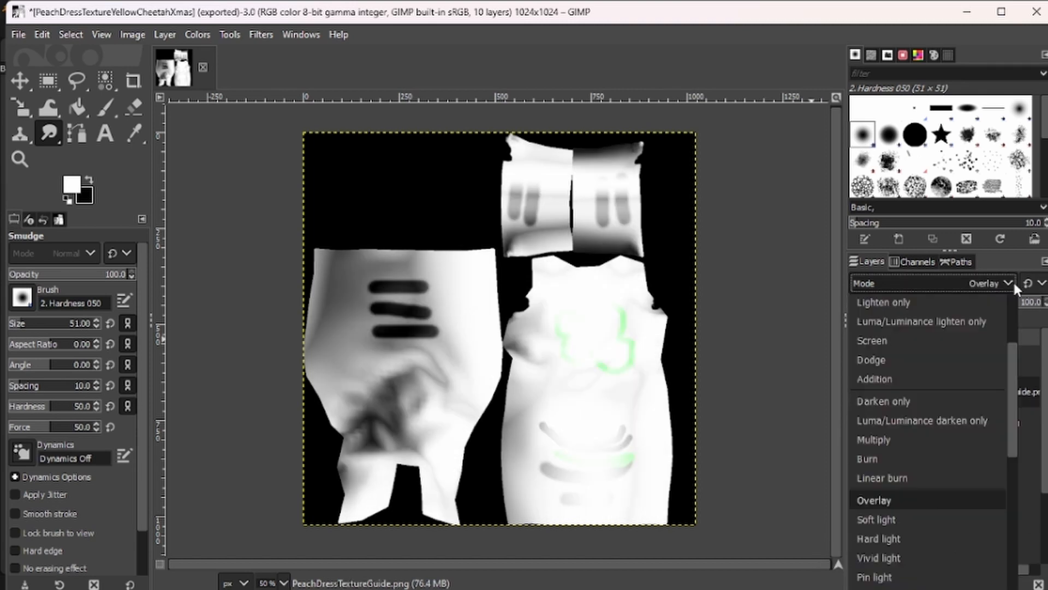
left_click(888, 437)
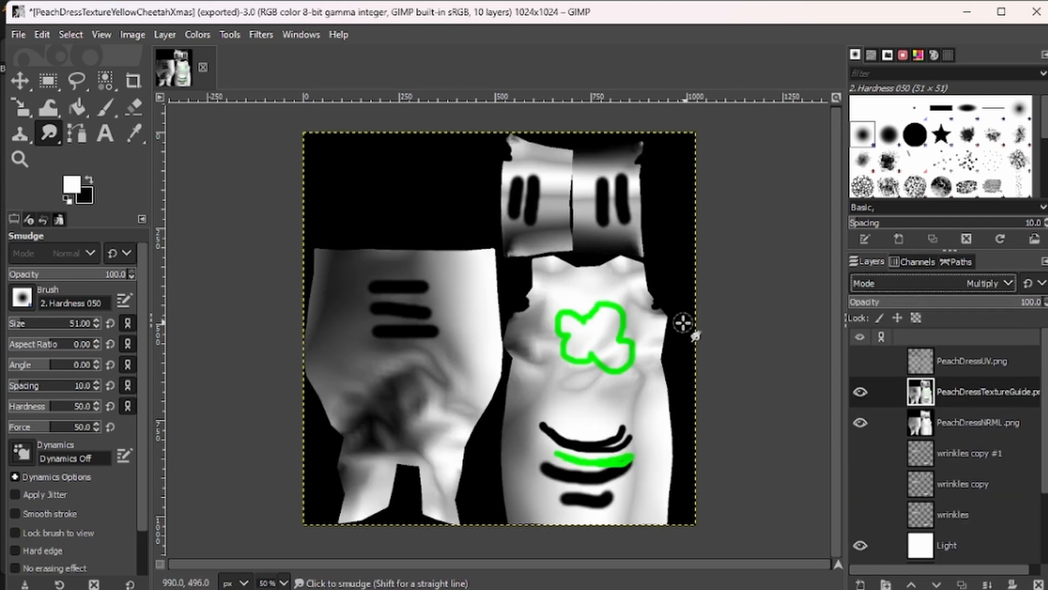
left_click_drag(1002, 306, 973, 305)
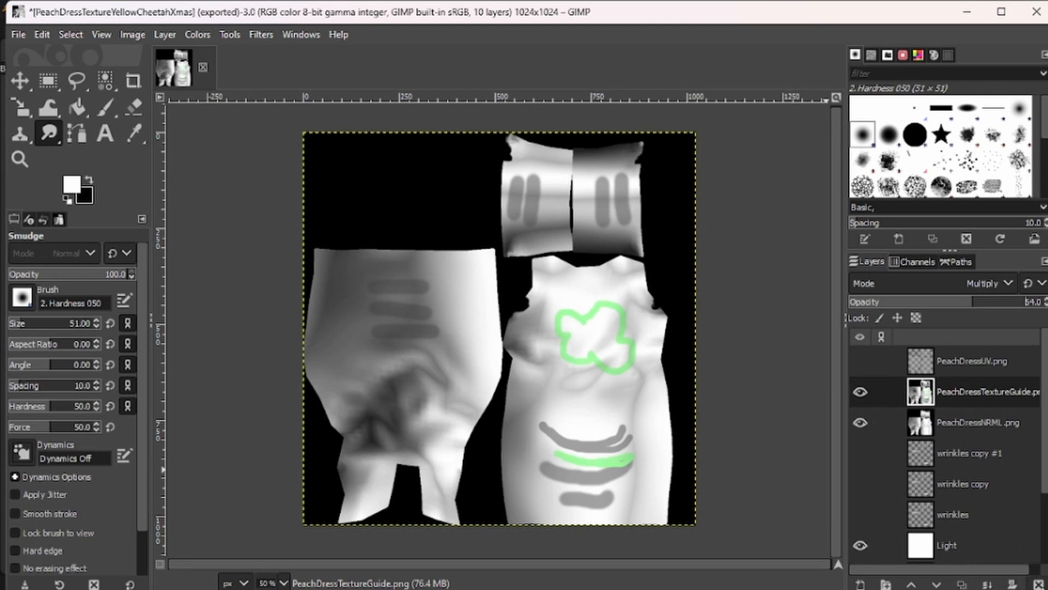
Delete the PeachDressTextureGuide.png, wrinkles copy #1, wrinkles copy, wrinkles, Light and CheetahPrintChristmas.png layers
left_click(1037, 584)
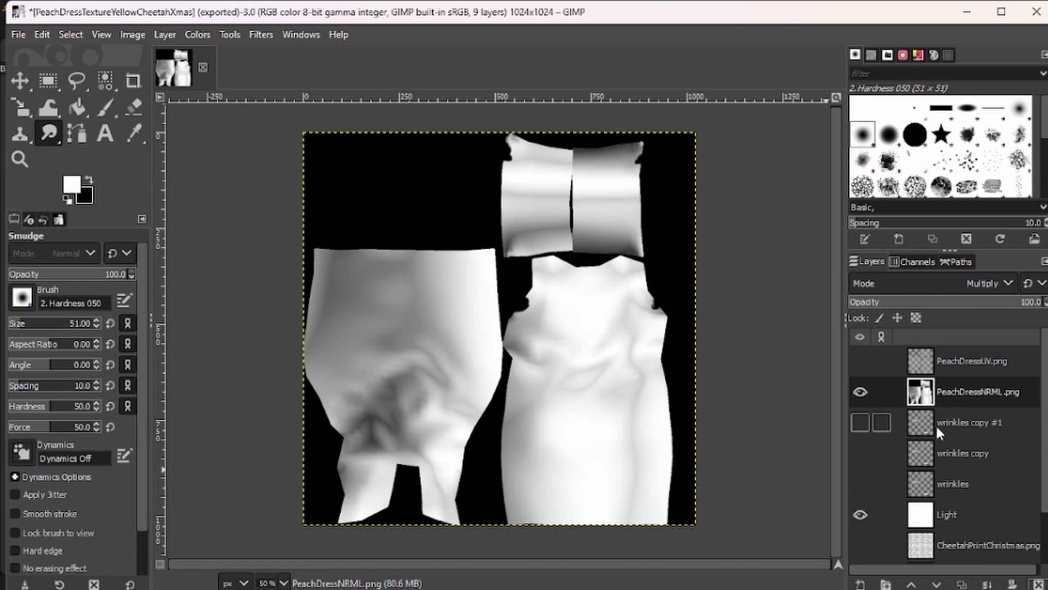
left_click(955, 422)
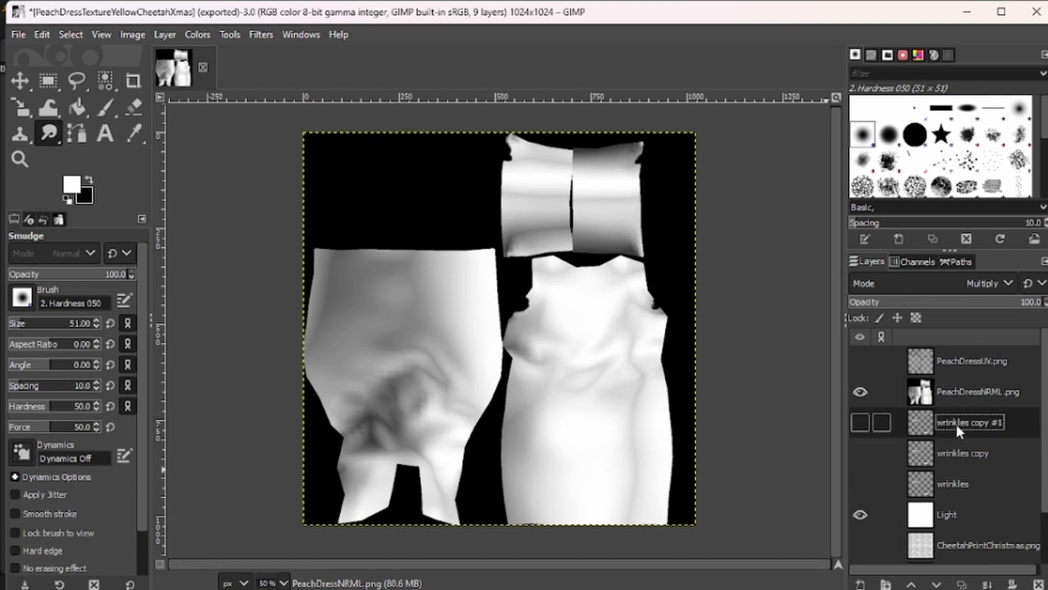
left_click(1037, 584)
left_click(1037, 584)
left_click(1038, 584)
left_click(1038, 584)
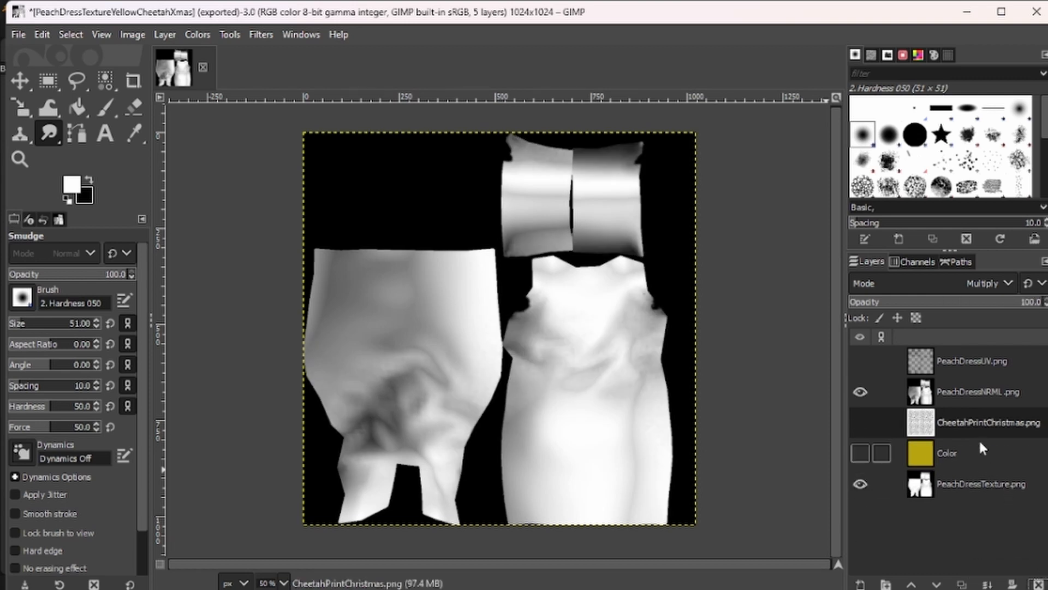
left_click(980, 425)
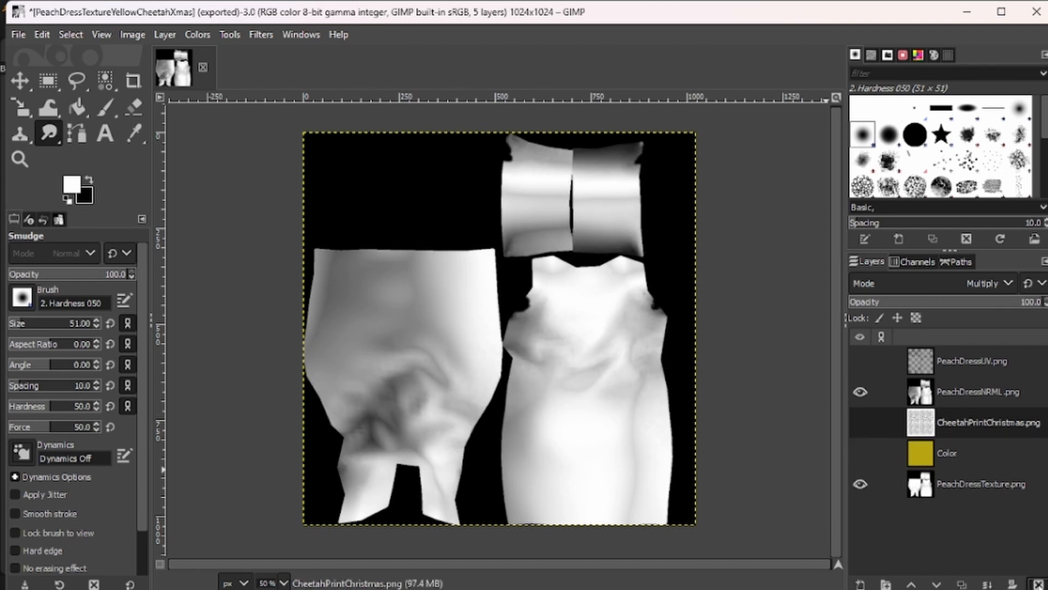
left_click(1037, 584)
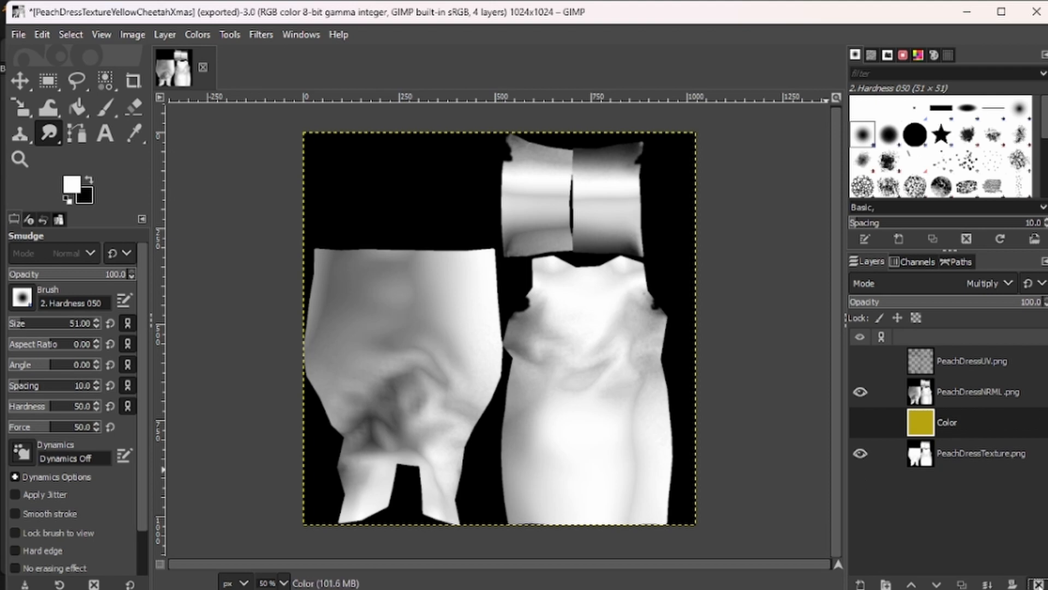
Leave the Color layer hidden and show the PeachDressUV.png wireframe layer over the dress texture
left_click(861, 421)
left_click(861, 422)
left_click(859, 360)
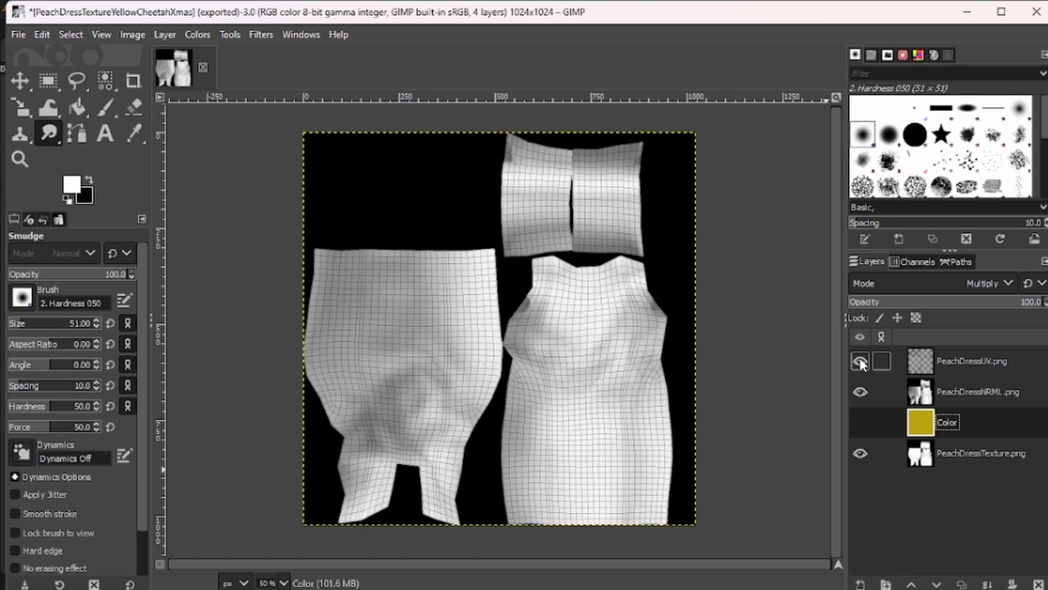
left_click(859, 361)
left_click(860, 361)
Create a new transparent layer named Seams directly above the PeachDressNRML.png layer
left_click(974, 355)
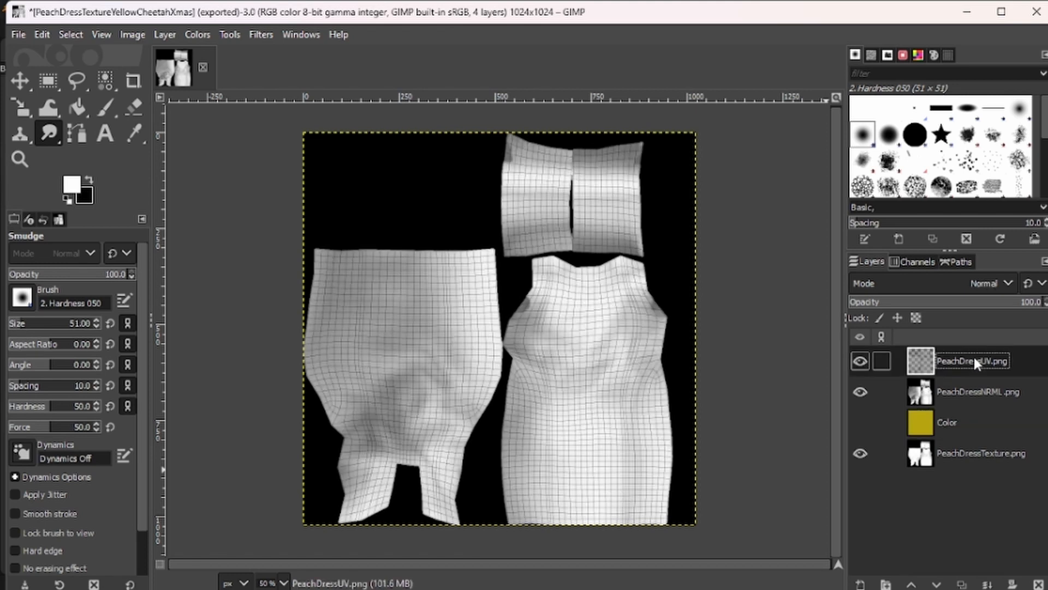
left_click(966, 391)
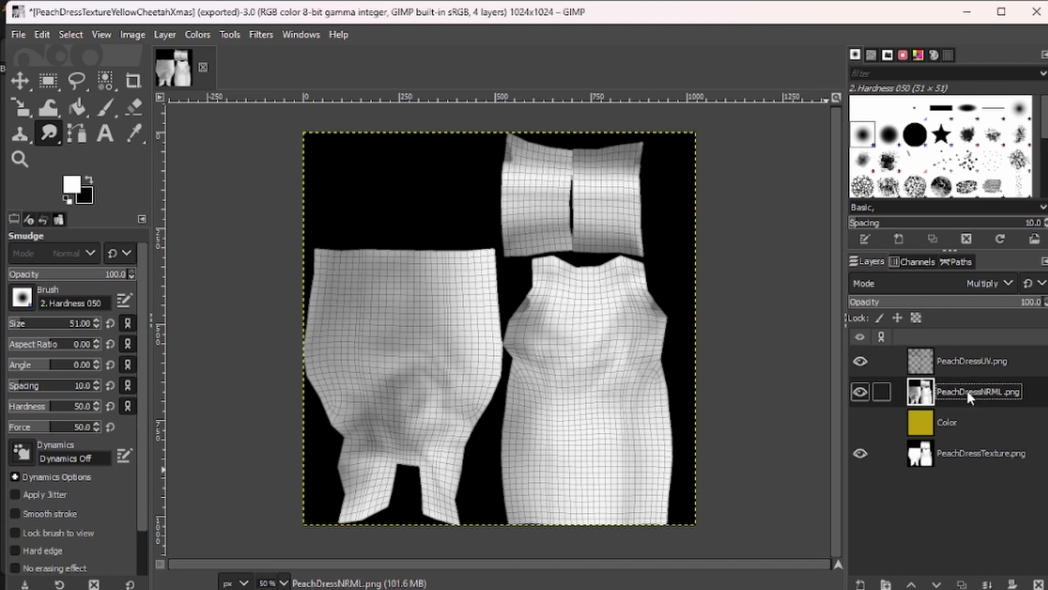
left_click(859, 582)
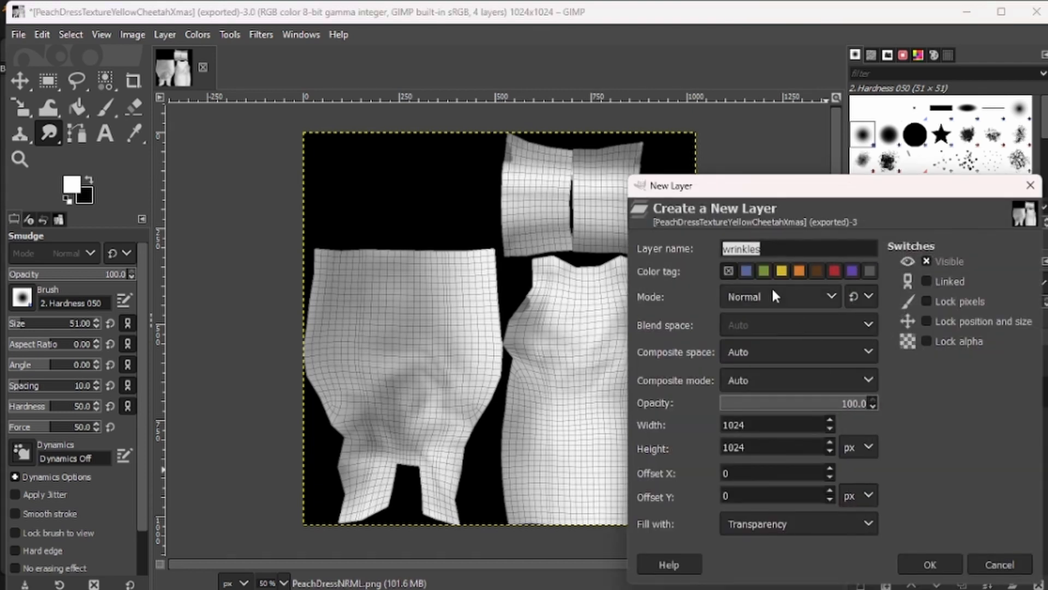
type("Seams")
key("Return")
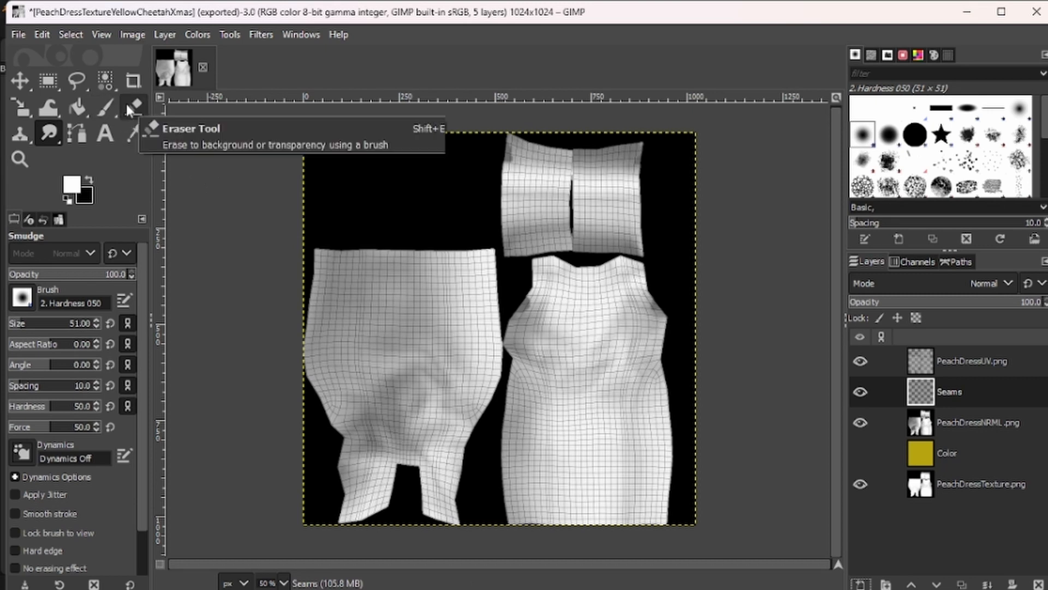
Examine the UV layout of the dress body and the two upper pieces up close to plan the seam lines
left_click(76, 133)
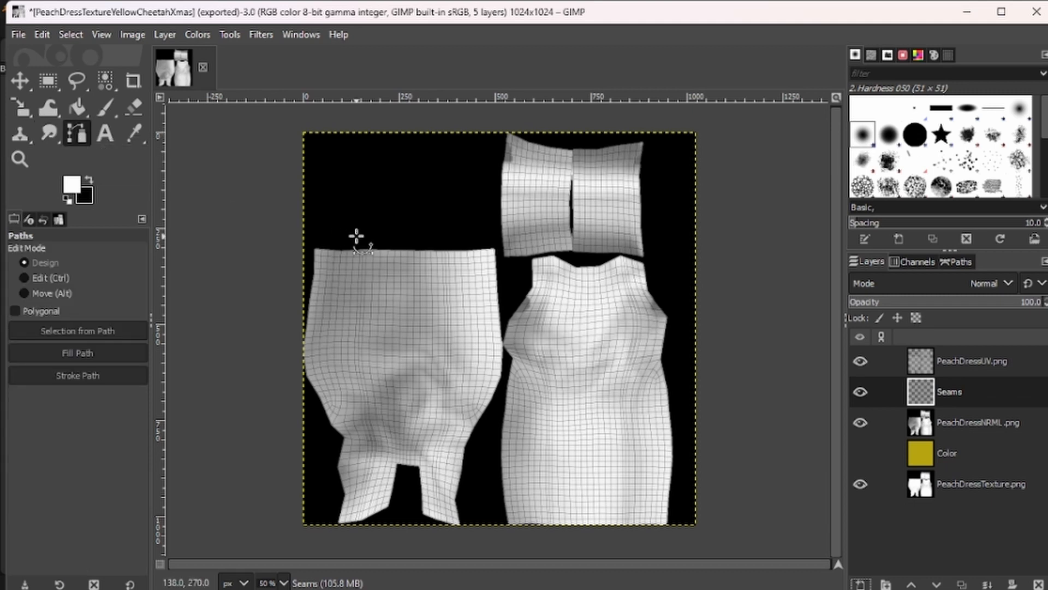
left_click(20, 160)
left_click(467, 336)
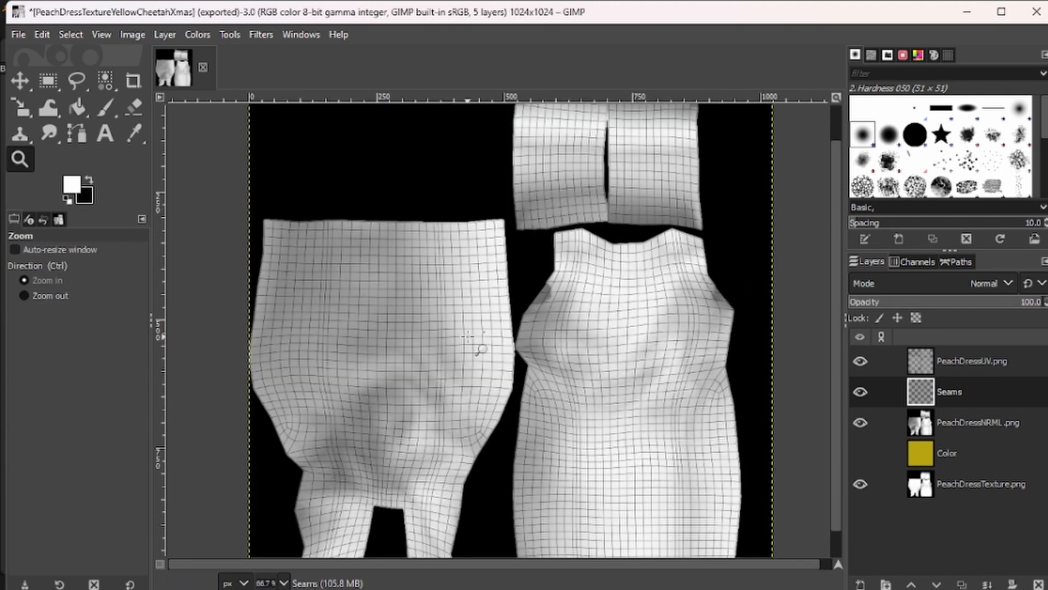
left_click(468, 335)
scroll(425, 235, "right", 5)
scroll(422, 230, "down", 3)
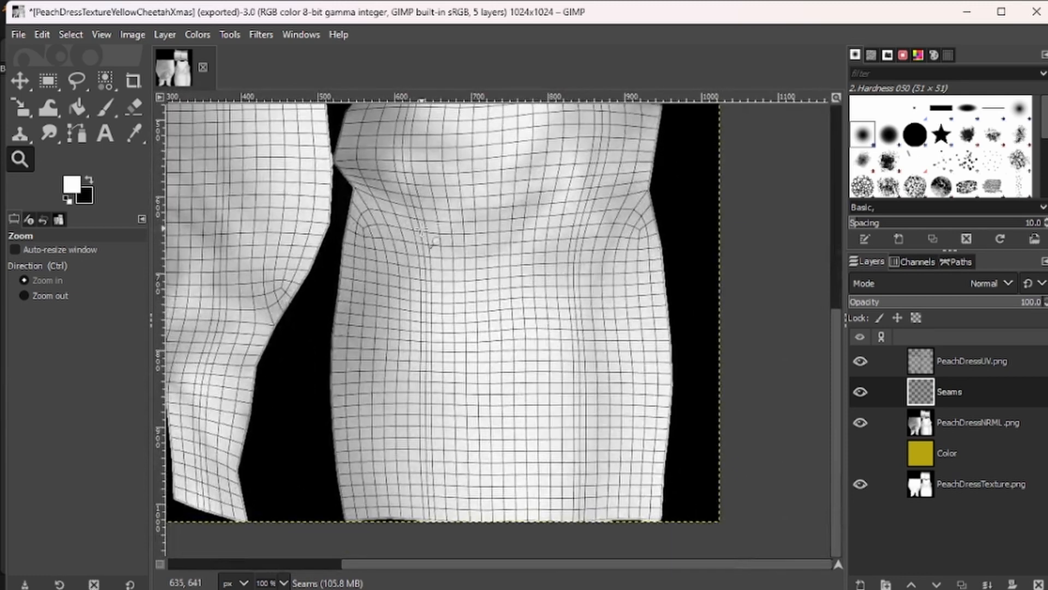
middle_click_drag(505, 418, 525, 327)
scroll(525, 326, "up", 10)
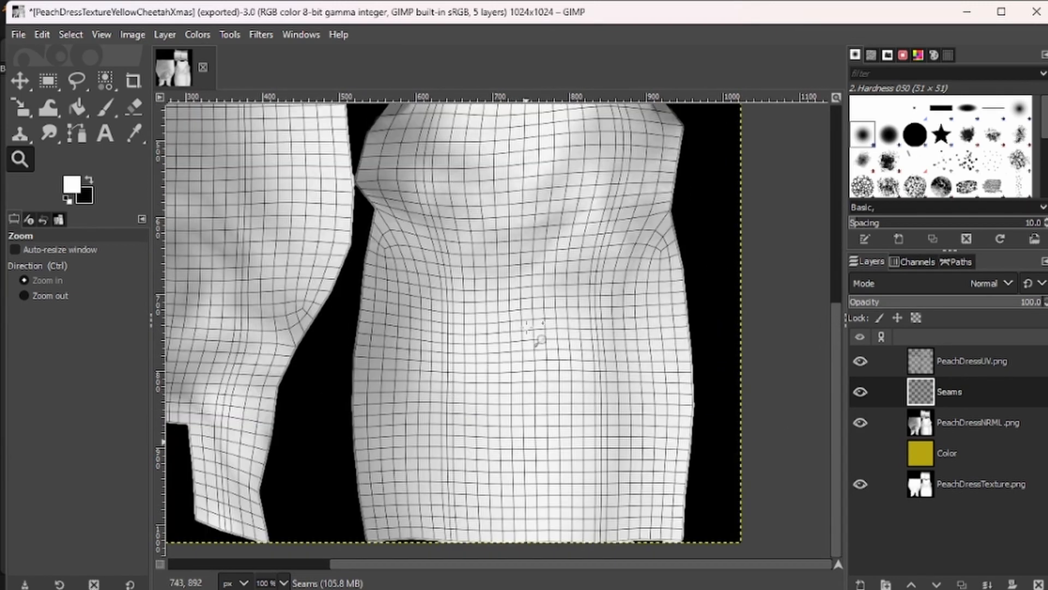
scroll(525, 325, "up", 3)
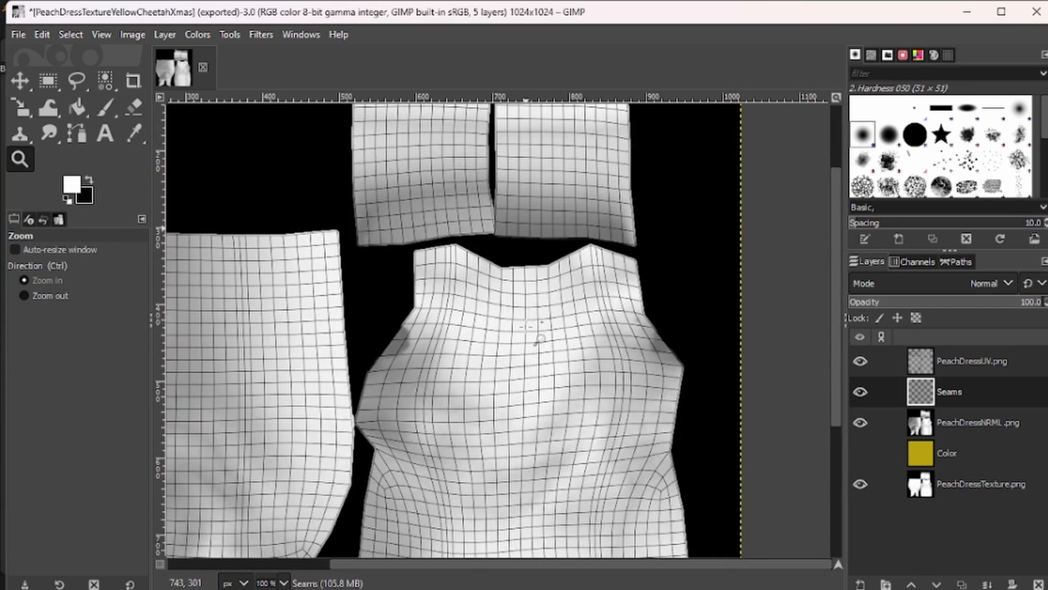
scroll(525, 326, "down", 6)
scroll(526, 322, "up", 9)
scroll(526, 315, "down", 9)
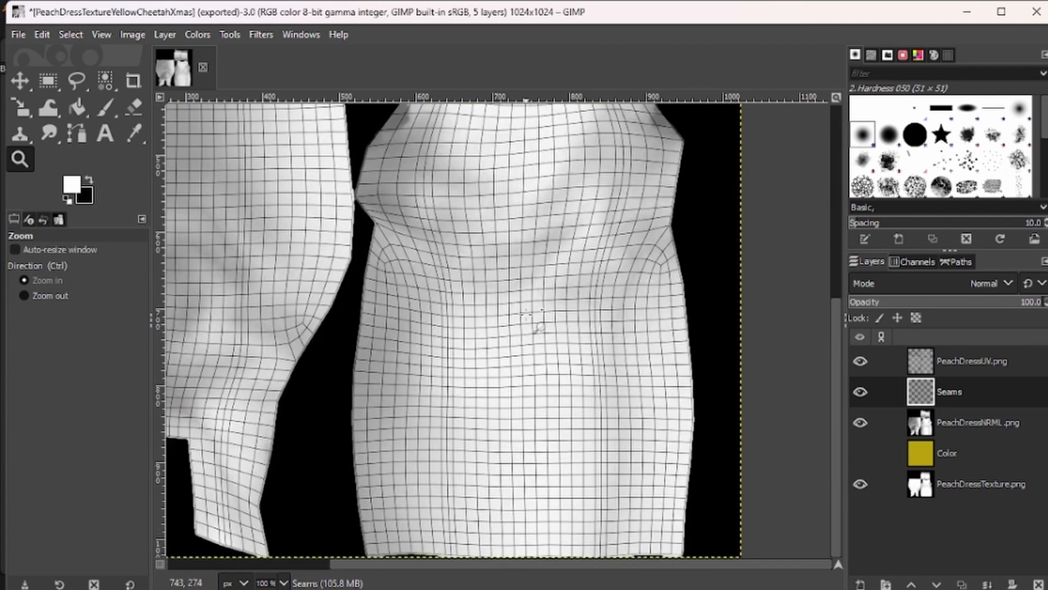
scroll(525, 314, "up", 9)
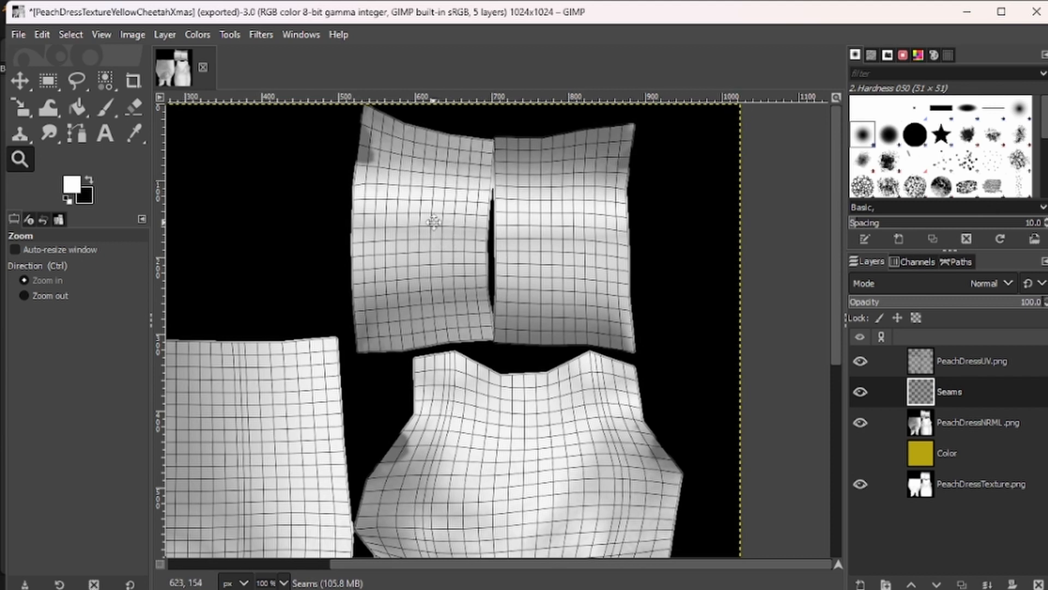
middle_click_drag(446, 235, 441, 298)
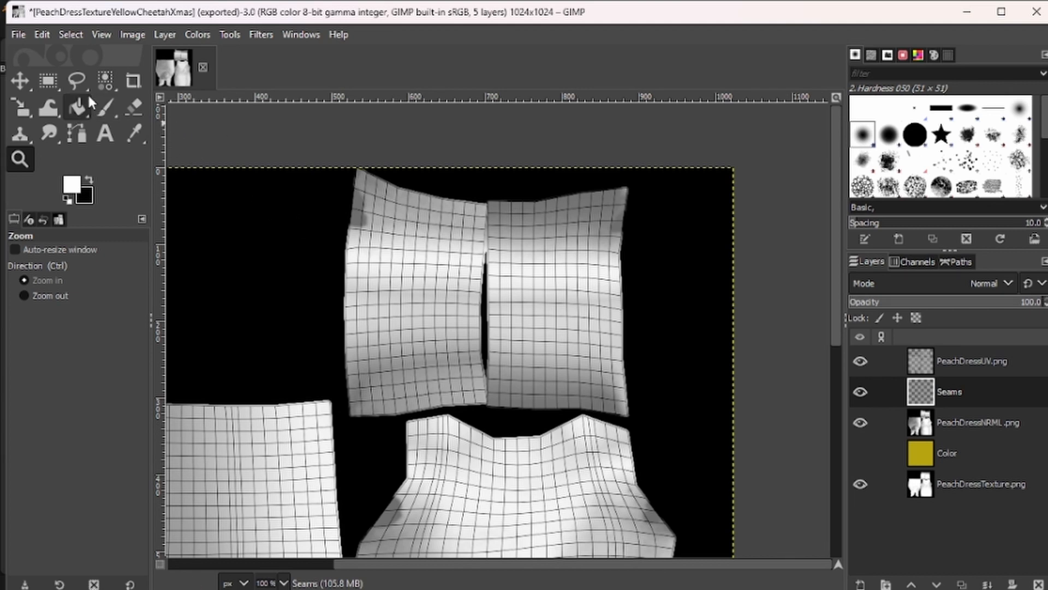
Draw an open path with the Paths tool down the outer edge of the left upper UV piece, extending past both ends, and fine-tune an anchor
left_click(79, 136)
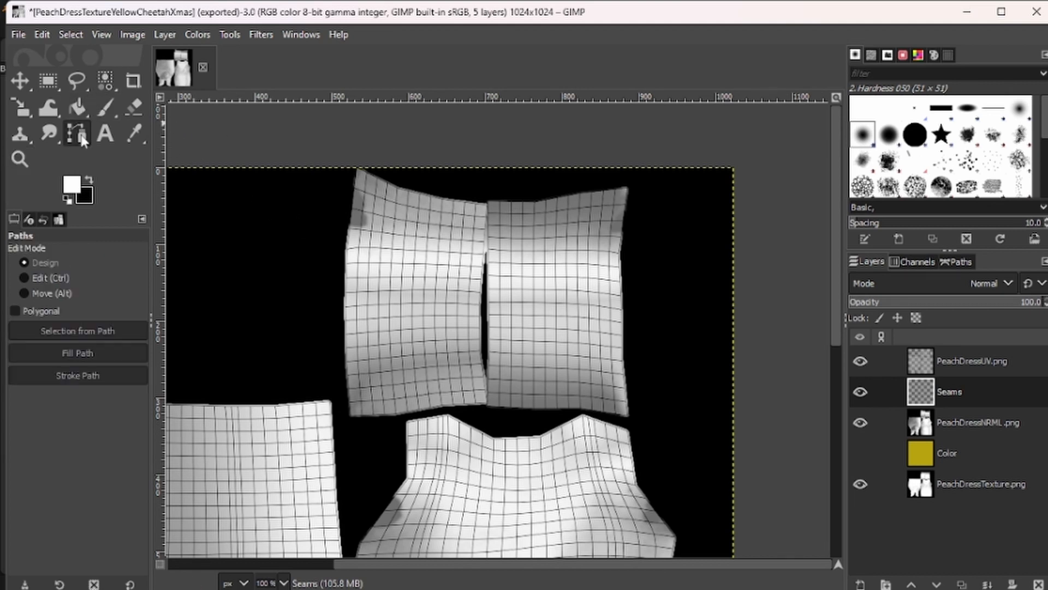
left_click(363, 157)
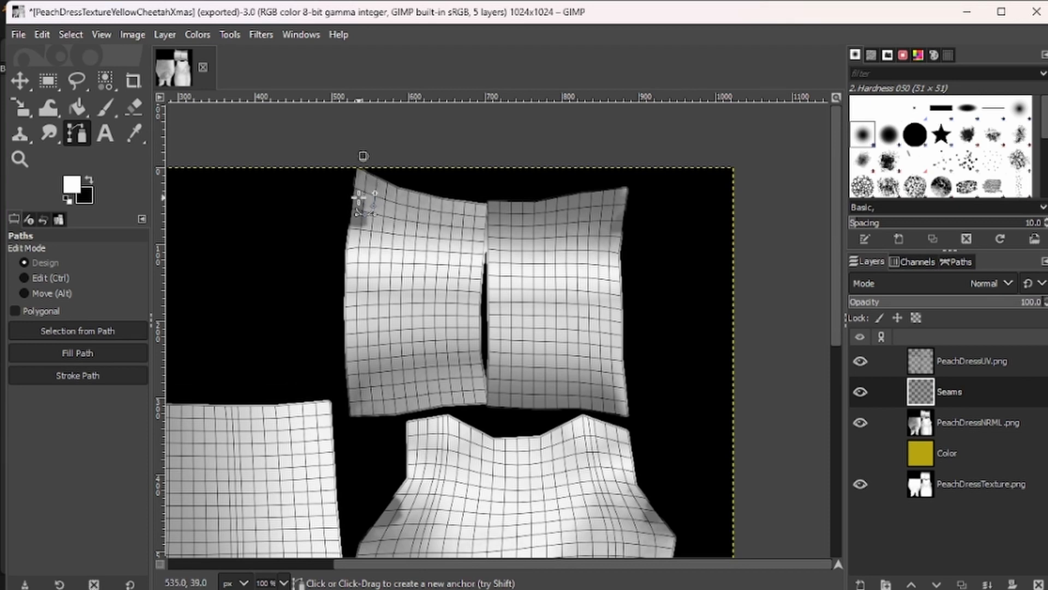
left_click(359, 198)
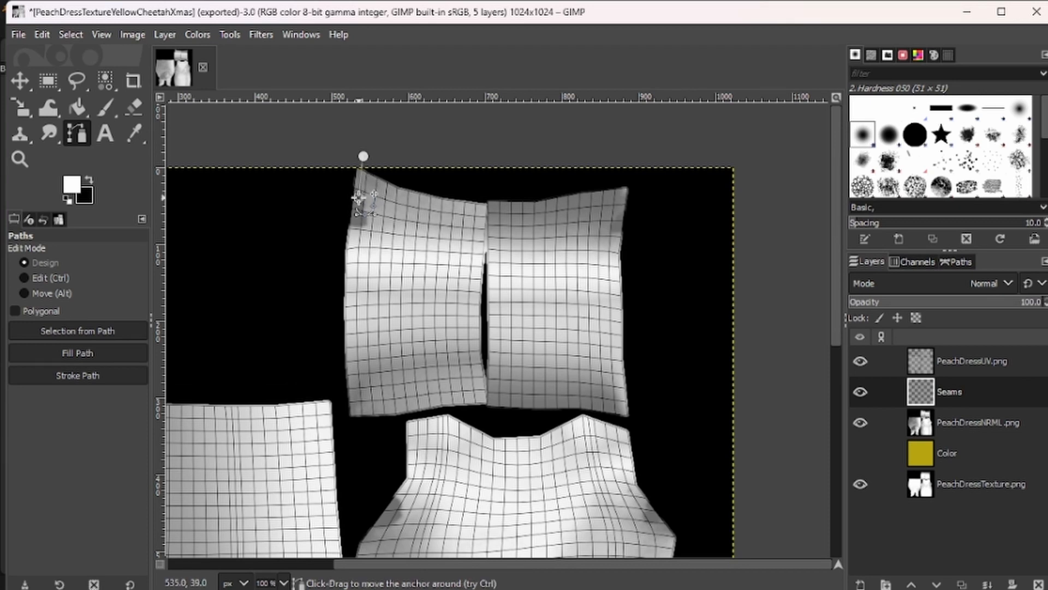
left_click(352, 247)
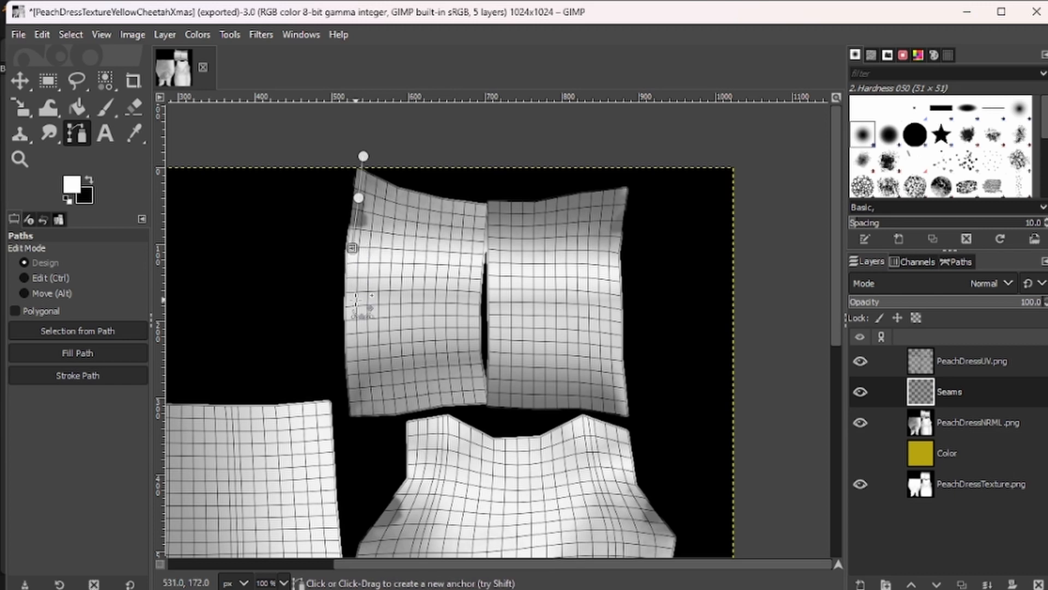
left_click(351, 305)
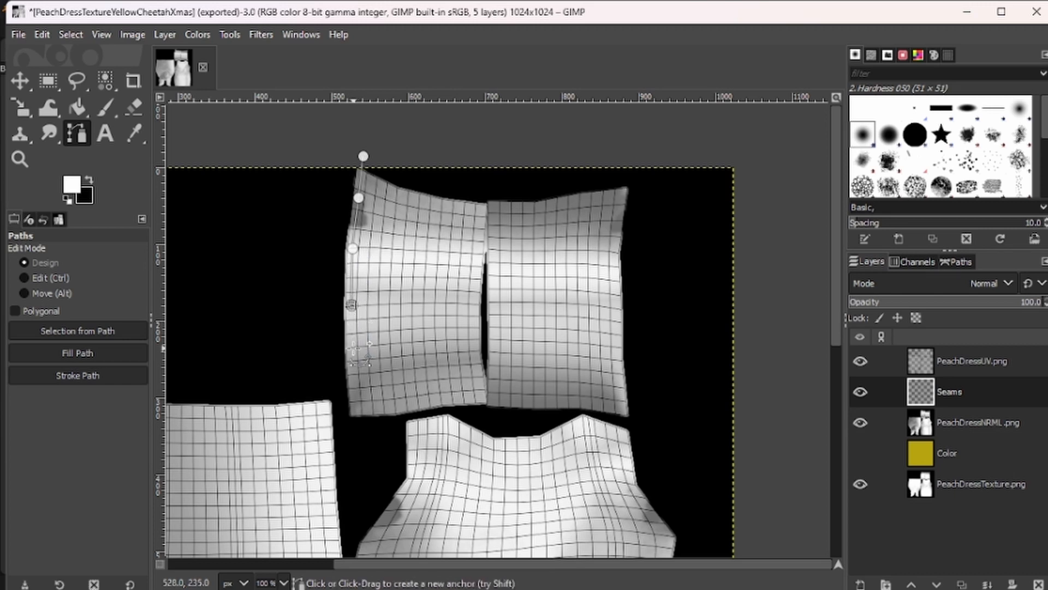
left_click(351, 350)
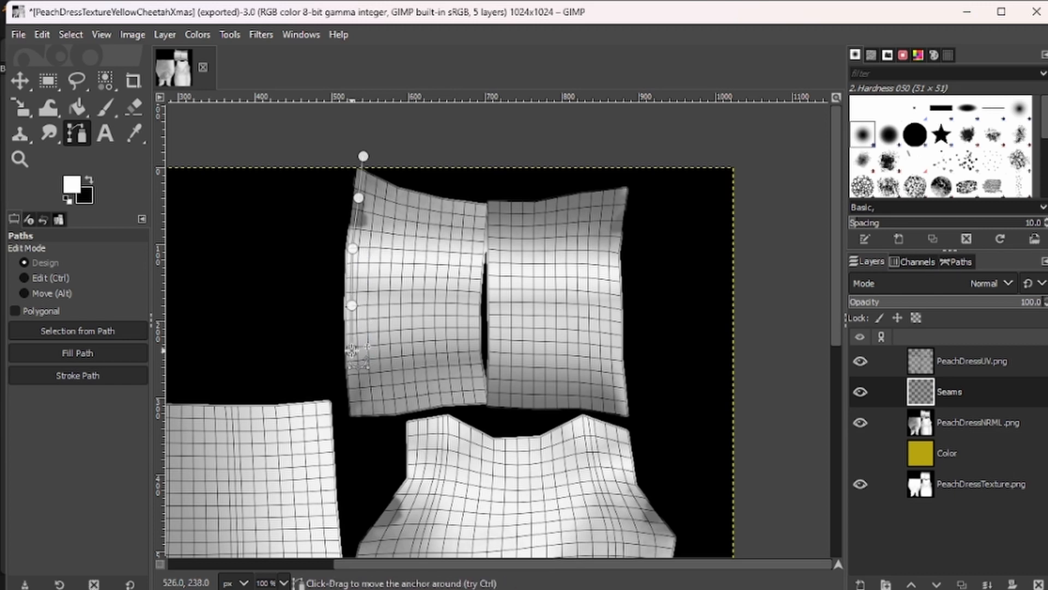
left_click(358, 406)
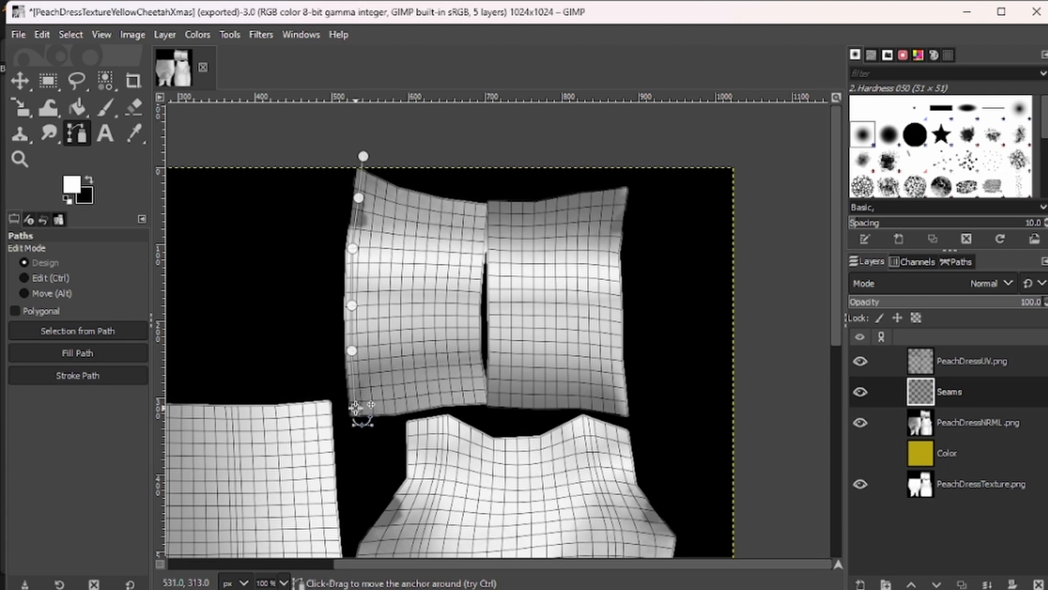
left_click(357, 441)
left_click(353, 247)
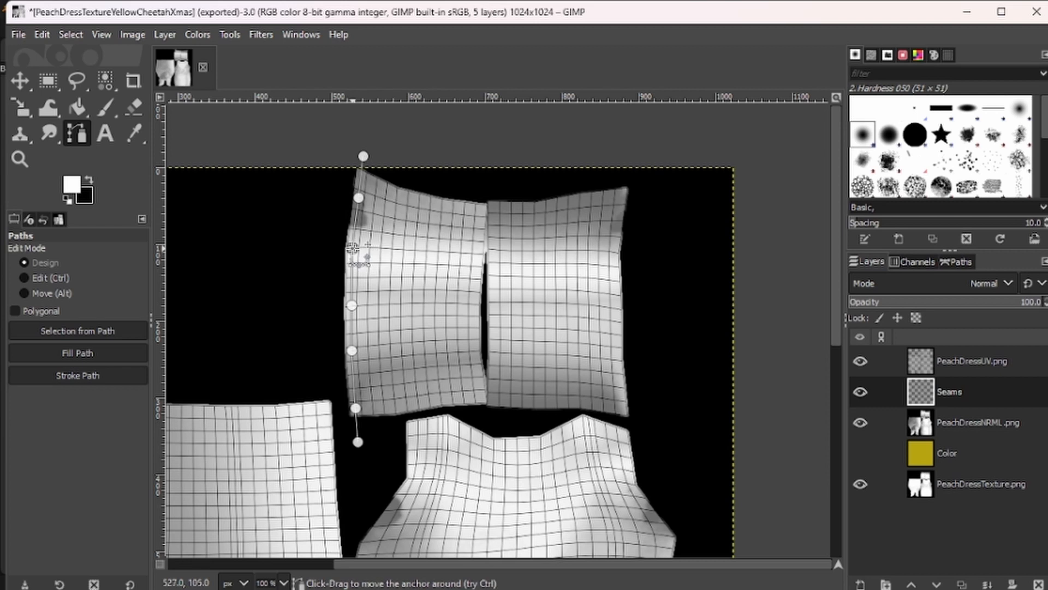
left_click_drag(352, 247, 353, 254)
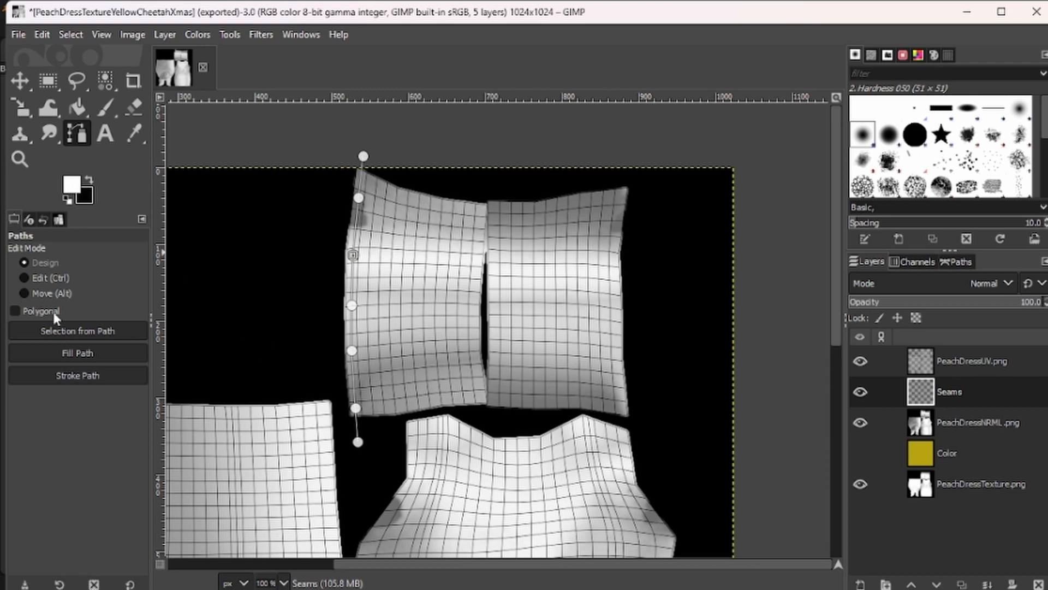
Stroke the path on the Seams layer with a solid white antialiased line, increasing the line width above 8 px
left_click(62, 377)
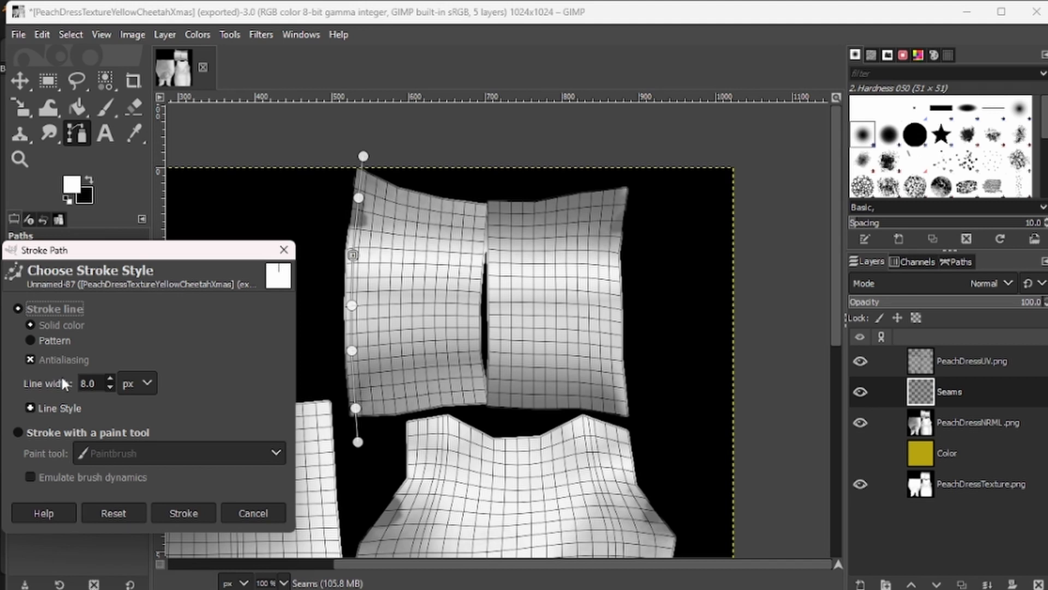
left_click(110, 379)
left_click(178, 509)
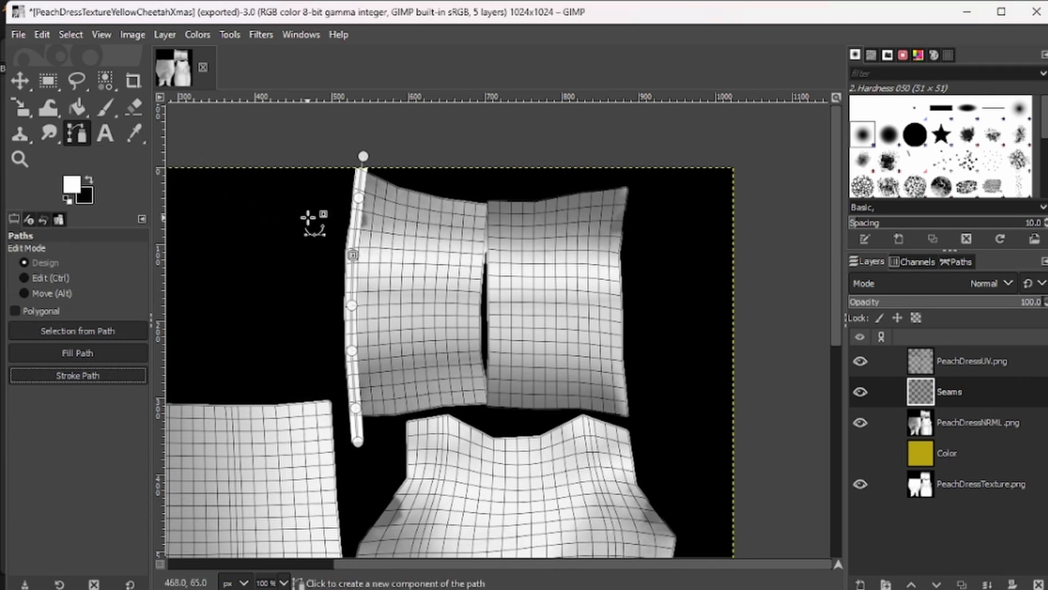
Shift the path's anchors slightly inward along the white stripe's inner edge and swap the foreground colour to black
left_click(363, 157)
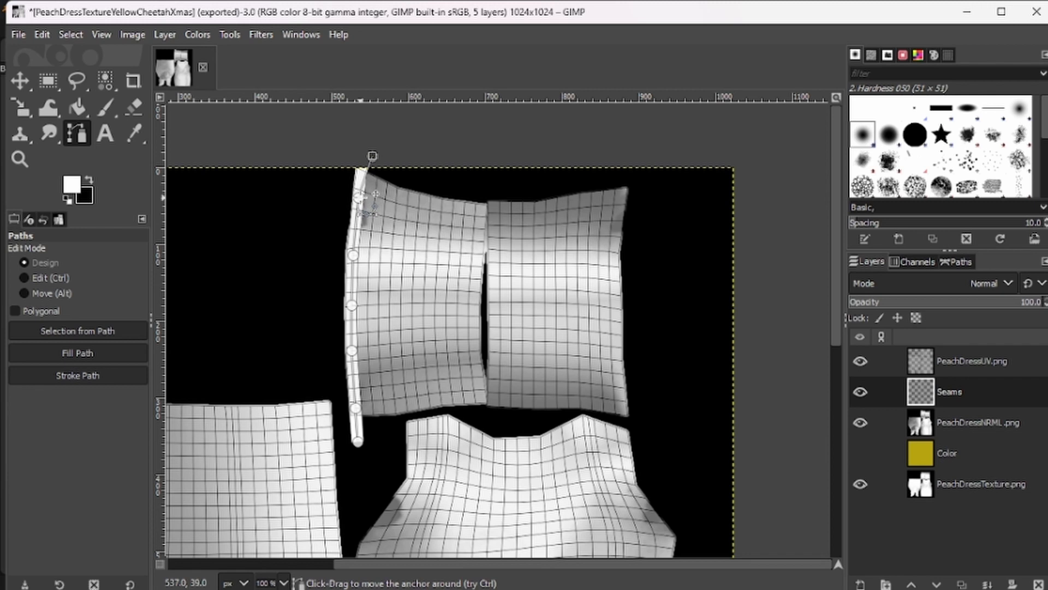
left_click_drag(360, 198, 363, 199)
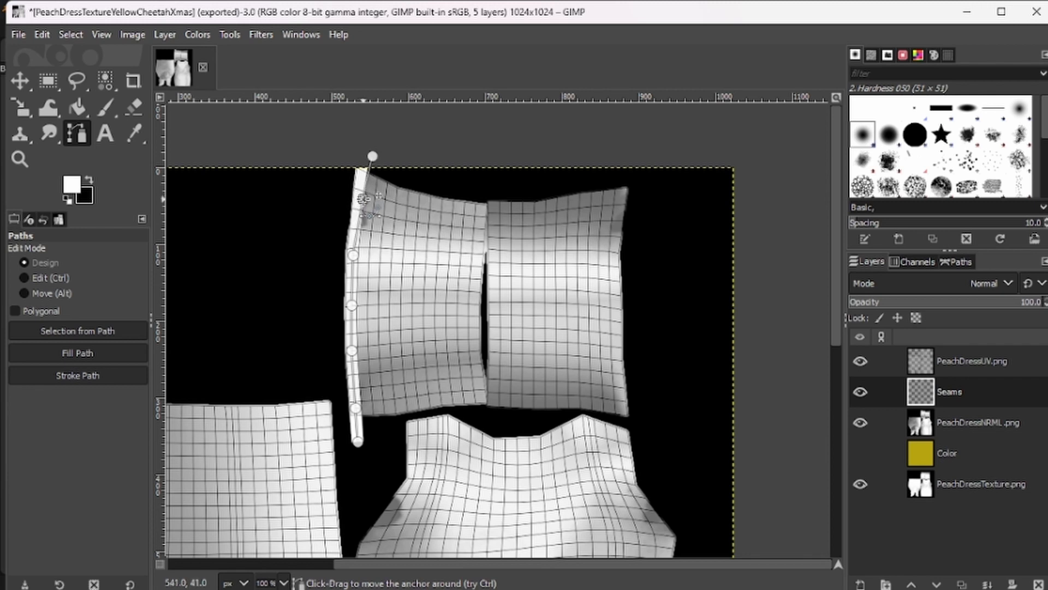
left_click(372, 156)
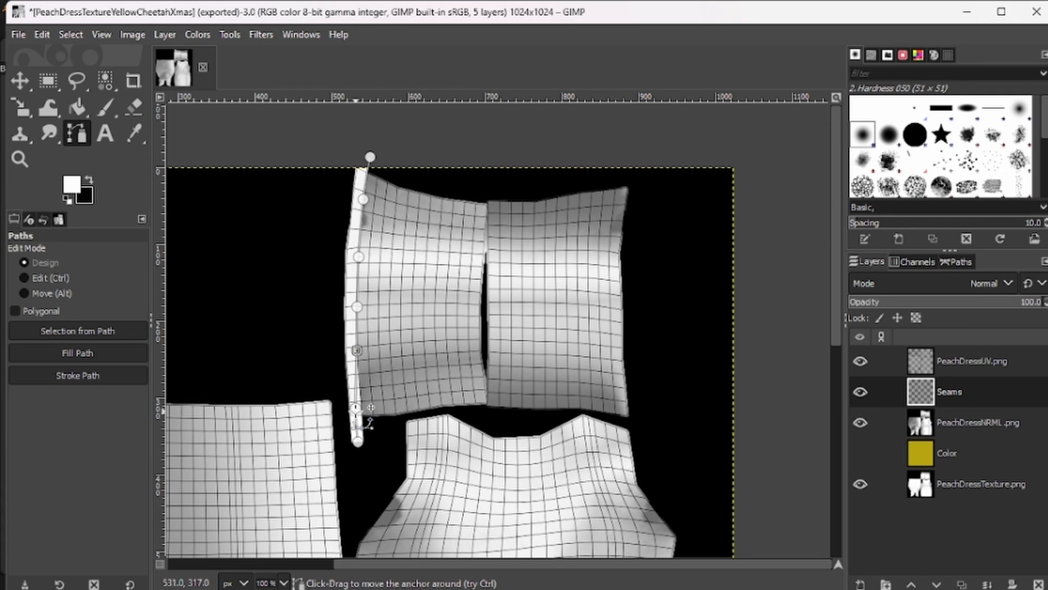
left_click_drag(356, 410, 361, 410)
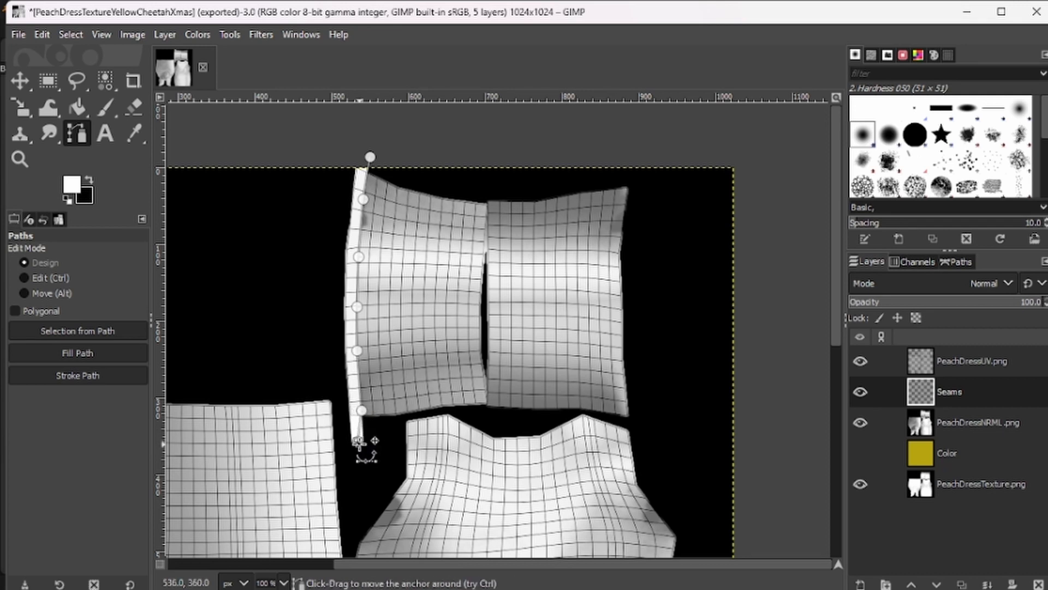
left_click_drag(358, 441, 364, 444)
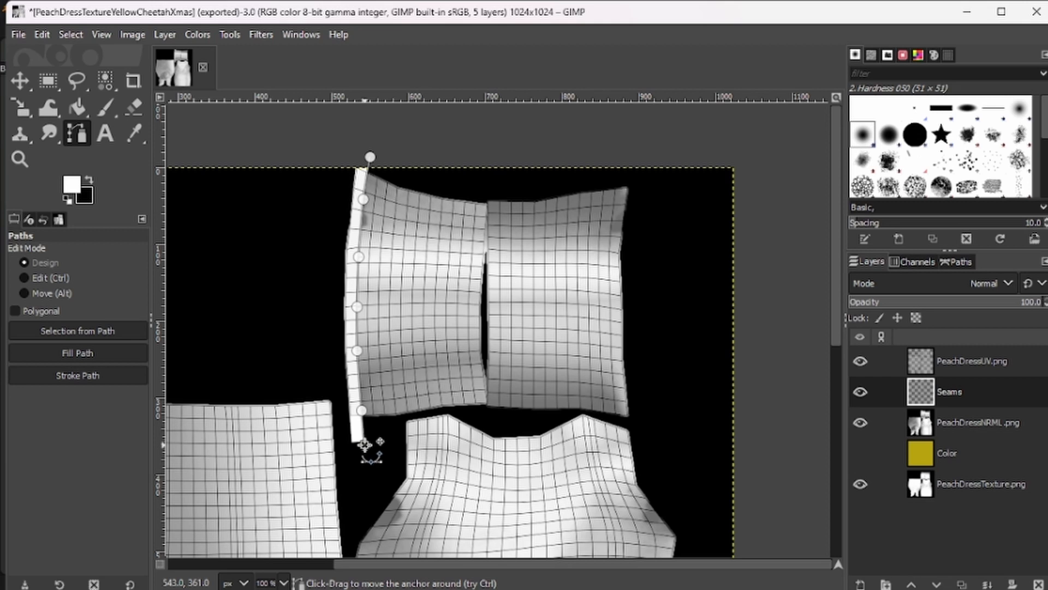
key("x")
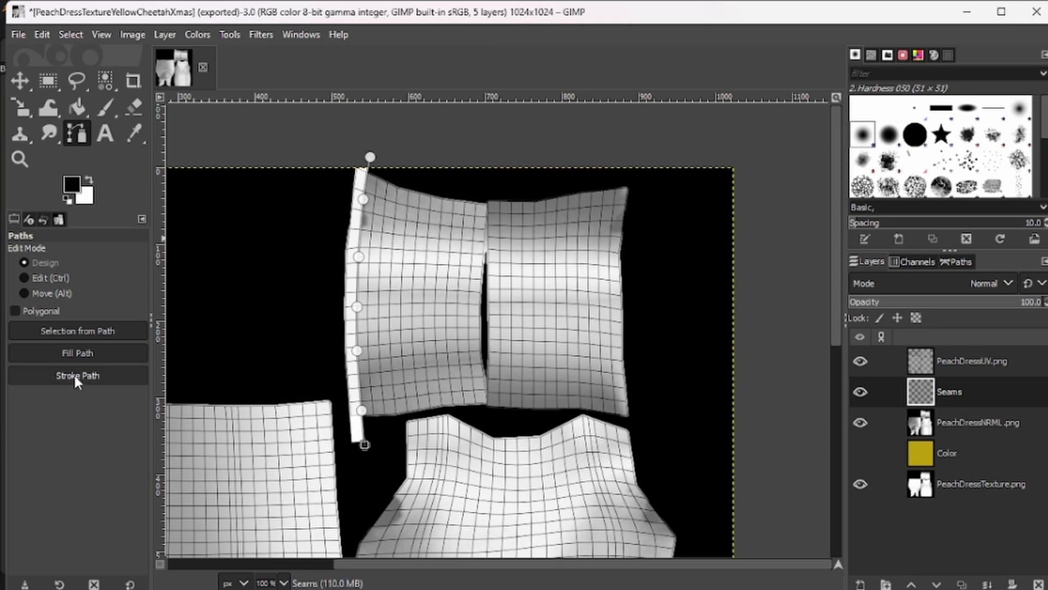
Stroke the shifted path on the Seams layer with a thinner solid black antialiased line
left_click(76, 375)
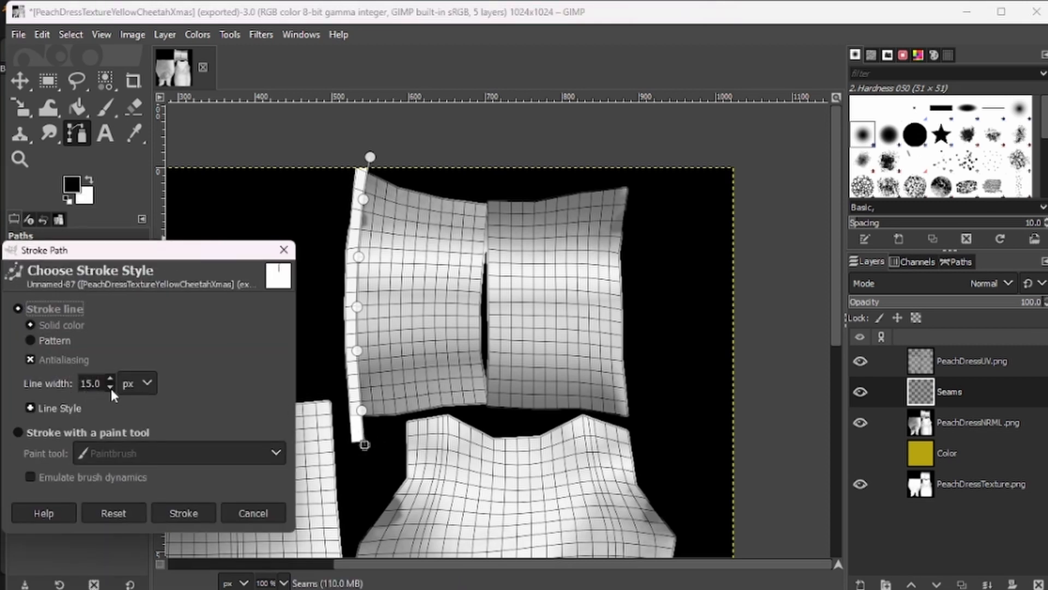
left_click(110, 388)
left_click(183, 513)
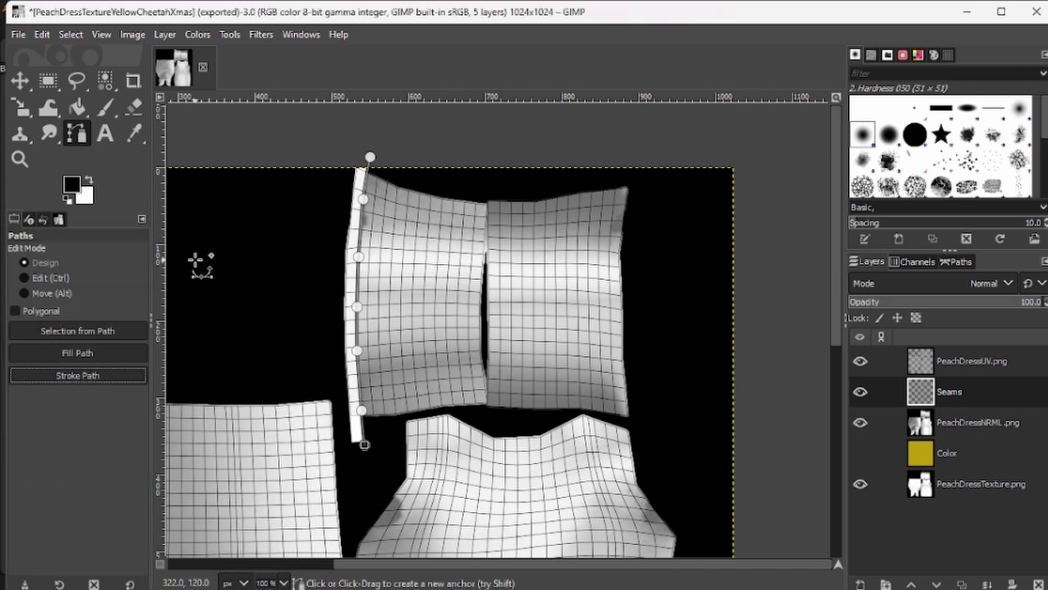
left_click(20, 85)
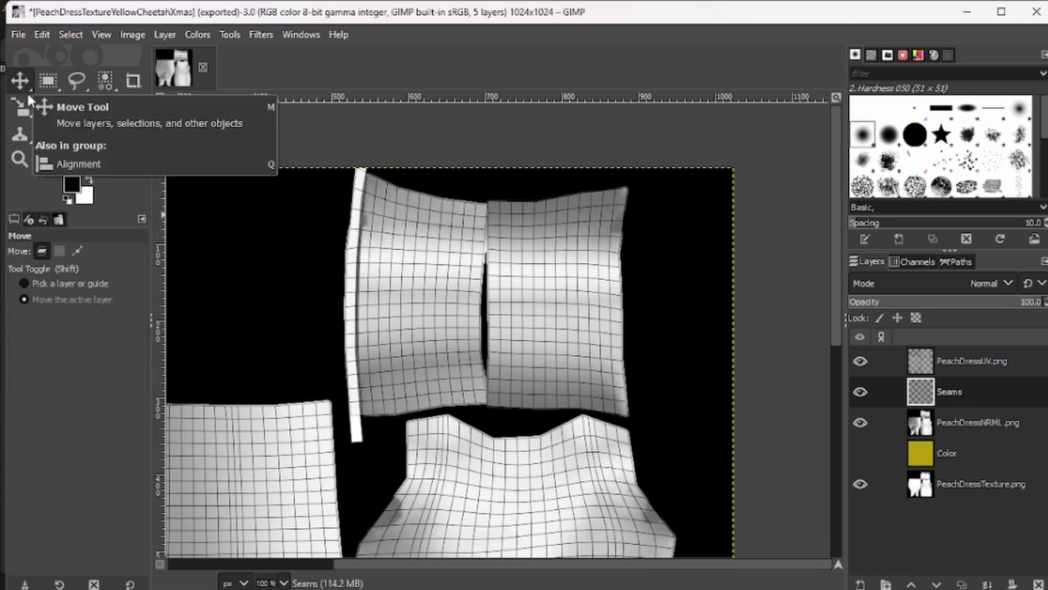
Hide the PeachDressUV.png layer and apply a Gaussian Blur of 1.50 in X and Y to the Seams layer
left_click(861, 361)
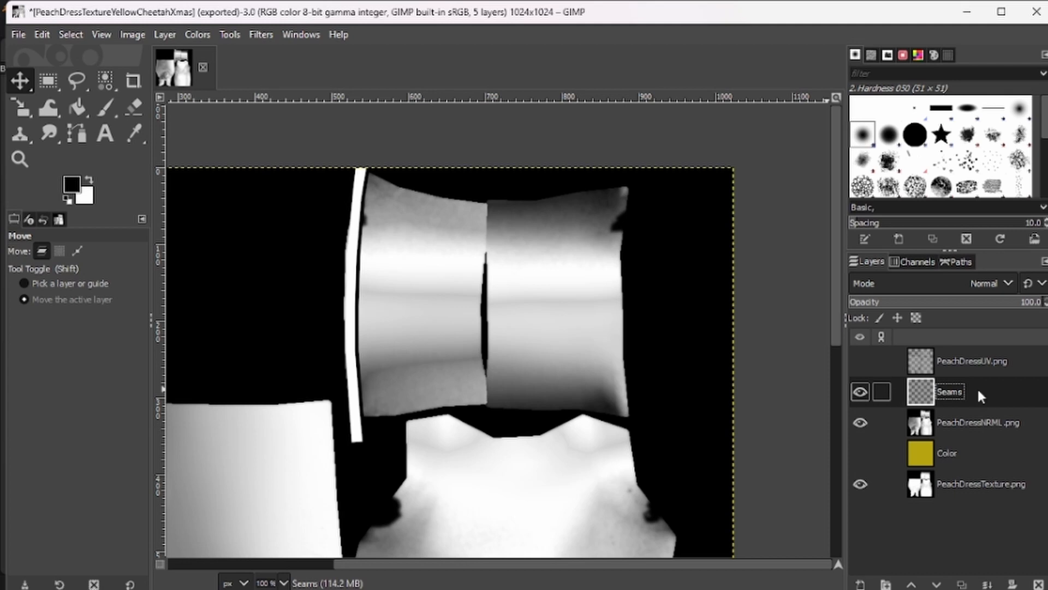
left_click(860, 392)
left_click(859, 392)
left_click(259, 34)
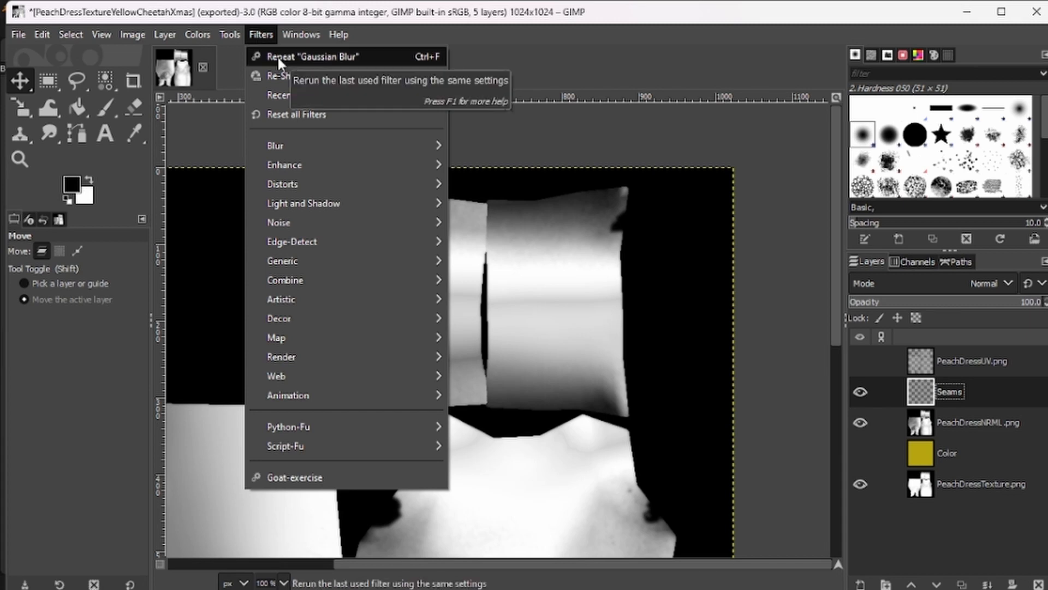
mouse_move(273, 144)
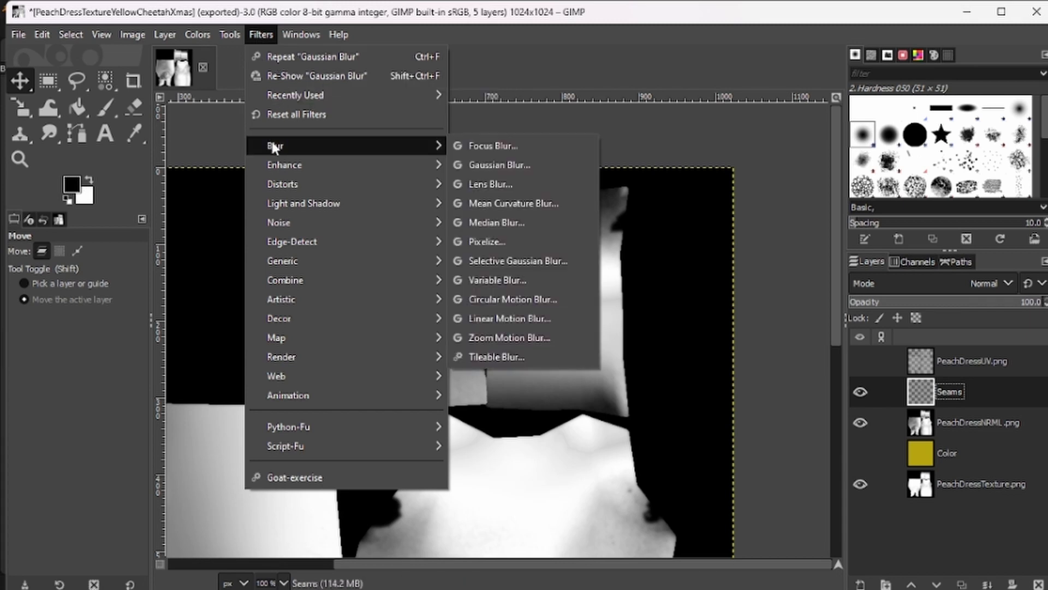
left_click(521, 174)
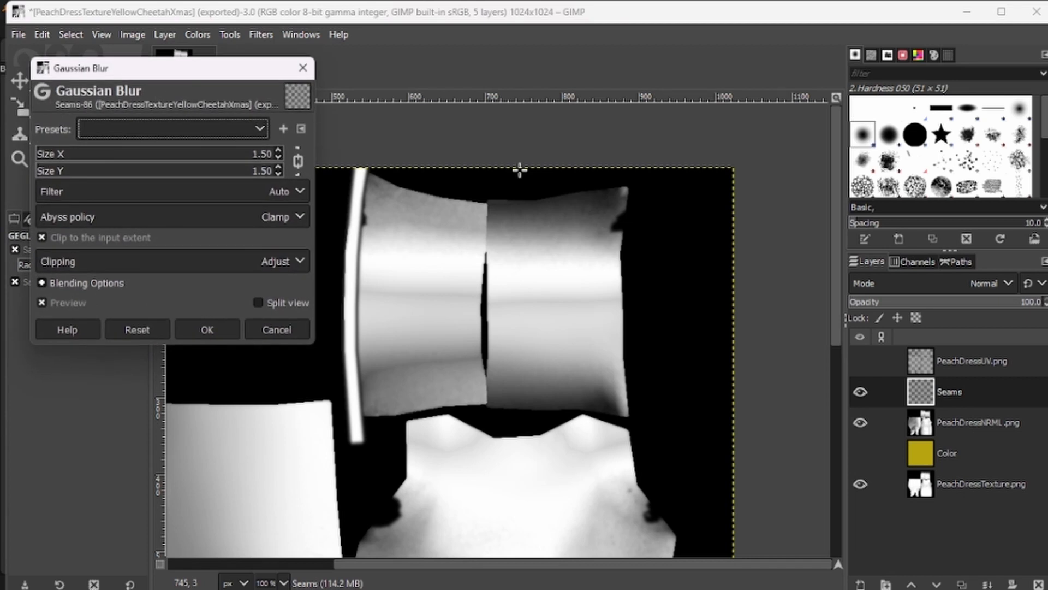
left_click(207, 330)
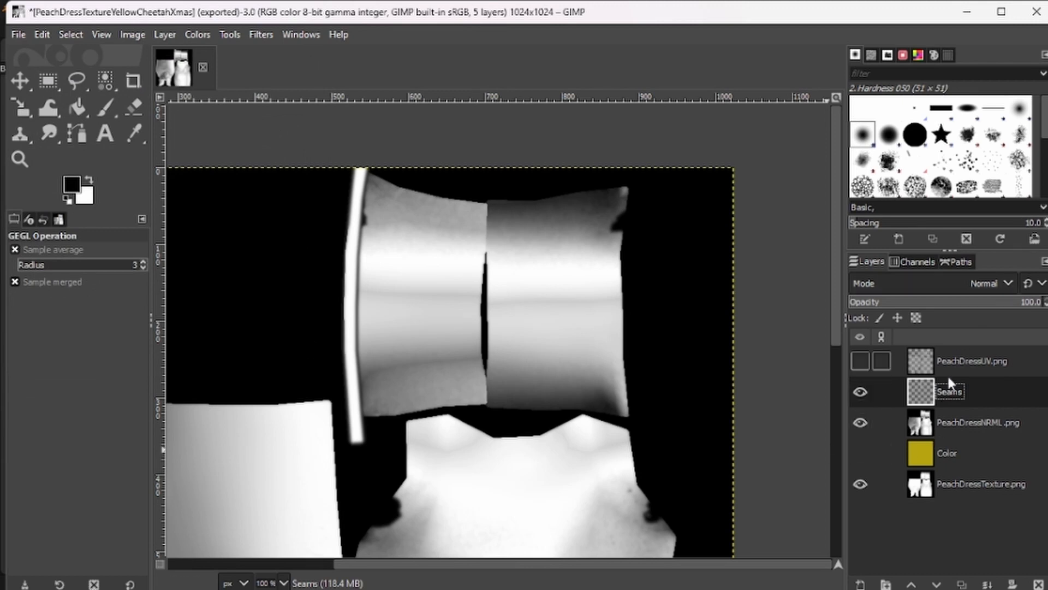
Show the Color layer and set the Seams layer's blend mode to Multiply
left_click(860, 453)
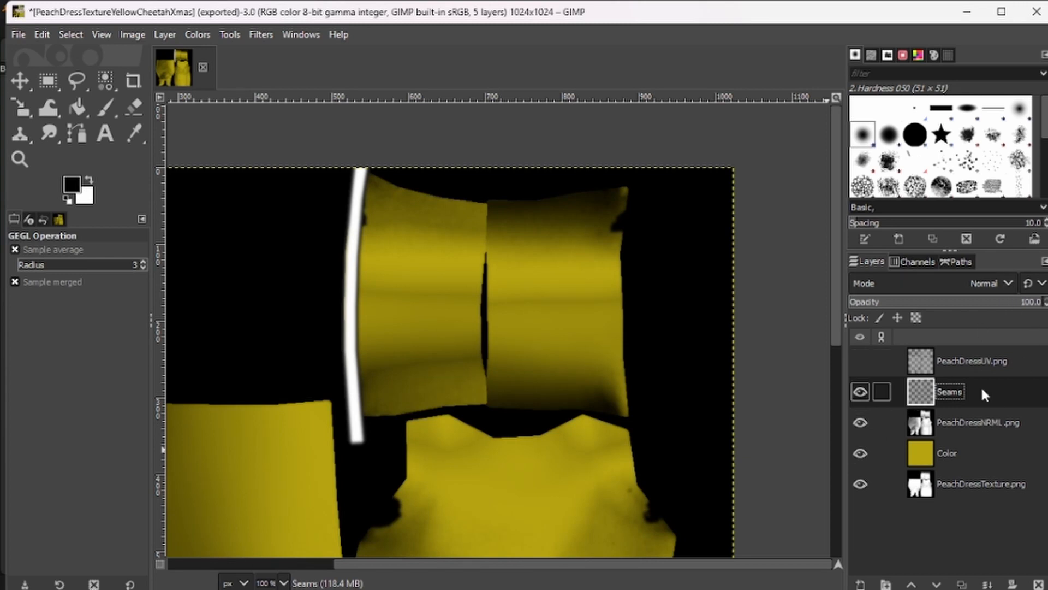
left_click(1008, 283)
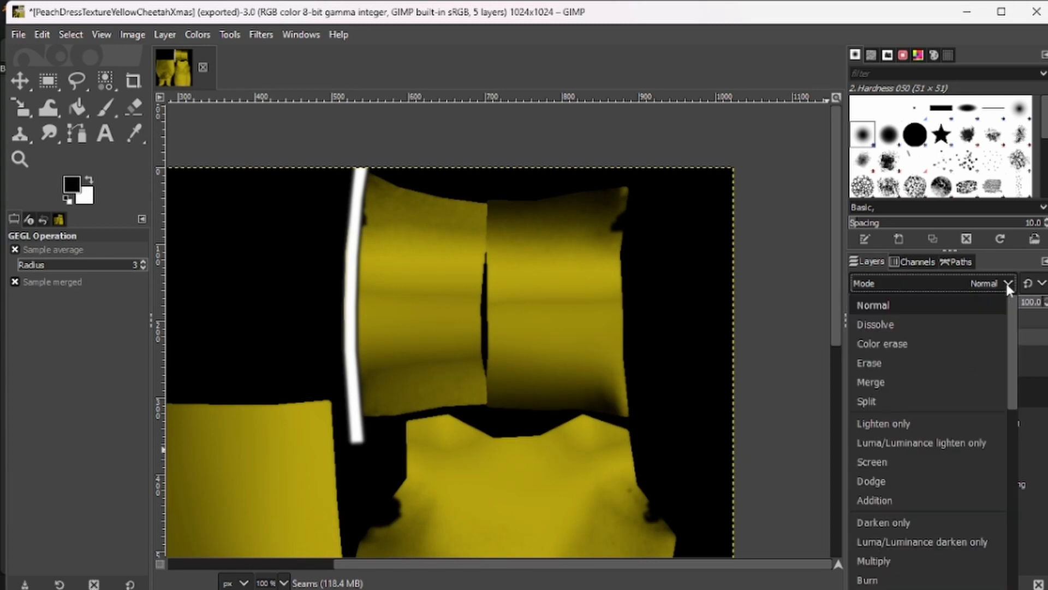
scroll(884, 463, "down", 1)
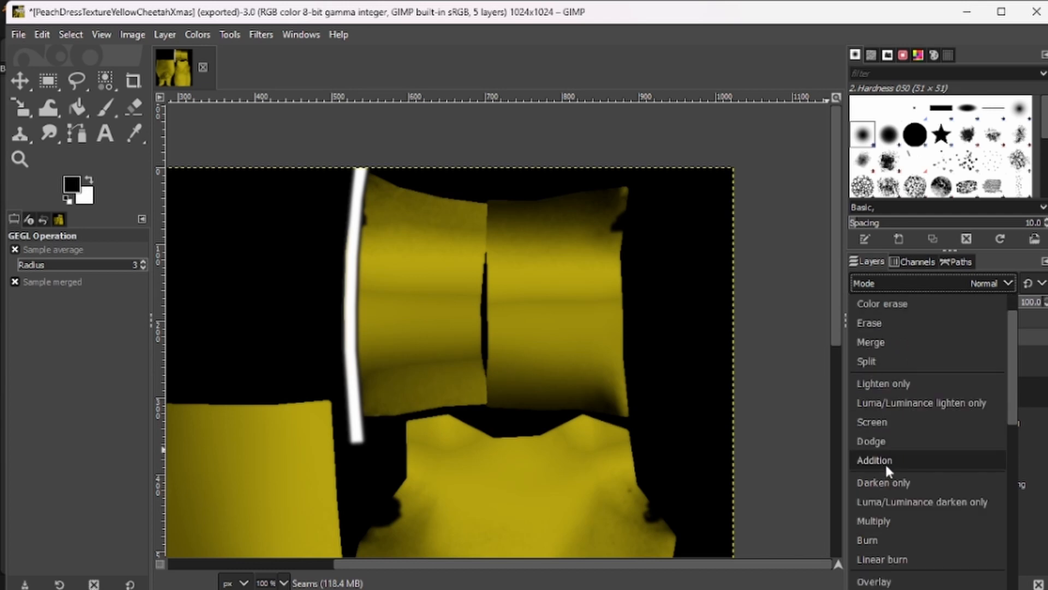
left_click(881, 521)
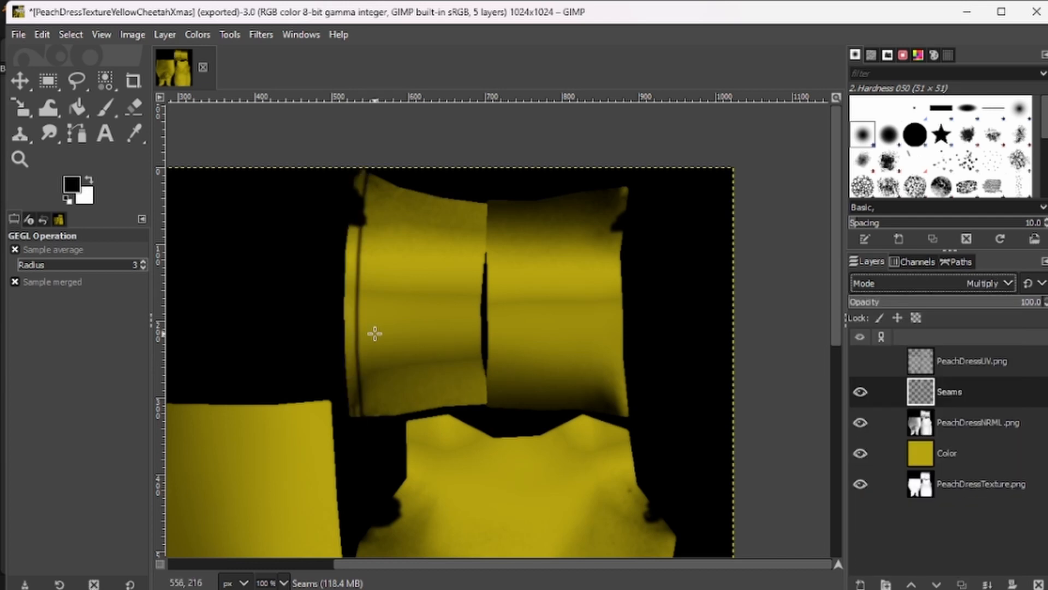
scroll(375, 331, "down", 4)
scroll(374, 330, "up", 3)
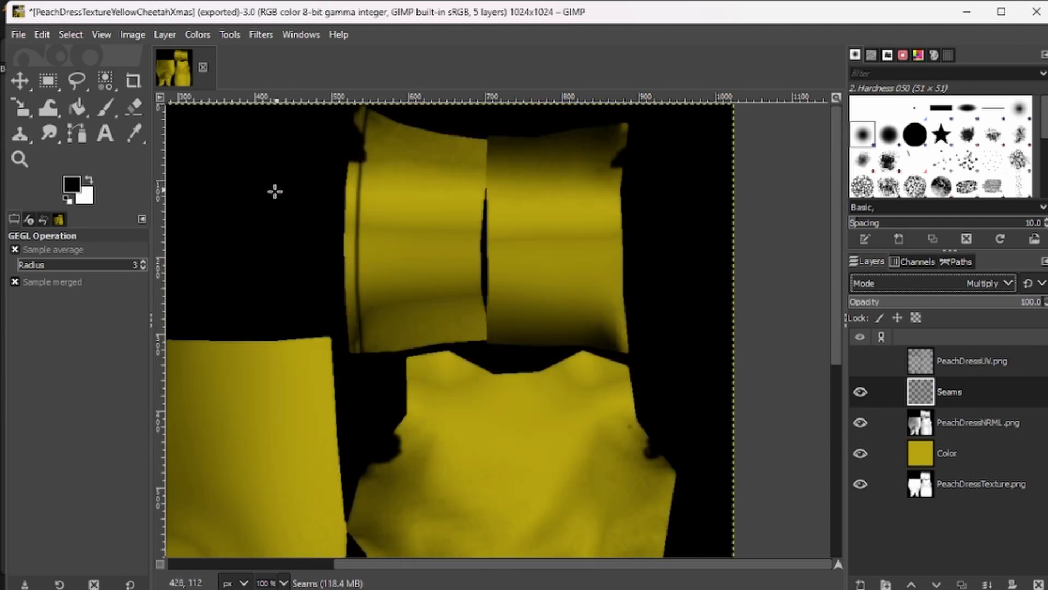
Smudge the dark seam line along the left upper UV piece with the 51 px Hardness 050 brush
left_click(50, 133)
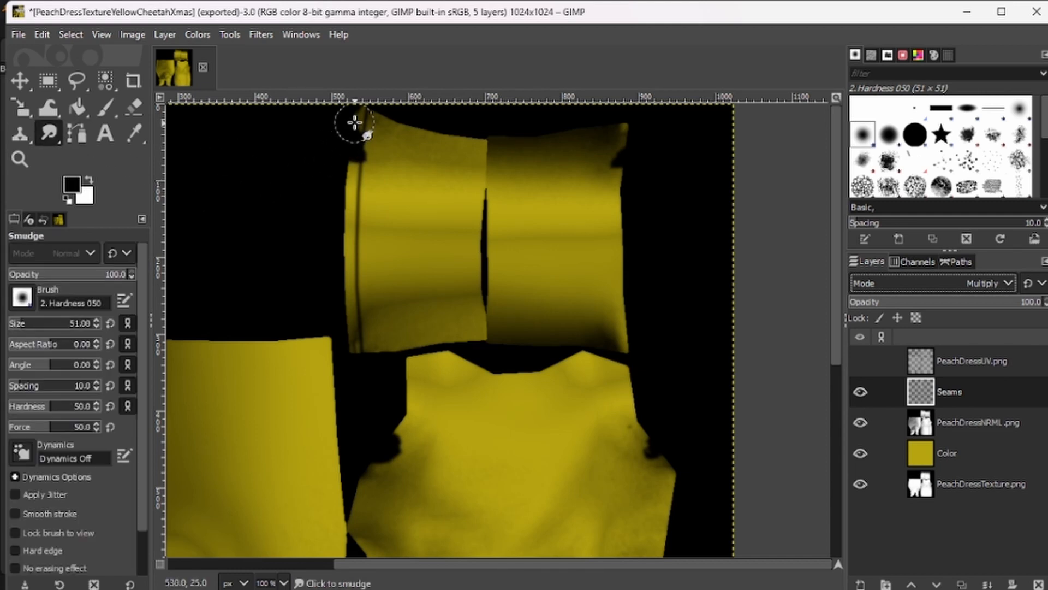
mouse_move(354, 122)
left_mouse_down()
mouse_move(363, 109)
mouse_move(358, 121)
left_mouse_up()
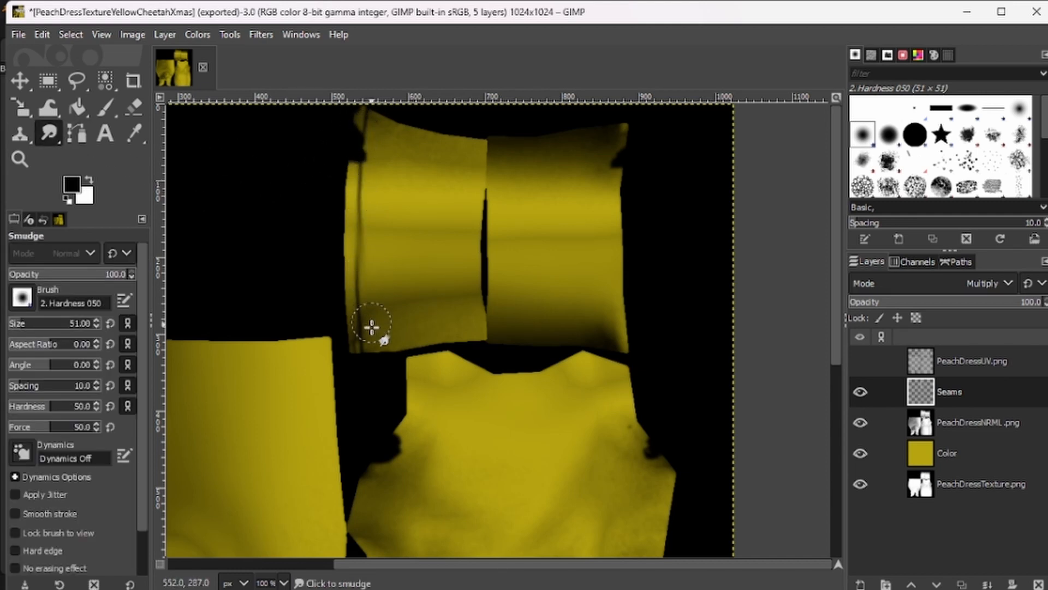
mouse_move(370, 355)
left_mouse_down()
mouse_move(358, 240)
mouse_move(367, 365)
left_mouse_up()
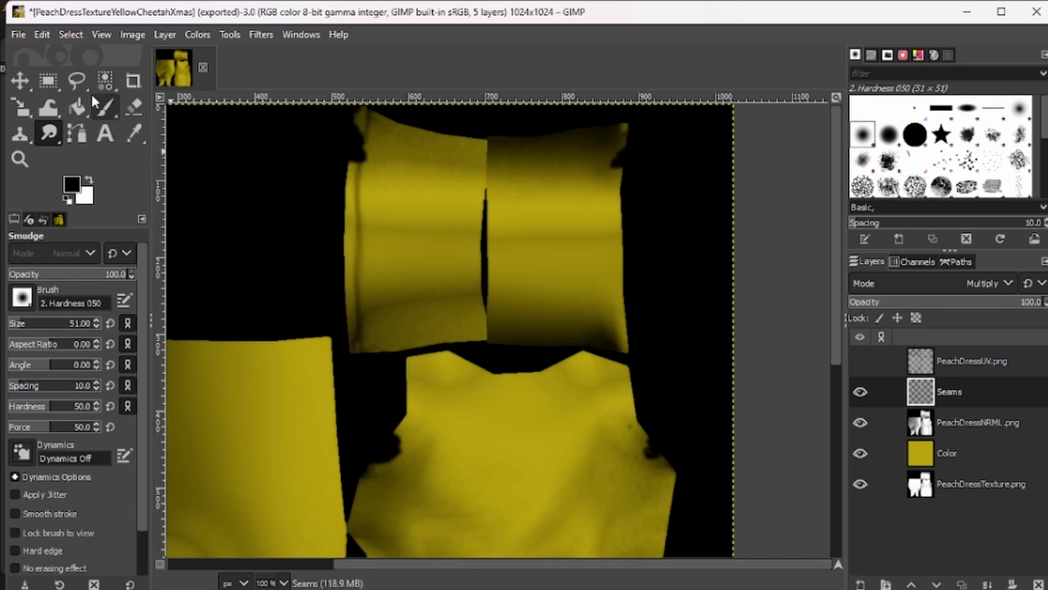
Stroke the seam path again with a 5 px solid black line and lower the Seams layer's opacity to 66.8
left_click(41, 33)
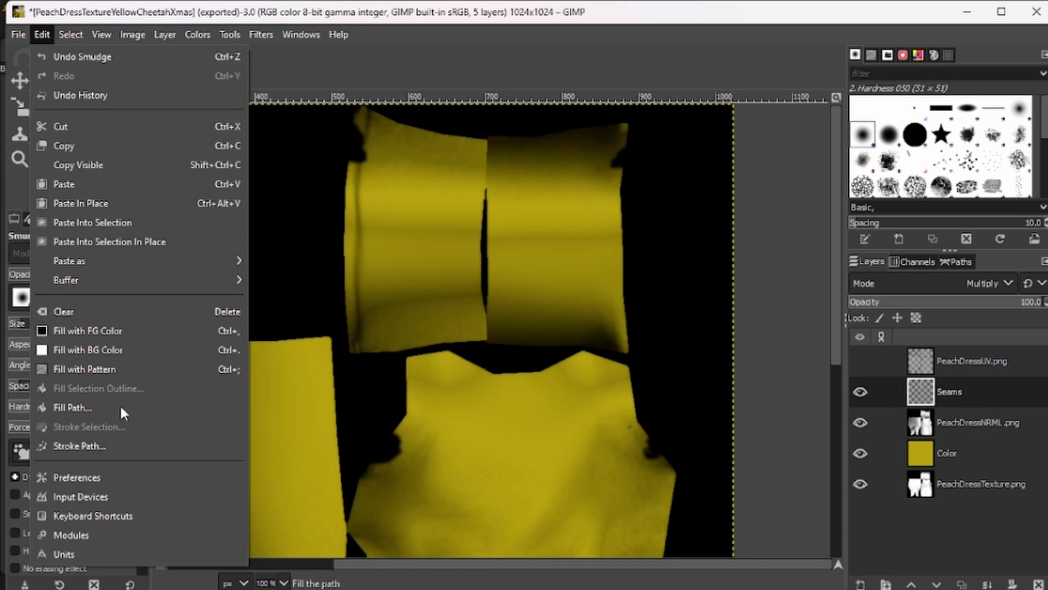
left_click(82, 445)
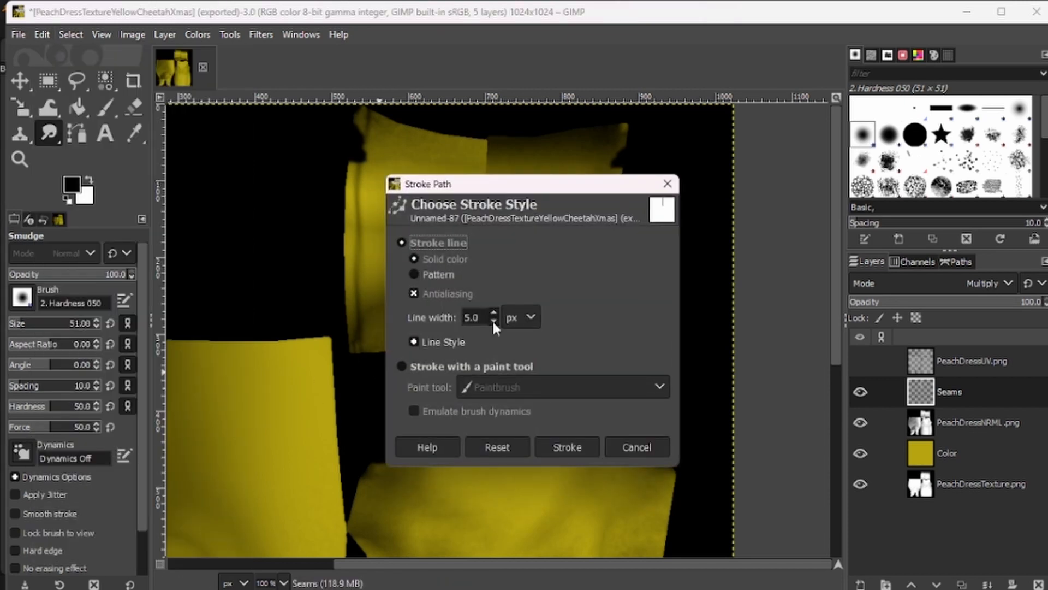
left_click(566, 448)
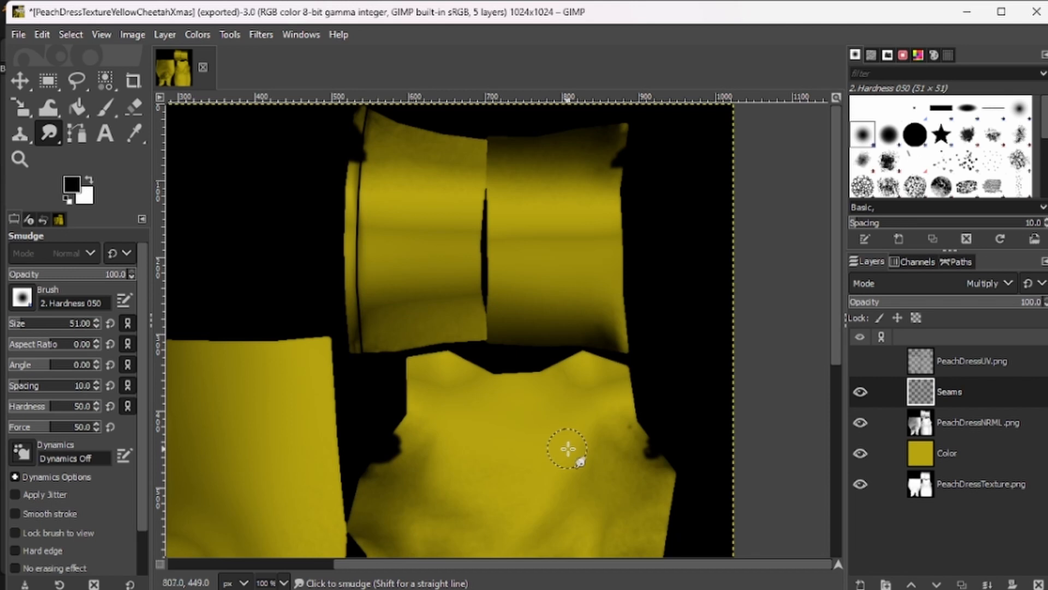
left_click_drag(1010, 303, 979, 310)
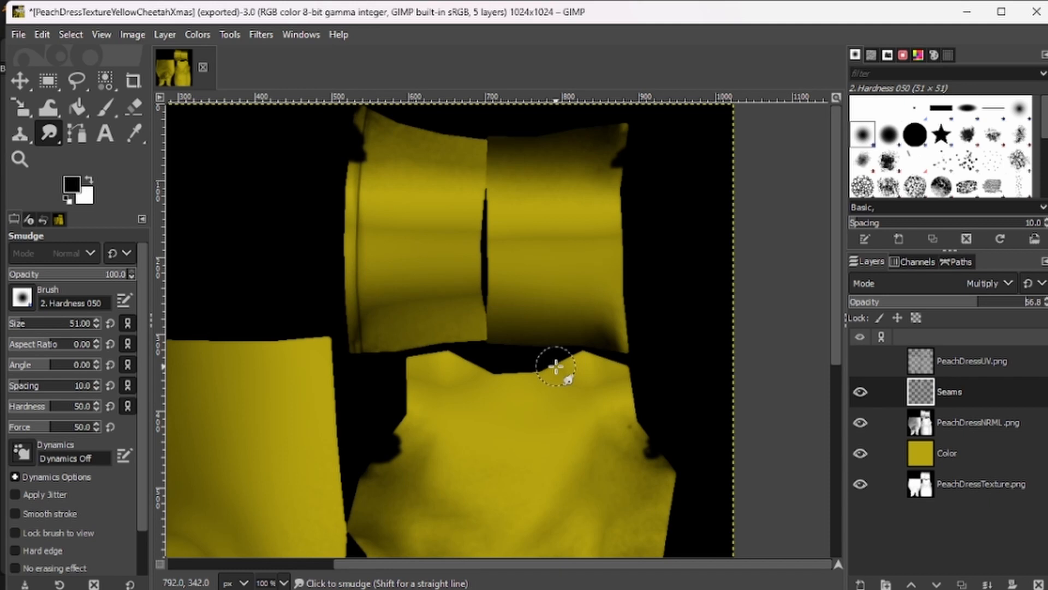
Try the Overlay and Grain merge blend modes on the Seams layer and return it to Multiply
left_click(1008, 283)
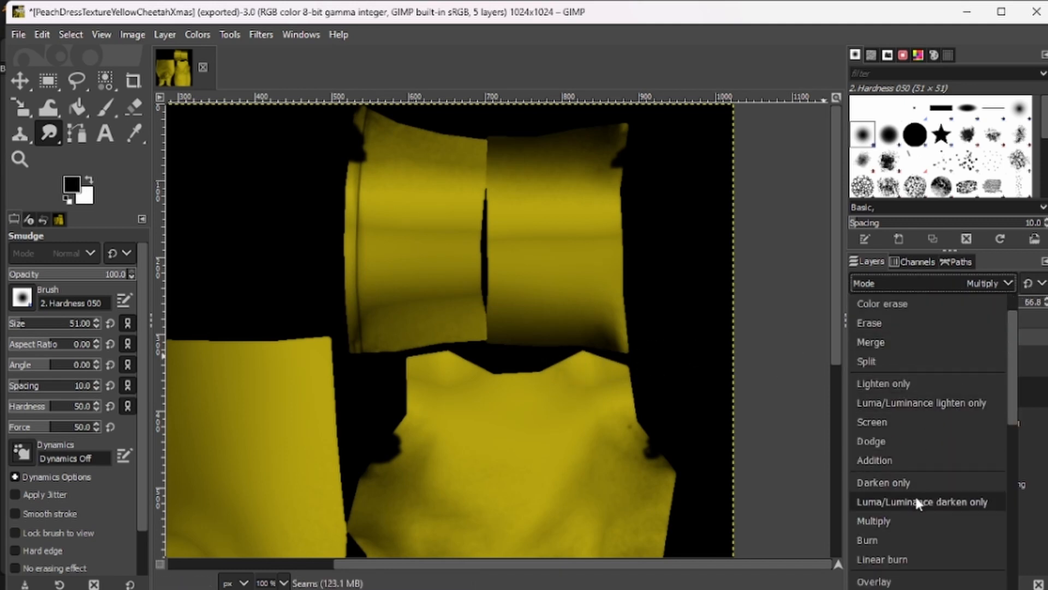
scroll(915, 494, "down", 3)
left_click(900, 495)
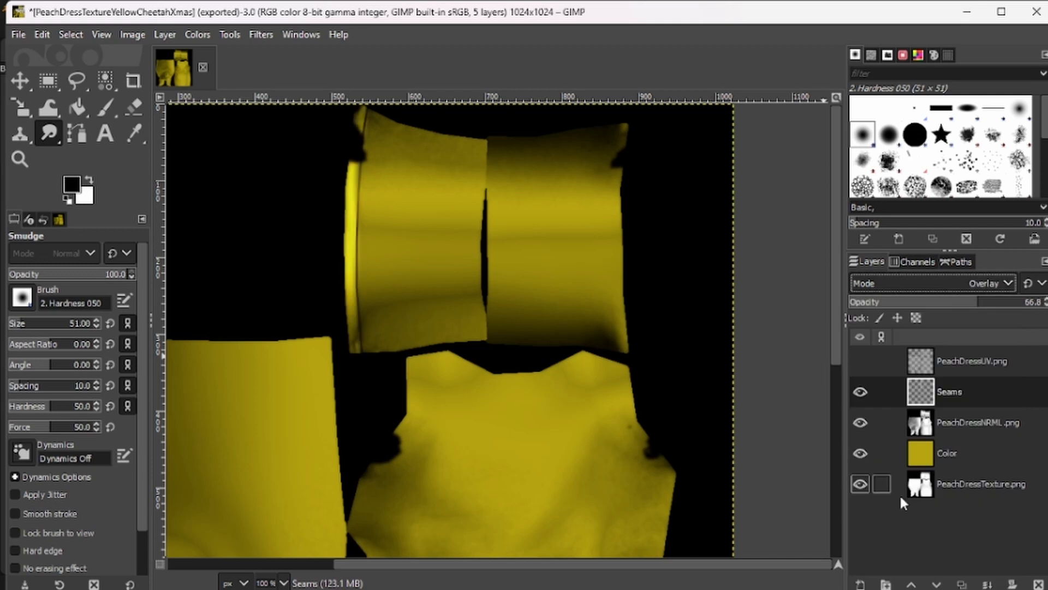
left_click(1007, 280)
scroll(893, 534, "down", 3)
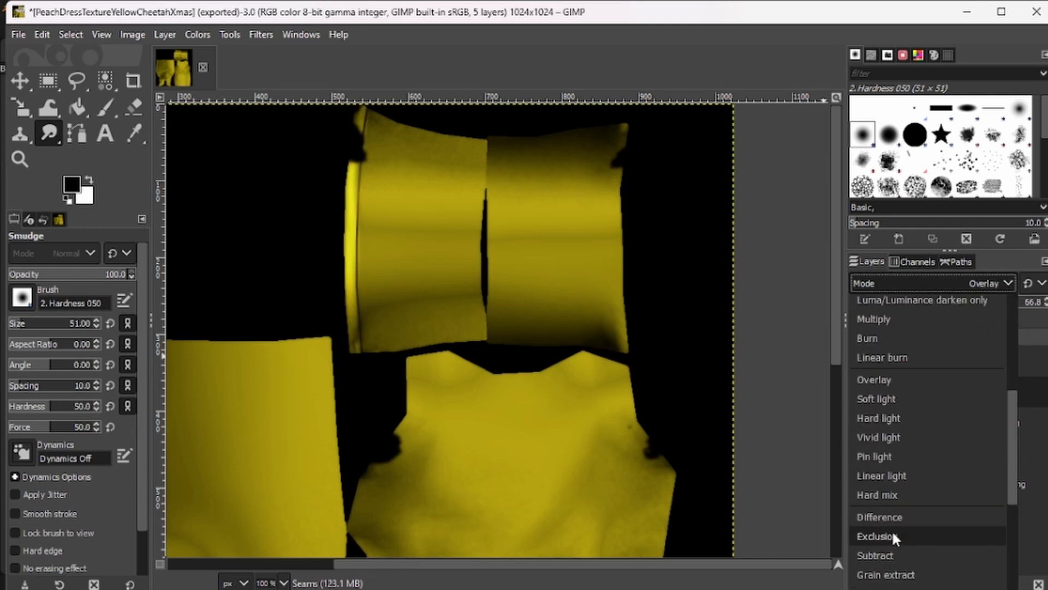
scroll(892, 520, "down", 2)
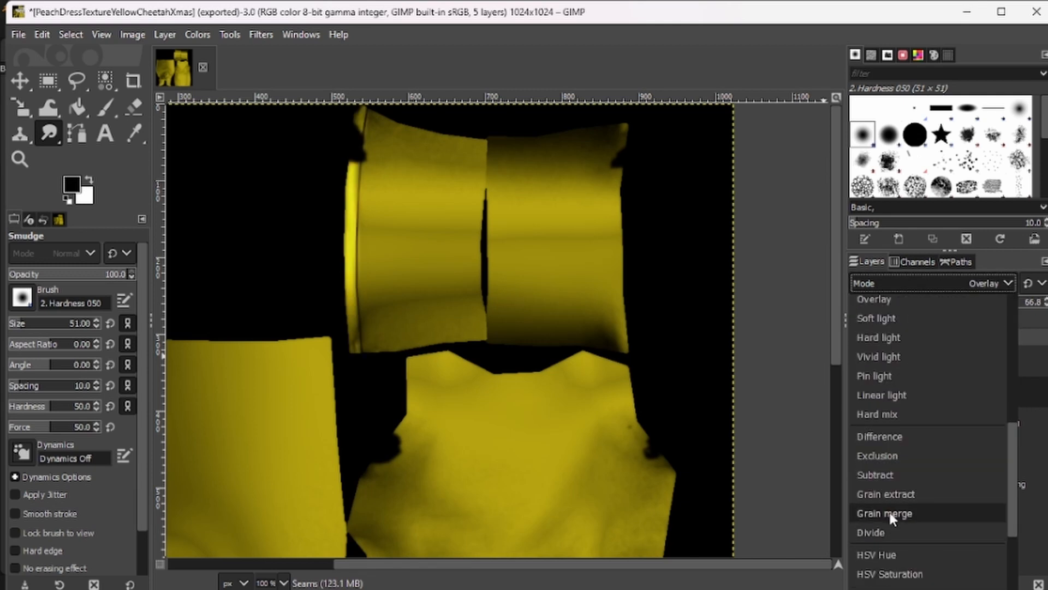
left_click(888, 508)
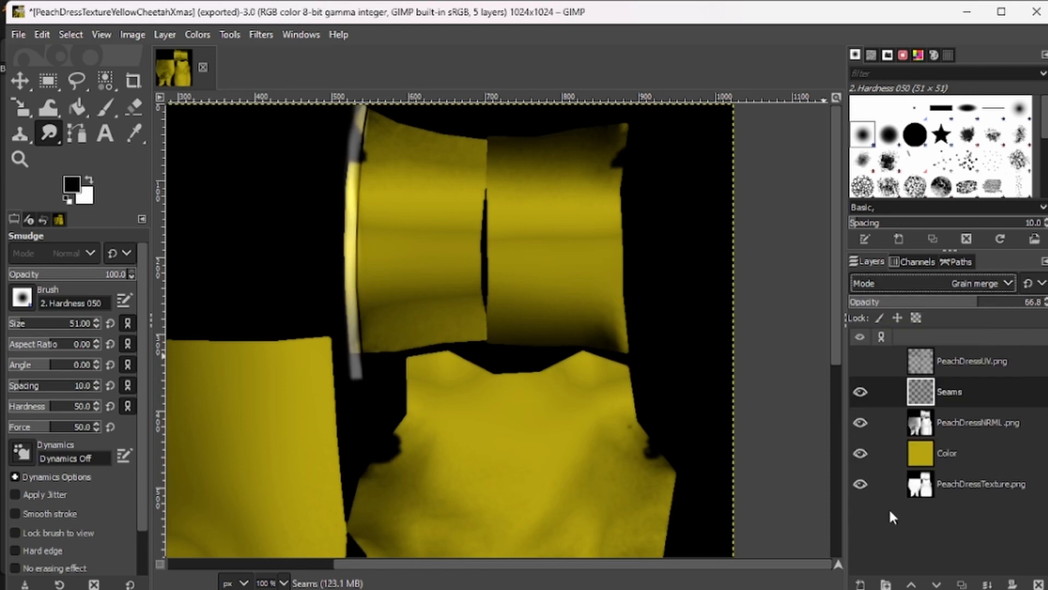
left_click(1007, 281)
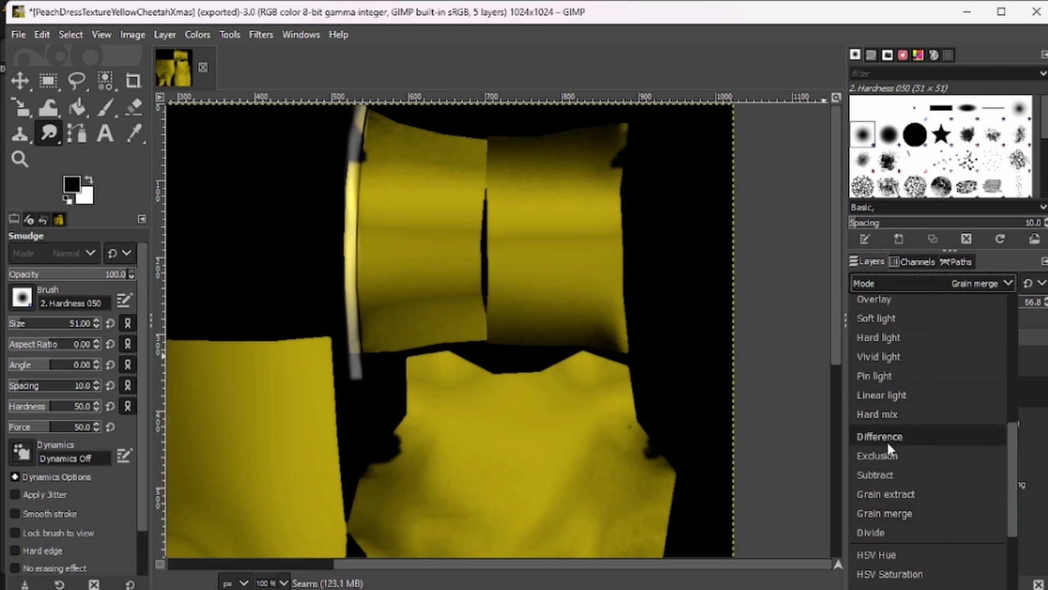
scroll(892, 454, "up", 2)
scroll(883, 379, "up", 2)
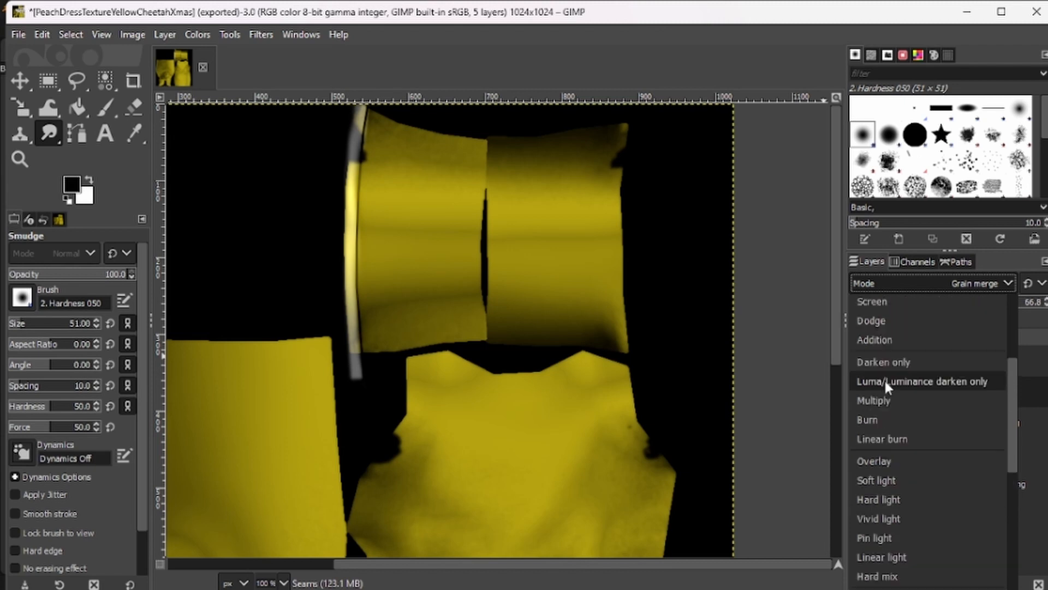
left_click(876, 397)
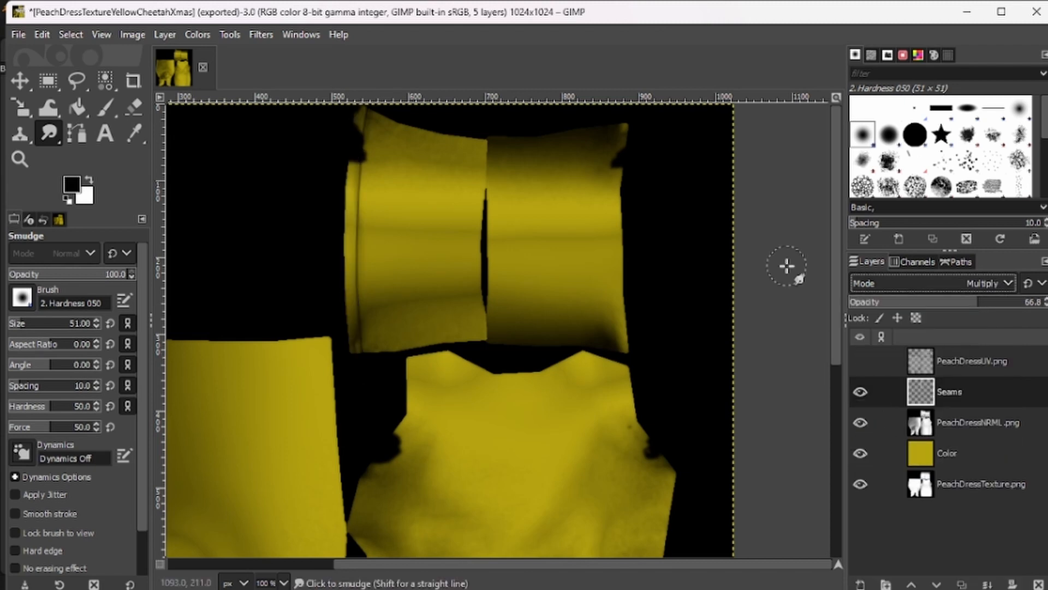
Export the image to PeachDressTextureYellowCheetahXmas.png again and switch to Blender
left_click(18, 35)
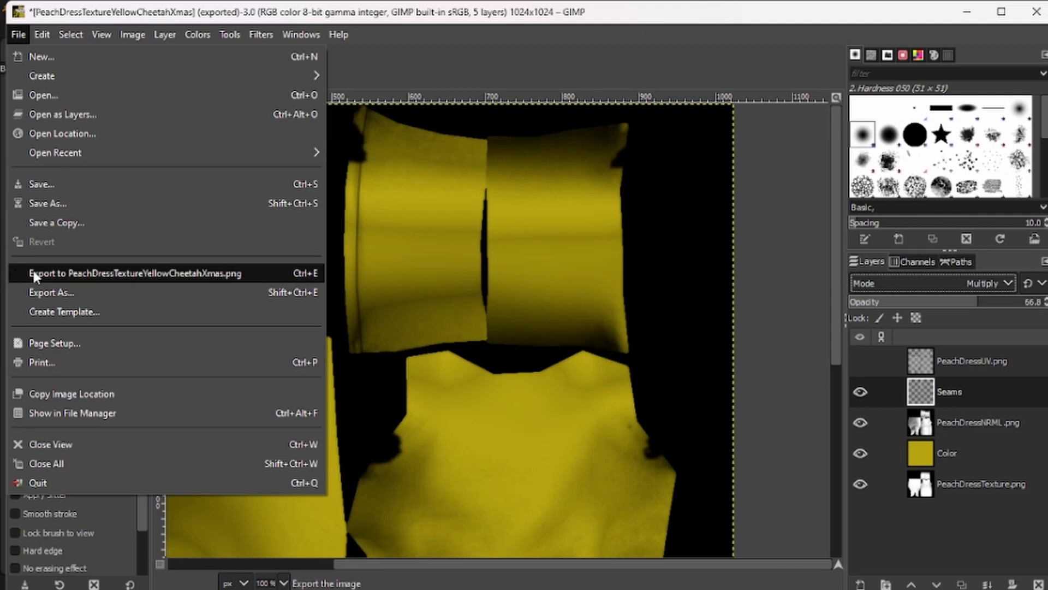
left_click(164, 271)
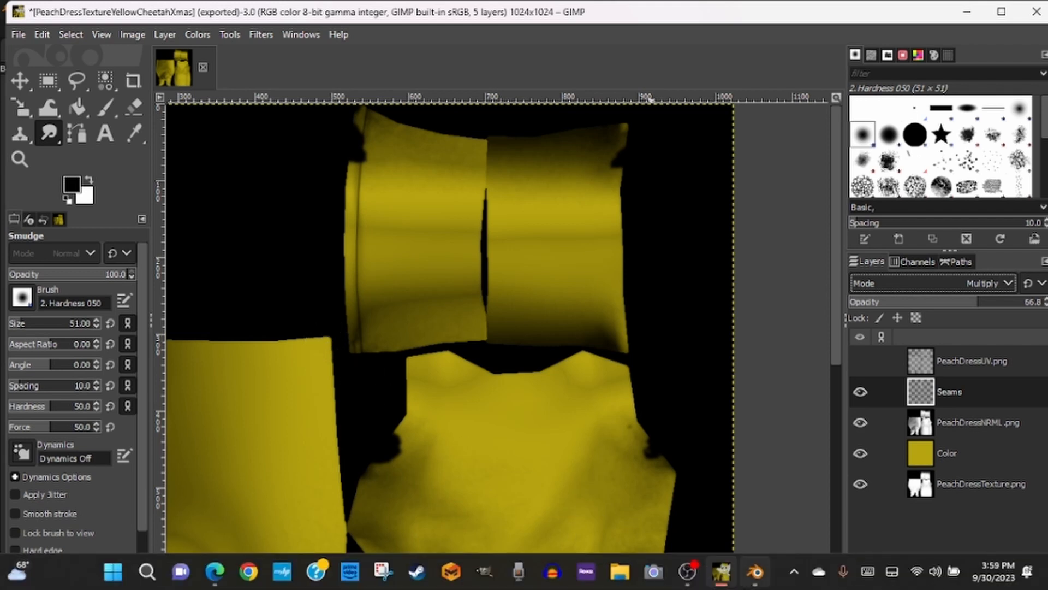
mouse_move(720, 579)
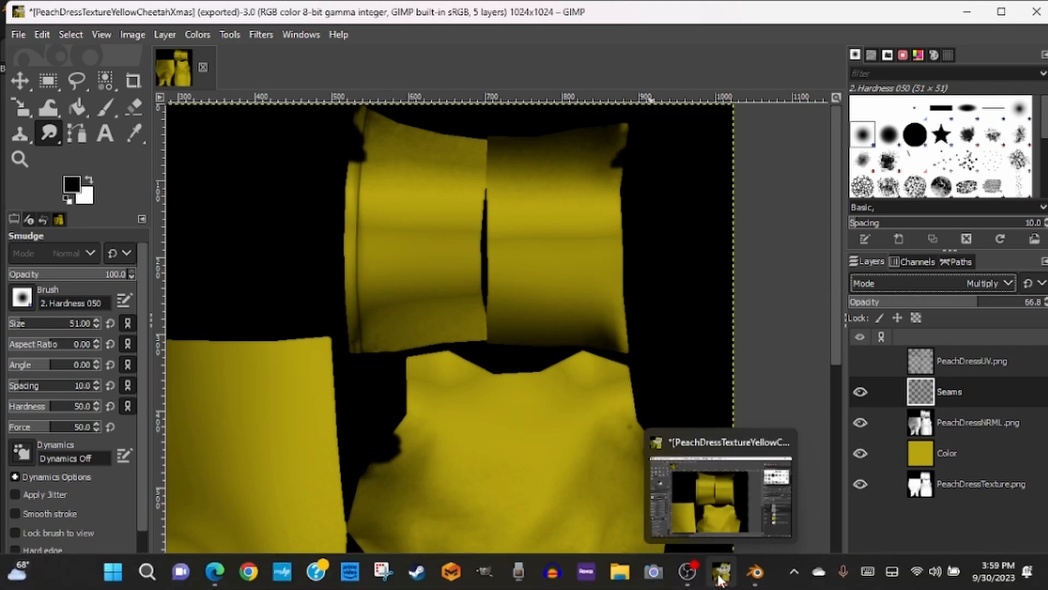
left_click(754, 571)
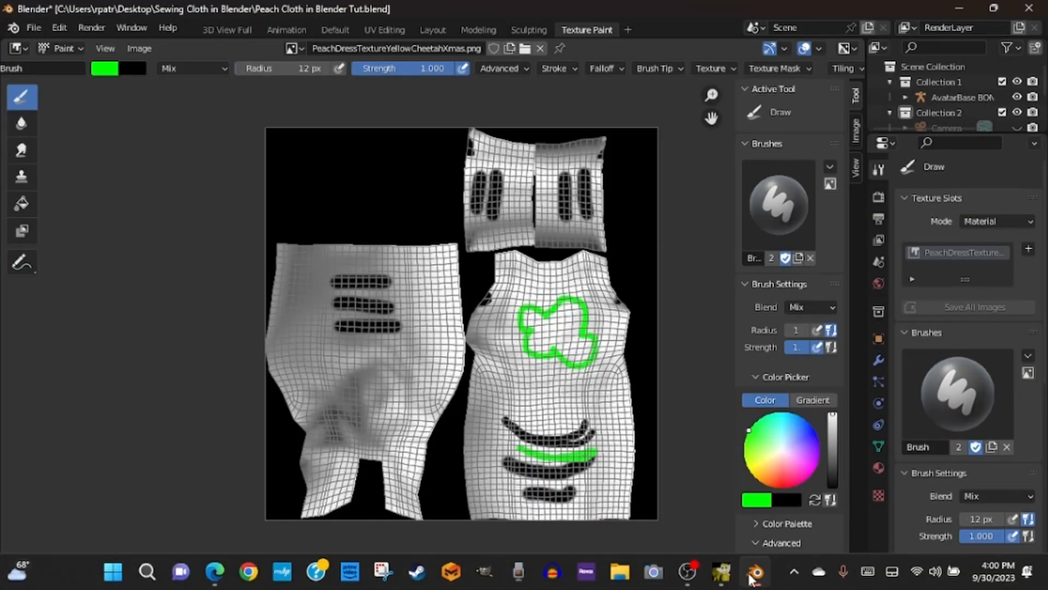
Try reloading the painted image, and open PeachDressTextureYellowCheetahXmas.png from the Peach Dress Textures folder in the image editor
left_click(139, 49)
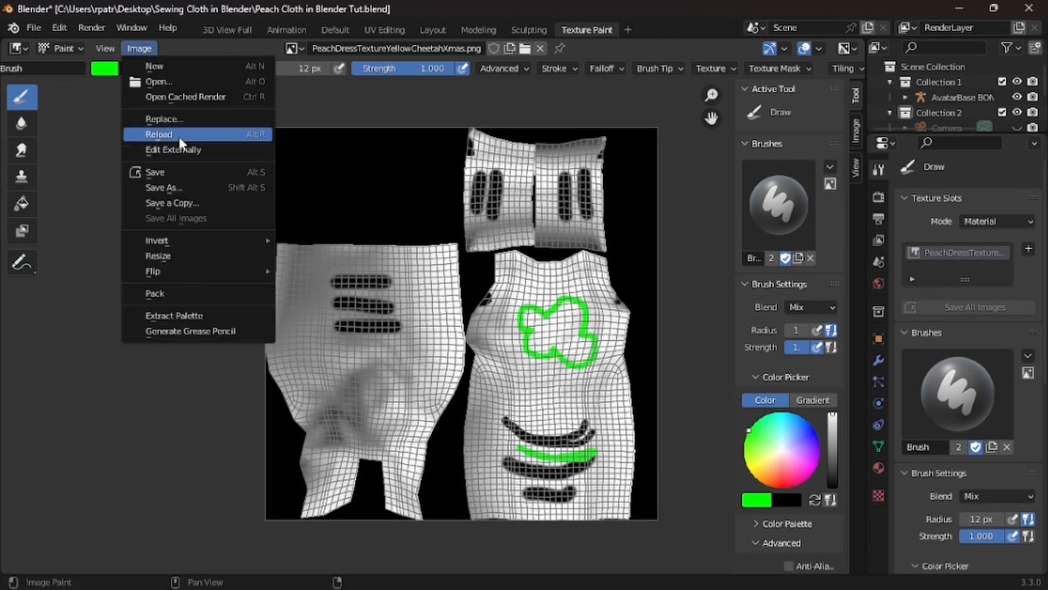
left_click(163, 134)
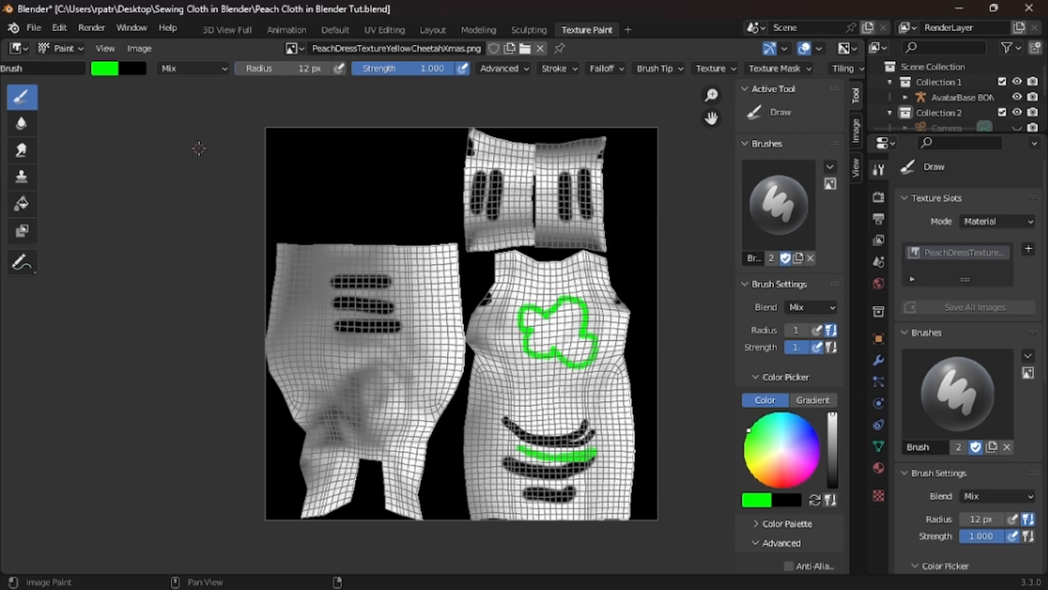
left_click(525, 49)
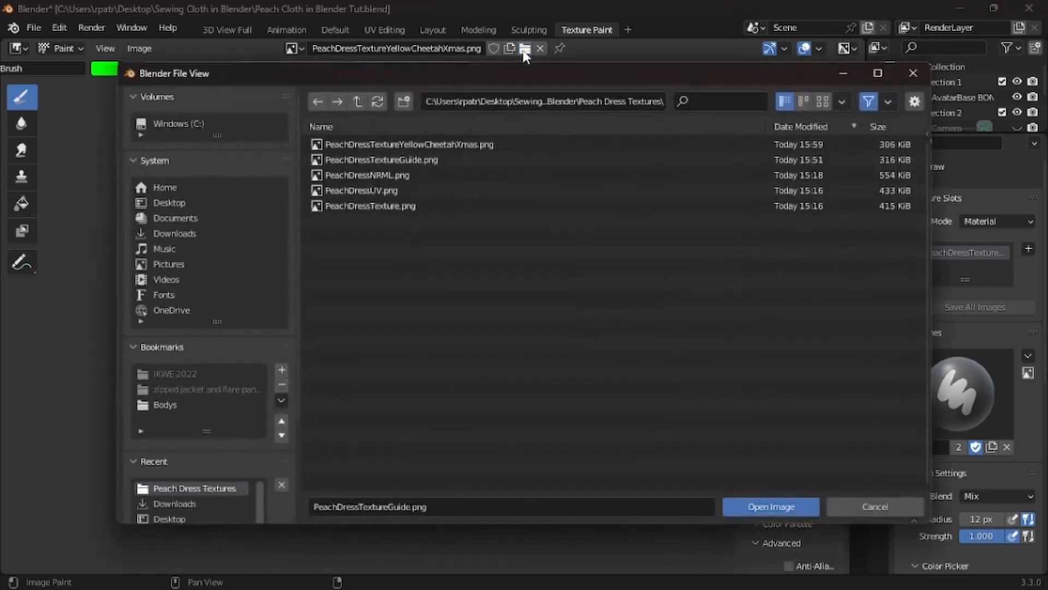
left_click(338, 144)
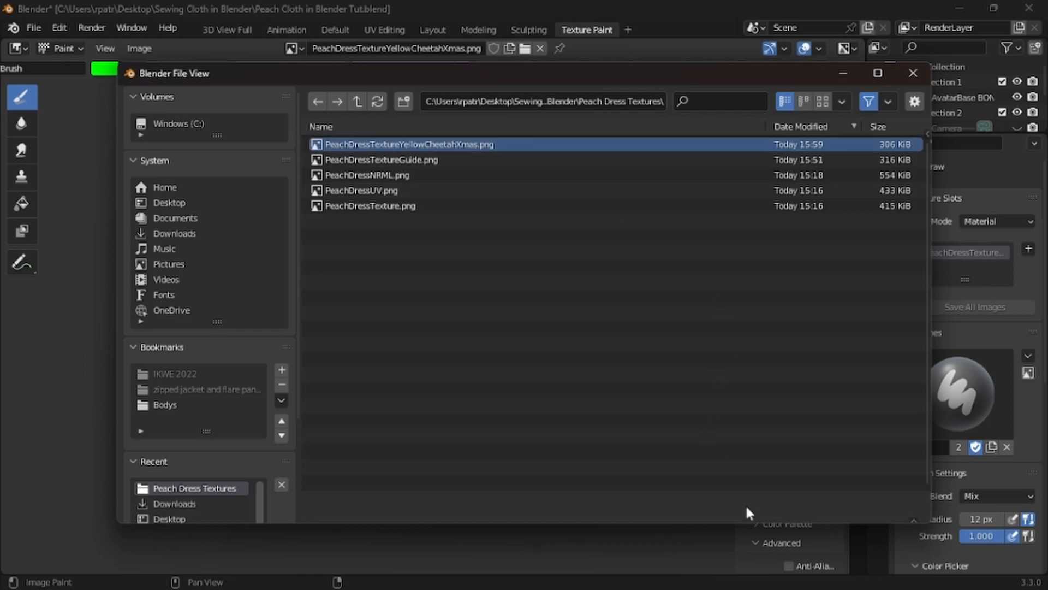
left_click(745, 505)
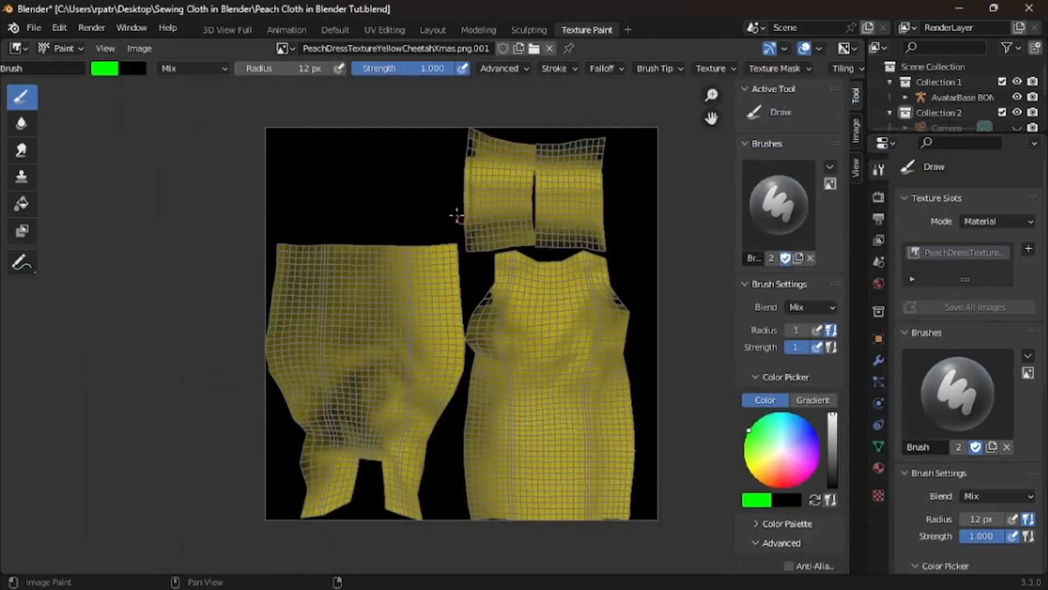
In the Layout workspace, assign PeachDressTextureYellowCheetahXmas.png.001 as the Base Color image of the PeachDress material
left_click(431, 30)
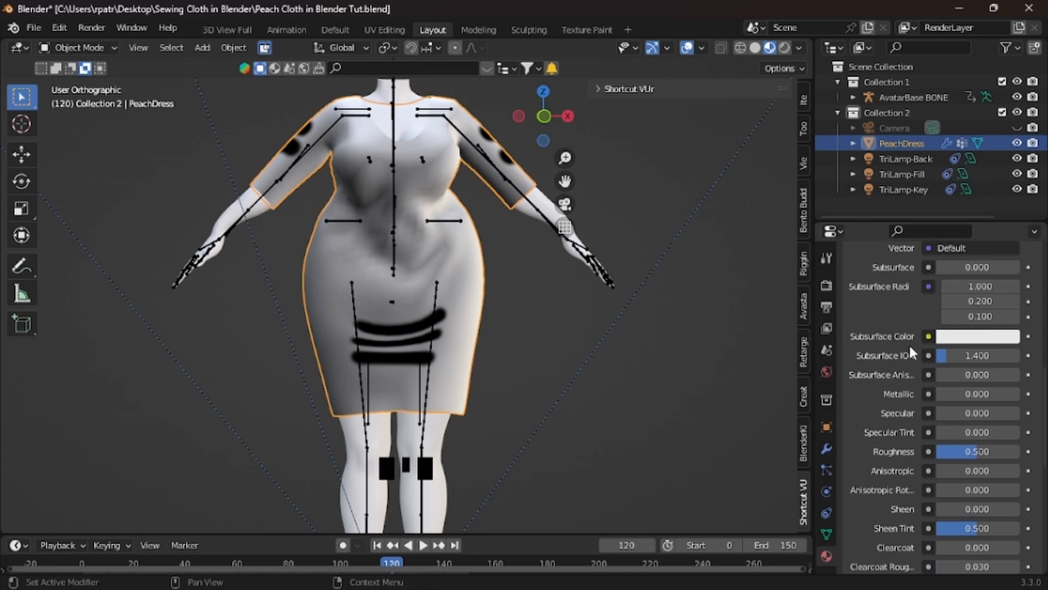
scroll(890, 318, "up", 4)
scroll(889, 315, "up", 7)
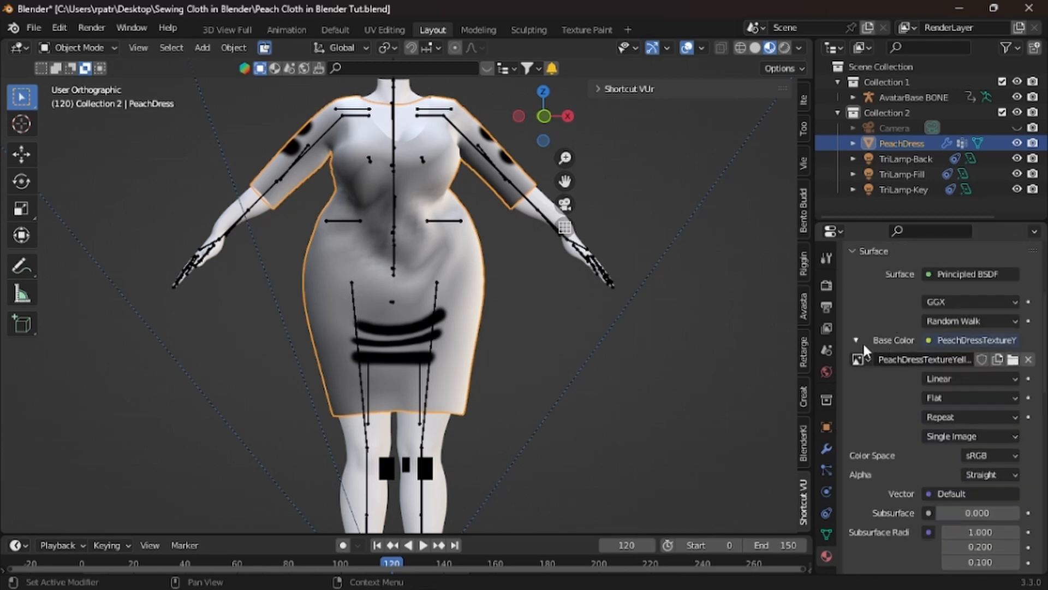
left_click(862, 358)
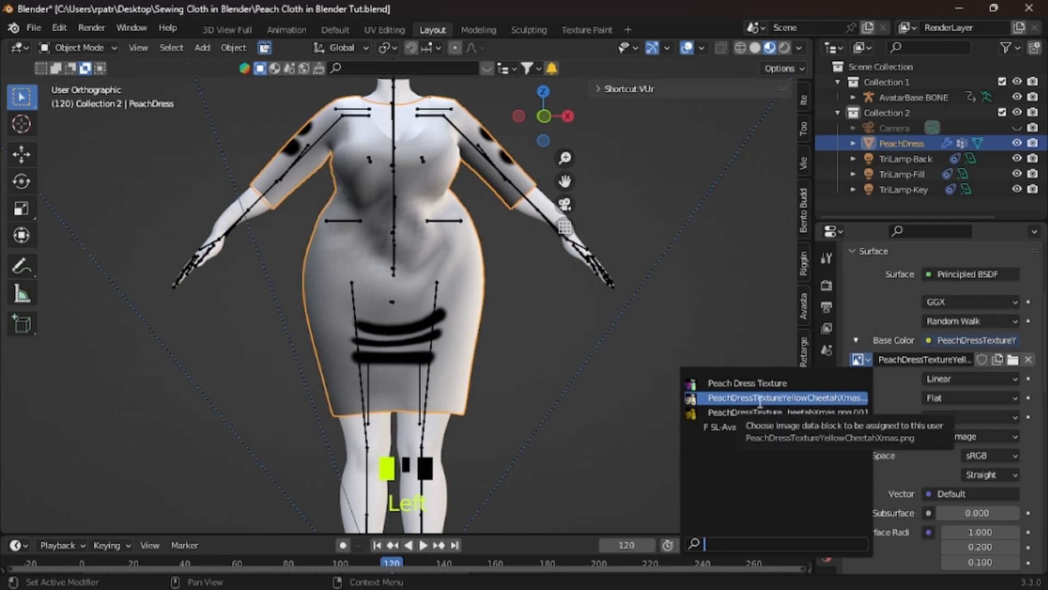
left_click(736, 411)
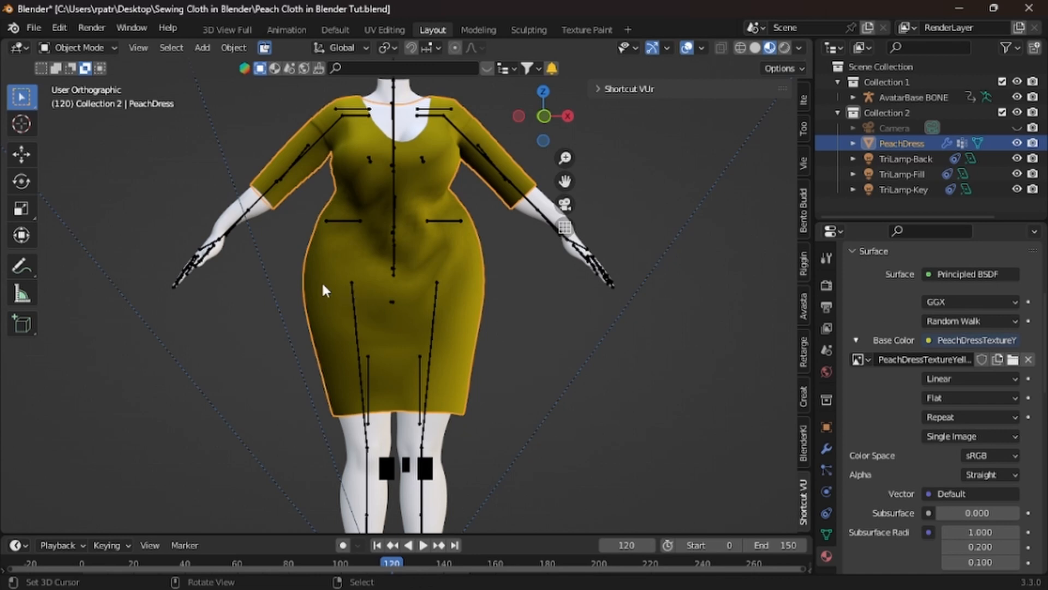
Examine the back, sleeve seams, side and front of the dress with the updated yellow texture
middle_click_drag(291, 276, 622, 322)
scroll(548, 273, "up", 3)
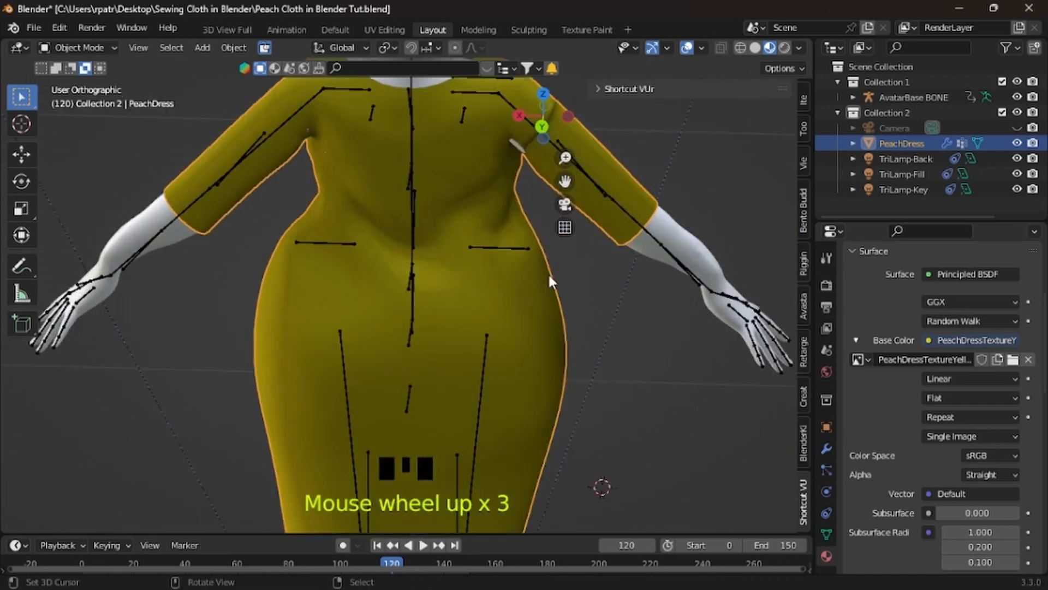
middle_click_drag(518, 254, 453, 345, "shift")
scroll(462, 332, "up", 2)
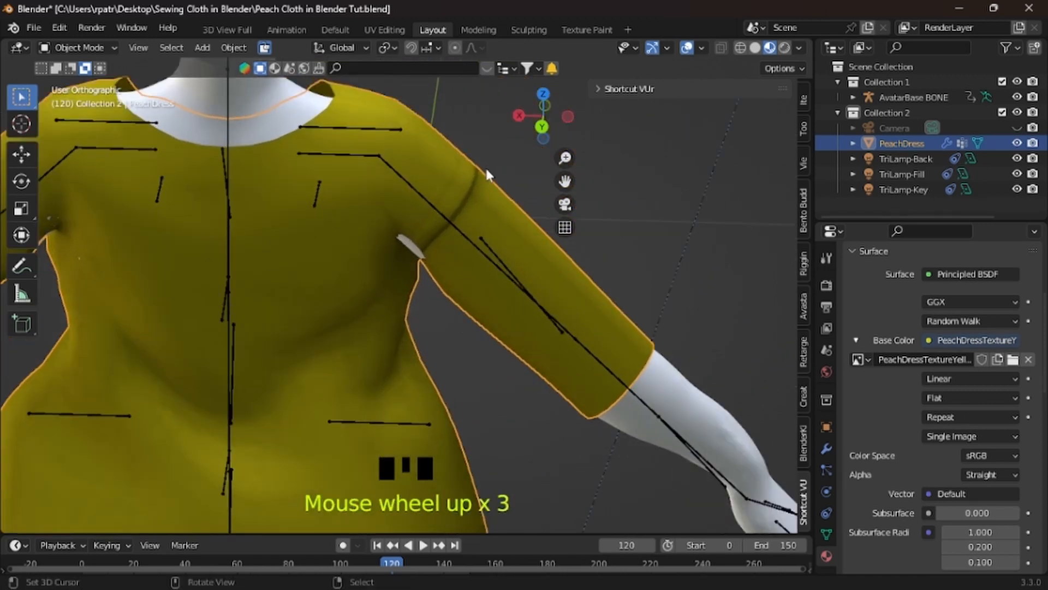
middle_click_drag(452, 303, 206, 293)
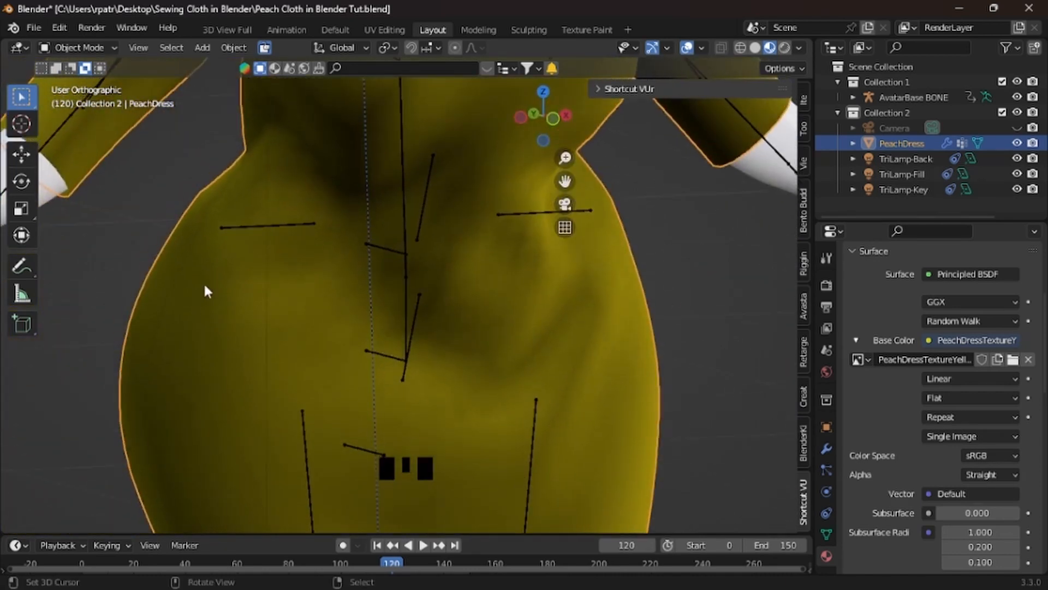
middle_click_drag(346, 186, 417, 449, "shift")
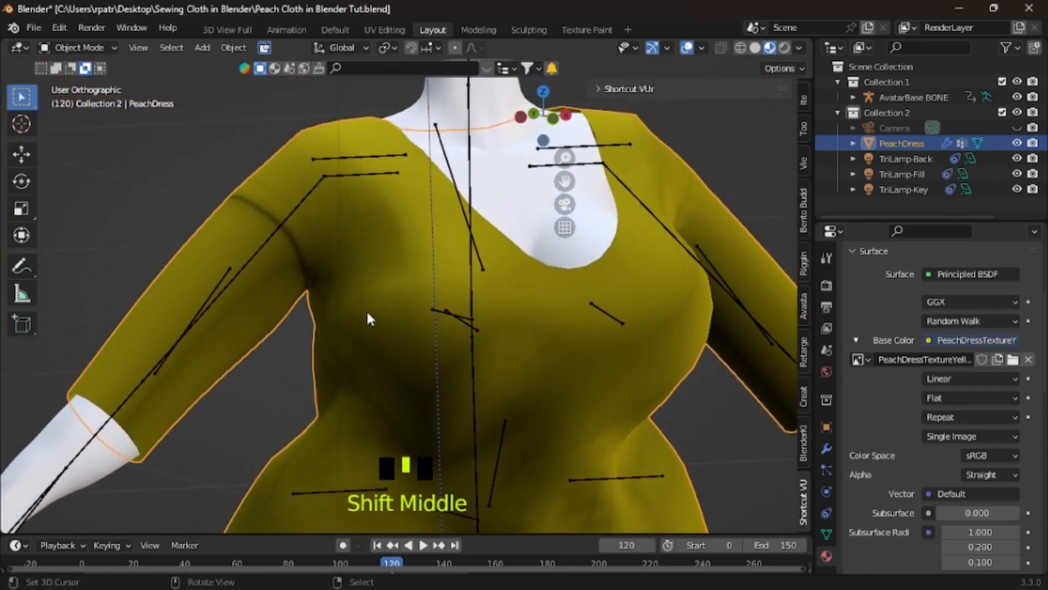
scroll(367, 313, "up", 2)
scroll(367, 313, "up", 1)
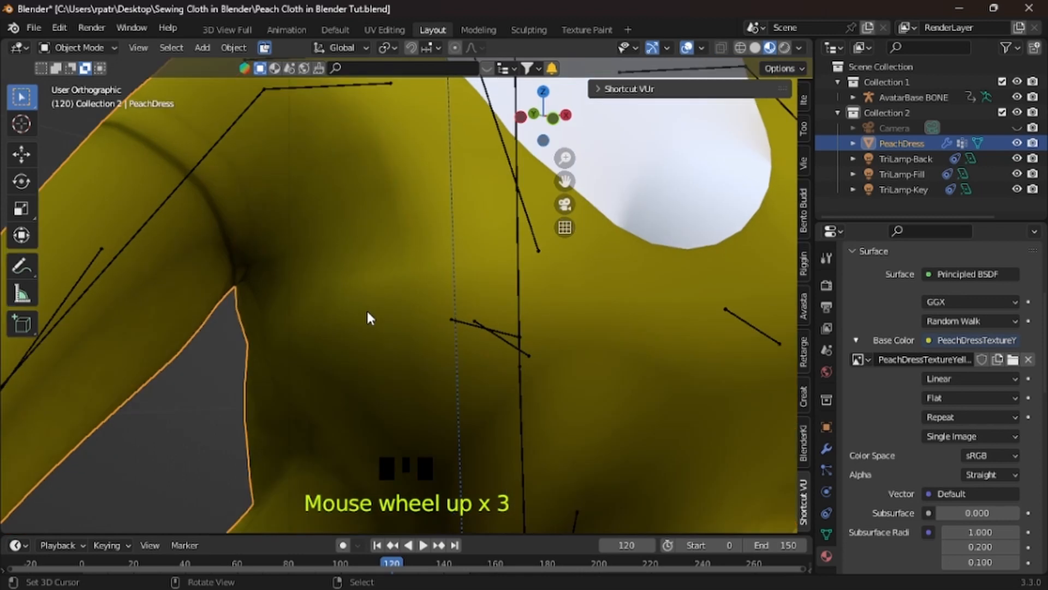
scroll(368, 313, "down", 9)
middle_click_drag(368, 317, 283, 365)
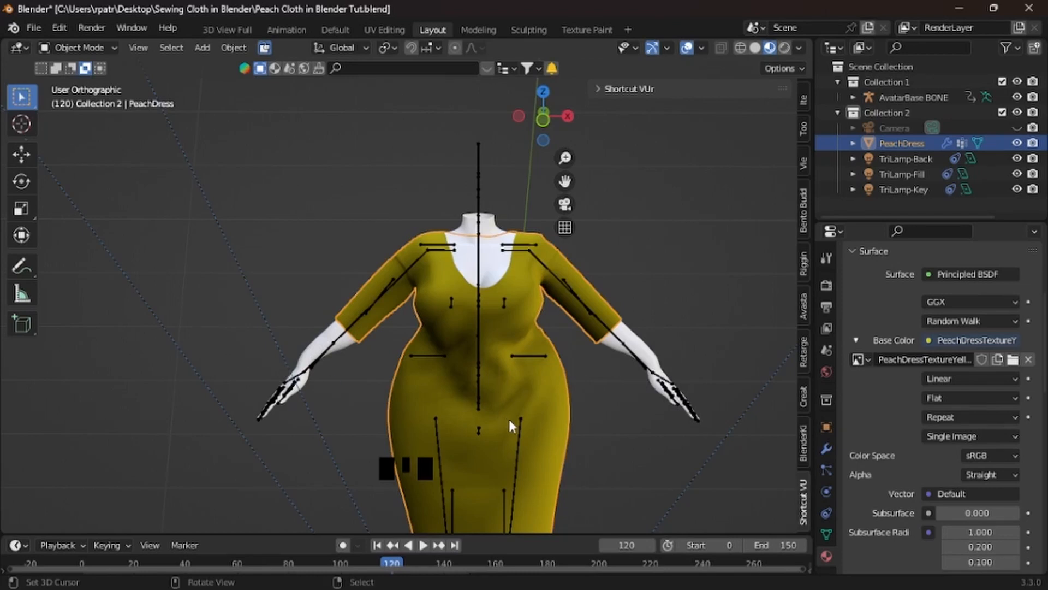
middle_click_drag(509, 417, 425, 314, "shift")
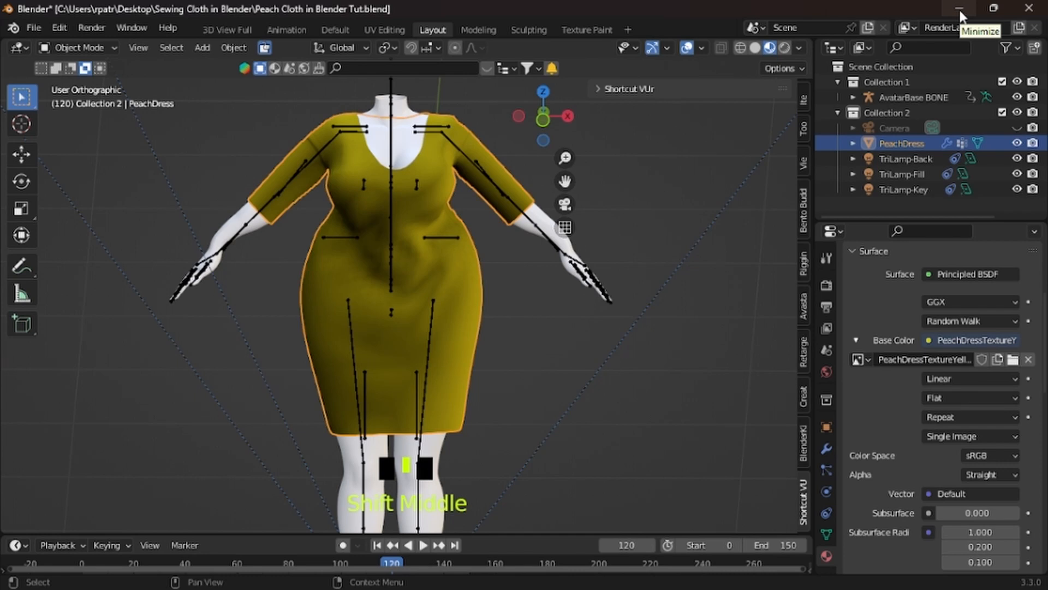
mouse_move(724, 583)
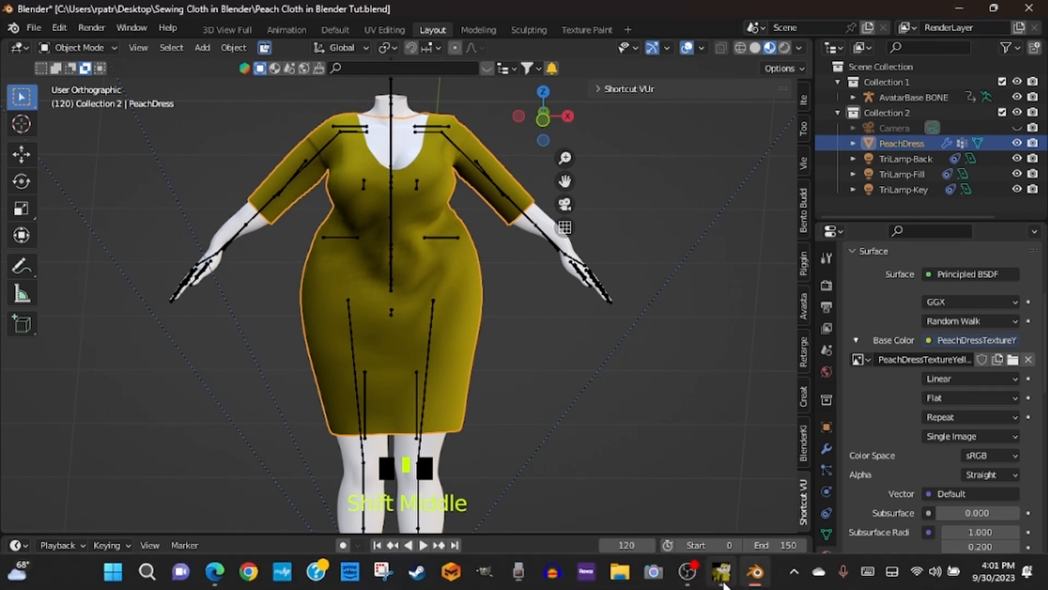